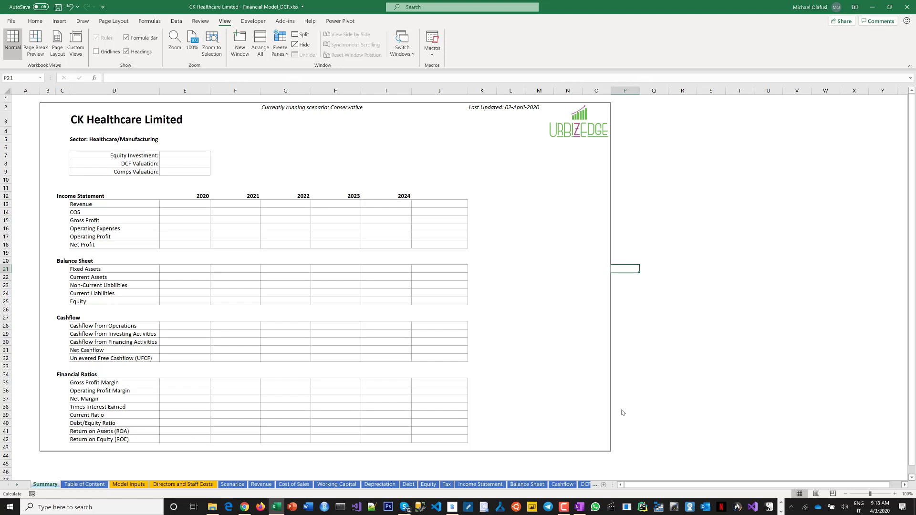
Open the Table of Content sheet and follow its link to the Cost of Sales Schedule
click(81, 486)
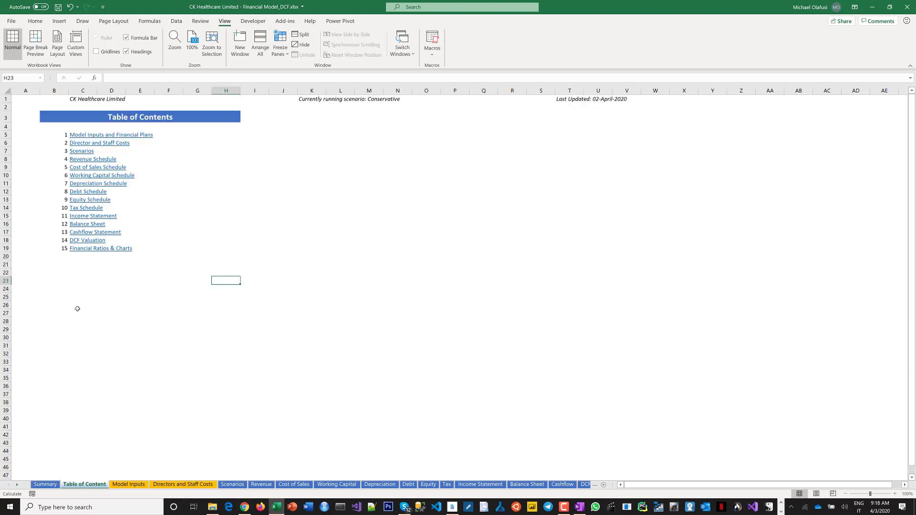
click(82, 168)
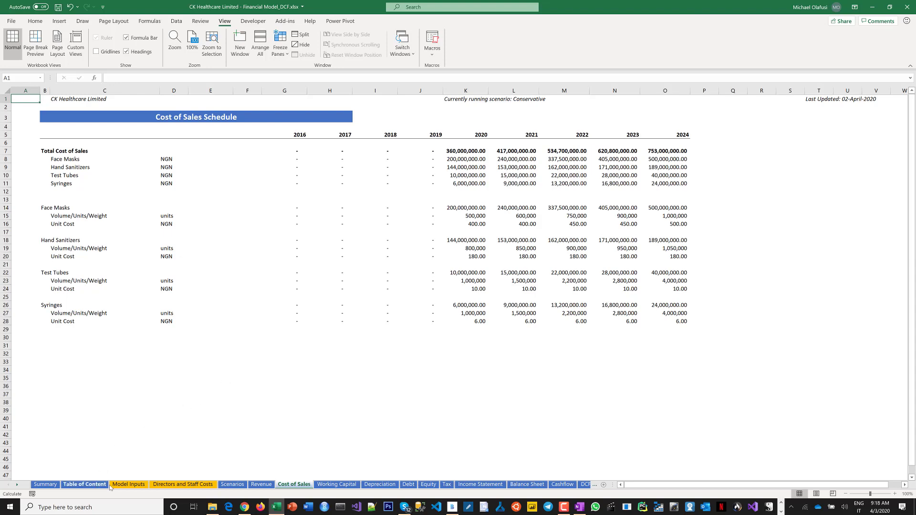
Enter ">> Table of Contents" in cell O1 of the Model Inputs sheet
click(128, 484)
scroll(459, 213, up, 20)
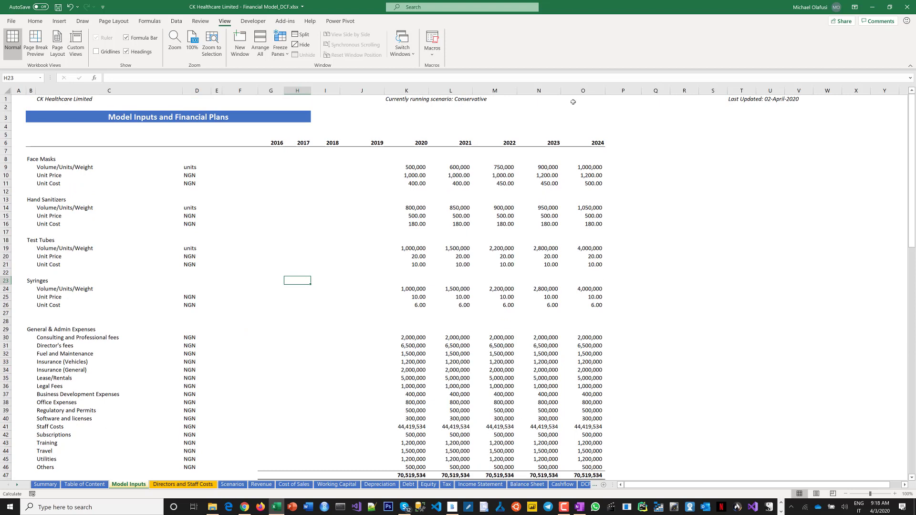
click(572, 101)
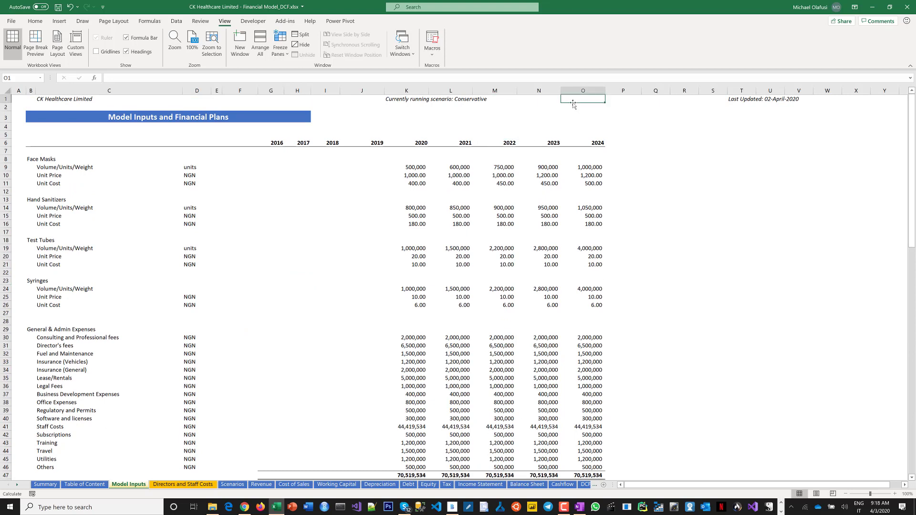
text(>> Table of)
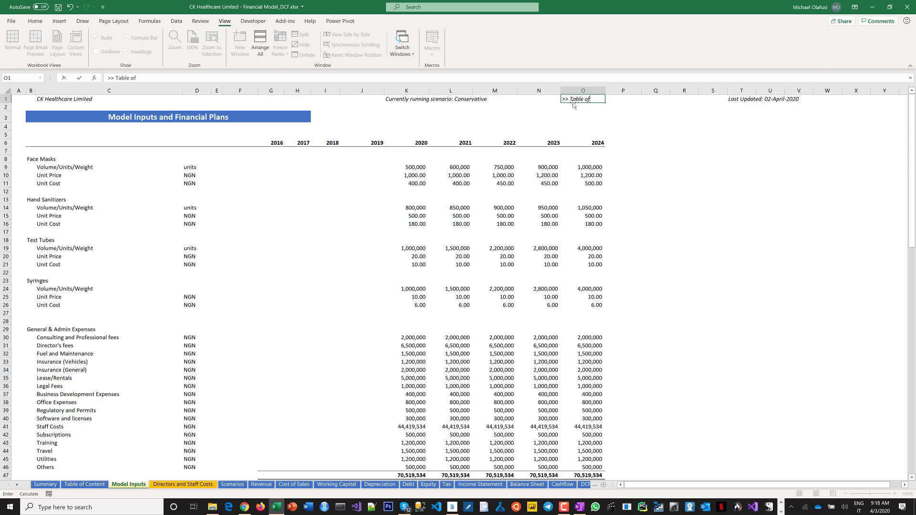
text( Contents)
key(Return)
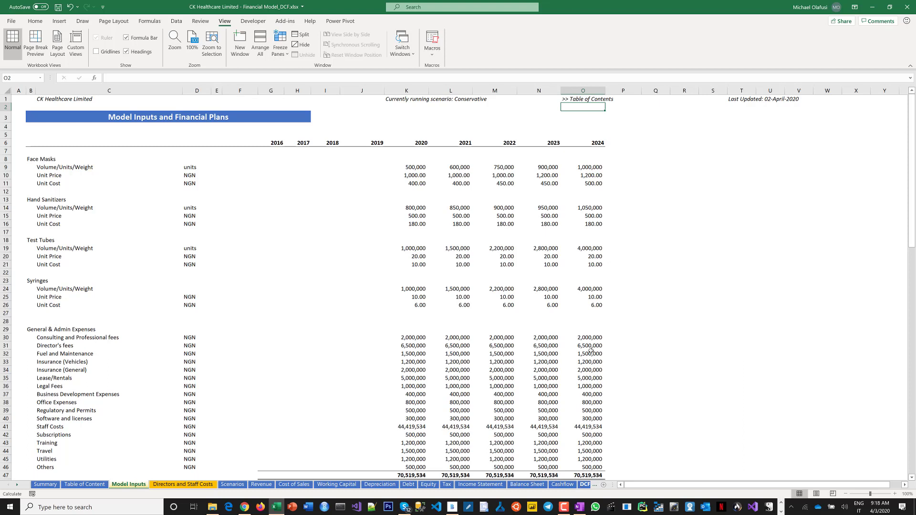
Hyperlink cell O1 to the workbook's Table of Content sheet at cell A1 and toggle italics on the link text
click(568, 98)
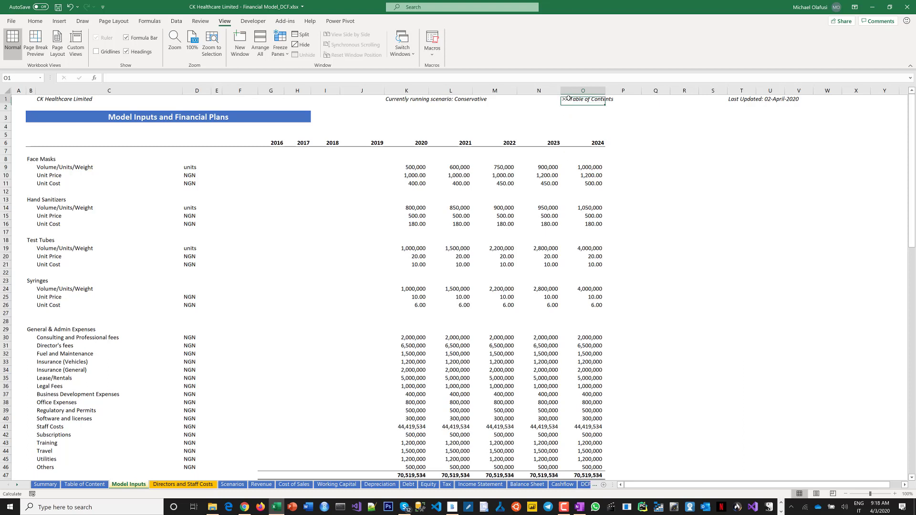
right_click(568, 97)
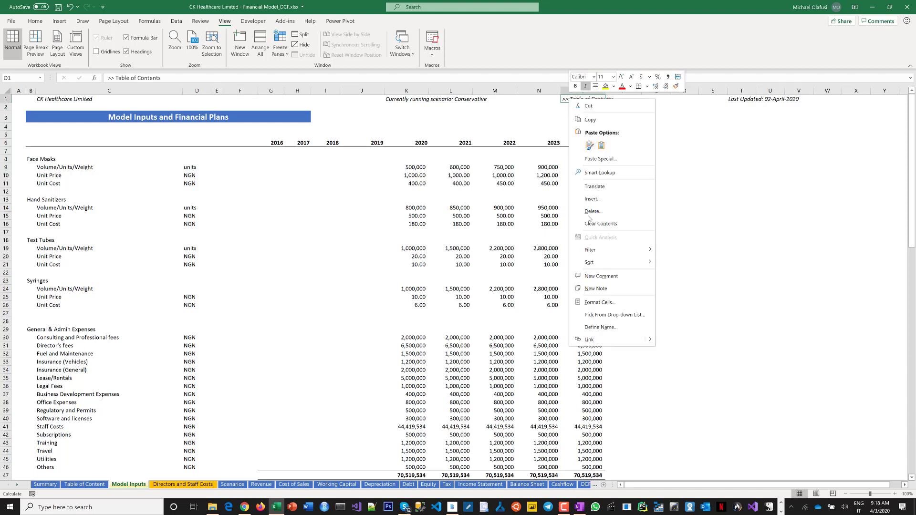
click(590, 339)
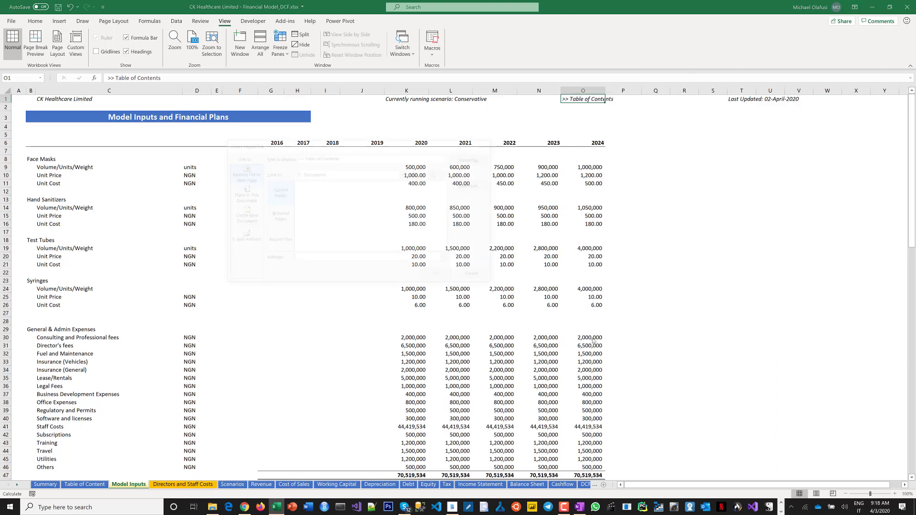
click(249, 197)
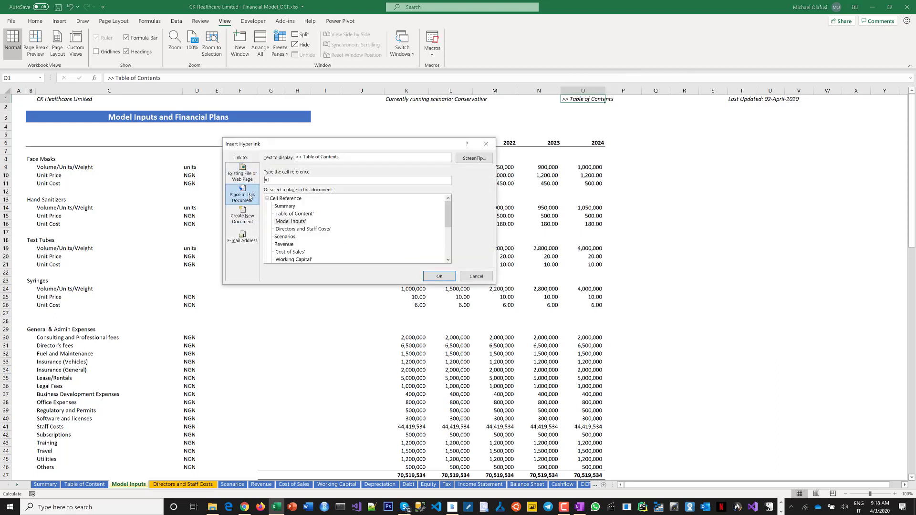
click(290, 216)
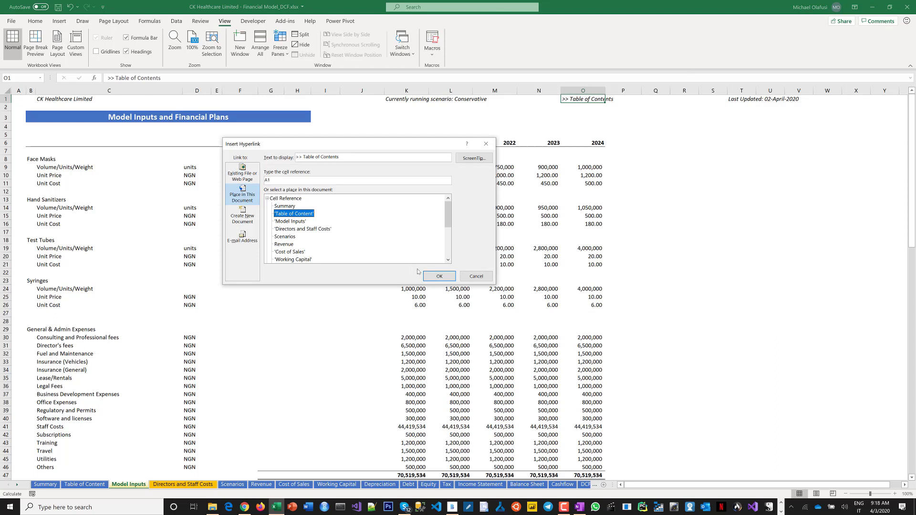
click(431, 276)
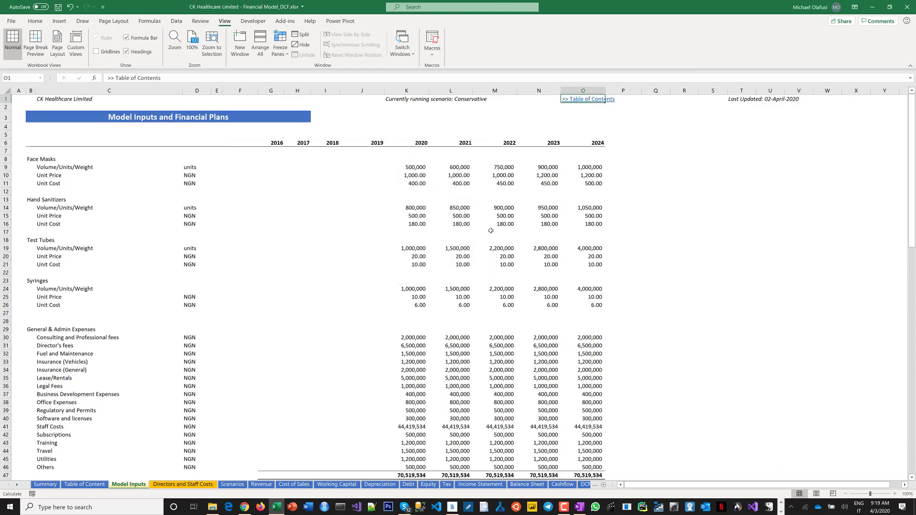
key(ctrl+i)
Copy the linked cell into O1 of all sheets from Directors and Staff Costs through Financial Ratios by grouping them
key(ctrl+c)
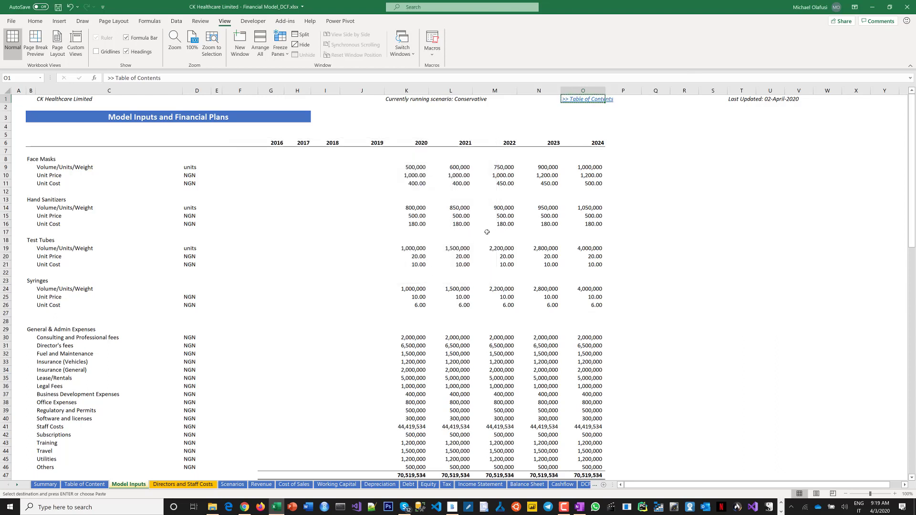
click(185, 484)
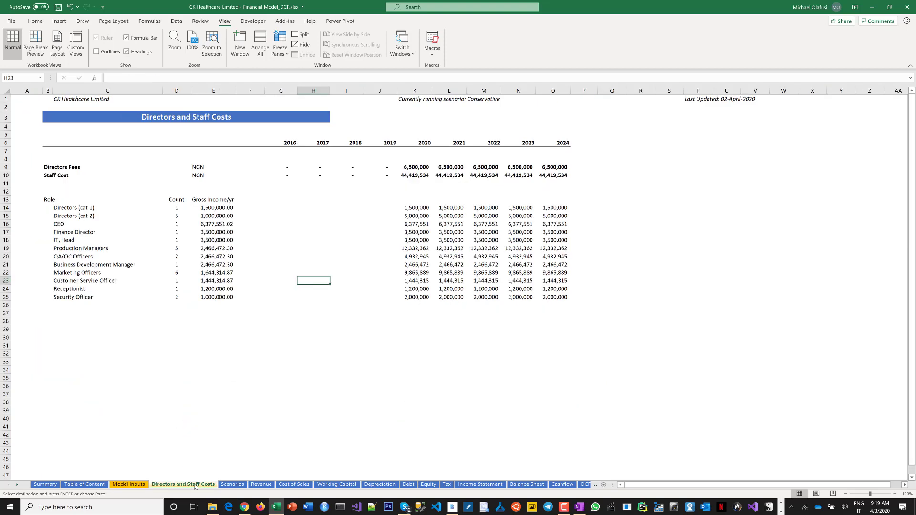
click(17, 484)
click(17, 484)
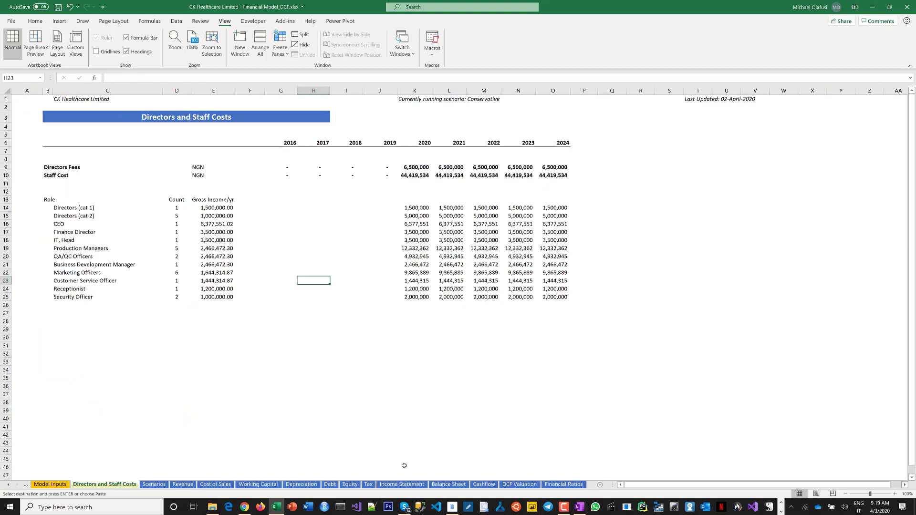
shift+click(556, 485)
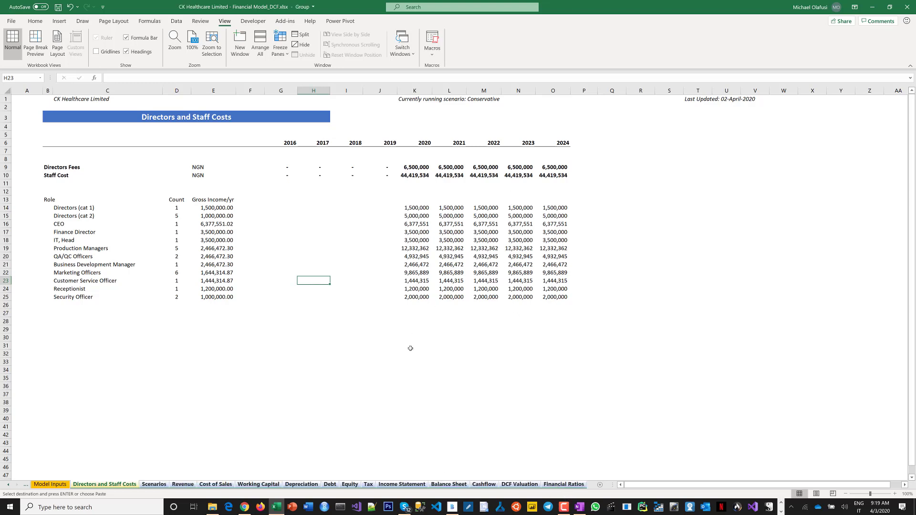
click(56, 487)
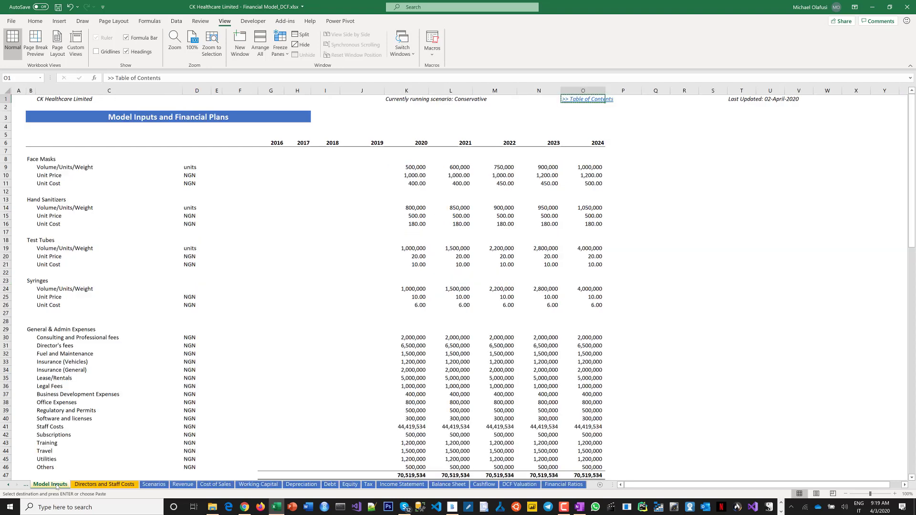
key(ctrl+Page_Down)
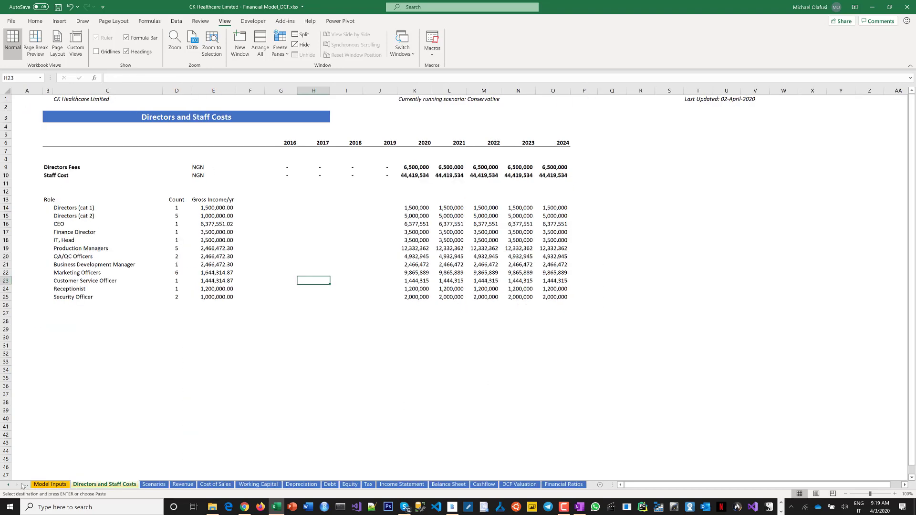
shift+click(564, 485)
click(542, 98)
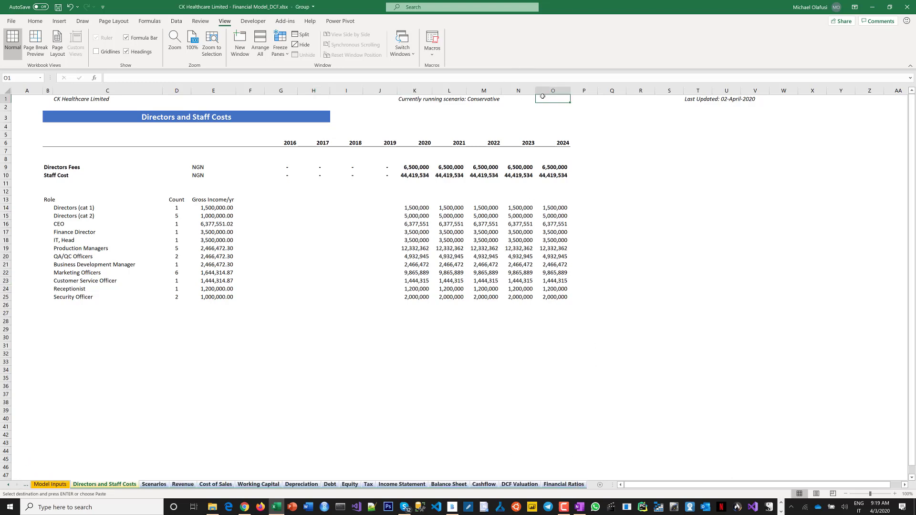
key(ctrl+v)
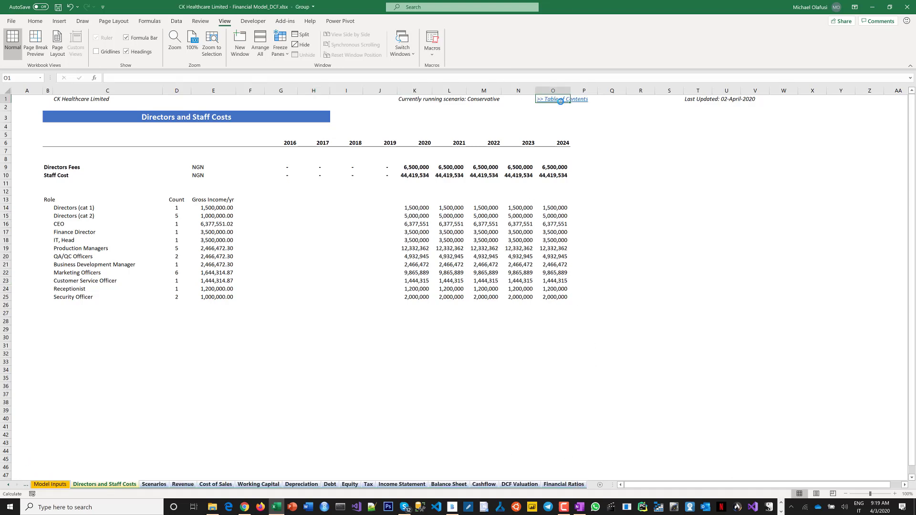
Ungroup the sheets and follow the Table of Contents link on the Directors and Staff Costs sheet
right_click(163, 485)
click(191, 477)
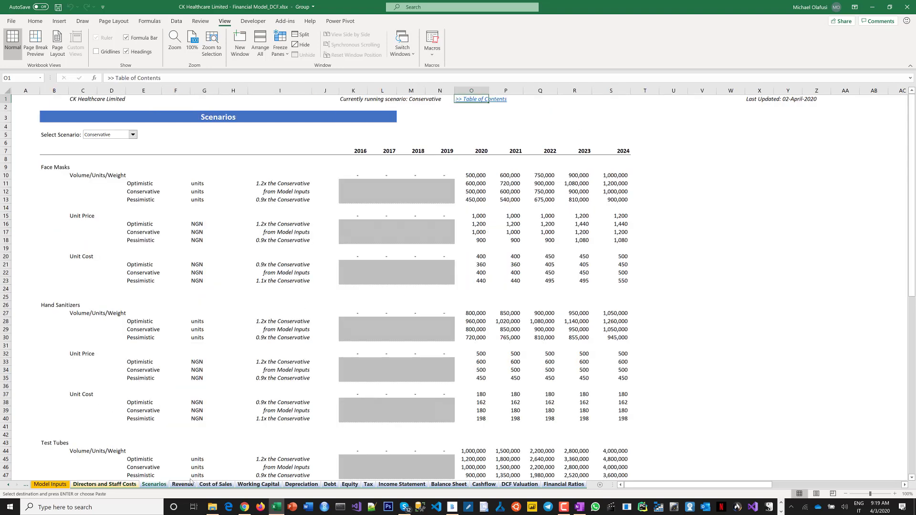
click(92, 484)
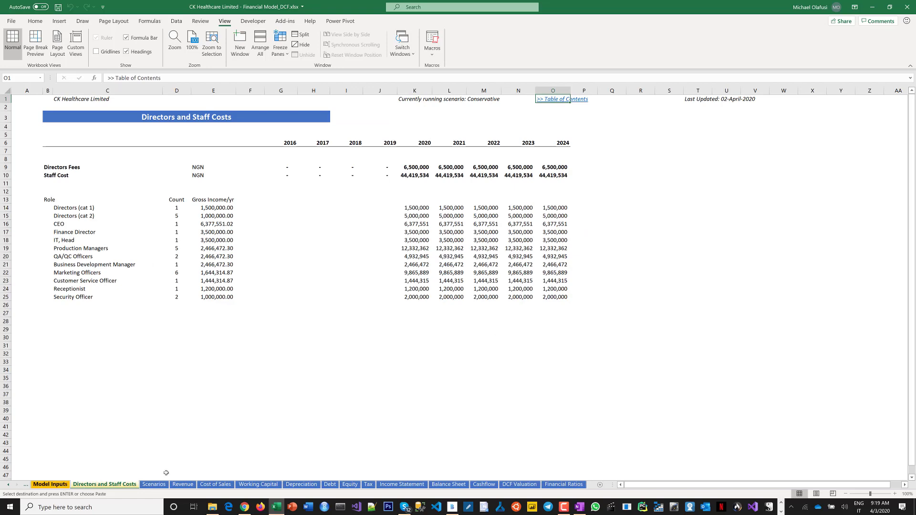
click(553, 99)
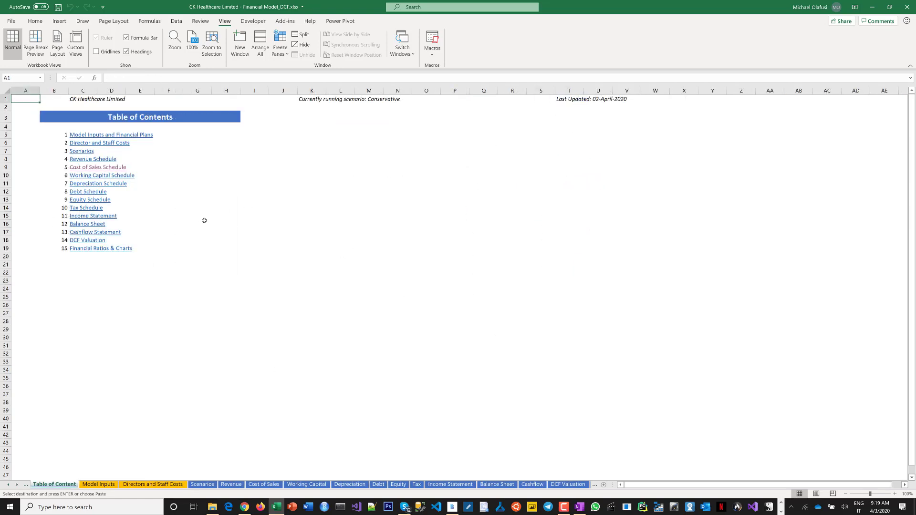
Check each sheet from Model Inputs through DCF Valuation for the Table of Contents link in cell O1
click(87, 484)
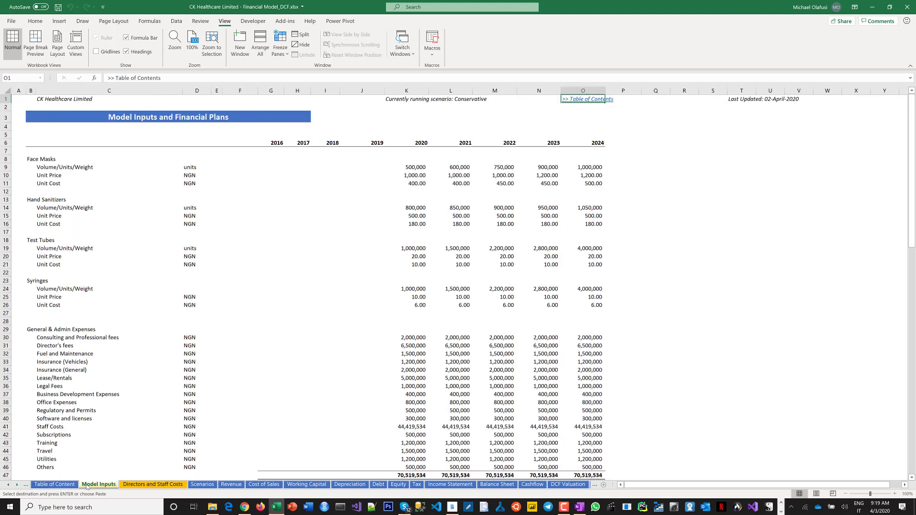
click(218, 305)
click(157, 485)
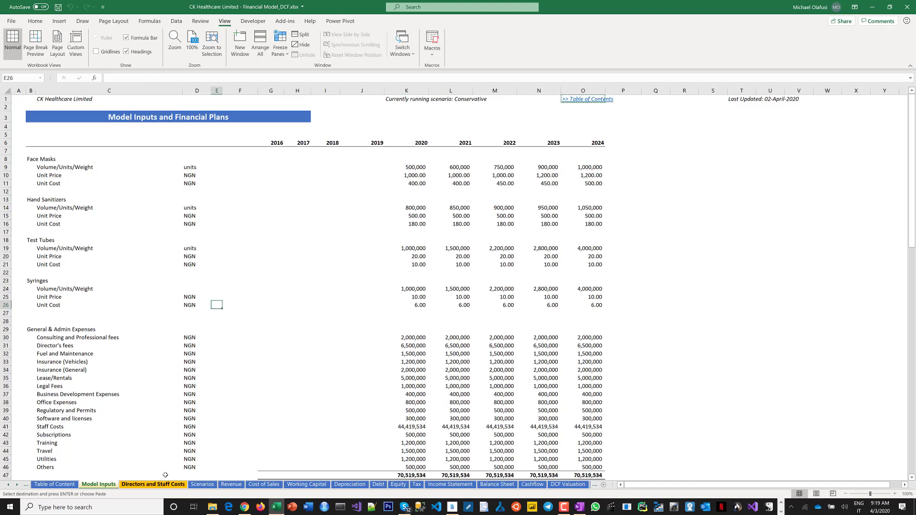
click(203, 485)
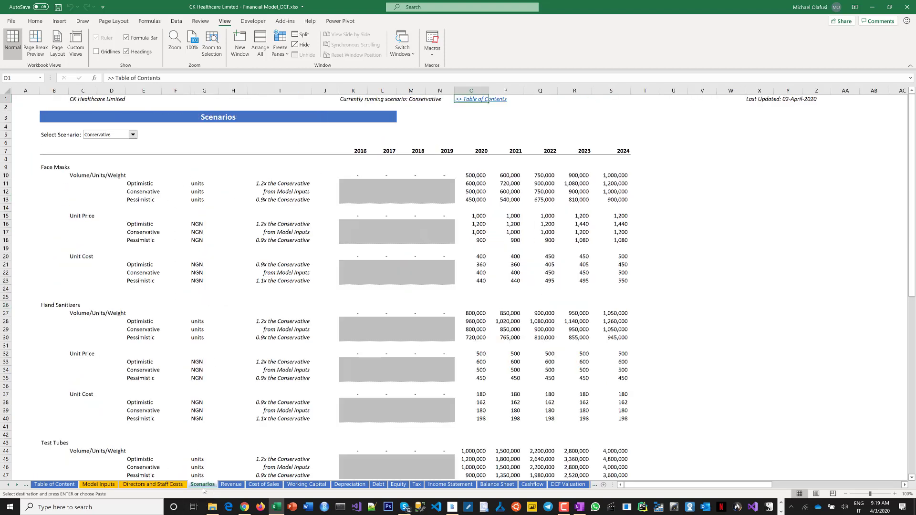
click(228, 485)
click(274, 485)
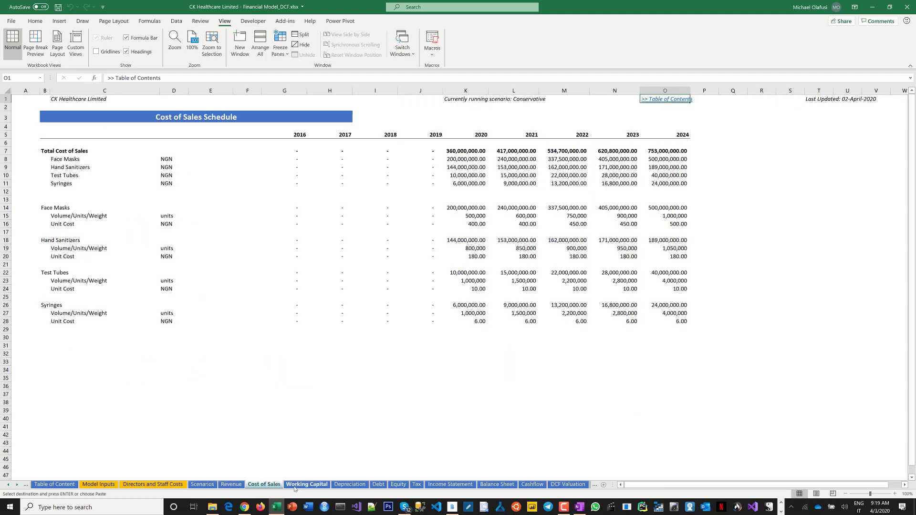
click(296, 485)
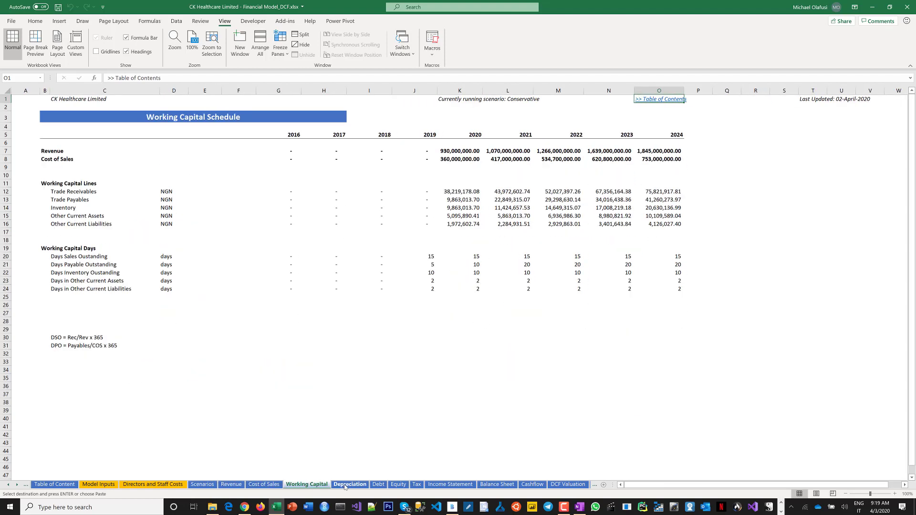
click(345, 485)
click(383, 486)
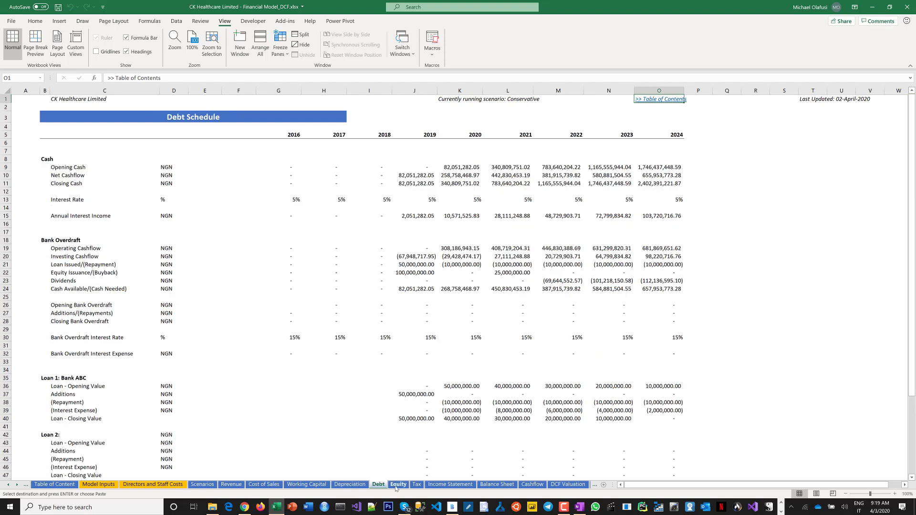
click(395, 487)
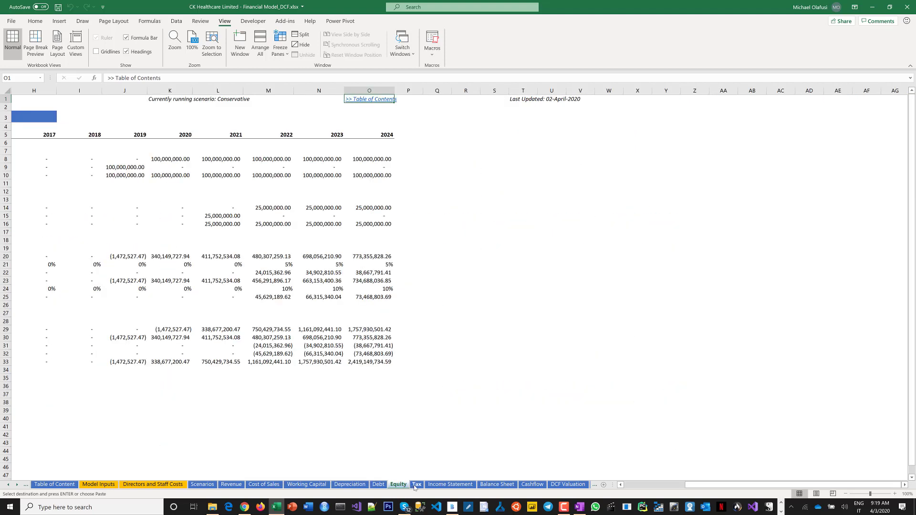
click(415, 485)
click(439, 485)
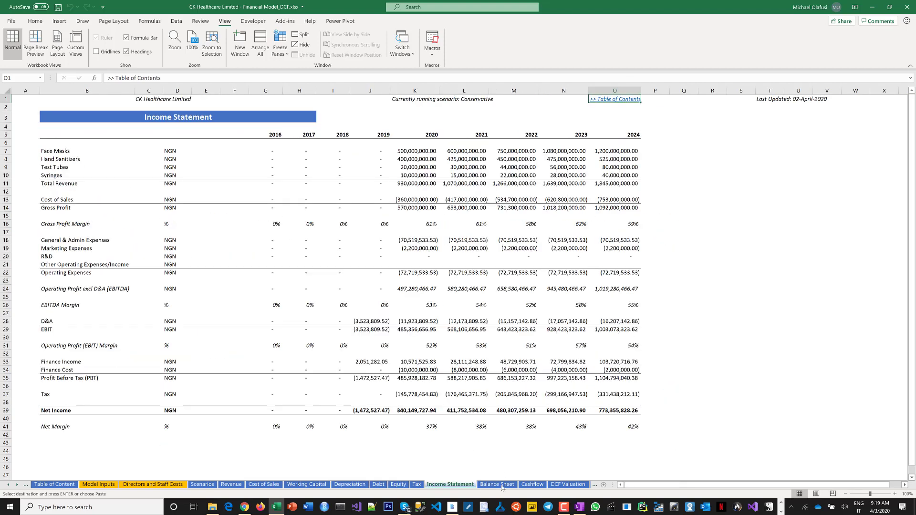
click(502, 486)
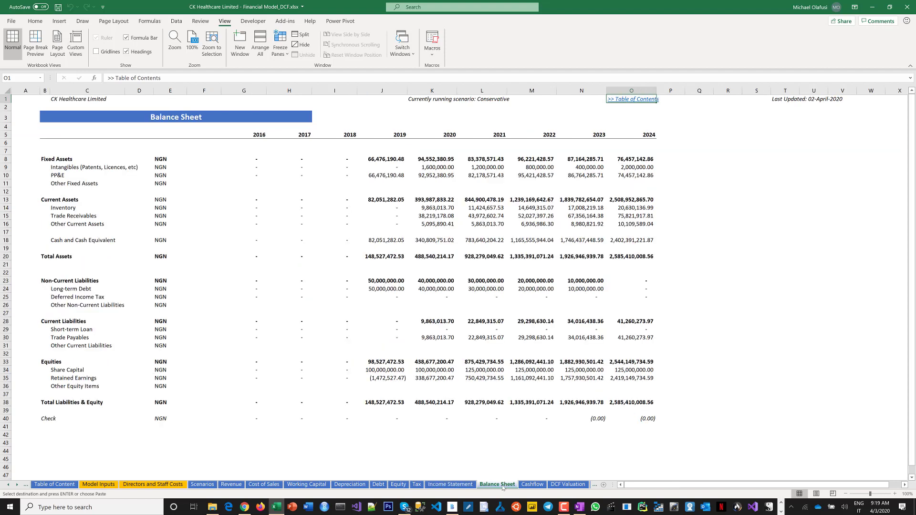
click(531, 486)
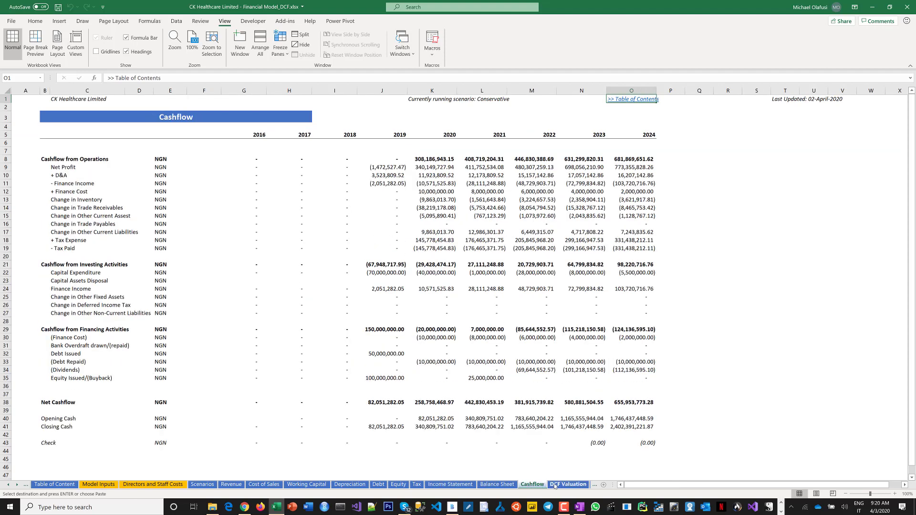
click(553, 485)
Test the Table of Contents link from the Cashflow sheet
click(531, 484)
click(302, 312)
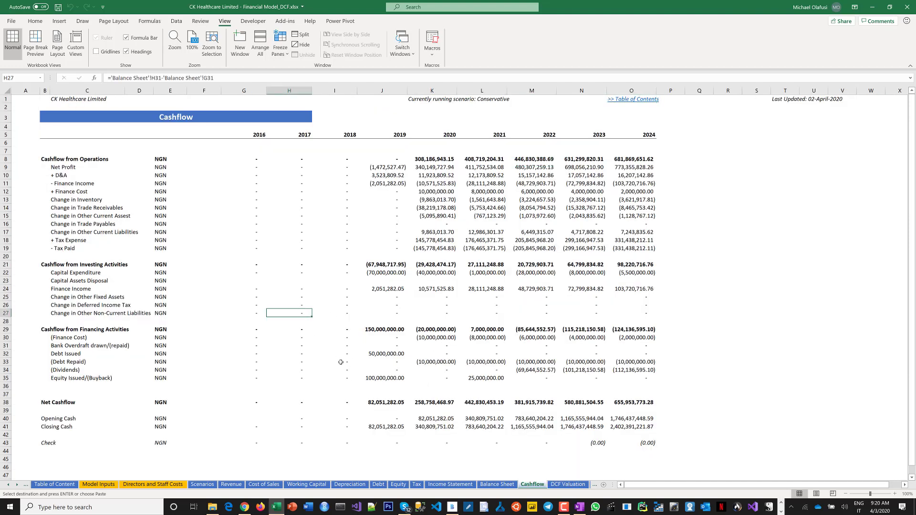
click(627, 100)
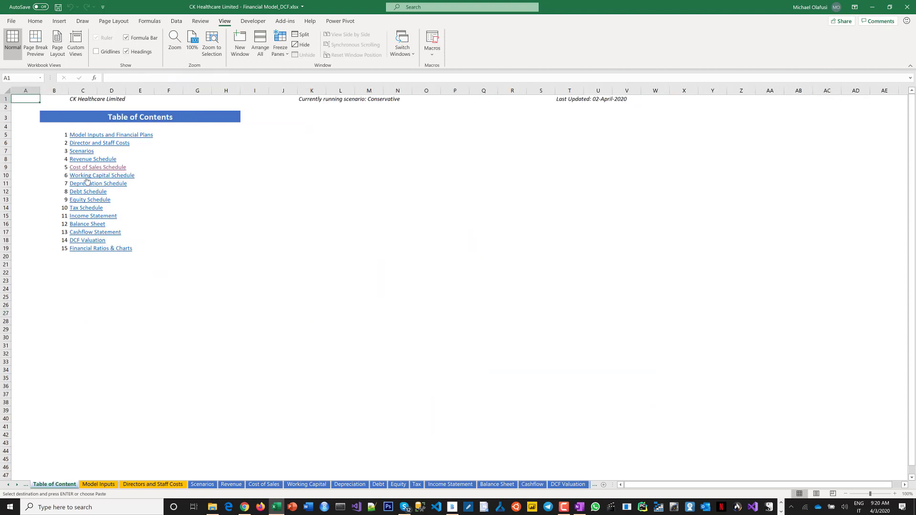
Follow the Scenarios link in the table of contents and set the selected scenario to Optimistic
click(81, 152)
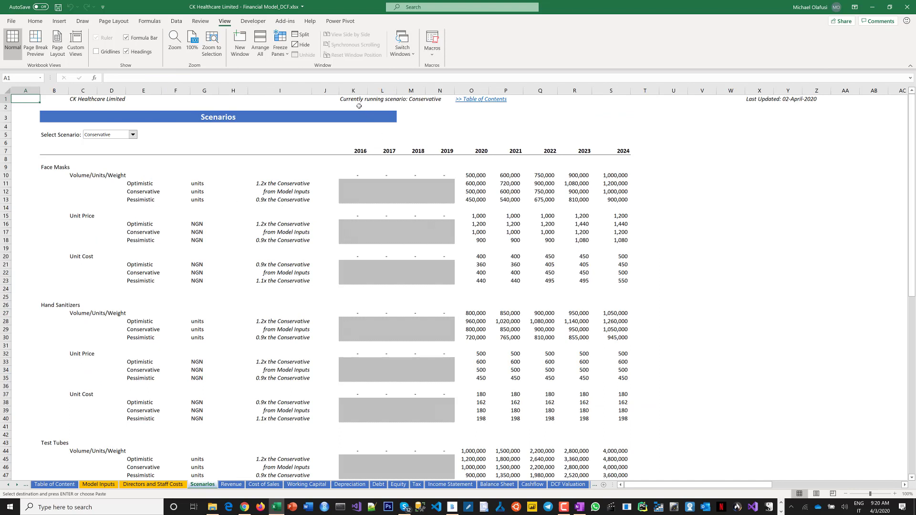
click(293, 225)
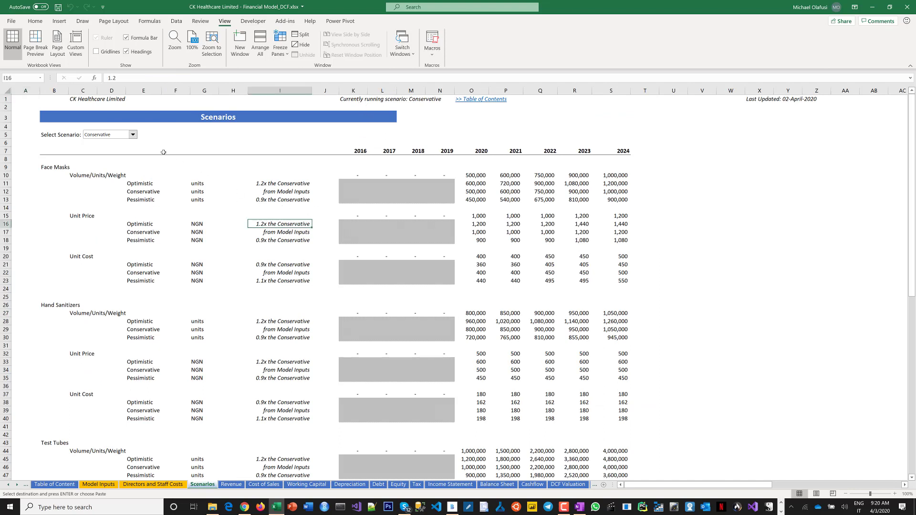
click(134, 135)
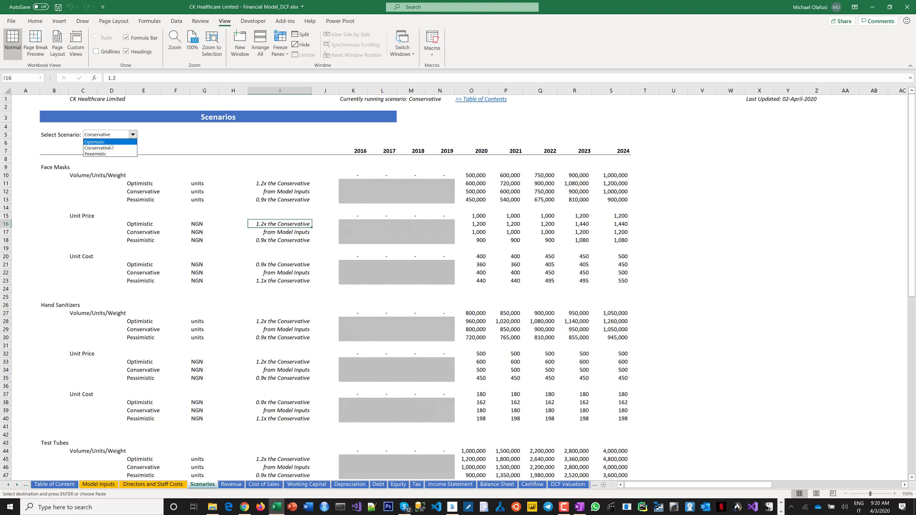
click(144, 171)
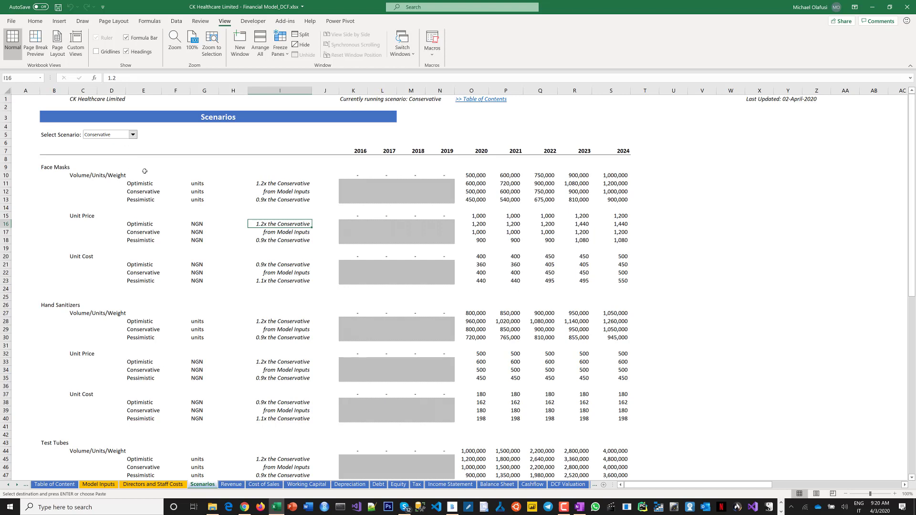
click(159, 207)
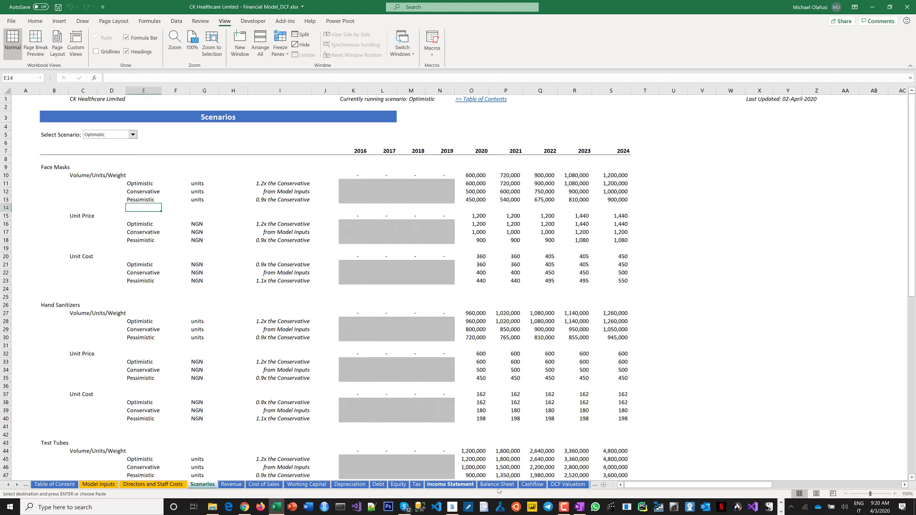
Review the Income Statement, Balance Sheet and Cashflow sheets under the Optimistic scenario
click(449, 485)
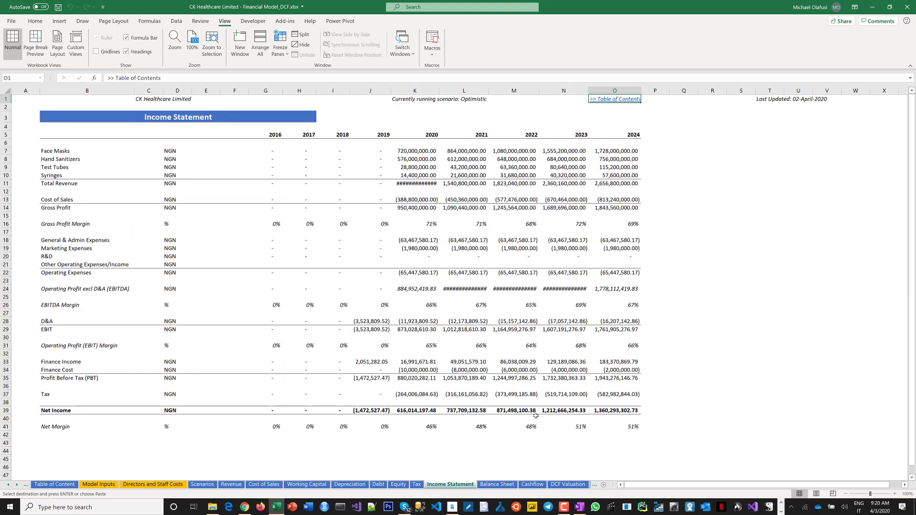
click(654, 418)
drag(440, 424, 657, 425)
click(675, 402)
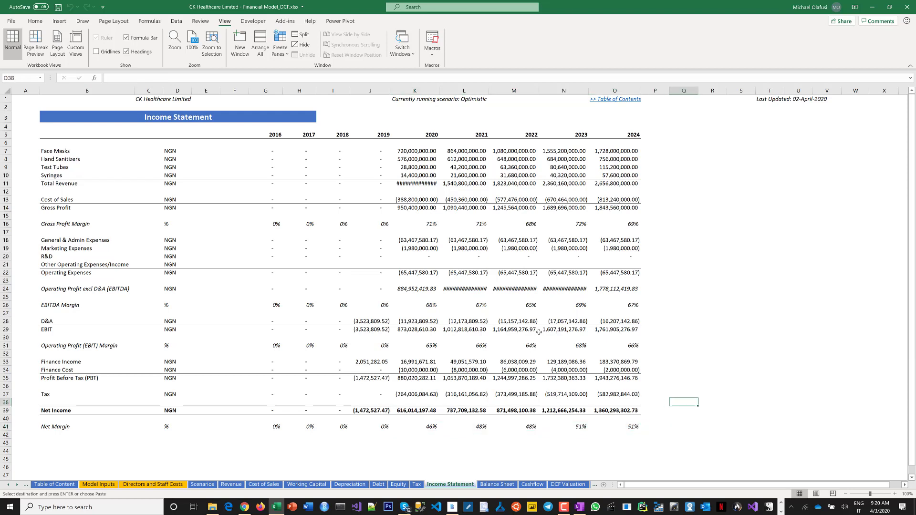
click(496, 483)
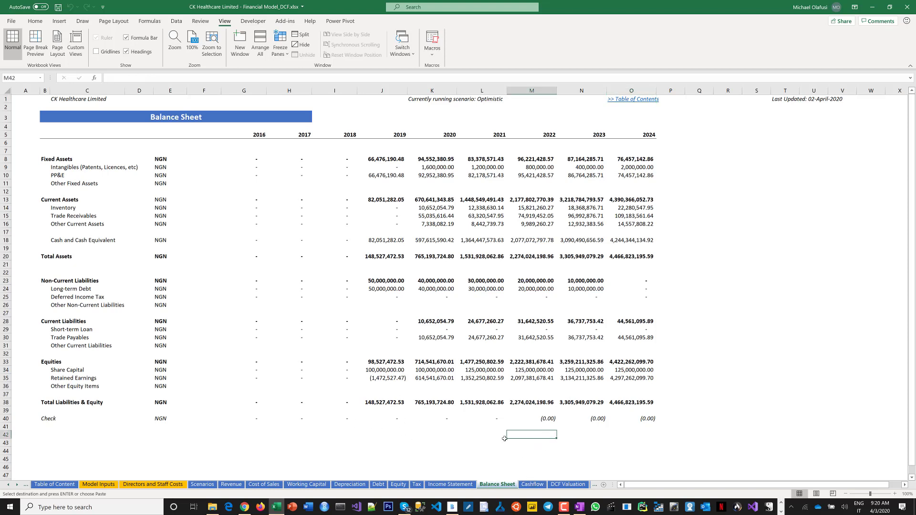
click(531, 484)
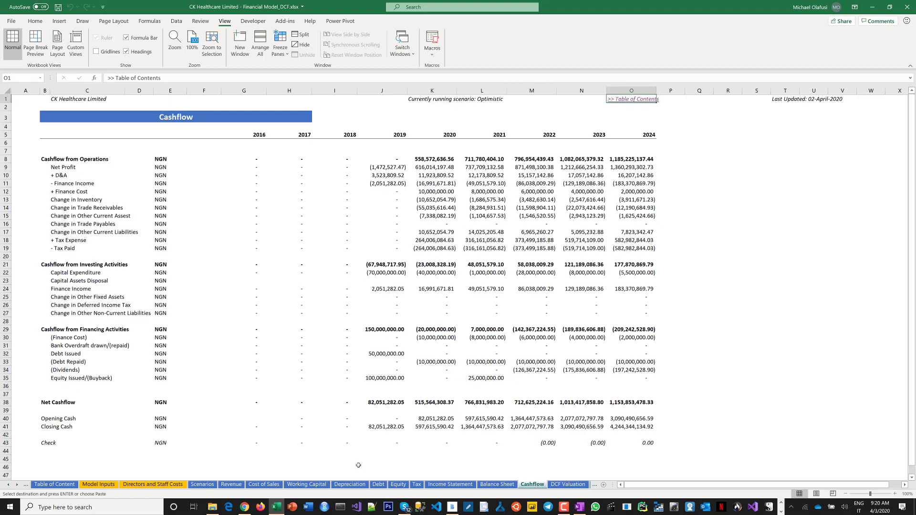
Switch the selected scenario on the Scenarios sheet to Pessimistic
click(203, 484)
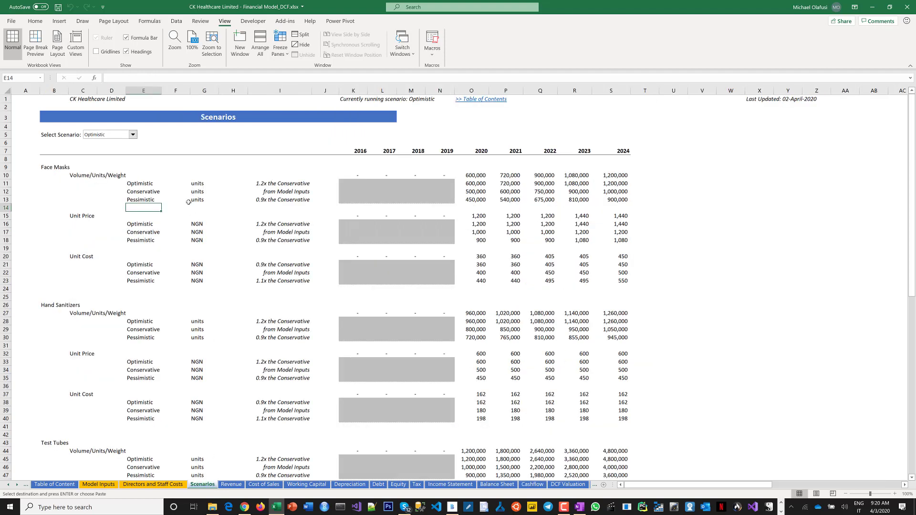
click(133, 134)
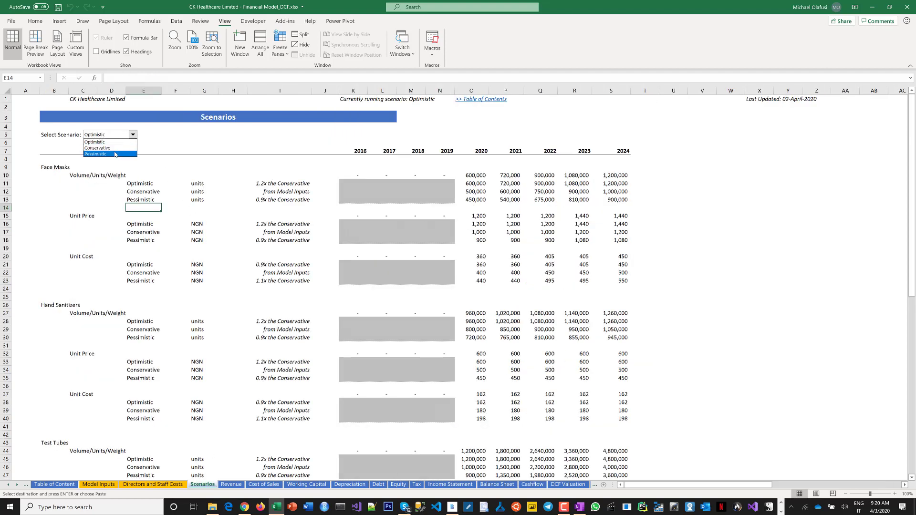
click(115, 154)
click(265, 283)
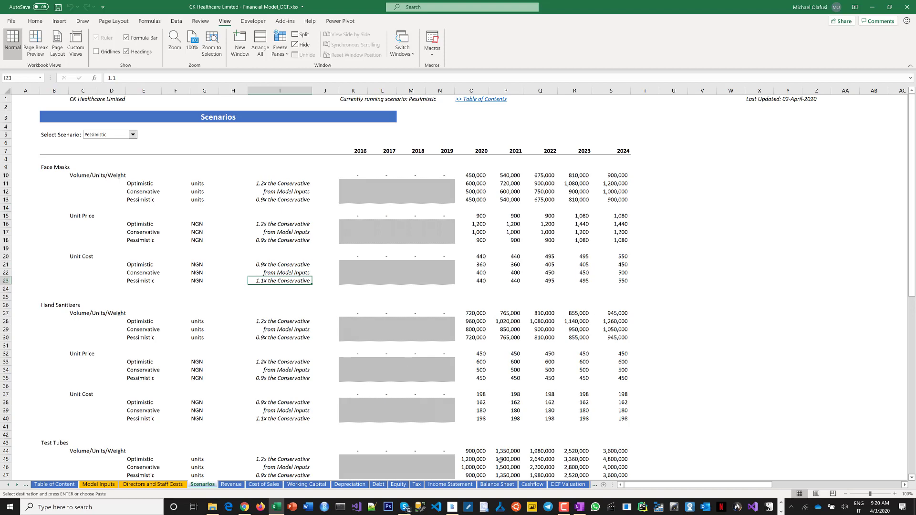
Examine the net margins on the Income Statement, plus the Balance Sheet and Cashflow sheets, under the Pessimistic scenario
click(432, 485)
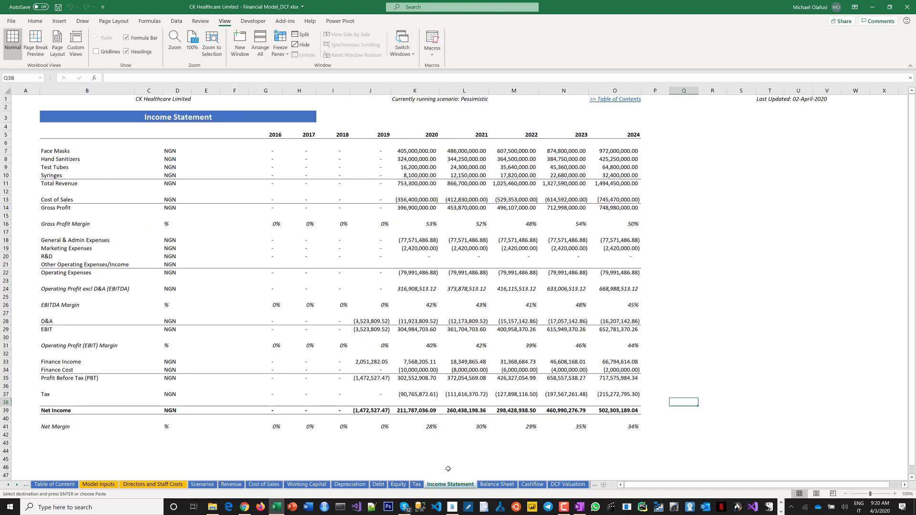
click(455, 459)
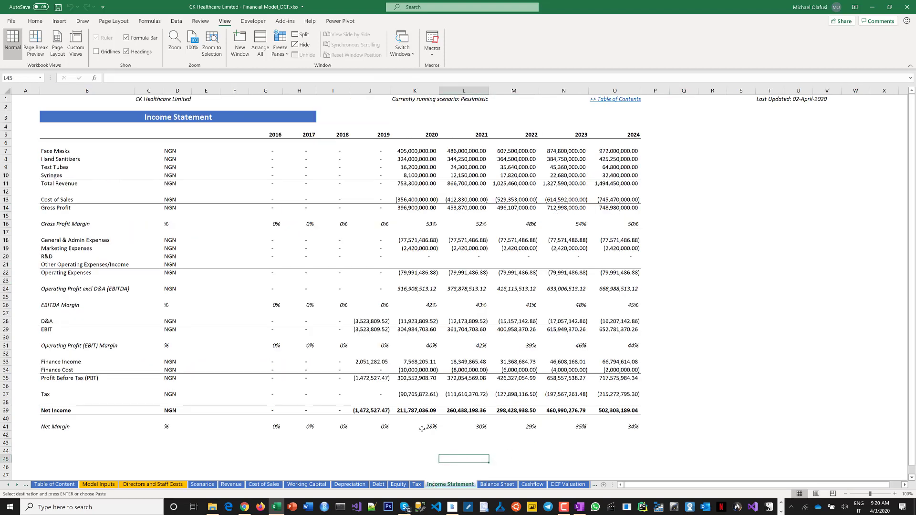
drag(421, 428, 619, 427)
click(491, 485)
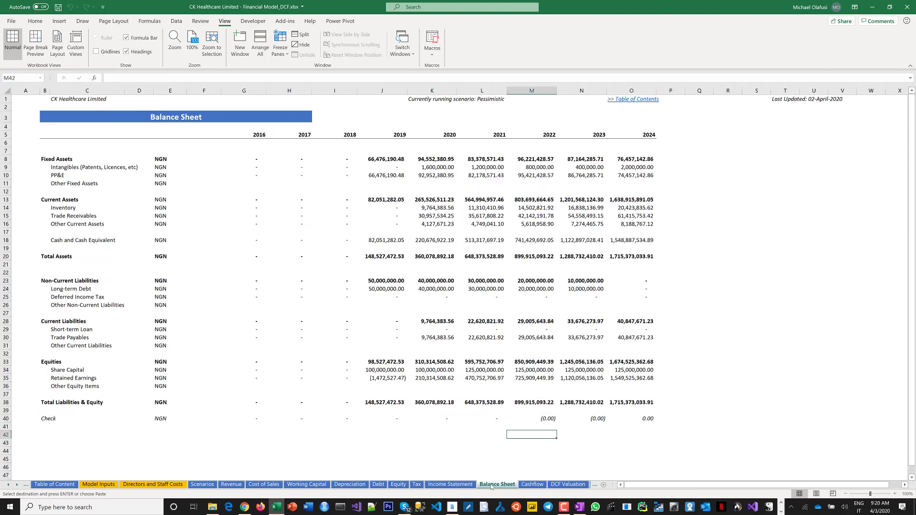
click(508, 466)
click(531, 485)
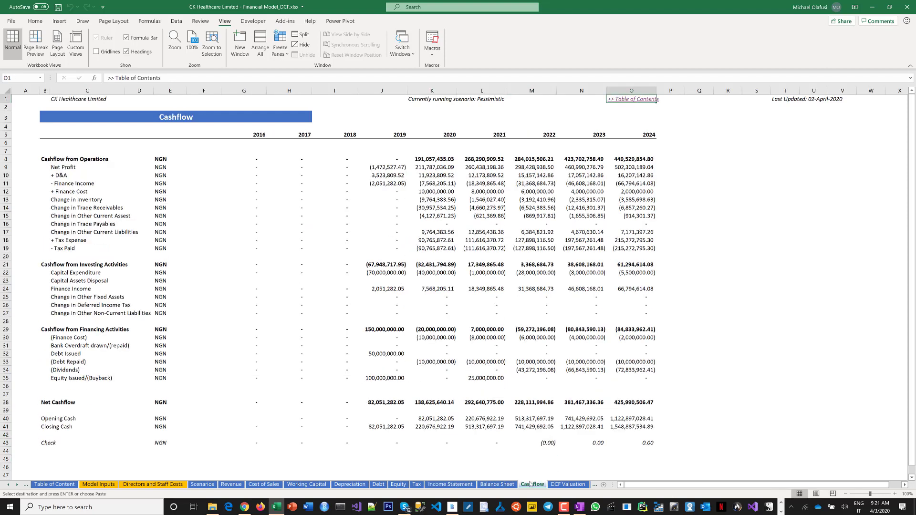
click(535, 467)
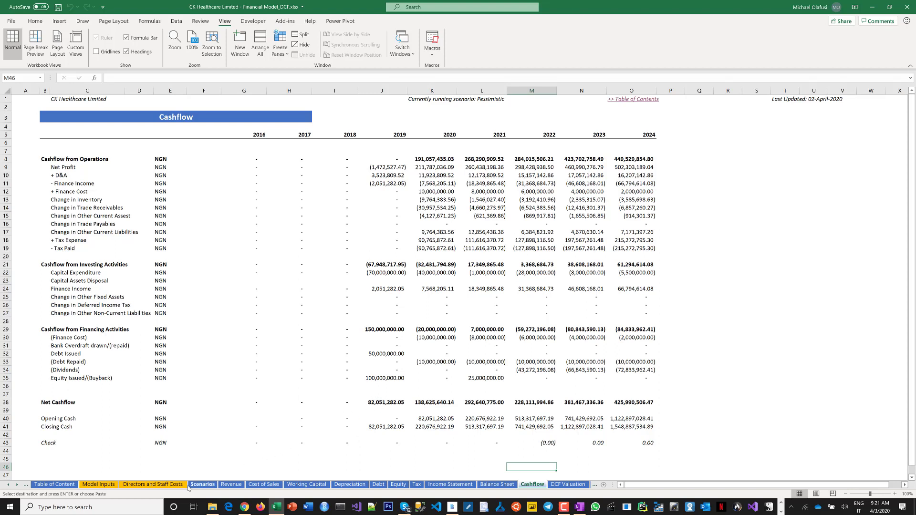
Set the scenario back to Conservative on the Scenarios sheet and return to the Cashflow sheet
click(203, 484)
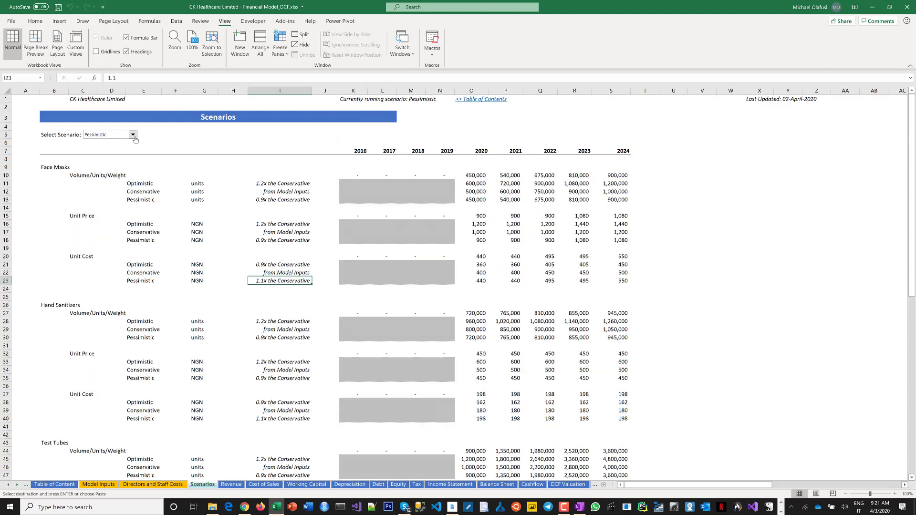
click(132, 135)
key(Return)
click(559, 485)
click(536, 485)
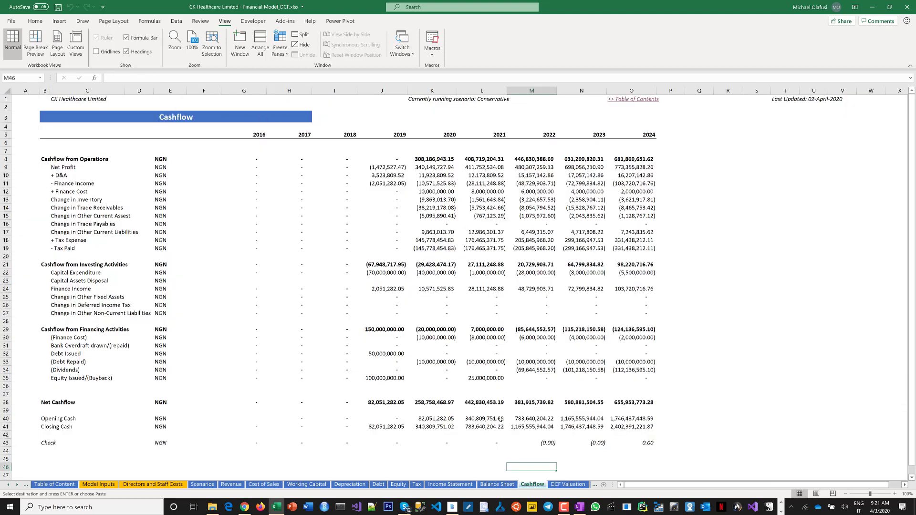
Enter the label "Unlevered Free Cashflow (UFCF)" in cell B47 of the Cashflow sheet and make it bold
click(490, 410)
scroll(489, 410, down, 2)
scroll(489, 411, down, 1)
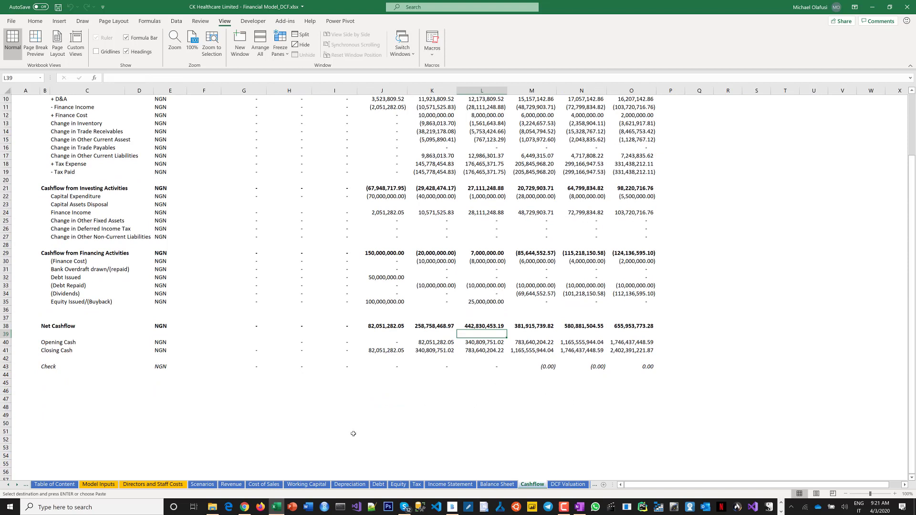
click(56, 399)
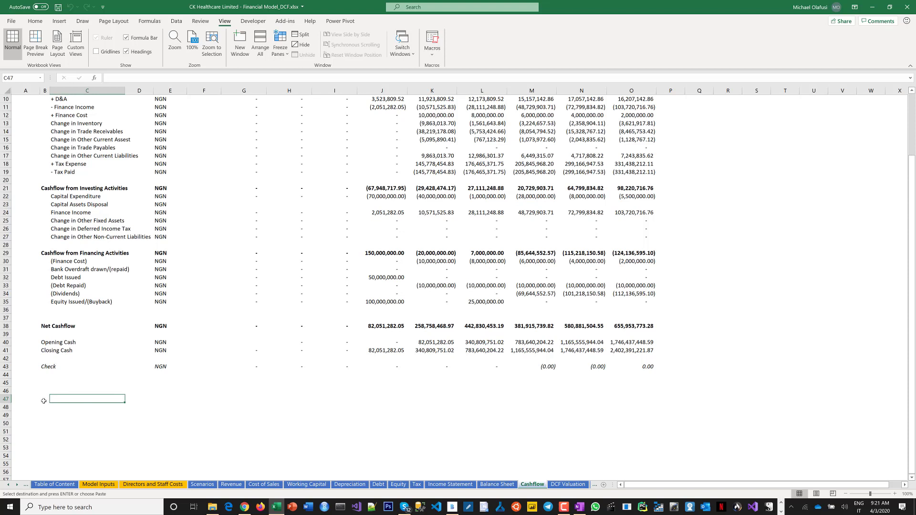
click(43, 400)
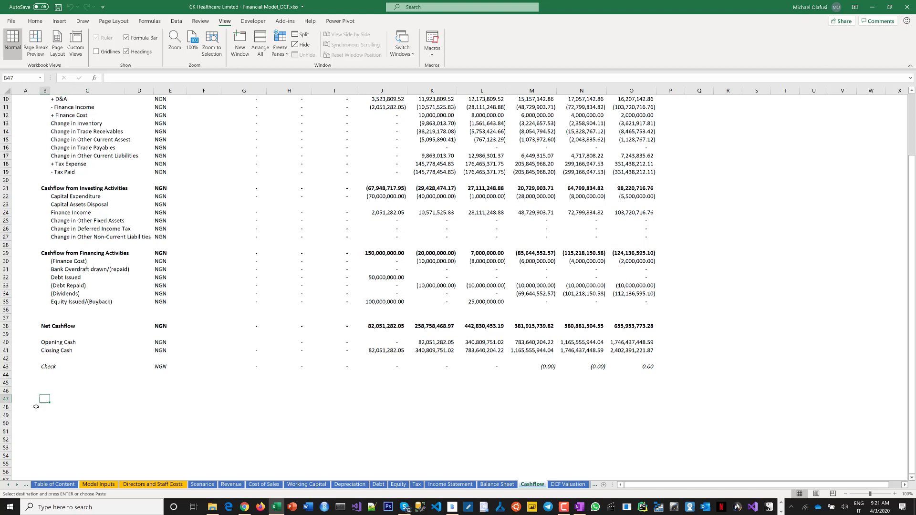
text(Unlever)
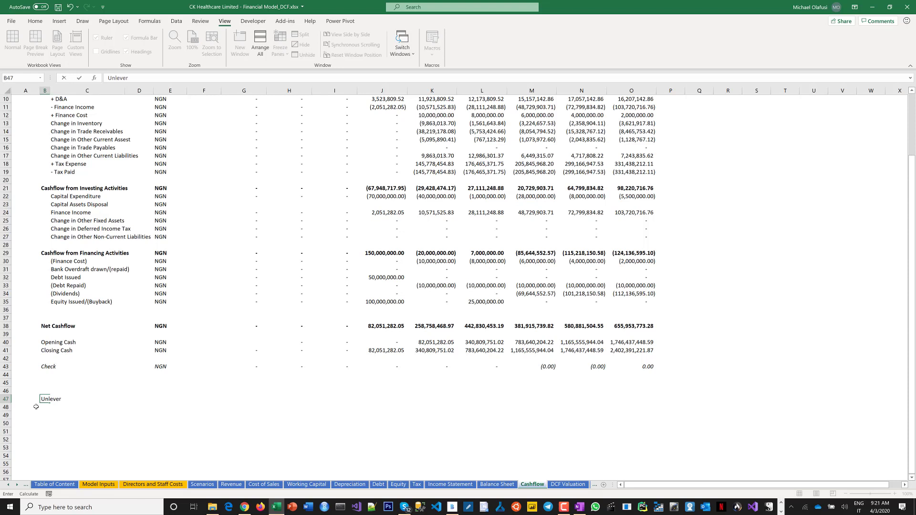
text(ed Free Cashflow (UFCF))
key(Return)
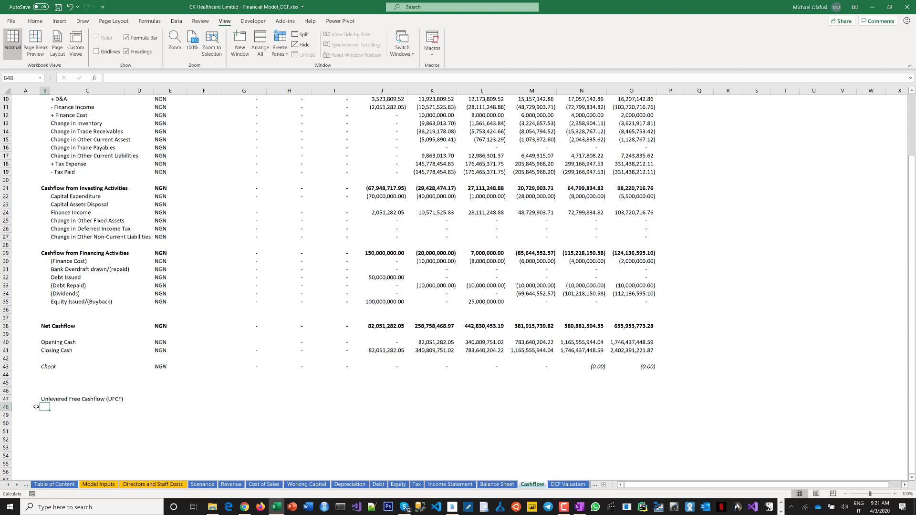
key(Up)
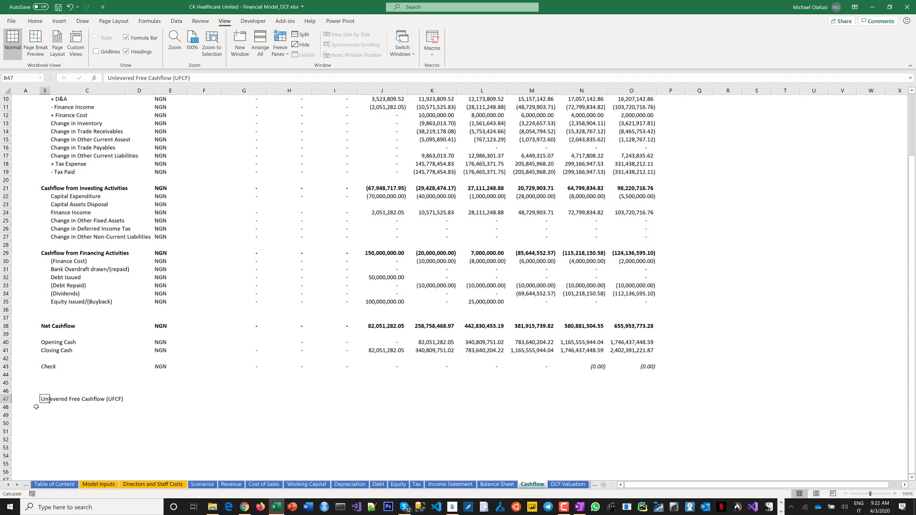
key(ctrl+b)
key(Return)
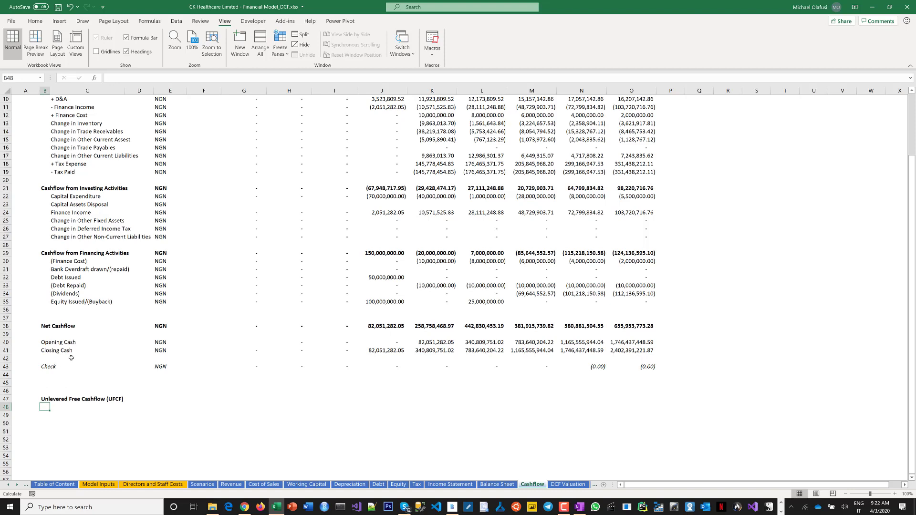
Switch to the page in Bamboo Paper for handwritten notes
scroll(72, 358, up, 1)
scroll(72, 358, up, 2)
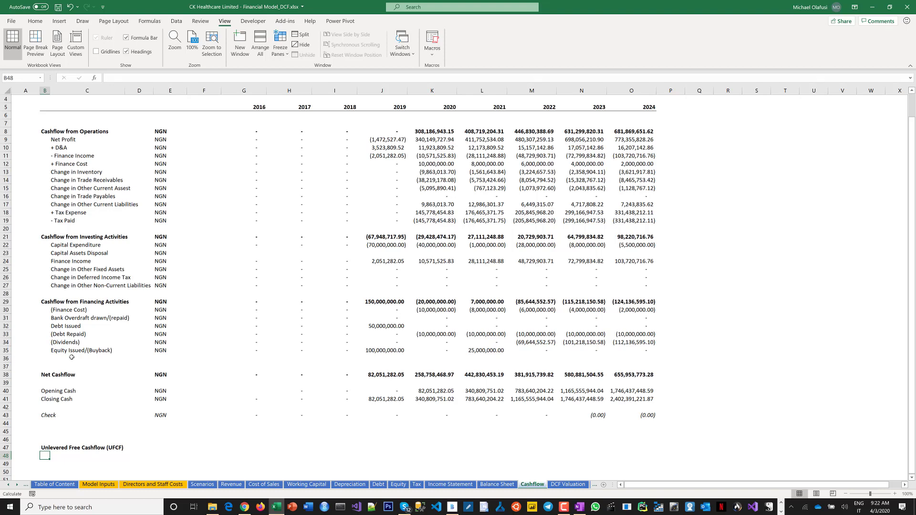
key(alt+Tab)
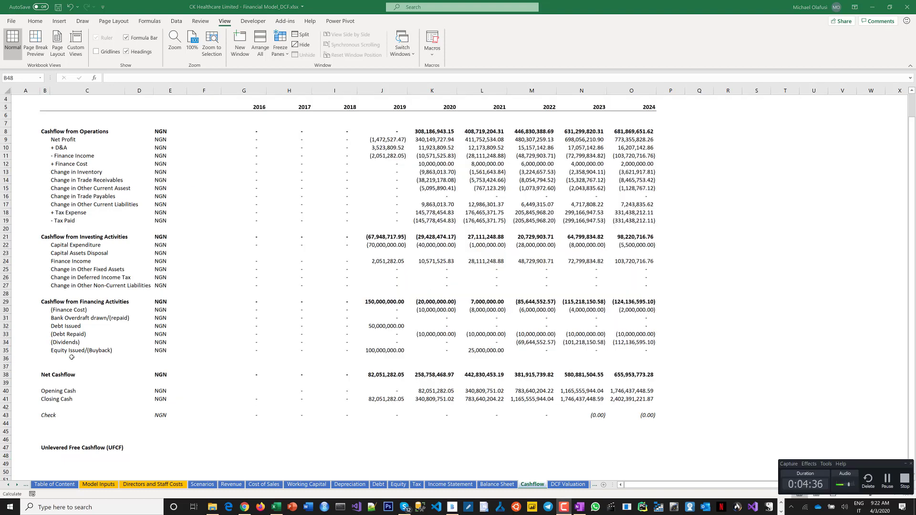
key(alt+Tab)
key(alt+Tab)
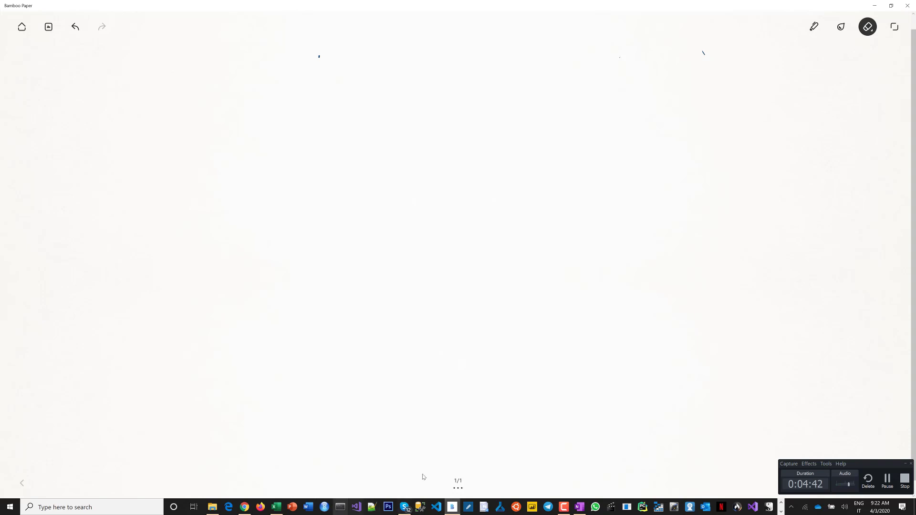
click(905, 464)
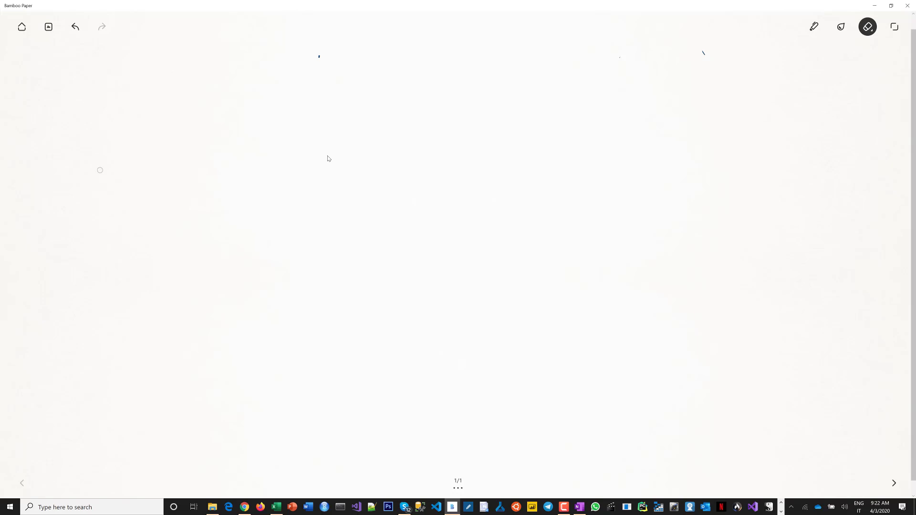
Handwrite the heading "DCF Valuation" in blue pen across the top of the page
click(814, 27)
drag(253, 49, 255, 72)
mouse_move(253, 43)
mouse_down()
mouse_move(264, 49)
mouse_move(255, 77)
mouse_up()
mouse_move(293, 52)
mouse_down()
mouse_move(282, 72)
mouse_move(293, 69)
mouse_up()
drag(303, 51, 318, 48)
mouse_move(291, 62)
mouse_down()
mouse_move(318, 61)
mouse_move(308, 84)
mouse_up()
mouse_move(359, 59)
mouse_down()
mouse_move(366, 71)
mouse_move(376, 47)
mouse_move(409, 74)
mouse_move(425, 68)
mouse_move(457, 80)
mouse_move(520, 69)
mouse_up()
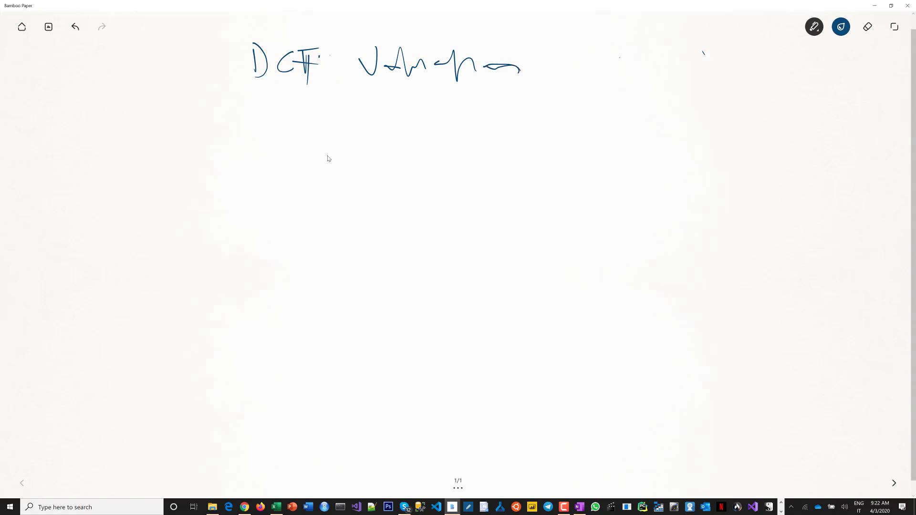
Sketch a simple company building below and beside the heading, and label it "ABC"
mouse_move(86, 108)
mouse_down()
mouse_move(83, 162)
mouse_move(134, 102)
mouse_move(135, 161)
mouse_up()
drag(54, 167, 158, 153)
mouse_move(69, 136)
mouse_down()
mouse_move(65, 152)
mouse_move(85, 137)
mouse_move(62, 164)
mouse_up()
mouse_move(135, 131)
mouse_down()
mouse_move(146, 129)
mouse_move(148, 149)
mouse_up()
drag(69, 141, 68, 165)
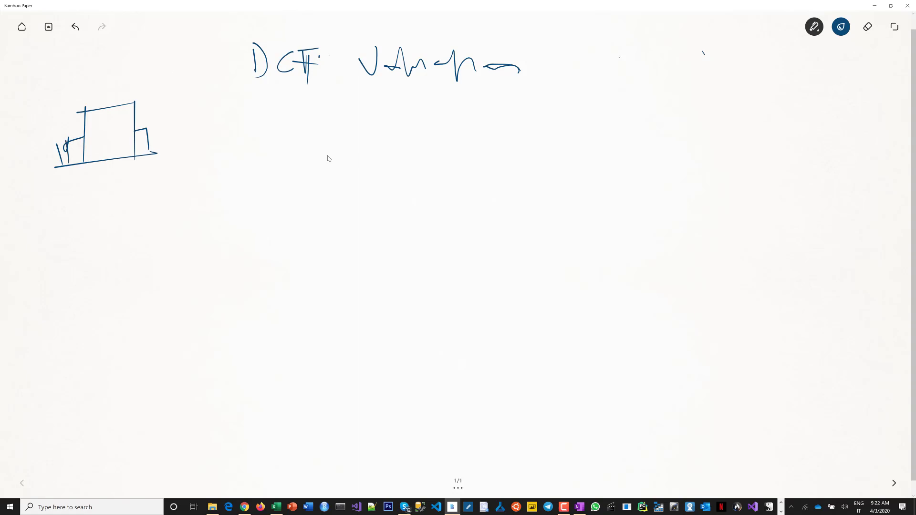
mouse_move(78, 61)
mouse_down()
mouse_move(81, 91)
mouse_move(92, 73)
mouse_move(69, 93)
mouse_move(82, 98)
mouse_move(80, 81)
mouse_move(98, 94)
mouse_move(137, 91)
mouse_move(97, 80)
mouse_up()
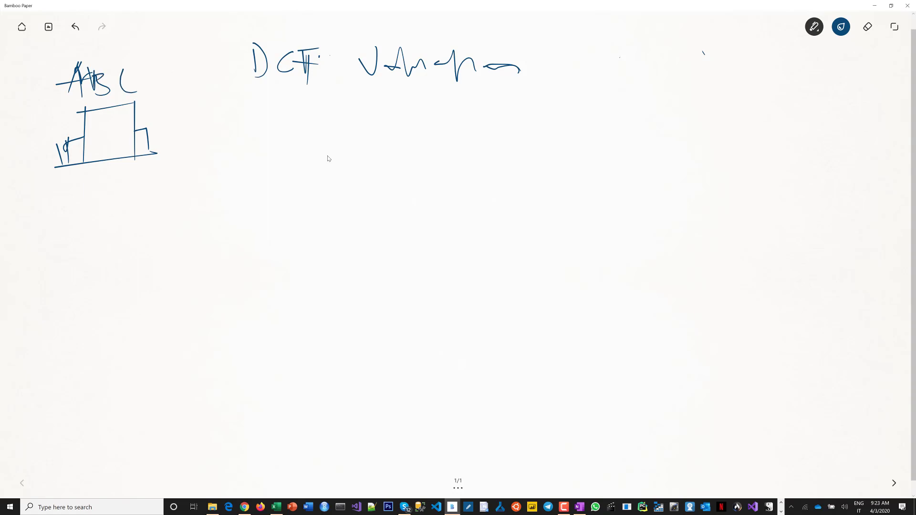
Draw a horizontal timeline arrow below the building sketch and write CF1, CF2 and so on to CFn beneath it
mouse_move(91, 180)
mouse_down()
mouse_move(92, 228)
mouse_move(127, 207)
mouse_move(255, 212)
mouse_move(229, 210)
mouse_move(559, 196)
mouse_move(539, 208)
mouse_up()
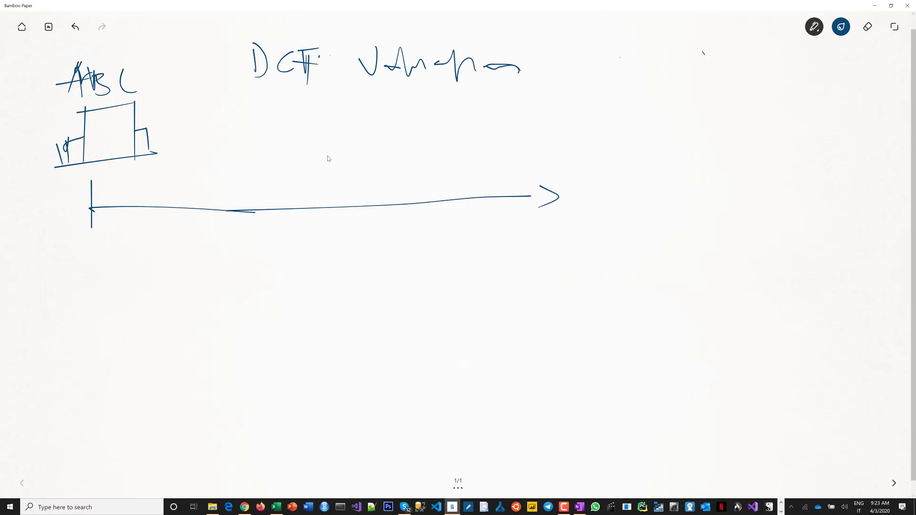
mouse_move(141, 226)
mouse_down()
mouse_move(141, 240)
mouse_move(153, 243)
mouse_move(160, 227)
mouse_move(162, 251)
mouse_move(213, 243)
mouse_move(230, 220)
mouse_move(198, 240)
mouse_move(238, 245)
mouse_move(276, 228)
mouse_up()
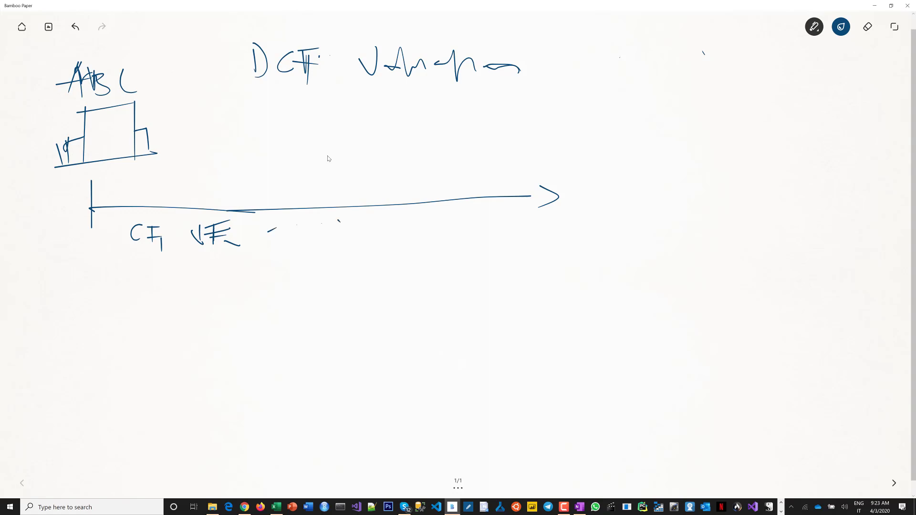
mouse_move(527, 228)
mouse_down()
mouse_move(505, 236)
mouse_move(513, 248)
mouse_move(530, 256)
mouse_move(546, 246)
mouse_move(531, 239)
mouse_move(562, 256)
mouse_up()
Handwrite "DCF" below the start of the timeline
mouse_move(42, 287)
mouse_down()
mouse_move(54, 284)
mouse_move(31, 301)
mouse_move(25, 291)
mouse_move(38, 303)
mouse_move(27, 309)
mouse_up()
drag(33, 273, 24, 313)
mouse_move(55, 273)
mouse_down()
mouse_move(47, 287)
mouse_move(61, 305)
mouse_up()
mouse_move(71, 279)
mouse_down()
mouse_move(70, 311)
mouse_move(87, 276)
mouse_move(95, 283)
mouse_up()
drag(14, 270, 50, 279)
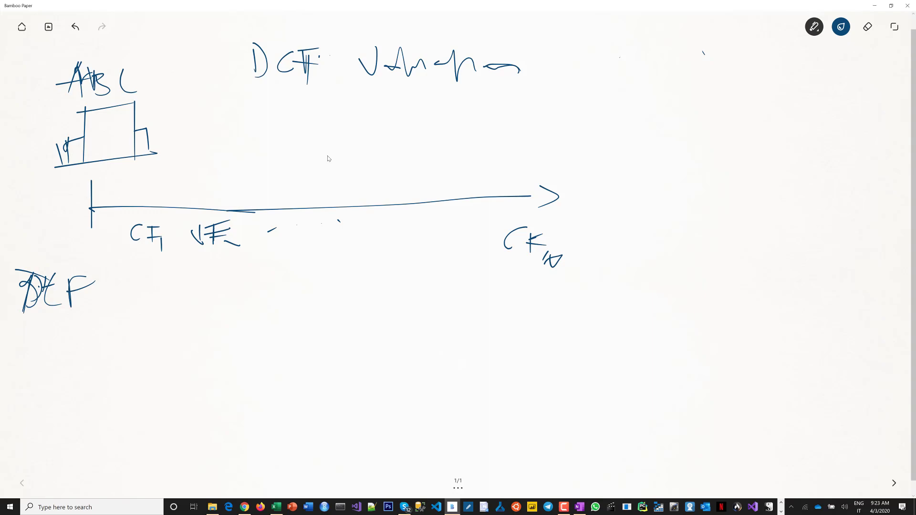
Switch to the CK Healthcare Limited - Financial Model_DCF workbook in Excel and hide the screen recorder window
key(alt+Tab)
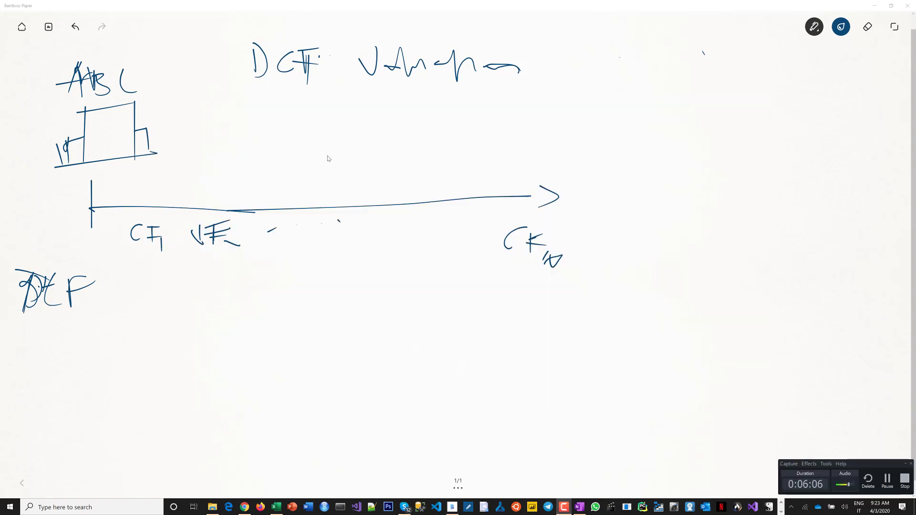
key(alt+Tab)
key(alt+Tab)
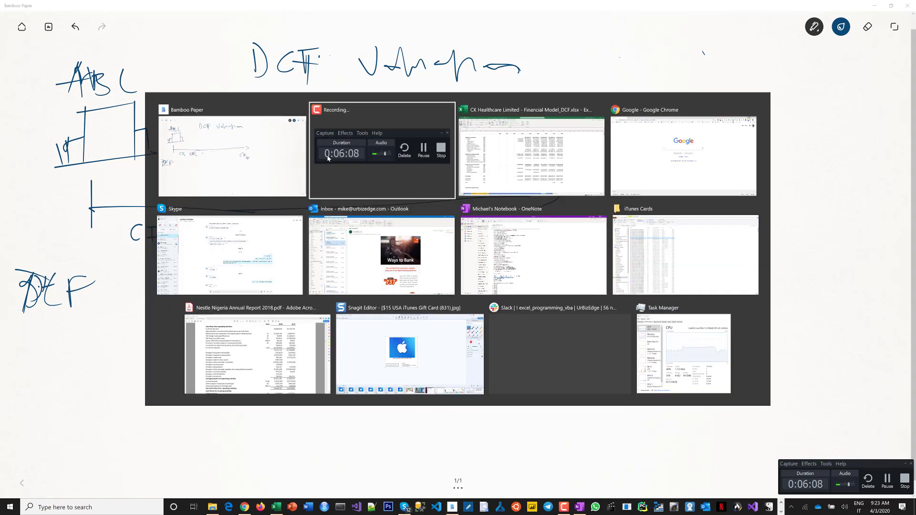
key(alt+Tab)
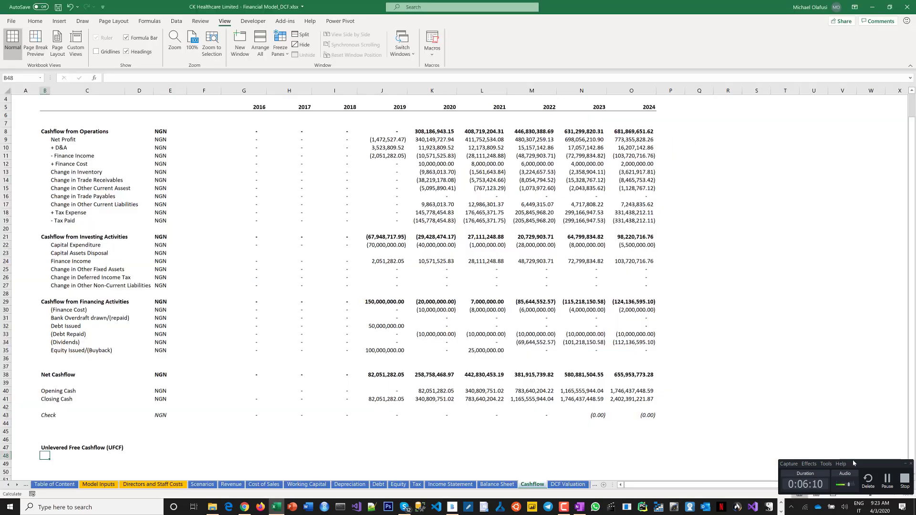
click(905, 463)
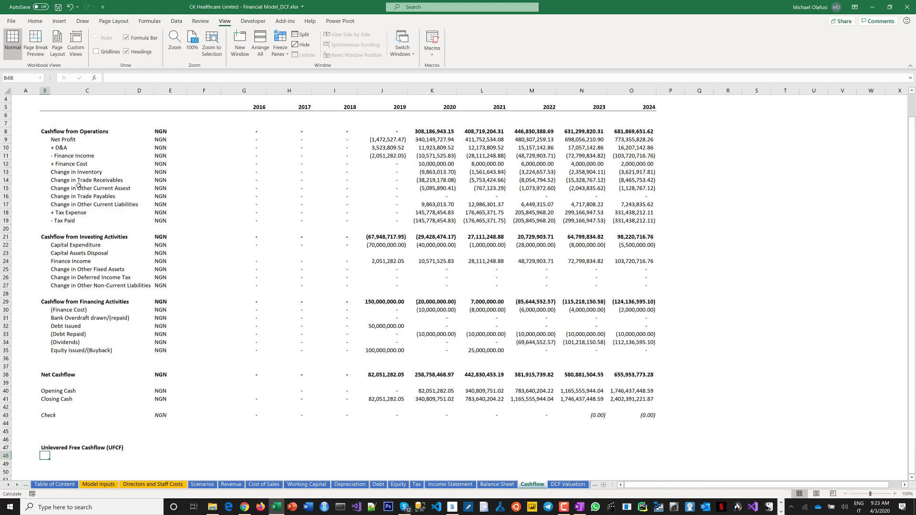
Review the labels of the operations, investing and financing sections on the Cashflow sheet
drag(46, 132, 109, 285)
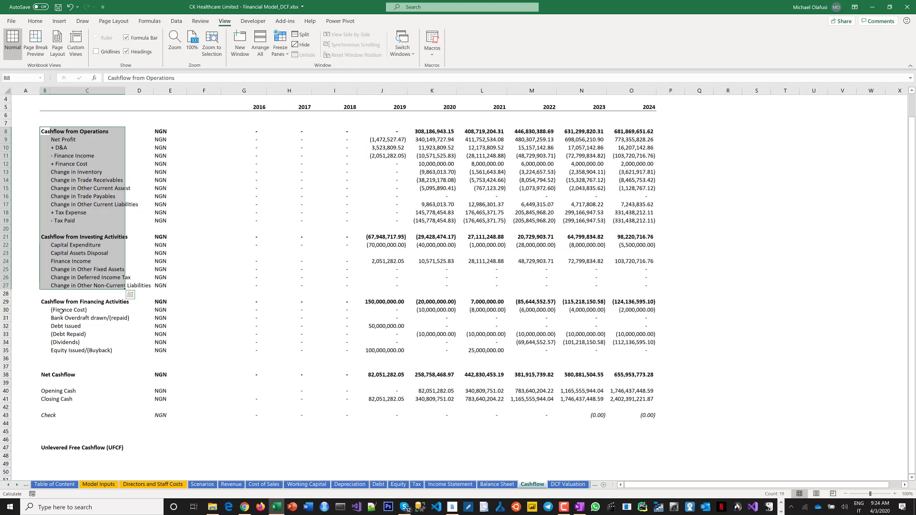
drag(45, 303, 89, 351)
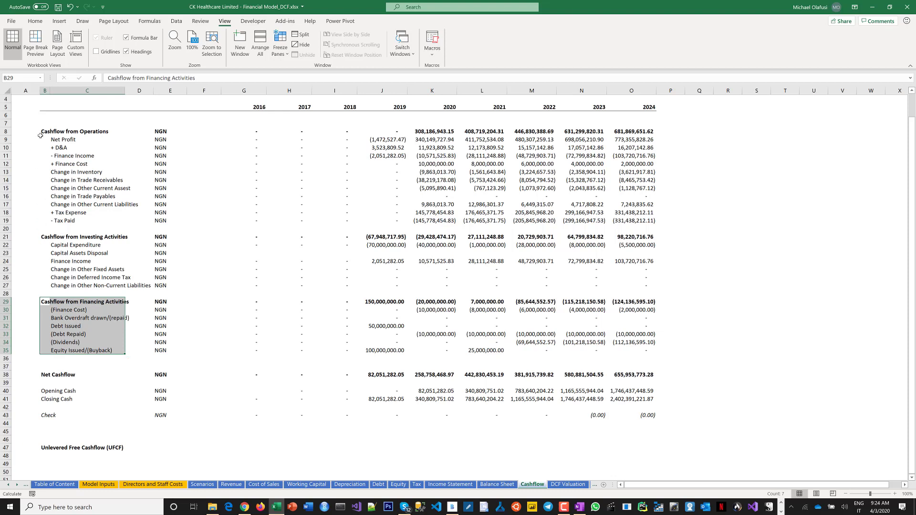
drag(42, 132, 45, 233)
drag(94, 266, 99, 285)
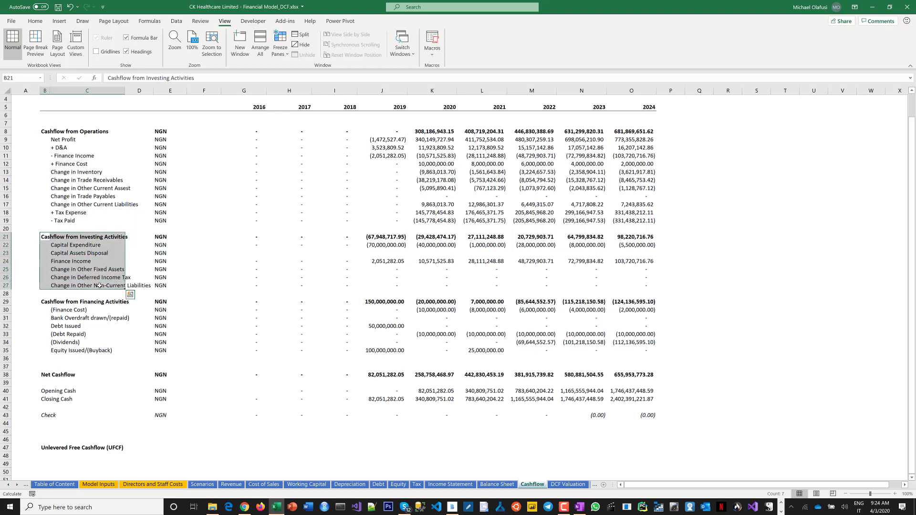
Enter the label "Free Cashflow from Ops & Investing" in cell C48, below the Unlevered Free Cashflow heading
scroll(85, 424, down, 1)
click(58, 430)
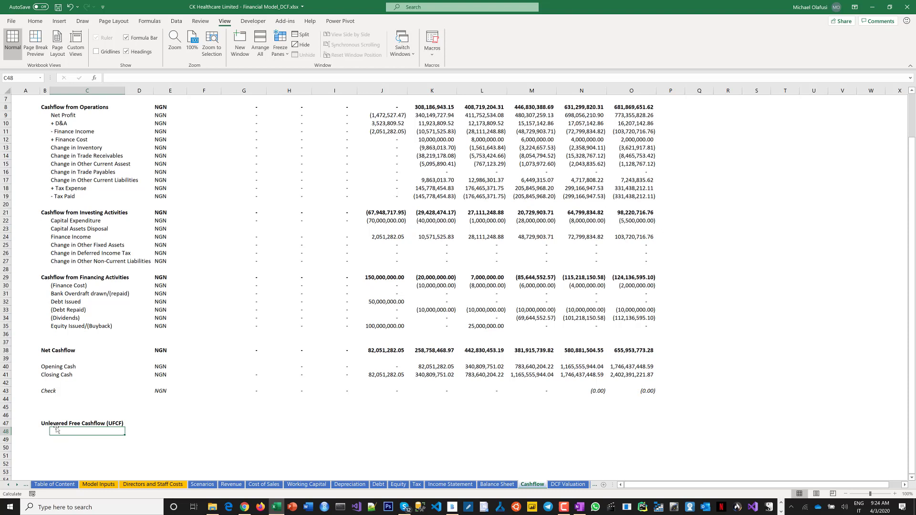
text(Free)
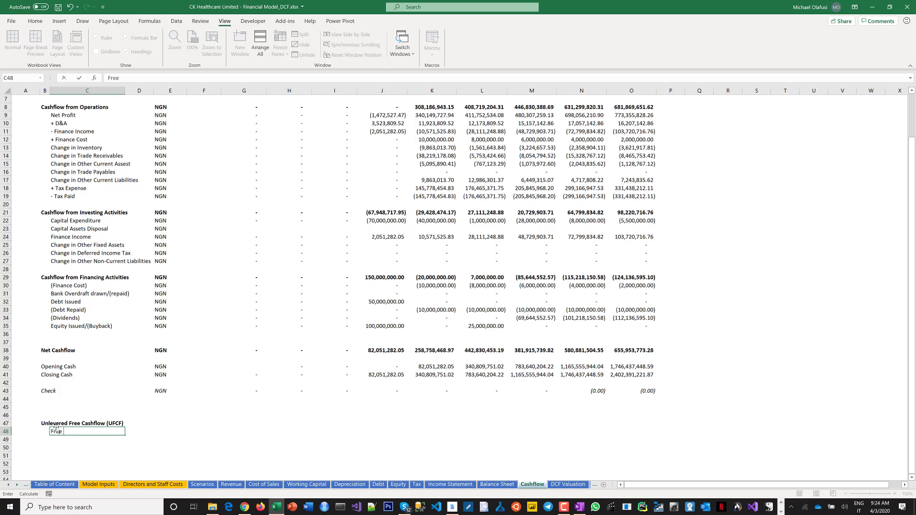
text( Cashflow from Ops & Investing)
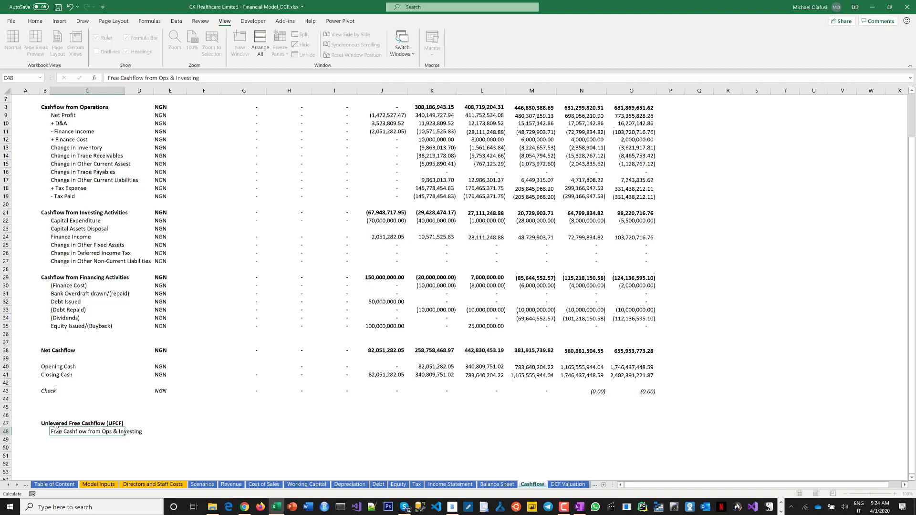
key(Return)
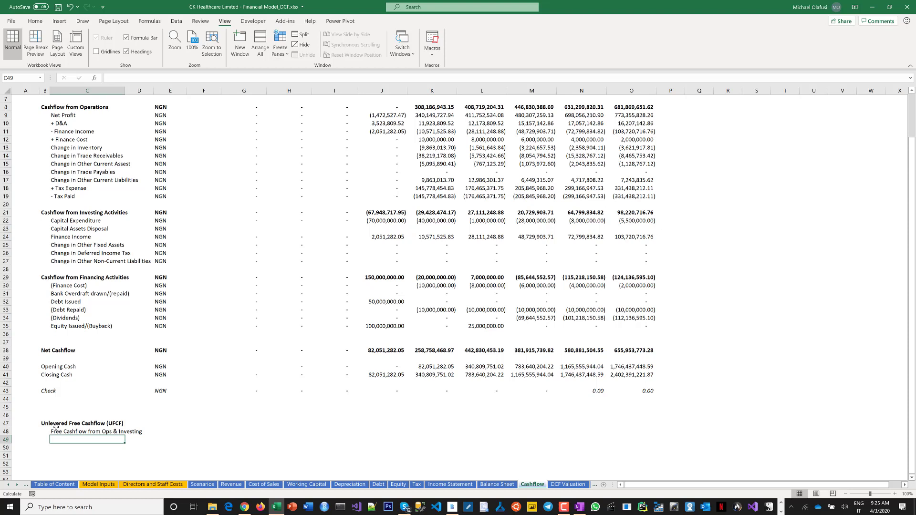
Examine the Finance Income, Finance Cost, Profit Before Tax and Tax rows on the Income Statement sheet
click(44, 424)
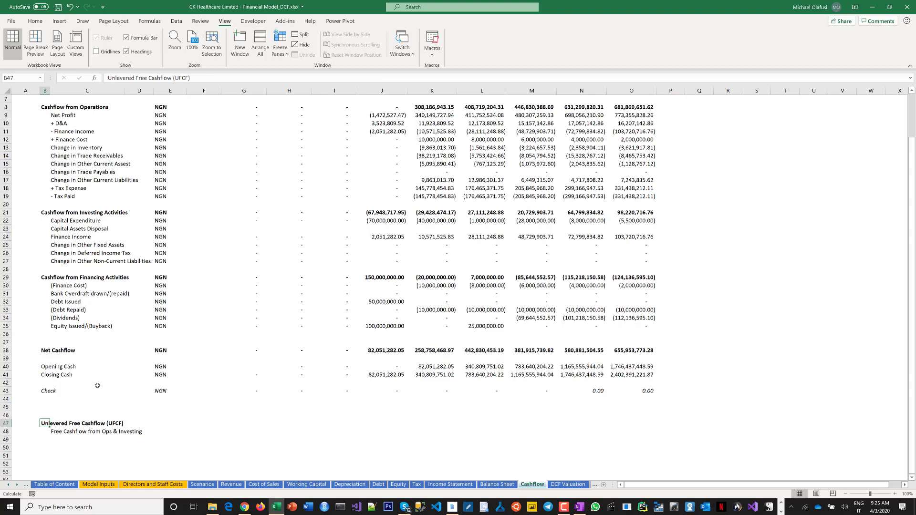
scroll(98, 386, up, 2)
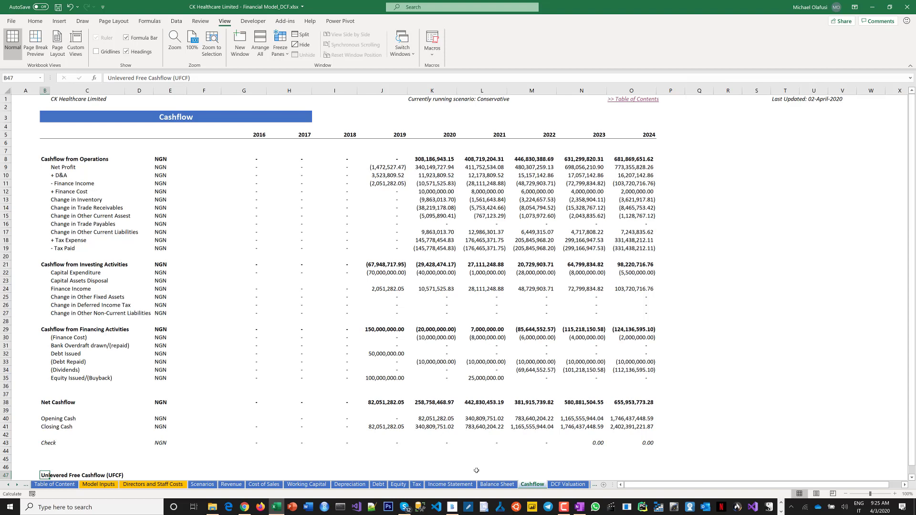
click(450, 485)
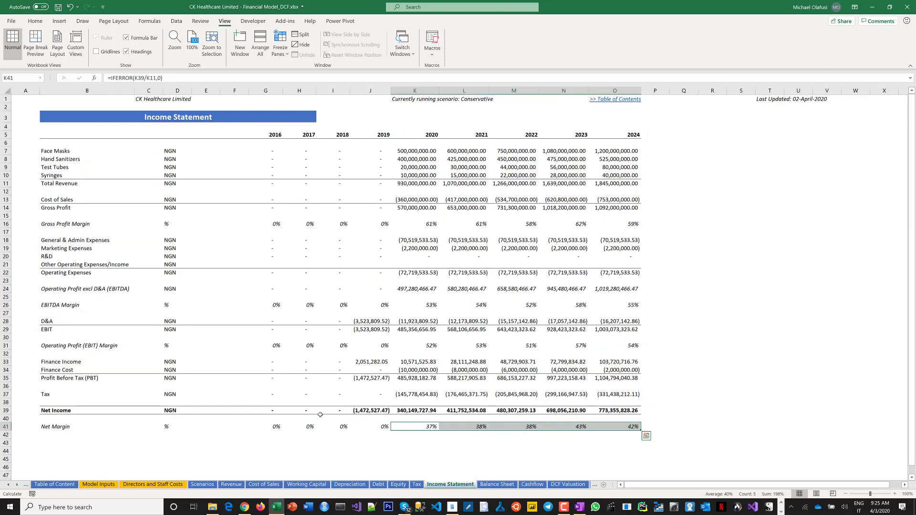
click(44, 395)
drag(49, 363, 50, 377)
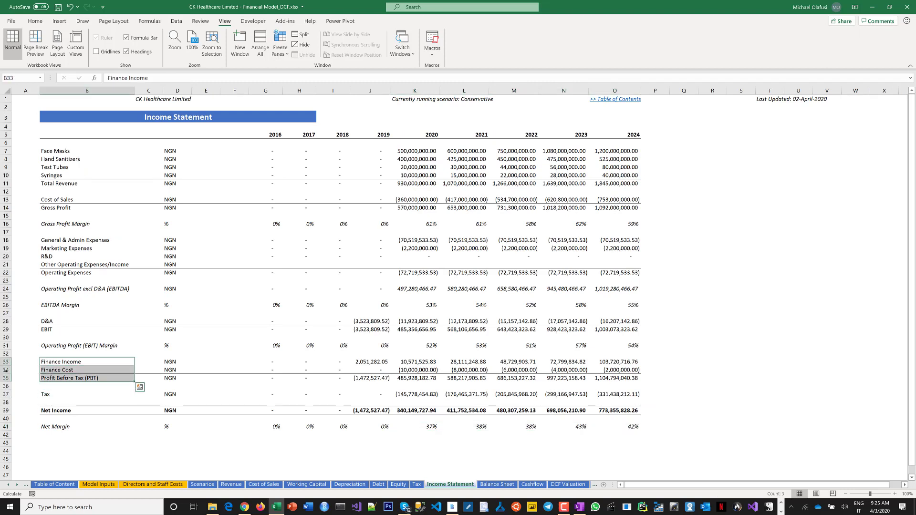
click(6, 370)
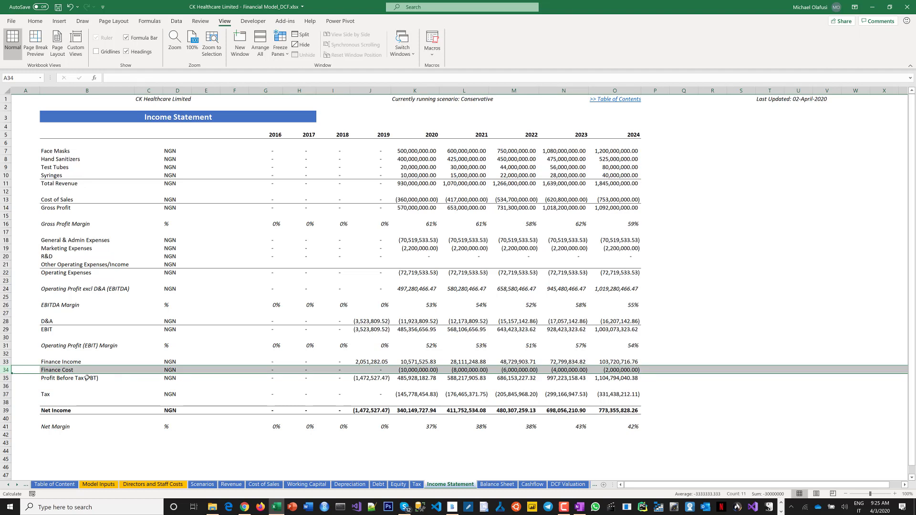
click(413, 371)
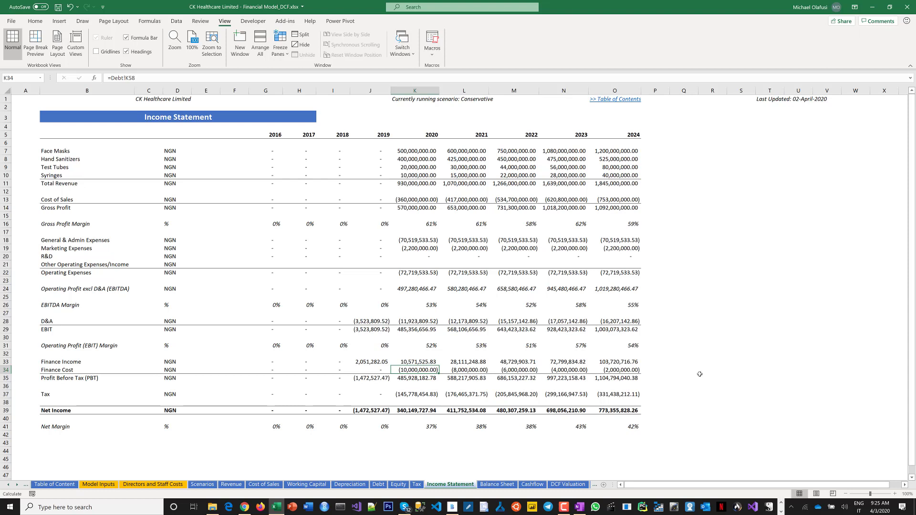
click(676, 372)
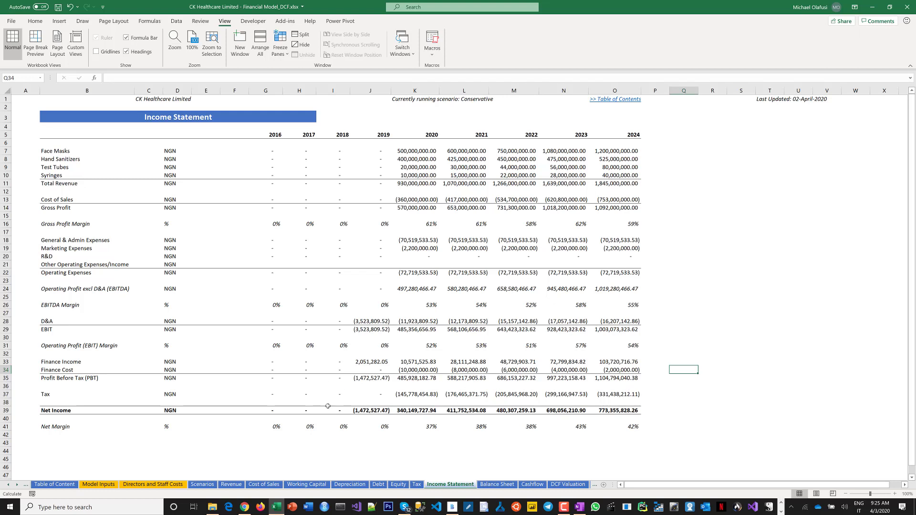
click(9, 370)
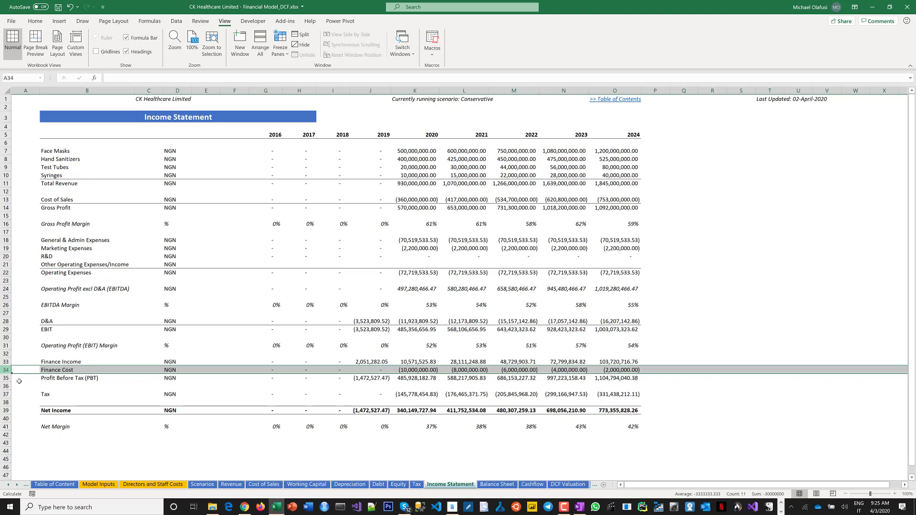
click(4, 370)
click(4, 394)
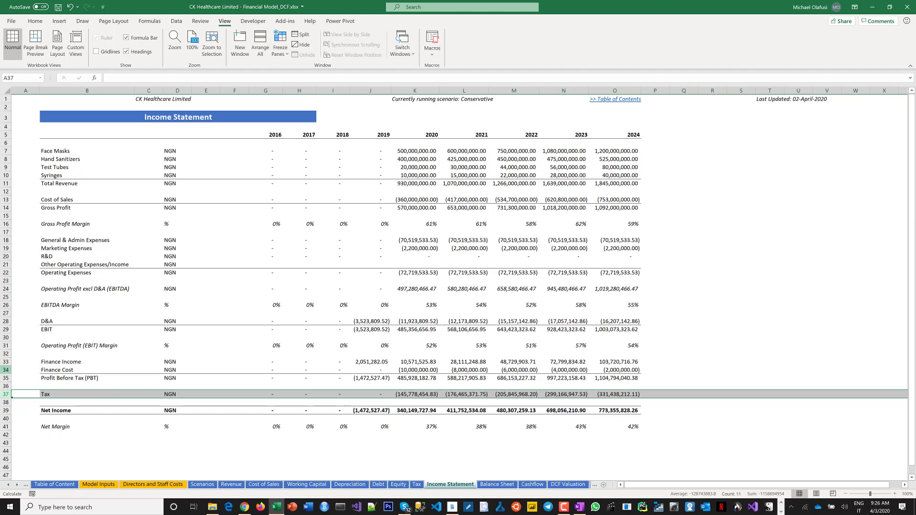
click(6, 371)
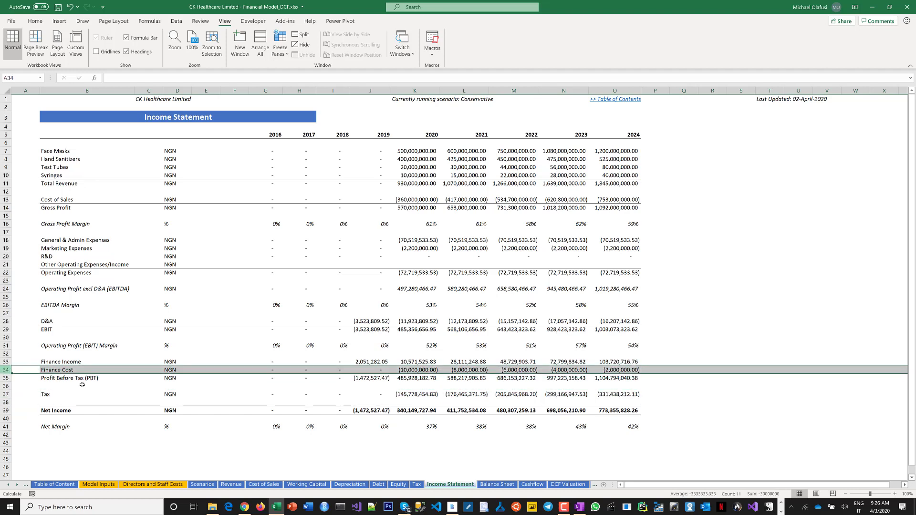
Review the Cashflow from Financing Activities block on the Cashflow sheet
click(527, 485)
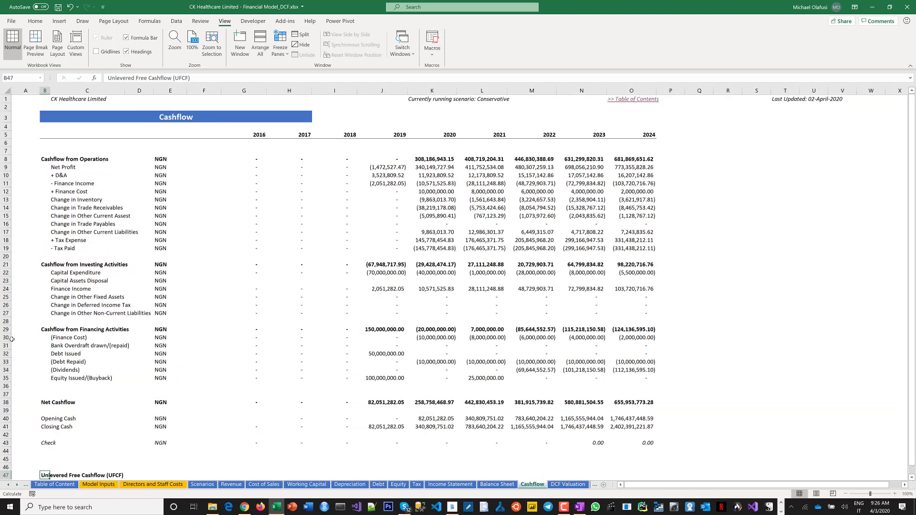
click(12, 338)
click(50, 329)
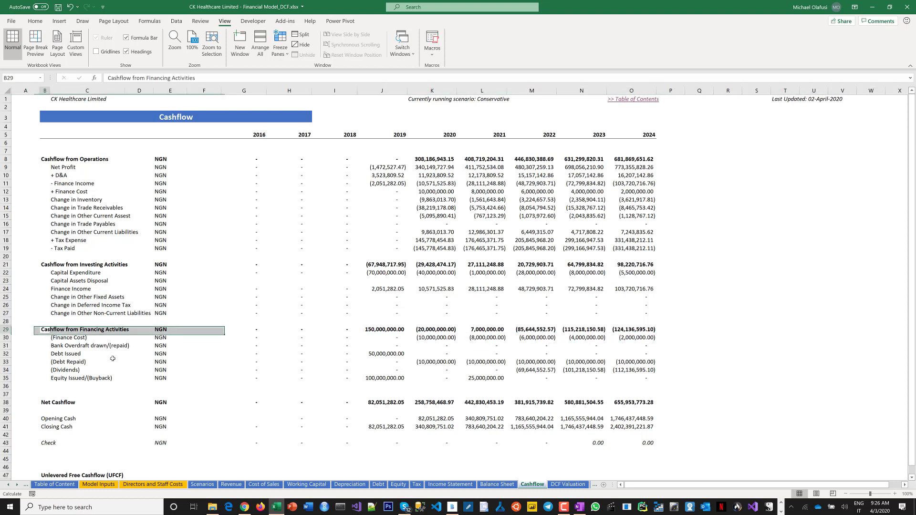
drag(112, 359, 123, 382)
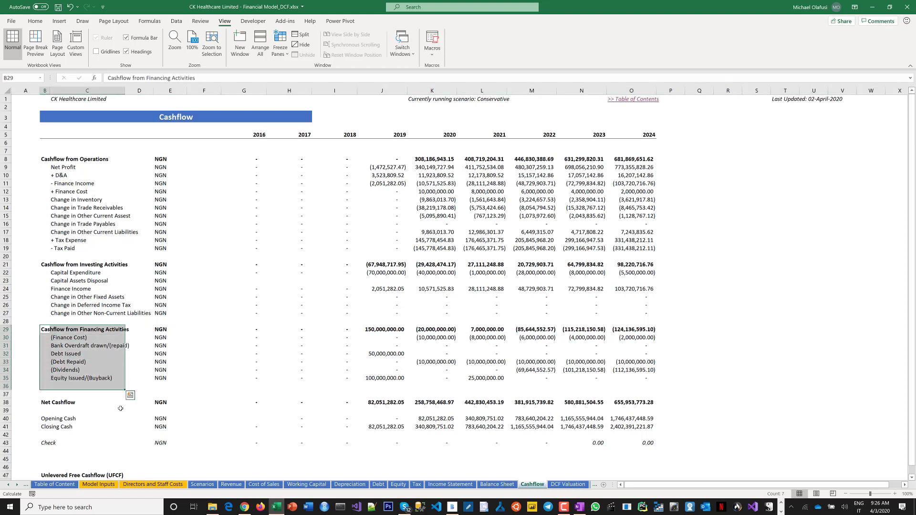
Insert a row below Tax on the Income Statement sheet and label it "Operating Tax" in cell B38
click(447, 485)
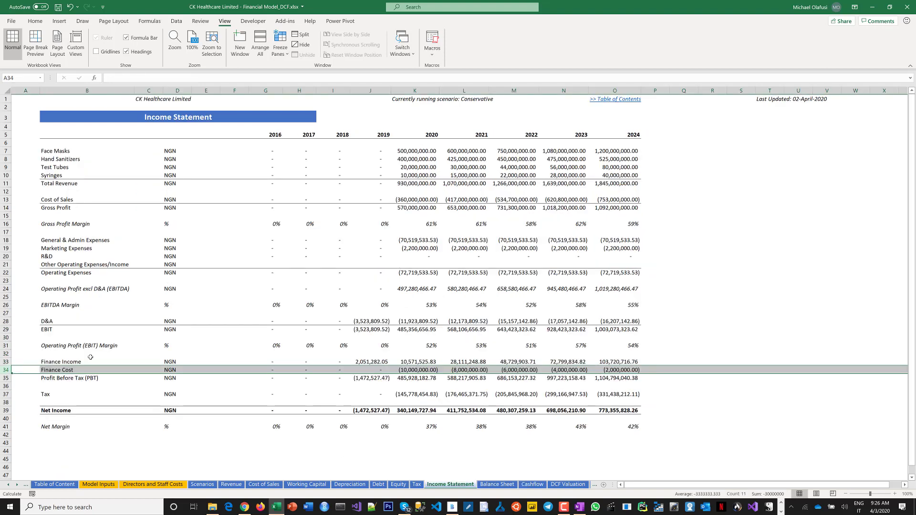
click(14, 395)
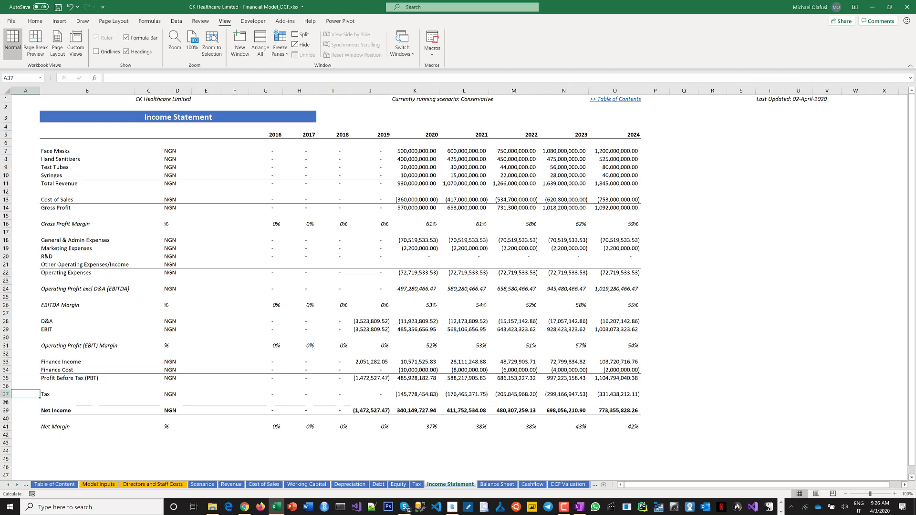
click(6, 402)
right_click(5, 402)
click(17, 322)
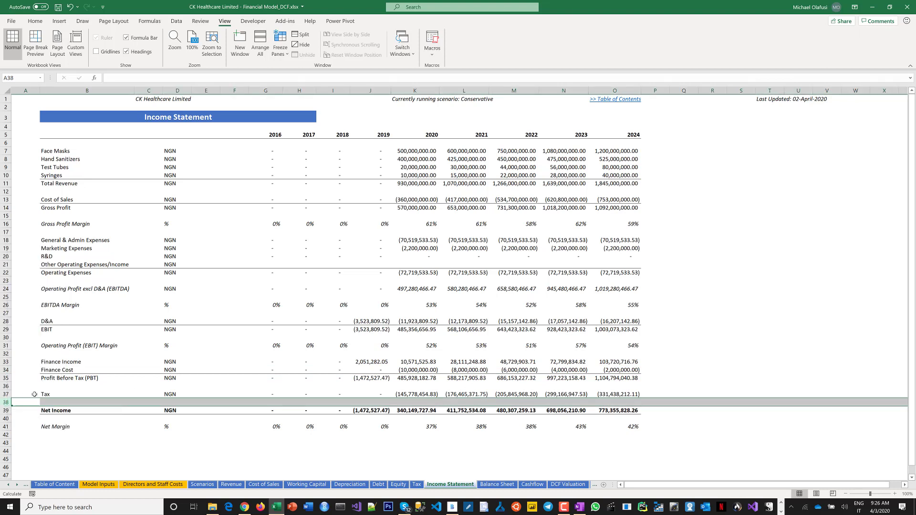
key(Right)
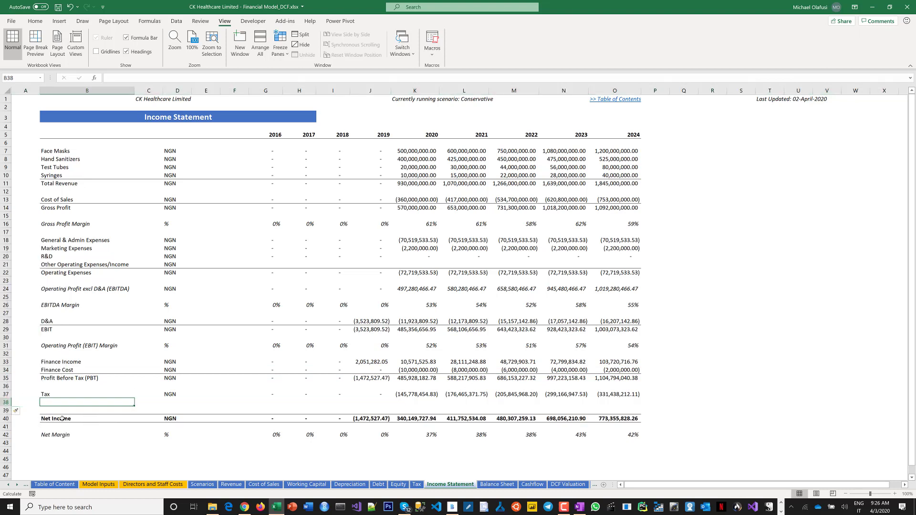
text(T)
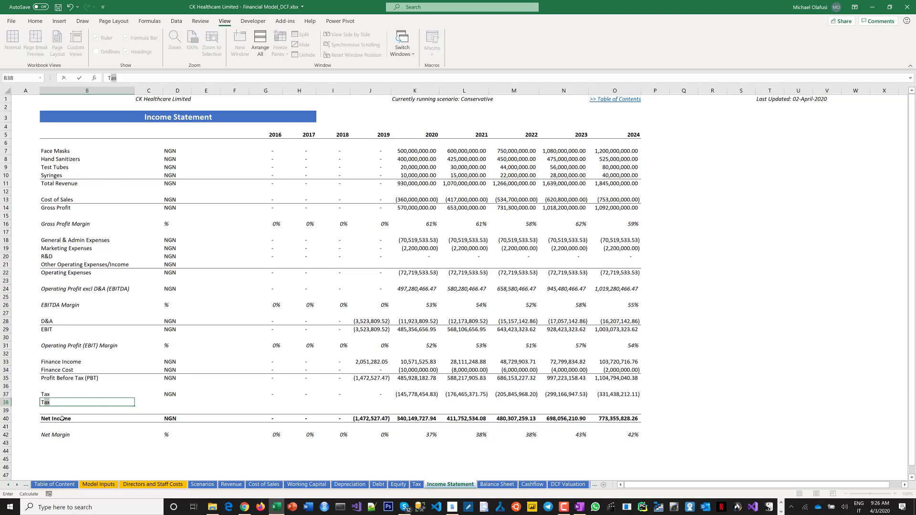
key(BackSpace)
key(BackSpace)
text(Operating YTax)
key(Return)
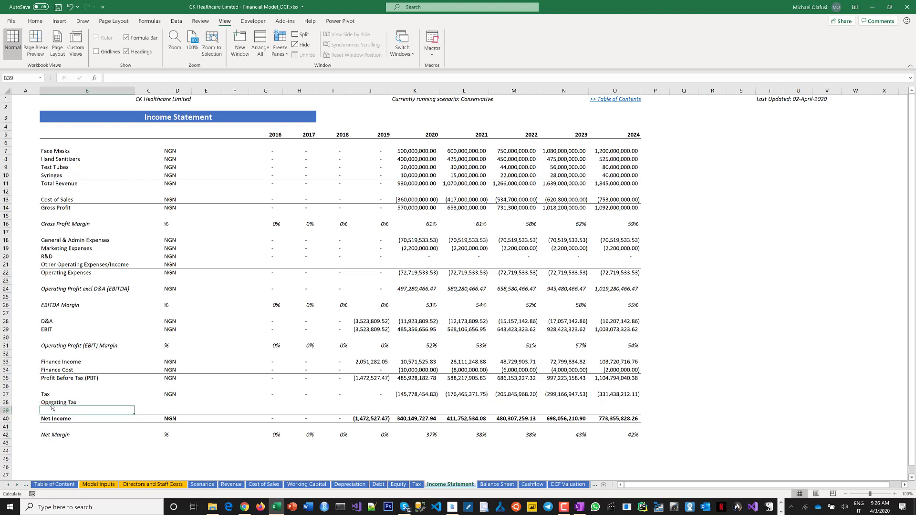
click(6, 370)
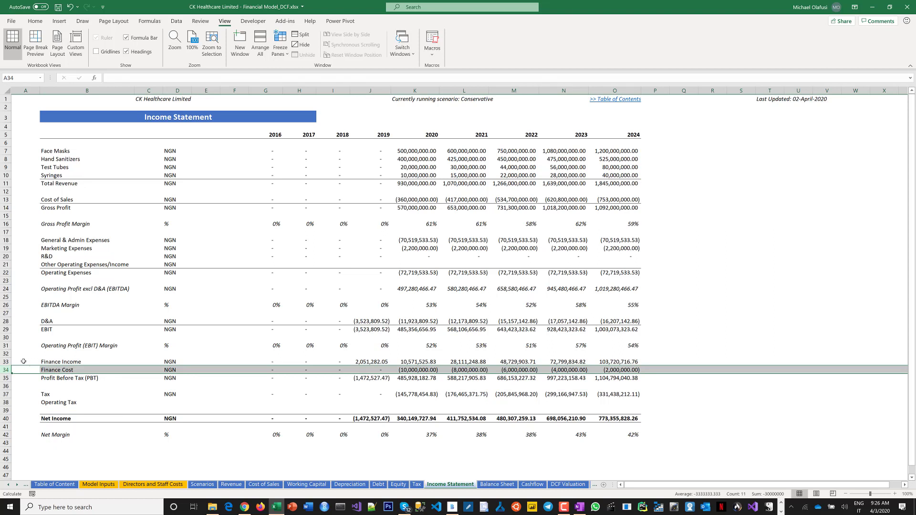
click(55, 403)
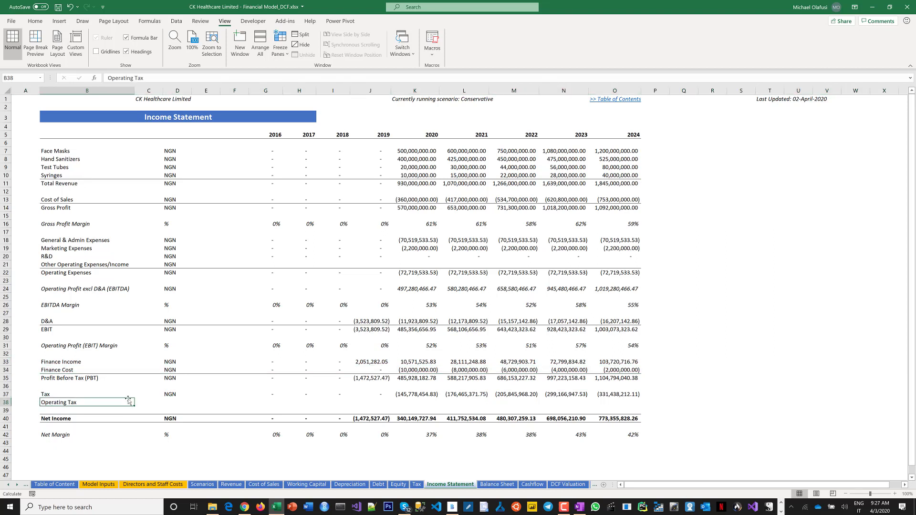
click(377, 402)
text(=)
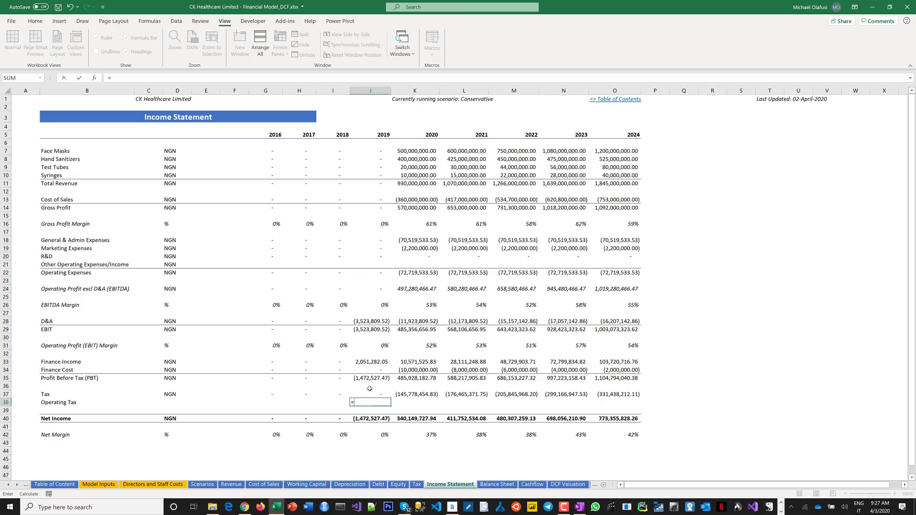
key(Escape)
Enter the formula =K35-K34 in cell K38 to exclude Finance Cost from the 2020 Profit Before Tax
click(406, 401)
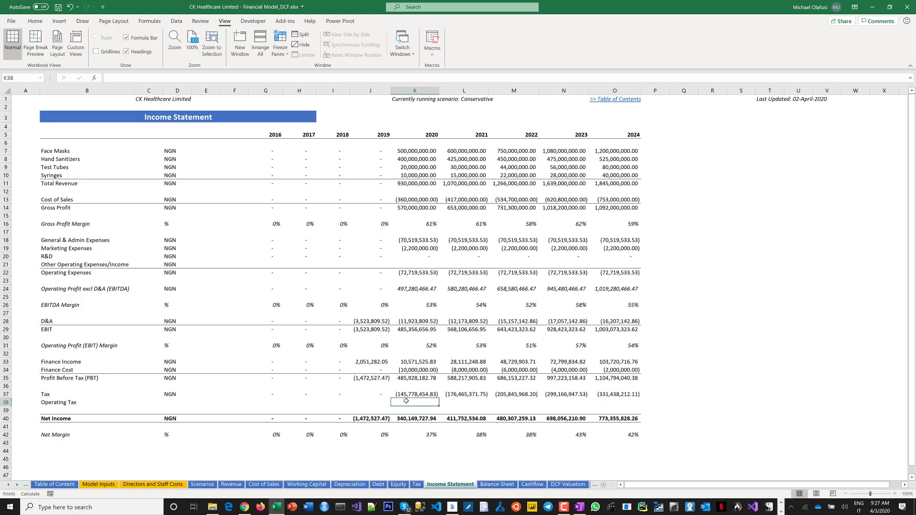
text(=)
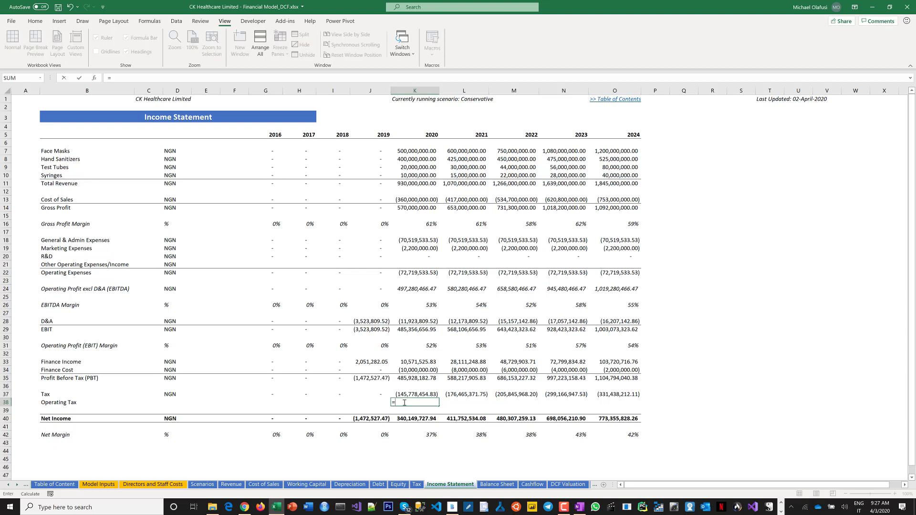
click(409, 379)
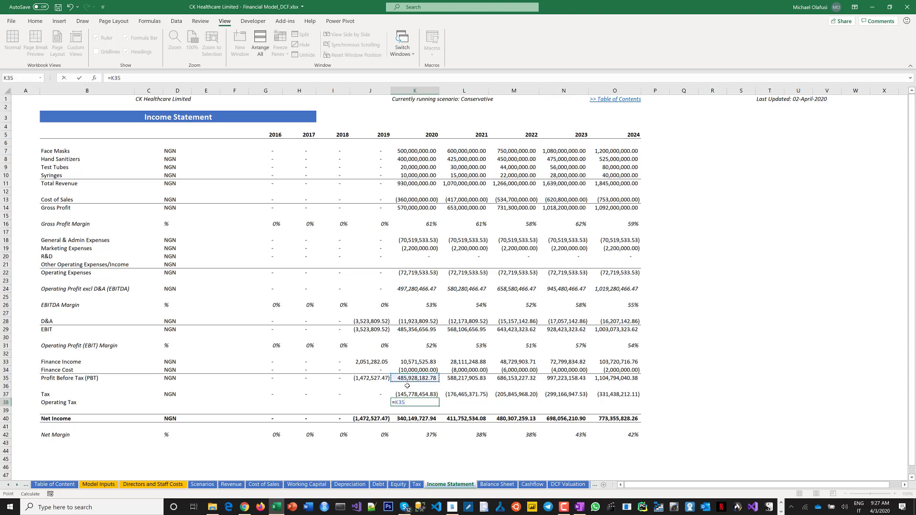
text(+)
text(-)
click(410, 370)
key(Return)
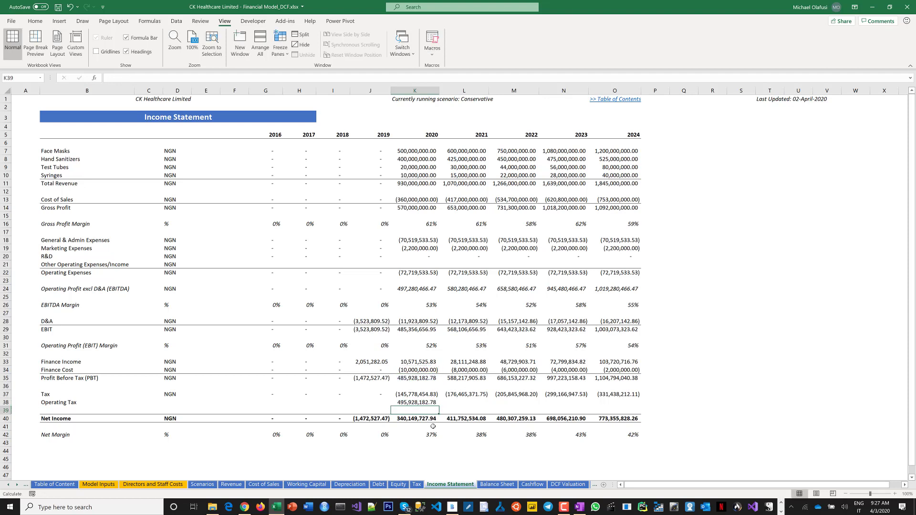
Change the 2020 Operating Tax formula in K38 to =(K35-K34)*30% to apply the tax rate
double_click(419, 402)
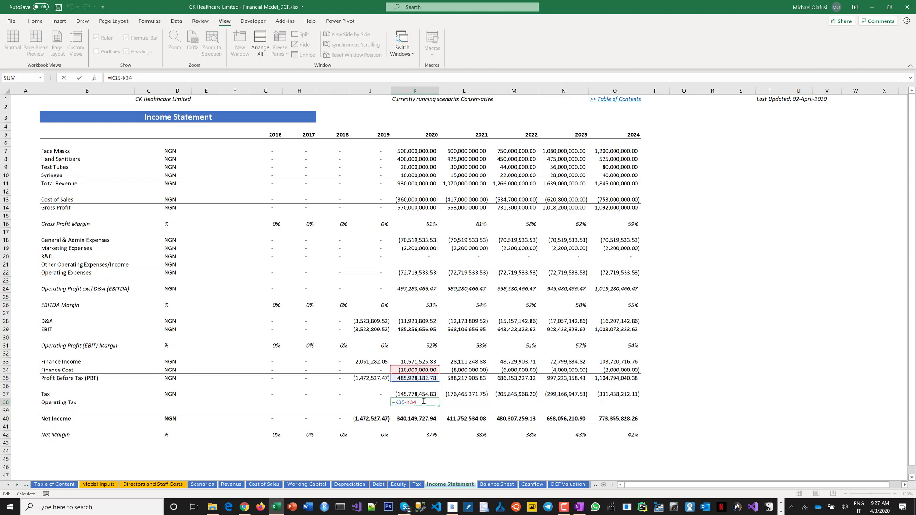
text())
click(396, 402)
text(()
text(*30%)
key(ctrl+Return)
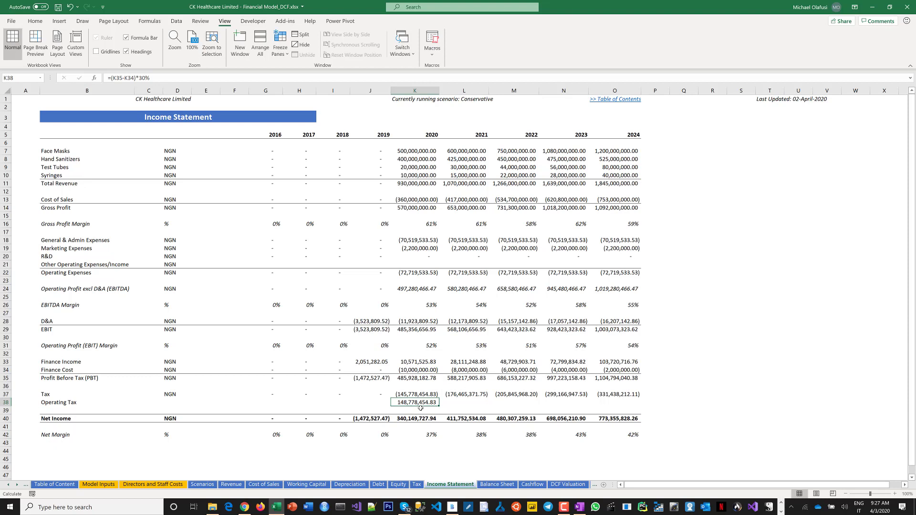
Negate the 2020 Operating Tax formula so that K38 holds =-(K35-K34)*30%
key(F2)
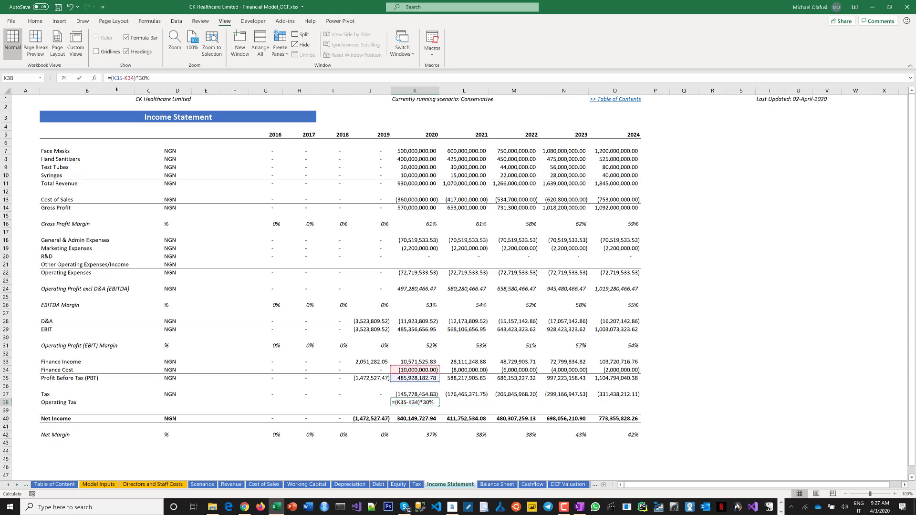
text(-)
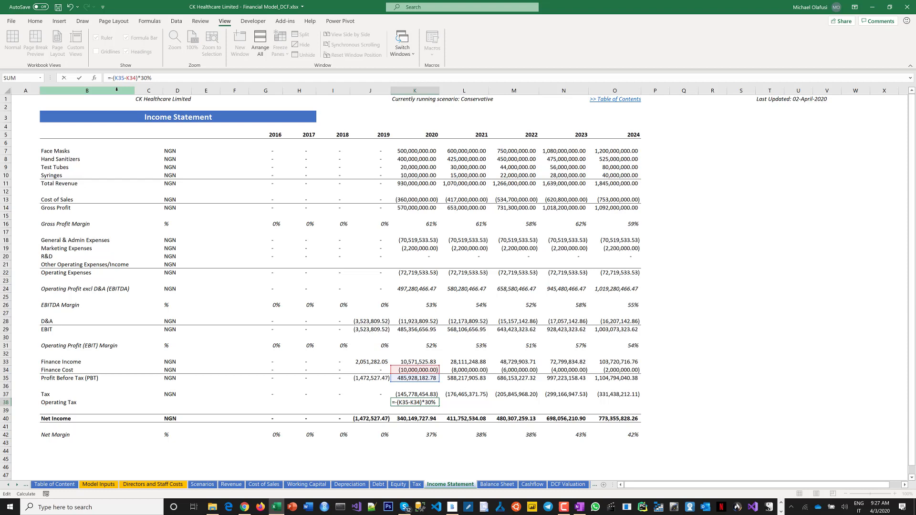
key(Return)
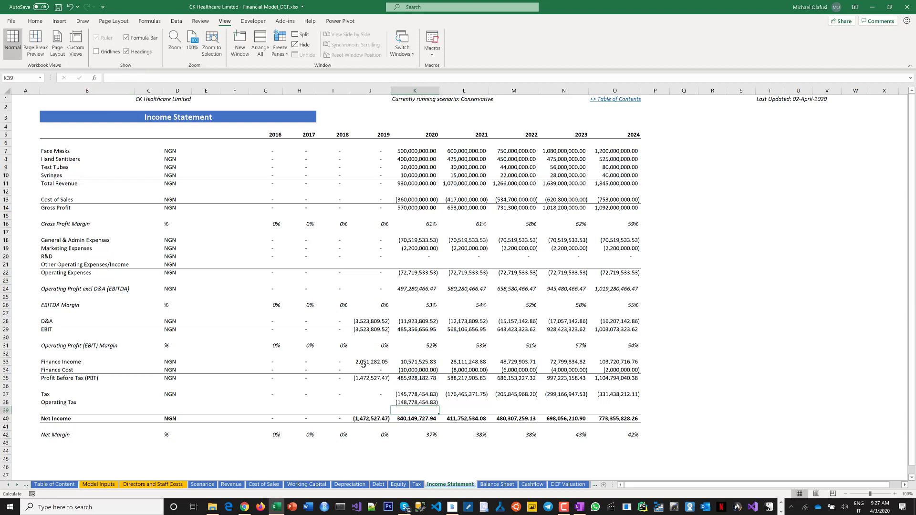
click(6, 378)
click(6, 370)
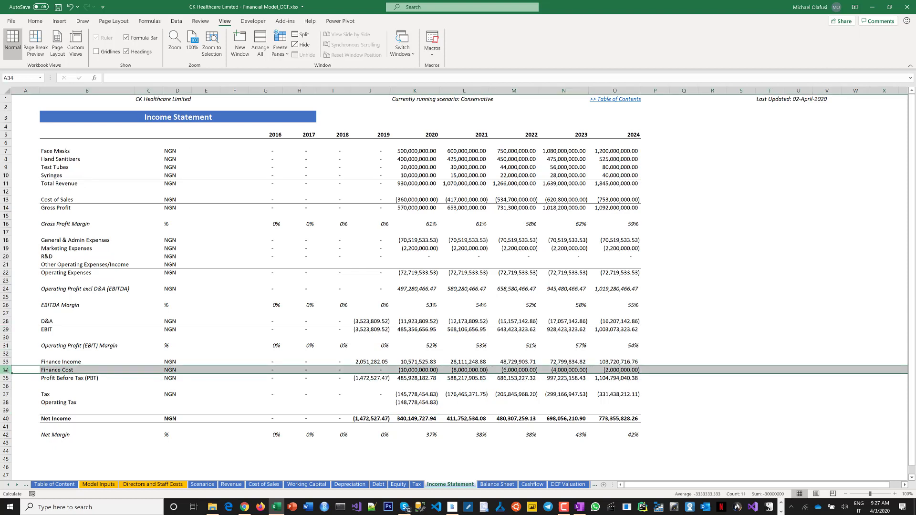
click(407, 402)
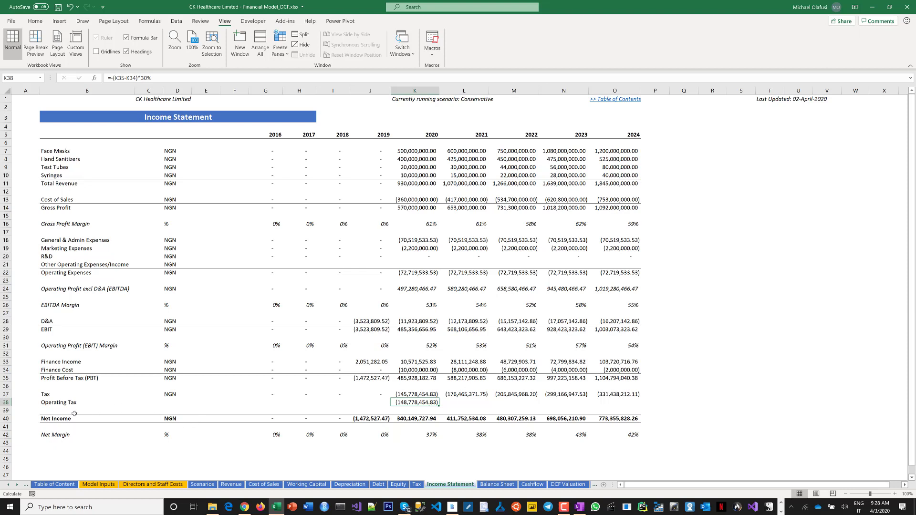
Insert a row below Operating Tax and label it "Interest Tax Cover" in cell B39
right_click(7, 410)
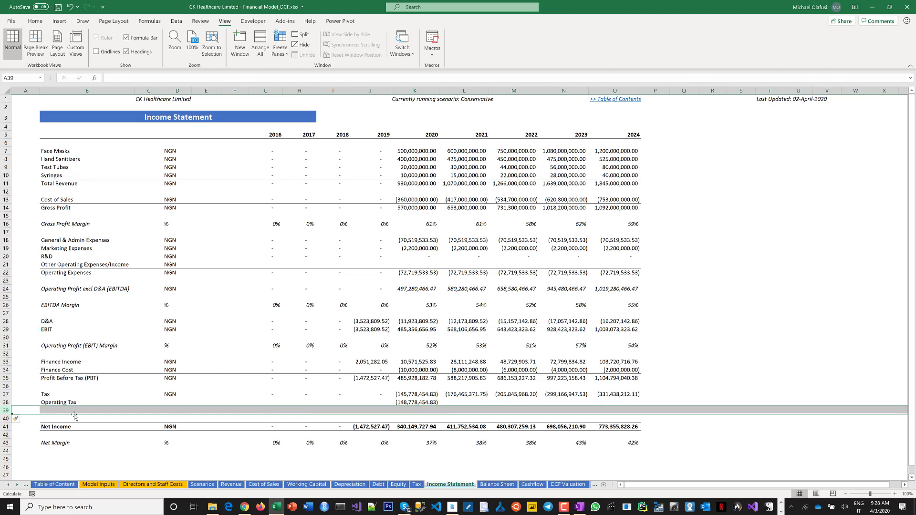
click(56, 410)
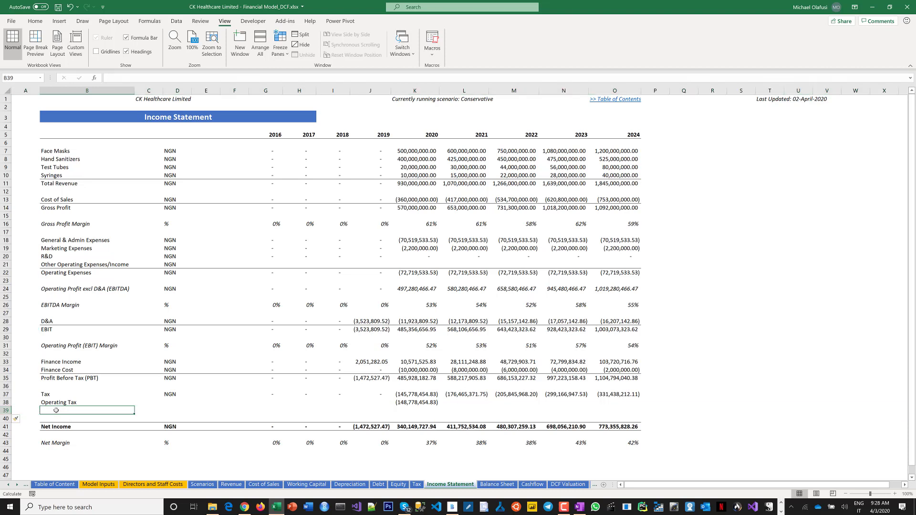
text(Interes)
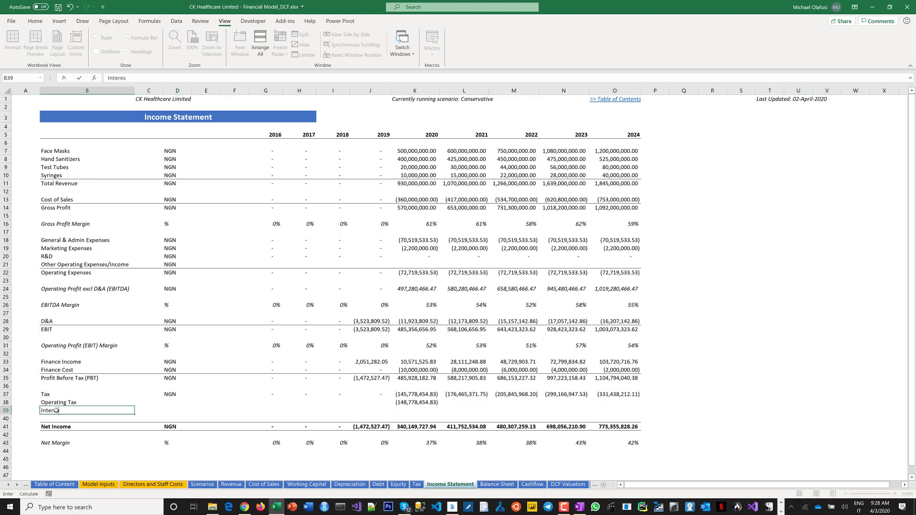
text(t Tax Cover)
key(Tab)
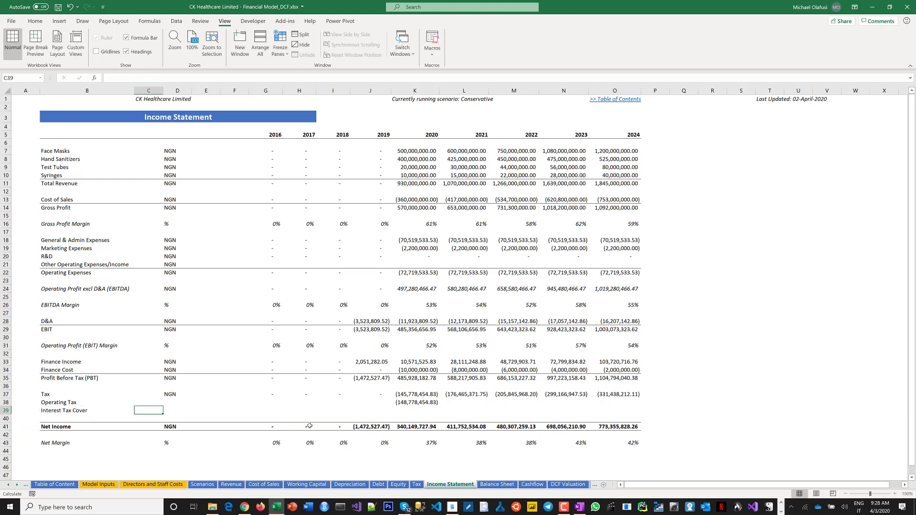
Calculate the 2020 Interest Tax Cover in cell K39 with the formula =K34*30%
click(411, 408)
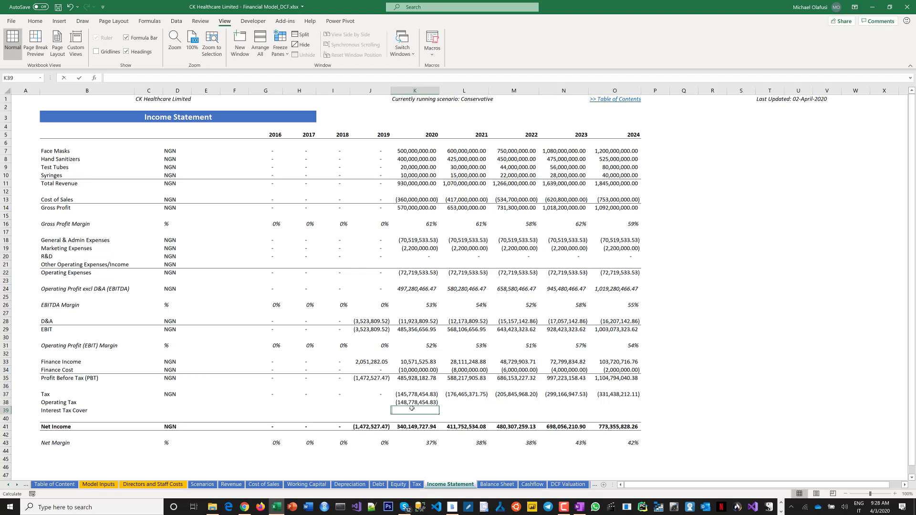
text(=)
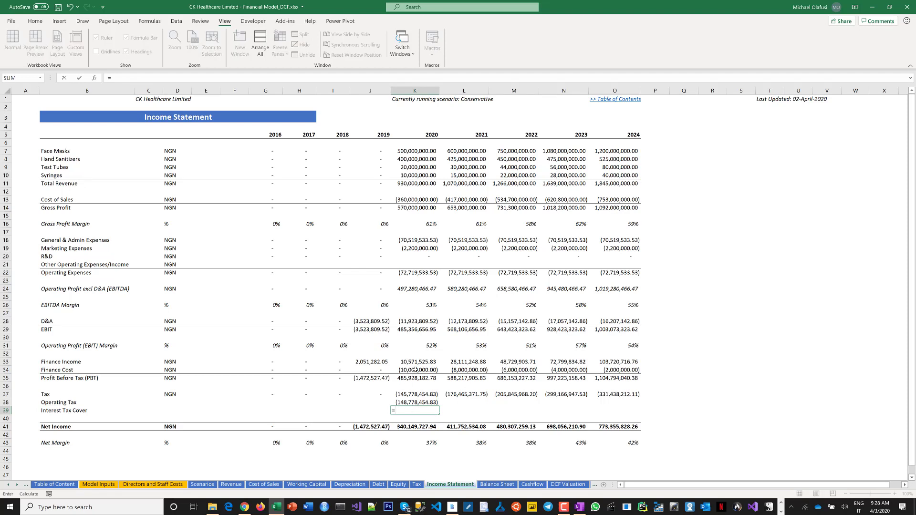
click(415, 369)
text(*30)
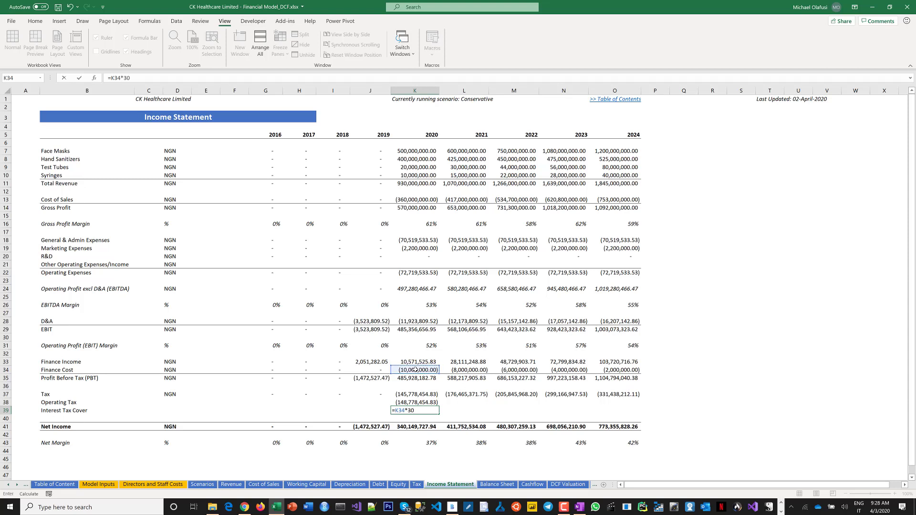
text(%)
key(Return)
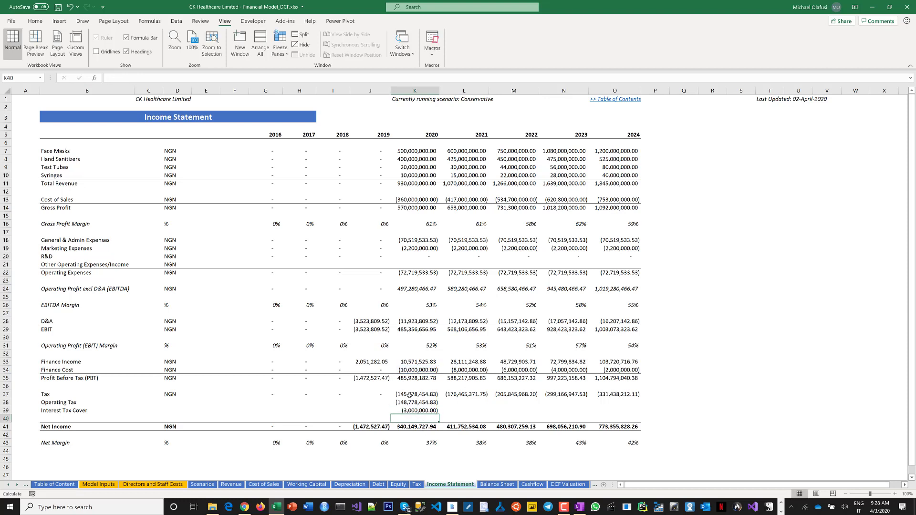
click(410, 395)
click(412, 401)
click(413, 396)
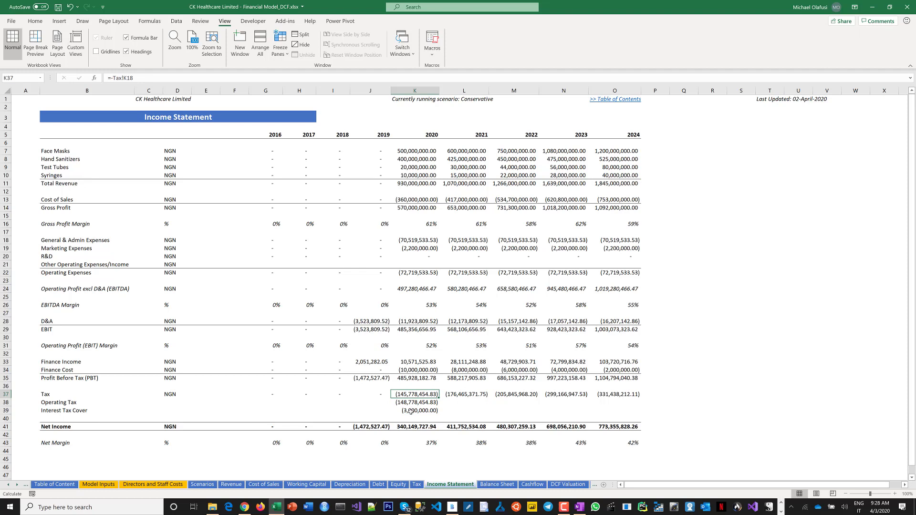
right_click(7, 418)
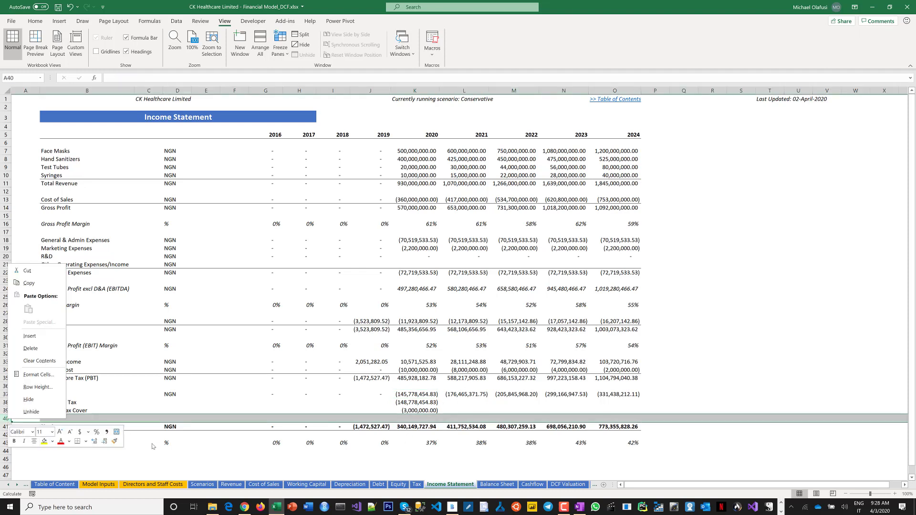
key(Escape)
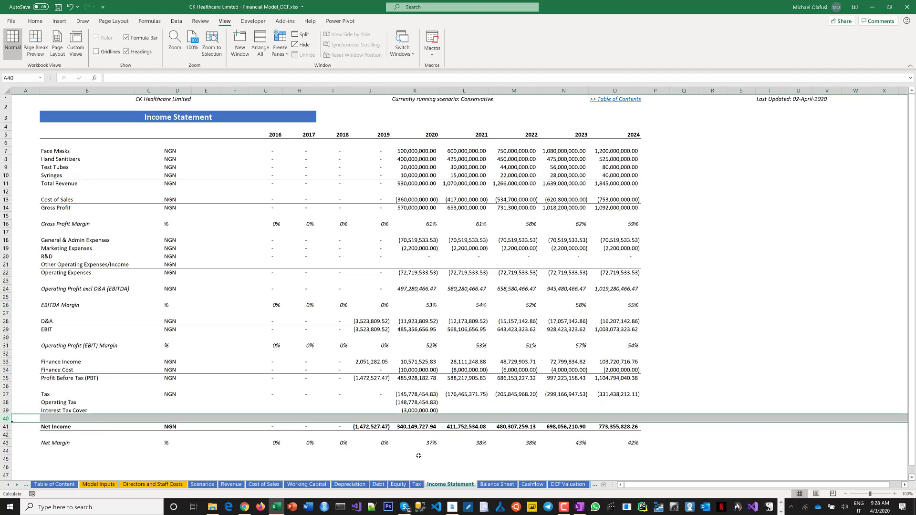
click(418, 456)
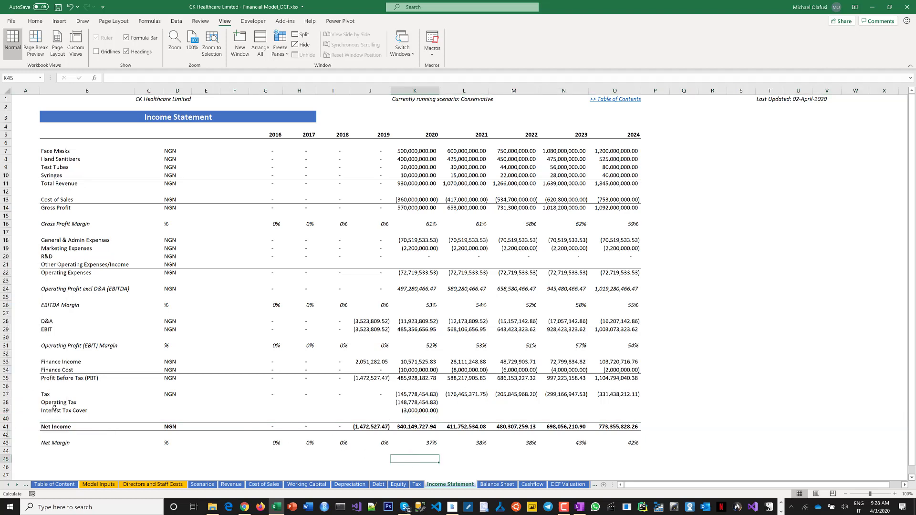
right_click(6, 418)
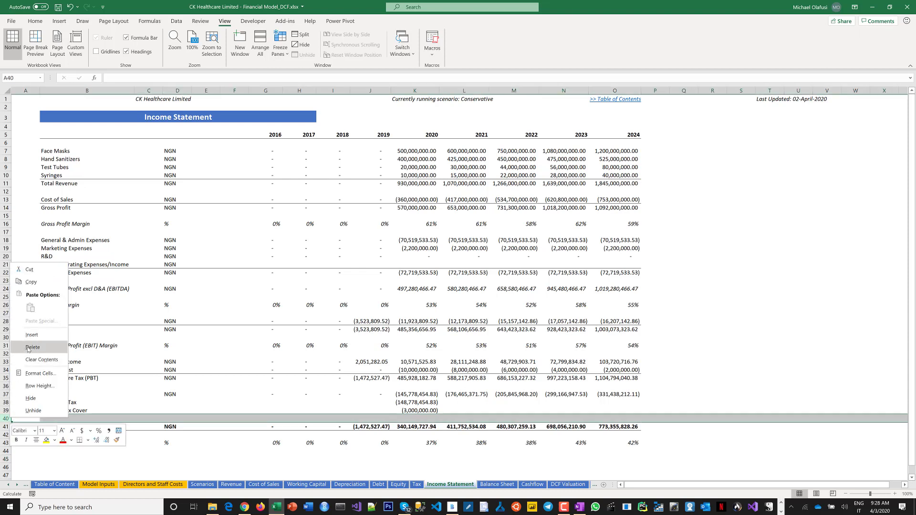
click(416, 403)
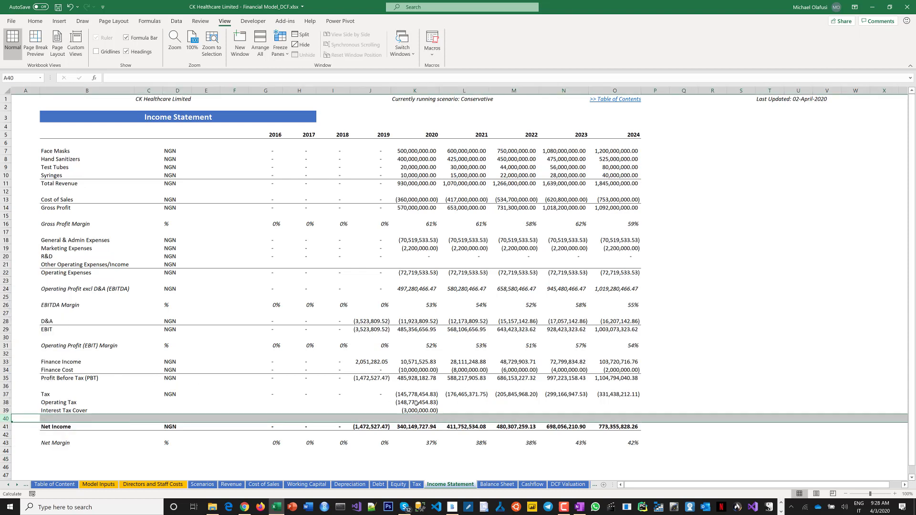
Move the Operating Tax formula from K38 to K45 and enter =K37+K39 in K38 as its replacement
click(416, 403)
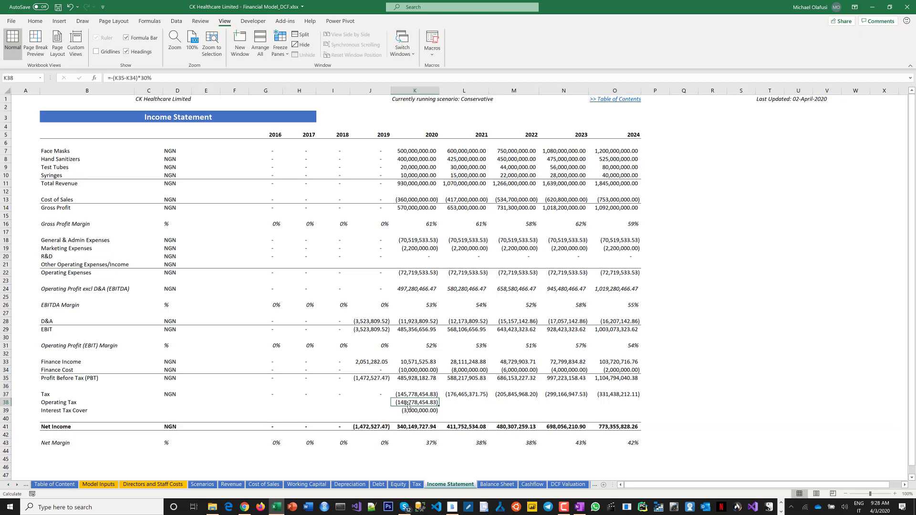
drag(405, 406, 415, 457)
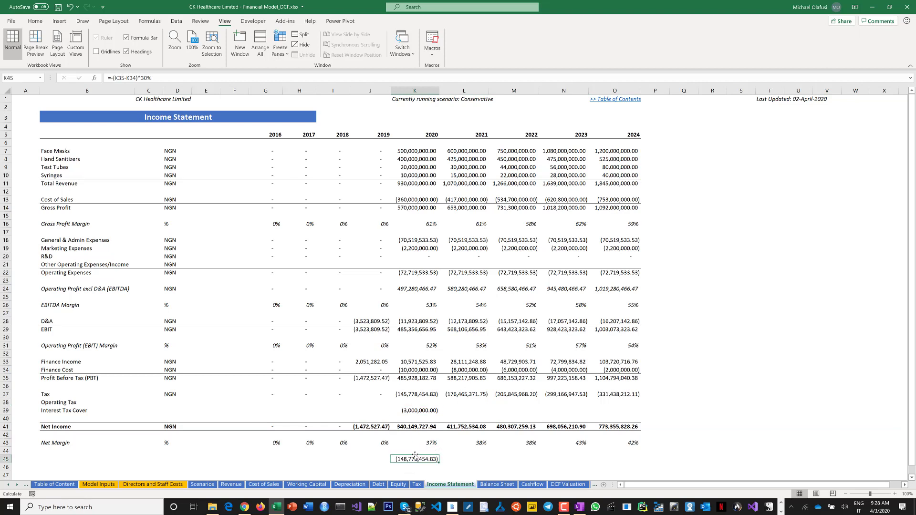
click(409, 401)
text(=)
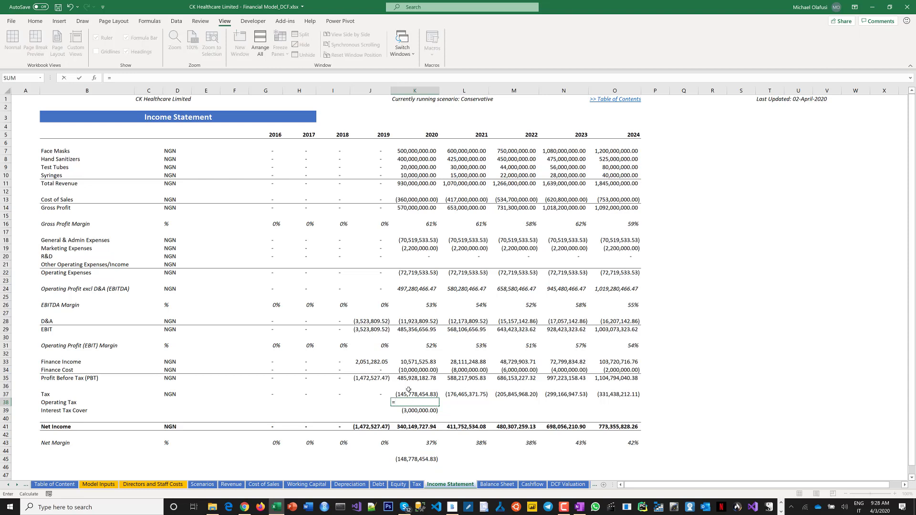
click(408, 393)
text(+)
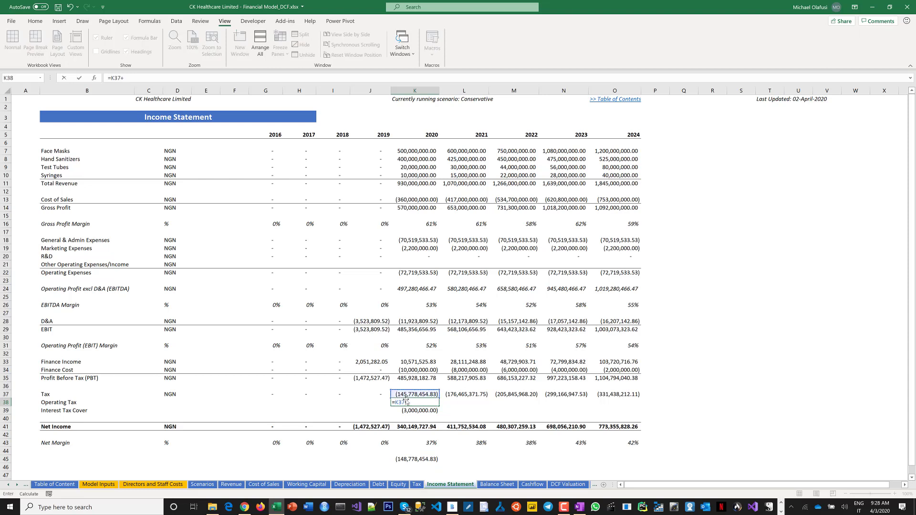
click(410, 410)
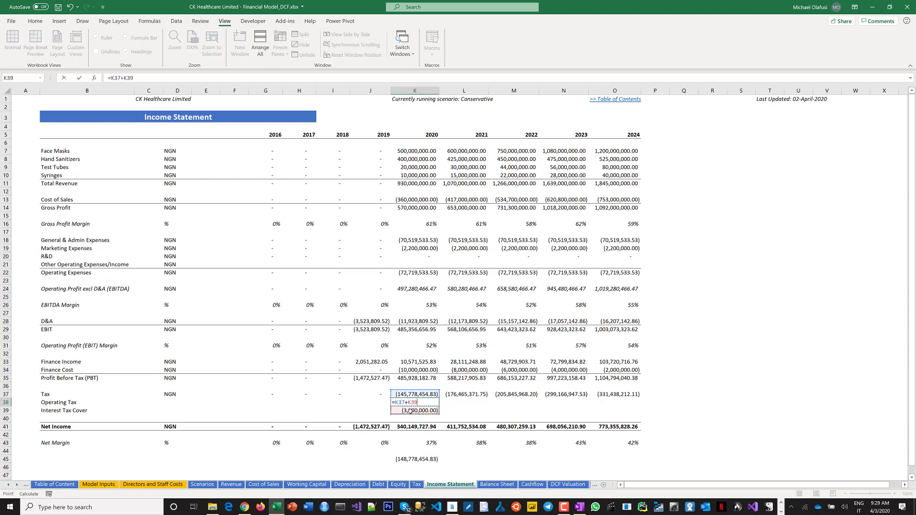
key(Return)
Compare the Operating Tax formulas in K45 and K38, and check the Finance Cost row against the Interest Tax Cover formula
click(417, 458)
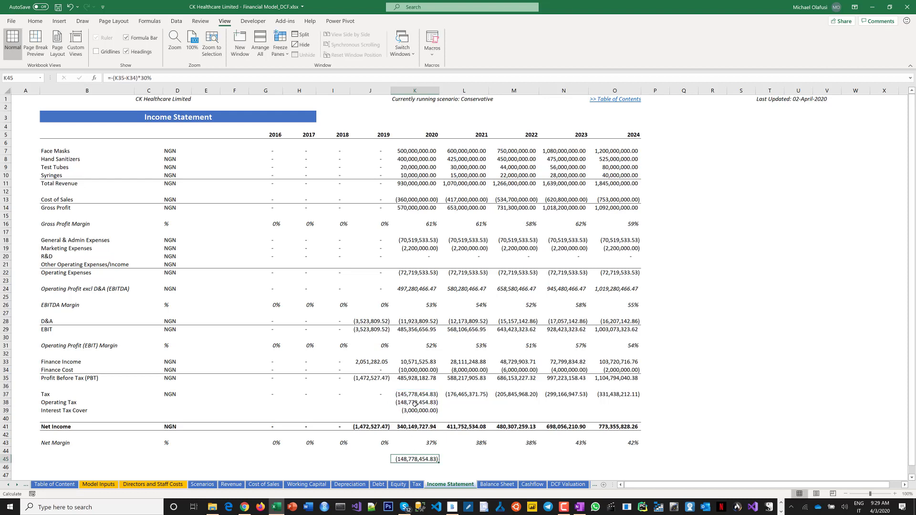
click(415, 403)
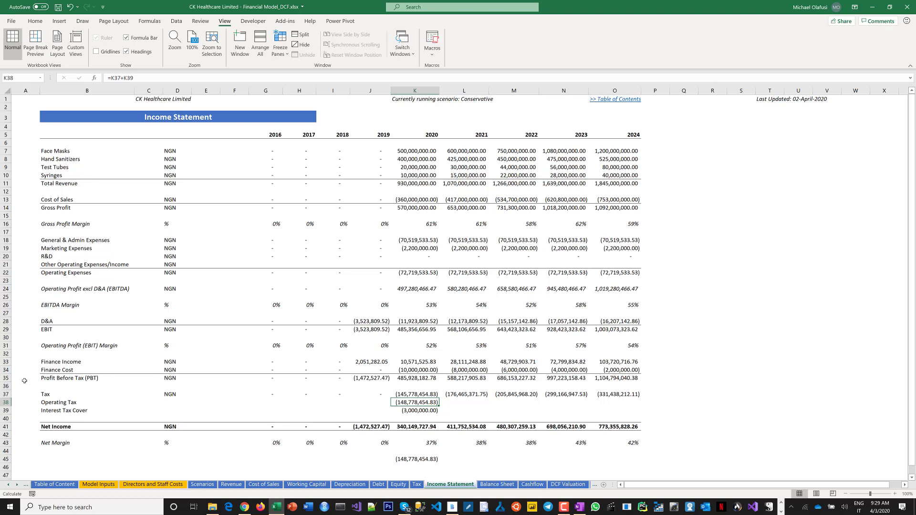
click(6, 370)
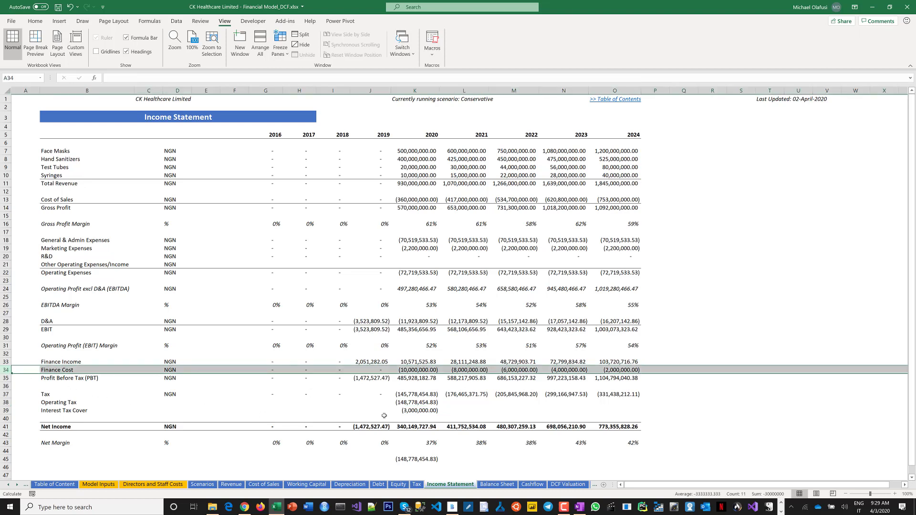
click(410, 412)
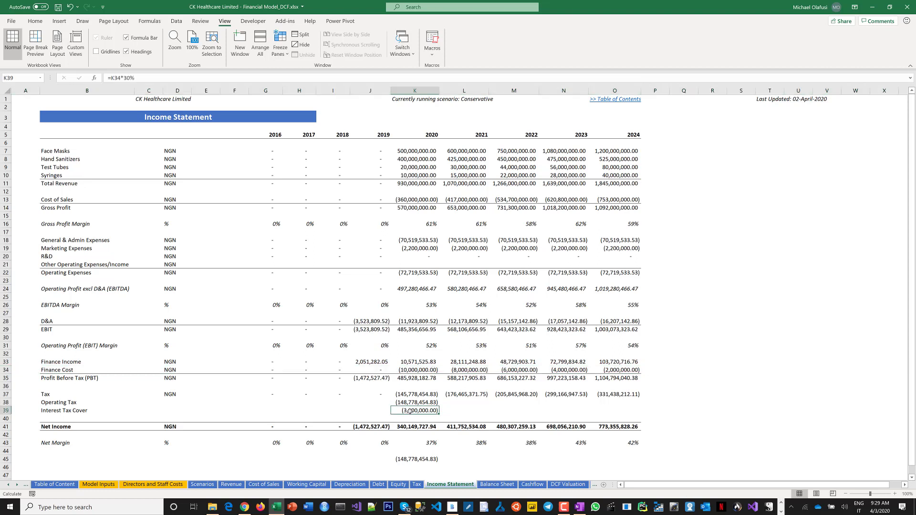
Enter =K35+K38 in K42, below Net Income, to work out 2020 net income using Operating Tax
click(407, 435)
text(=)
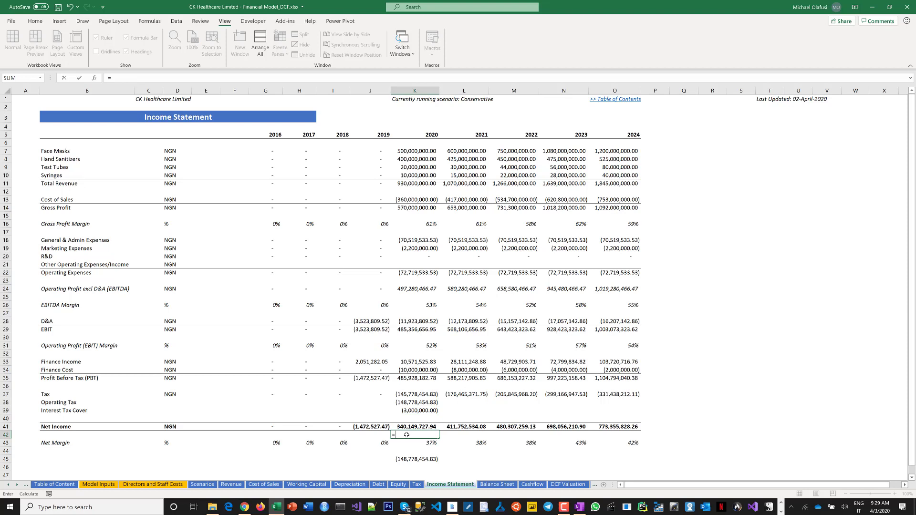
click(410, 380)
text(+)
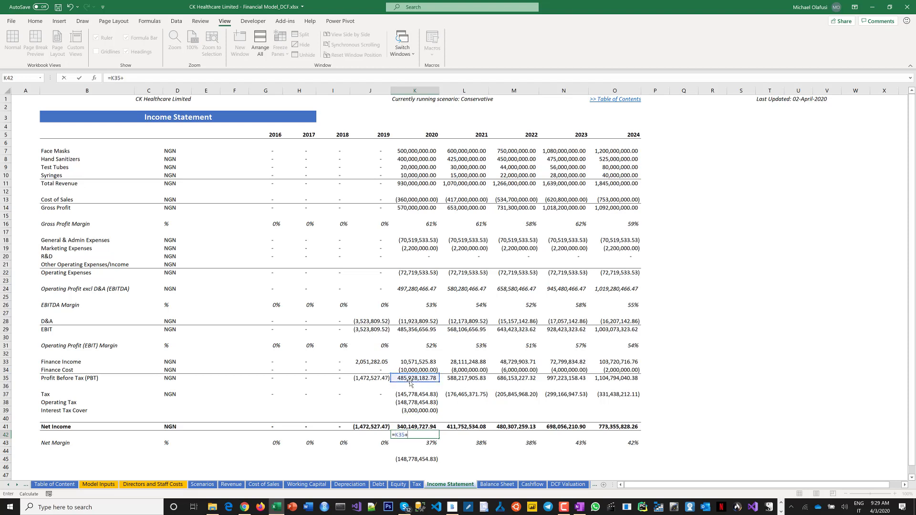
click(415, 403)
key(Return)
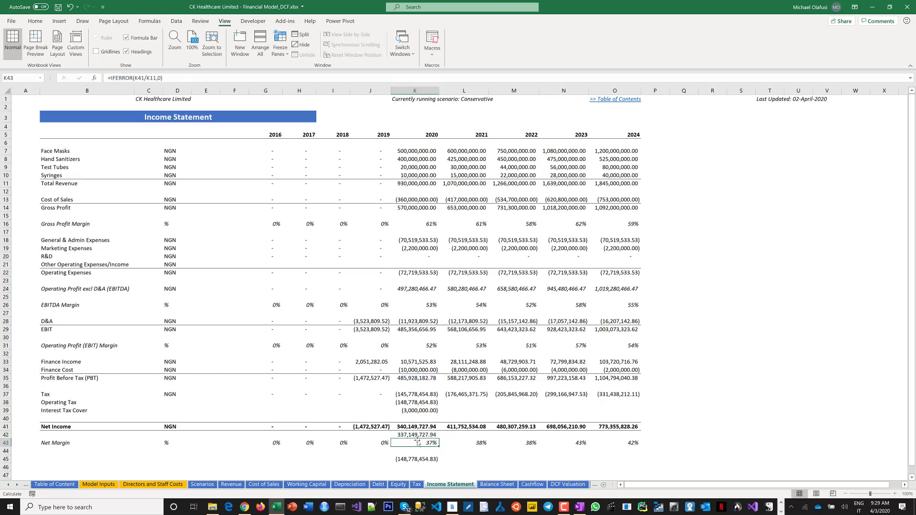
click(413, 435)
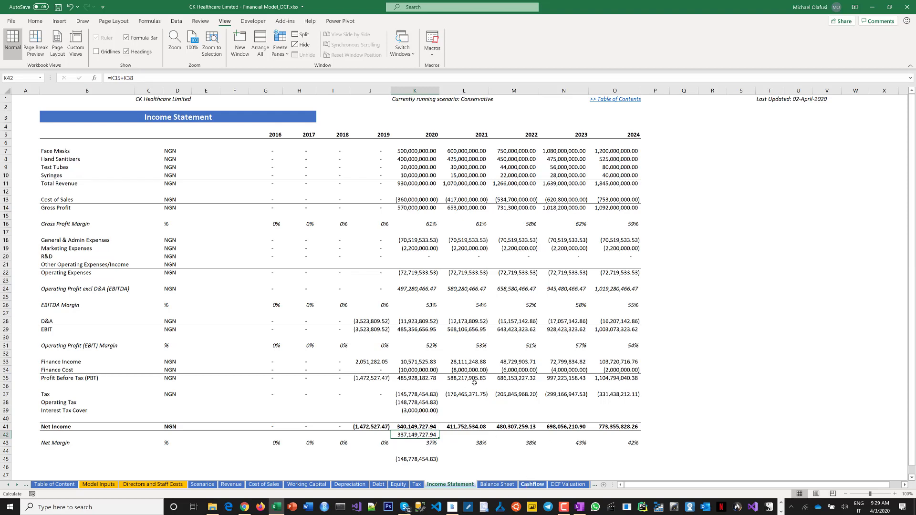
On the Cashflow sheet, check the 2020 Net Profit formula and label C49 "Interest tax cover" under Free Cashflow from Ops & Investing
click(530, 485)
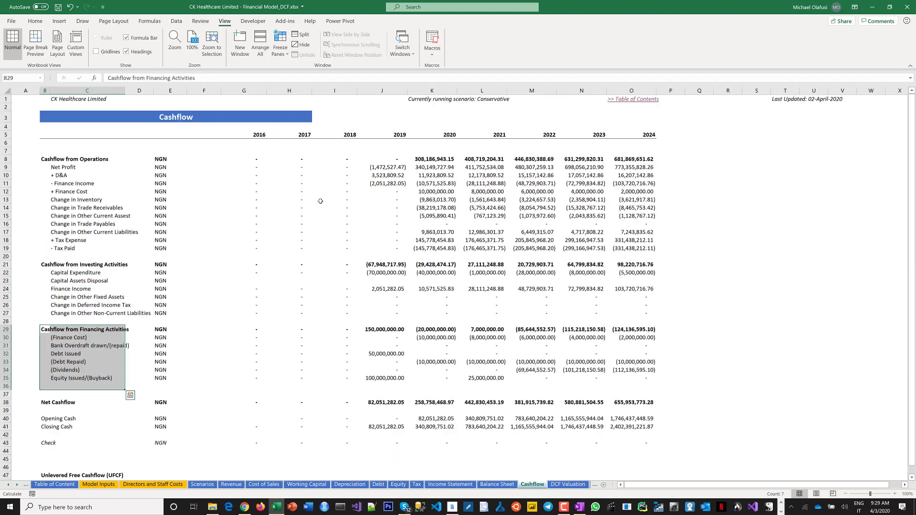
click(428, 161)
key(Down)
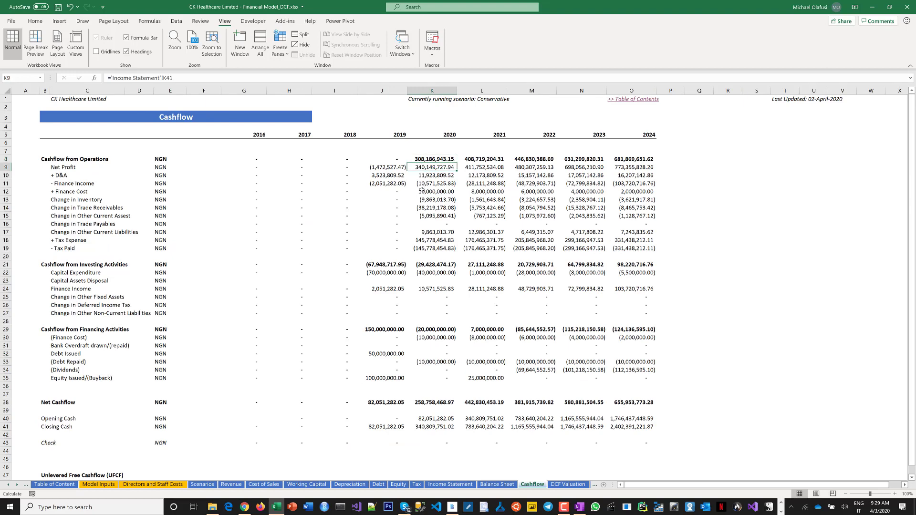
scroll(421, 233, down, 2)
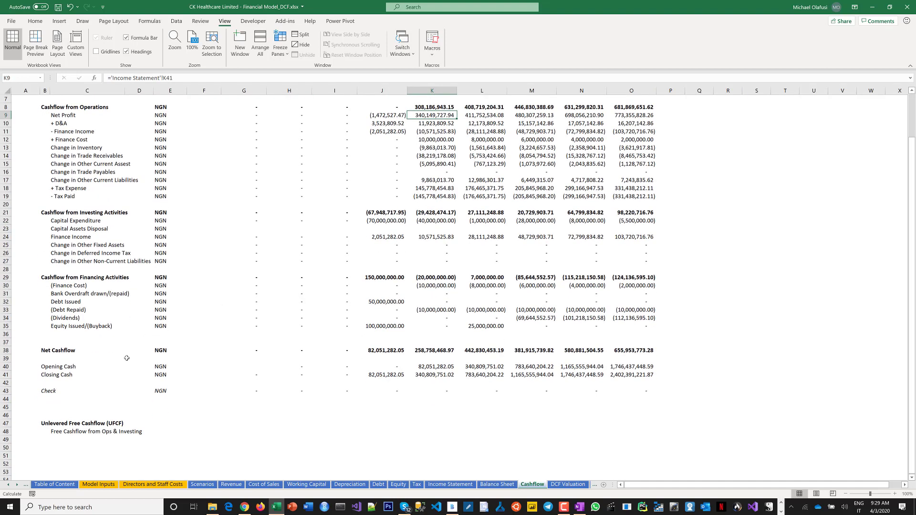
click(59, 438)
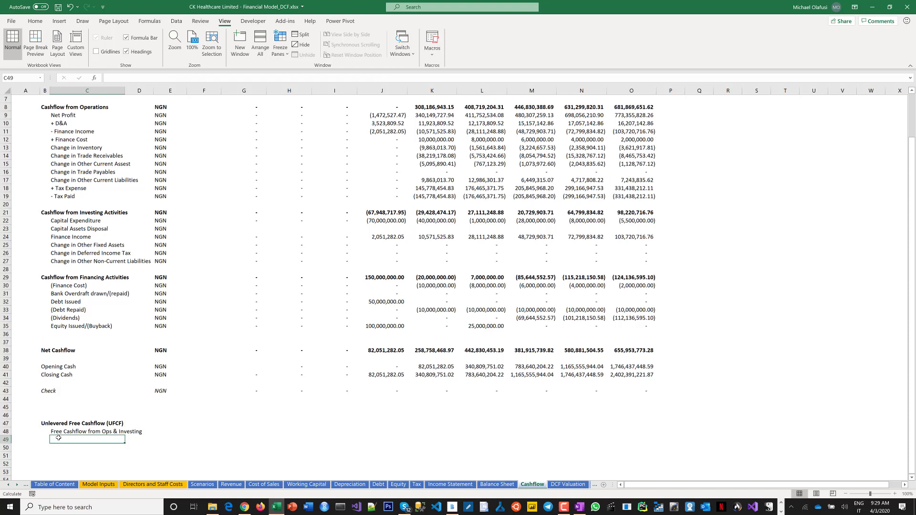
text(Int)
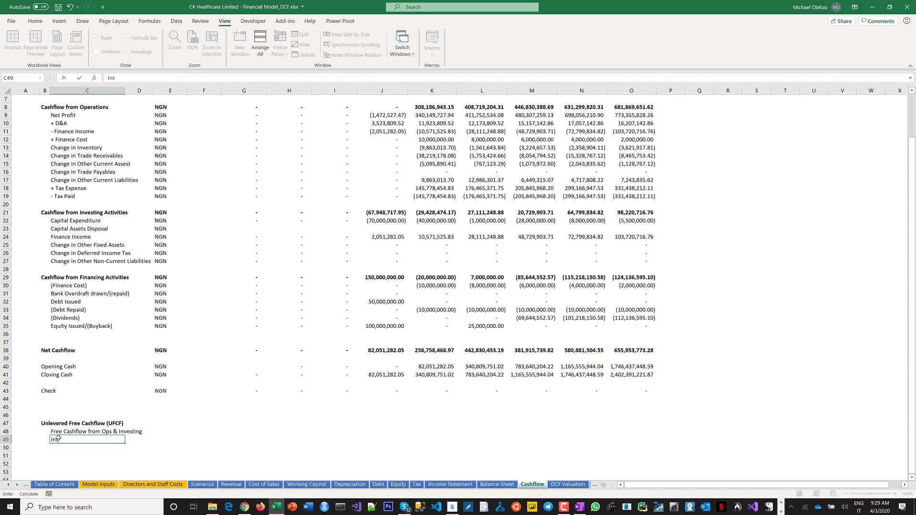
text(erest tax cover)
key(Return)
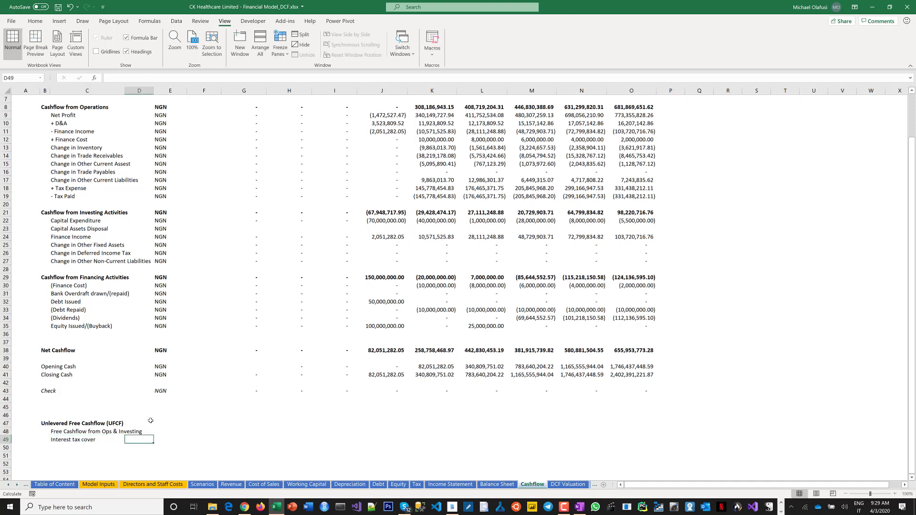
Fill E47:E49 of the Unlevered Free Cashflow section with the unit NGN and make the entry in E47 bold
click(155, 422)
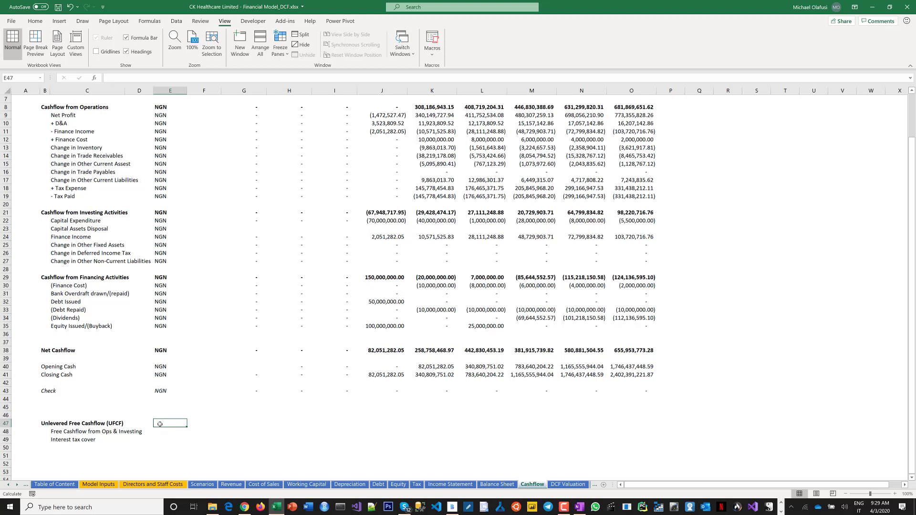
drag(159, 424, 155, 442)
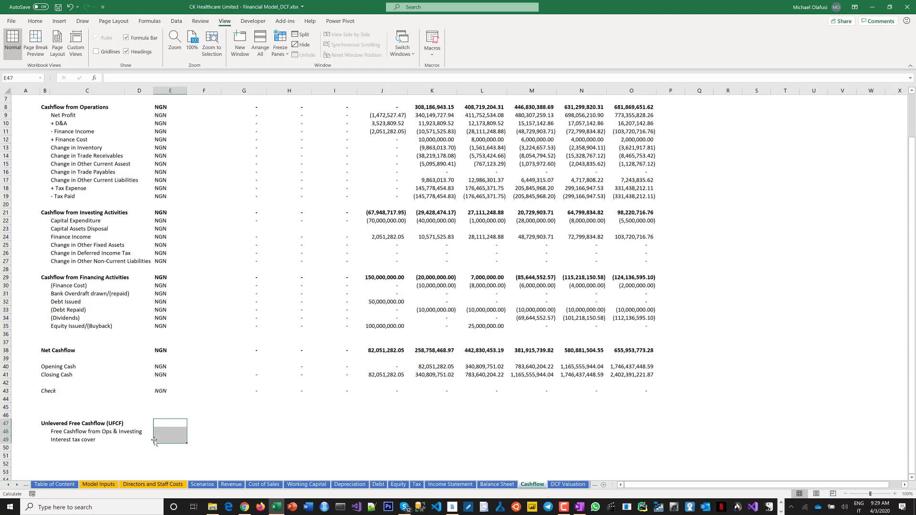
text(NGN)
key(ctrl+Return)
key(Up)
key(Down)
key(Down)
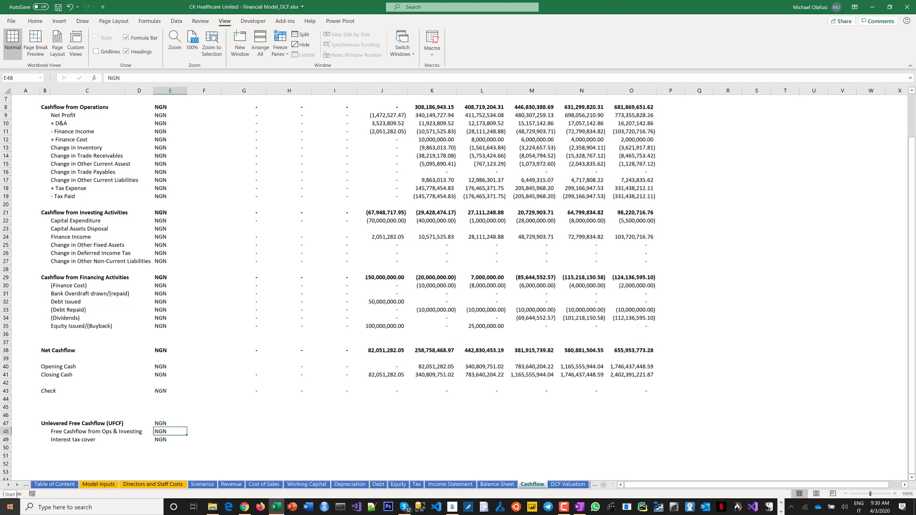
key(Up)
Calculate the 2016 Free Cashflow from Ops & Investing in G48 with the formula =G8+G21
click(259, 431)
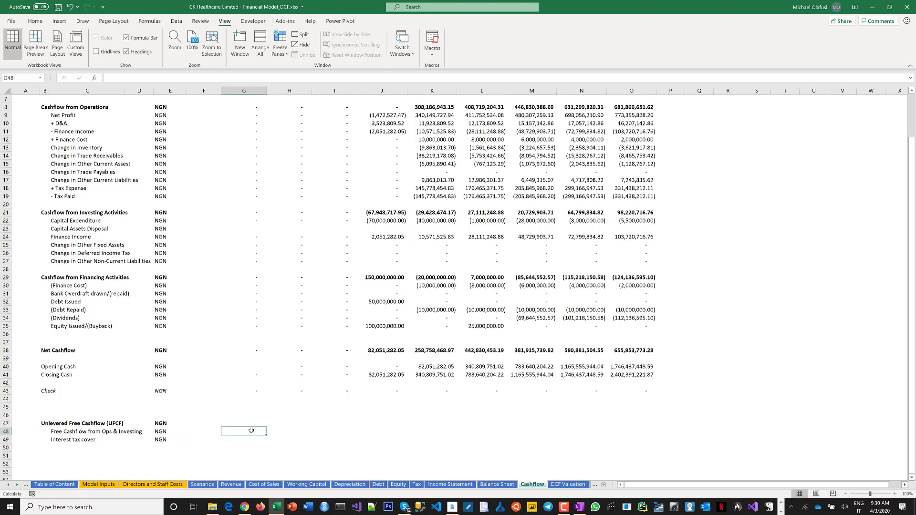
text(=)
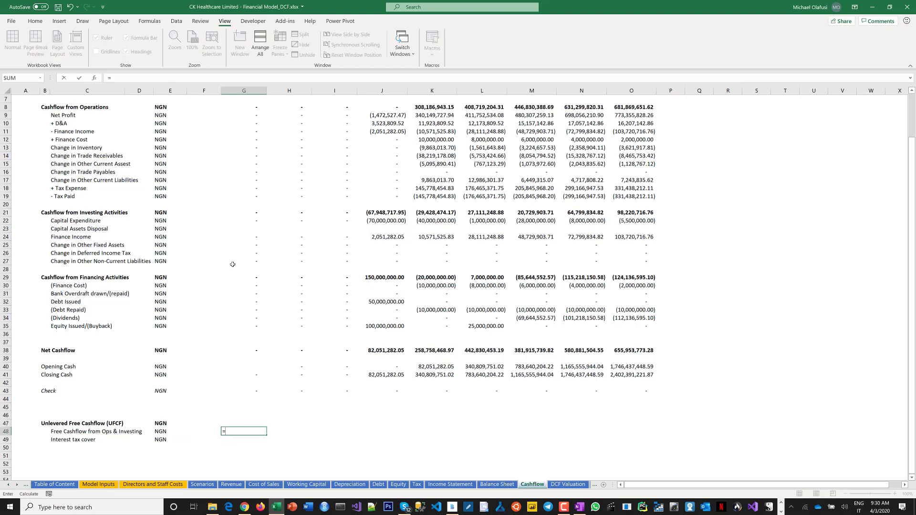
click(256, 105)
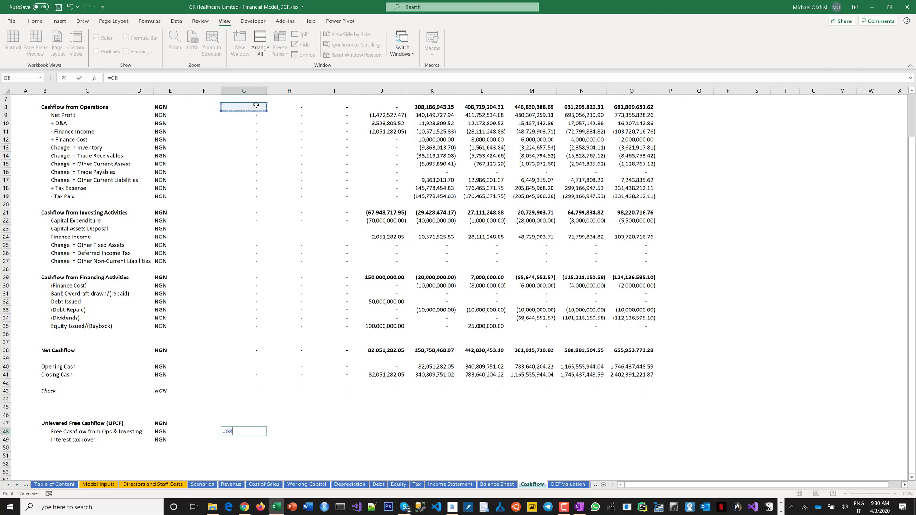
text(+)
click(255, 213)
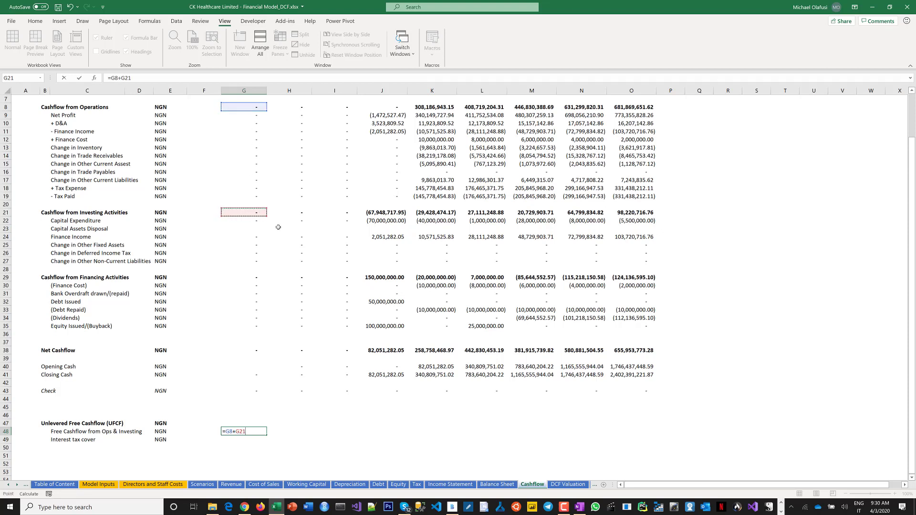
key(Return)
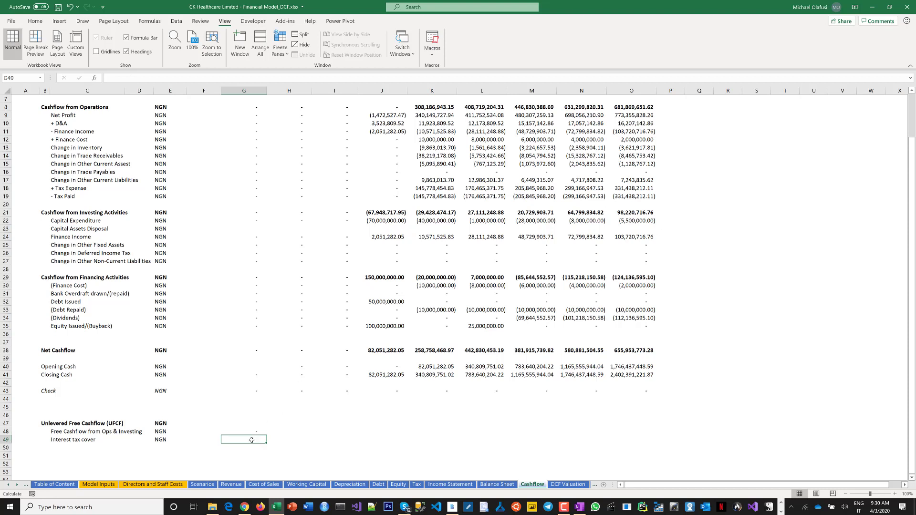
Calculate Interest tax cover in G49 as ='Income Statement'!G34*Tax!G8, and fill G48:G49 across through column O
text(='Income Statement'!)
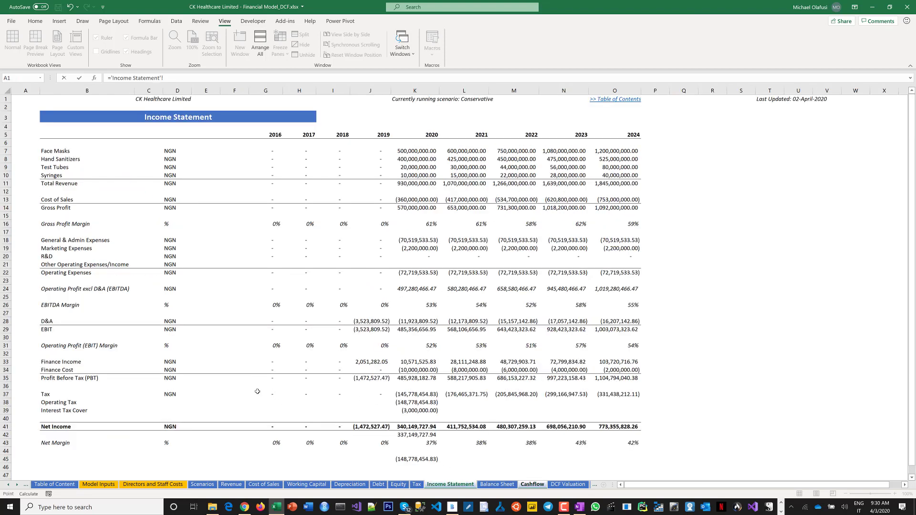
click(273, 370)
text(*)
click(417, 484)
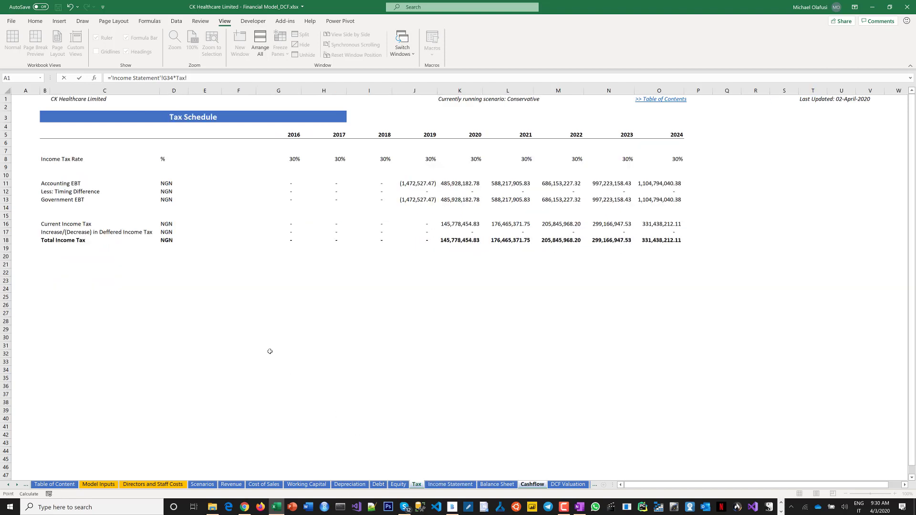
click(290, 161)
key(Return)
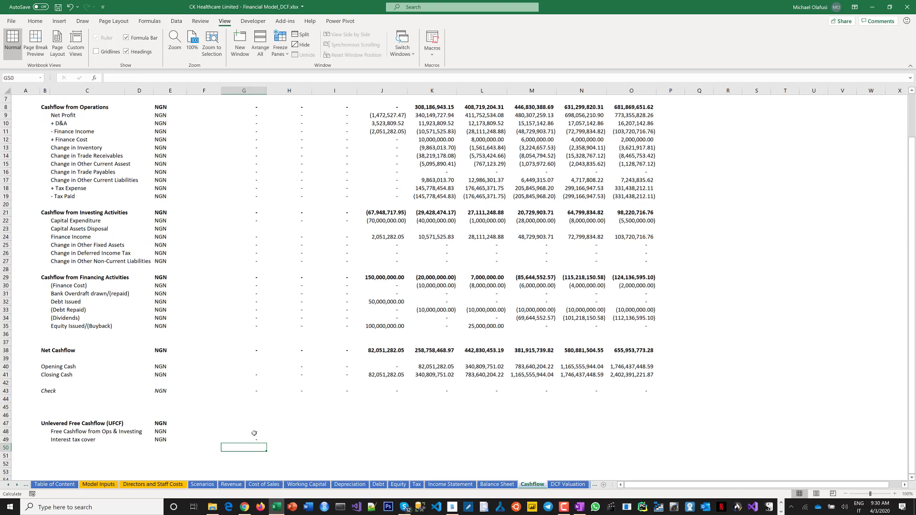
drag(253, 429, 645, 445)
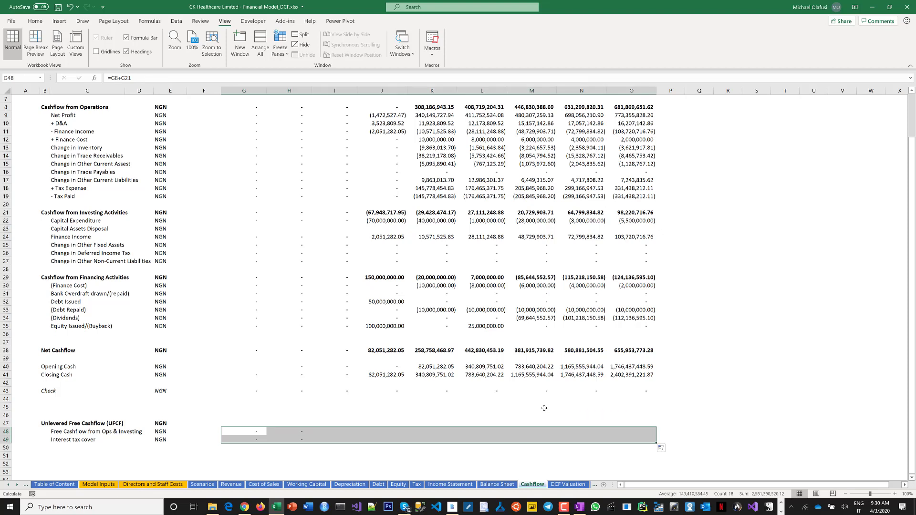
click(681, 390)
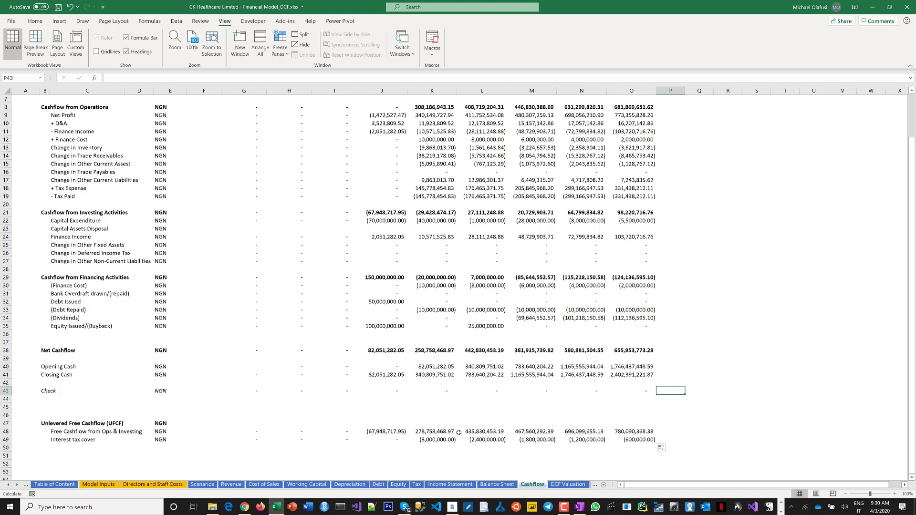
Total the 2016 Unlevered Free Cashflow in G47 with =SUM(G48:G49)
click(250, 424)
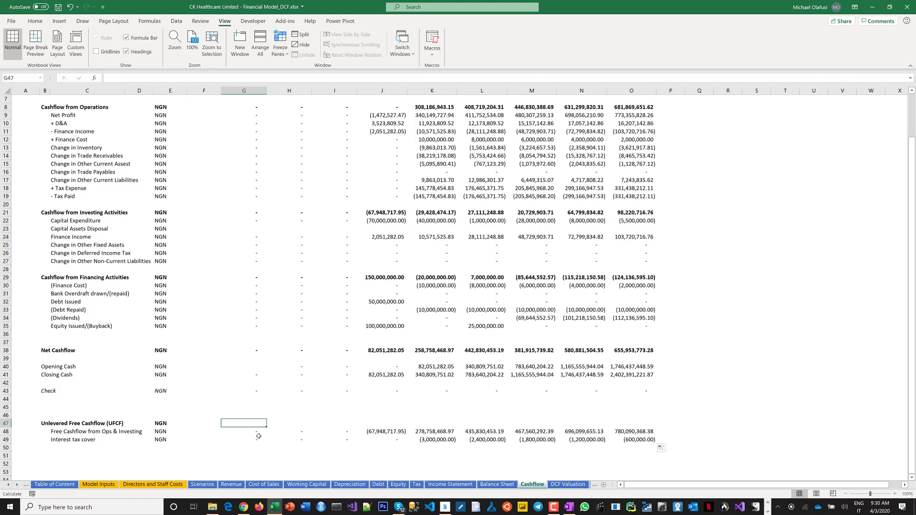
text(=SUM()
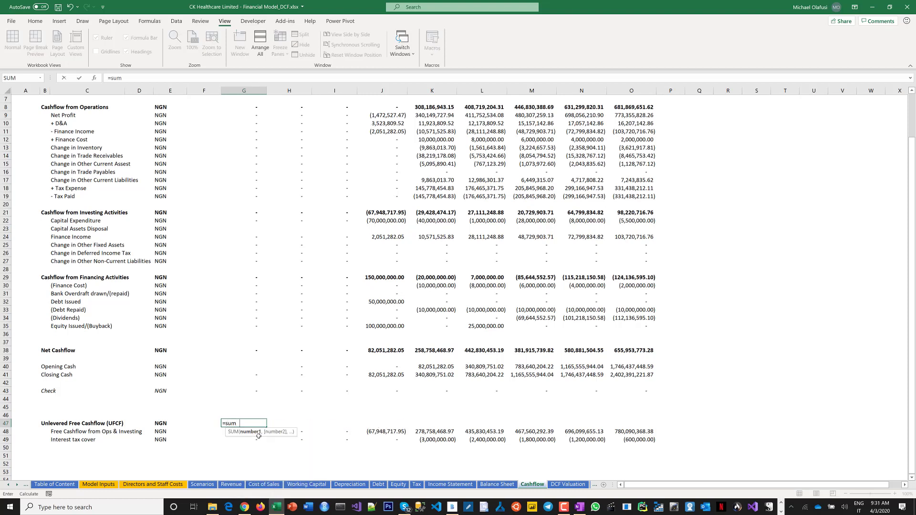
drag(242, 440, 242, 432)
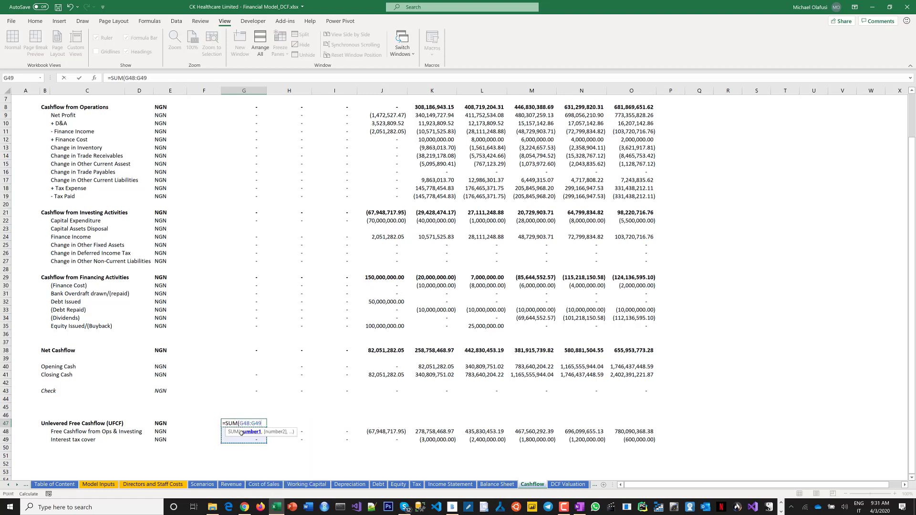
key(Return)
Fill the Unlevered Free Cashflow total from G47 across to O47 and make the row's figures bold
click(260, 424)
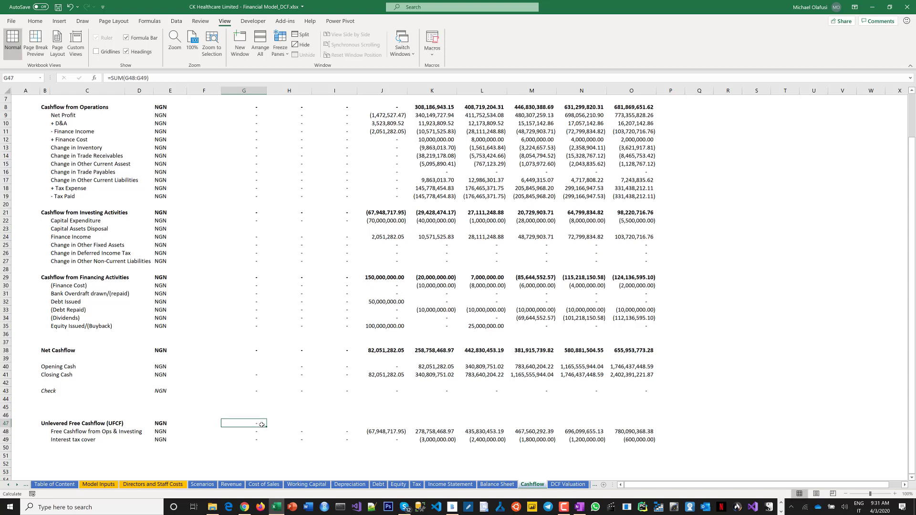
drag(264, 427, 644, 420)
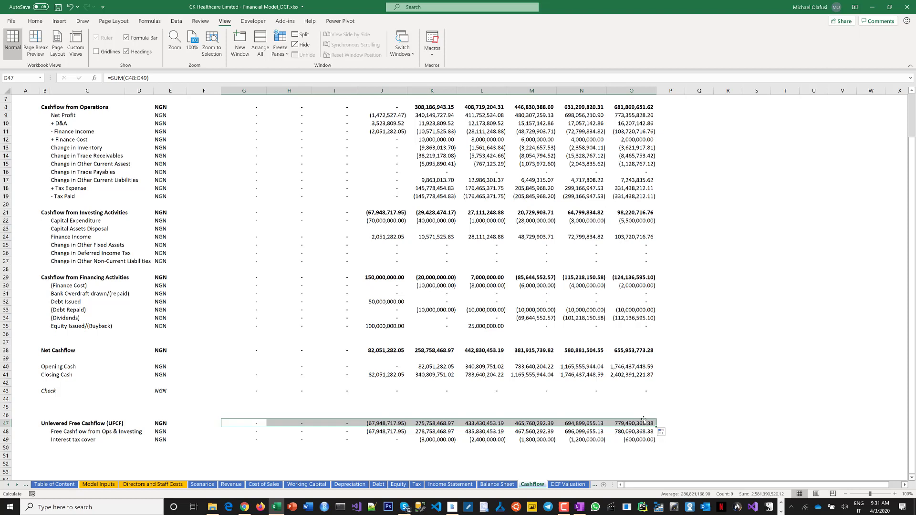
key(ctrl+b)
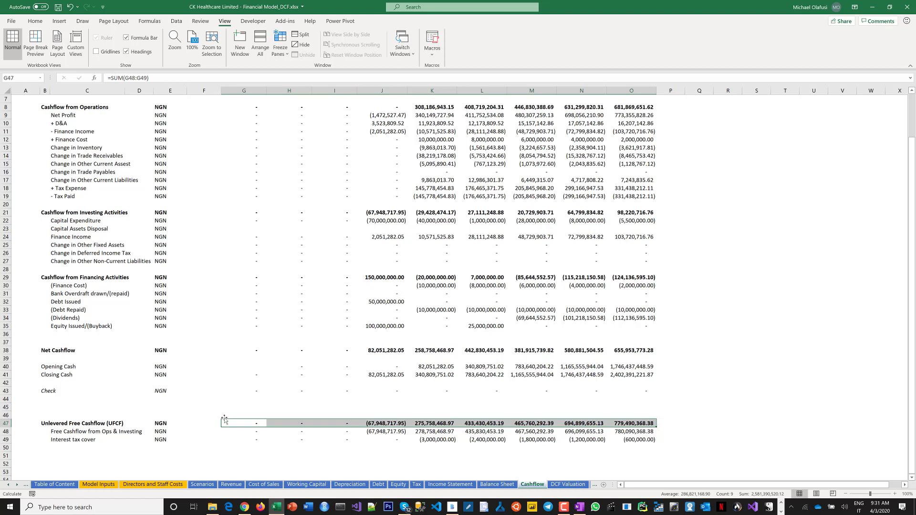
click(698, 409)
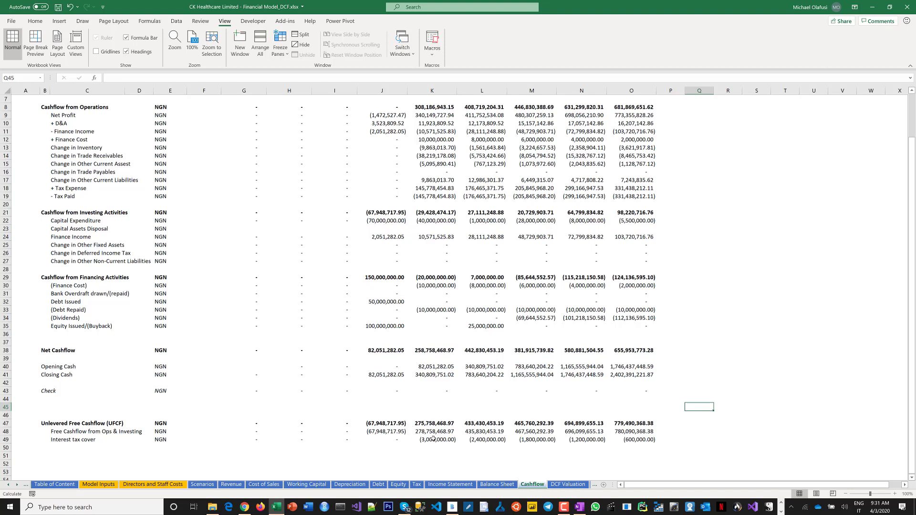
Paste the 2020 Unlevered Free Cashflow from K47 into K46 as a value and apply the comma number format
scroll(442, 414, up, 2)
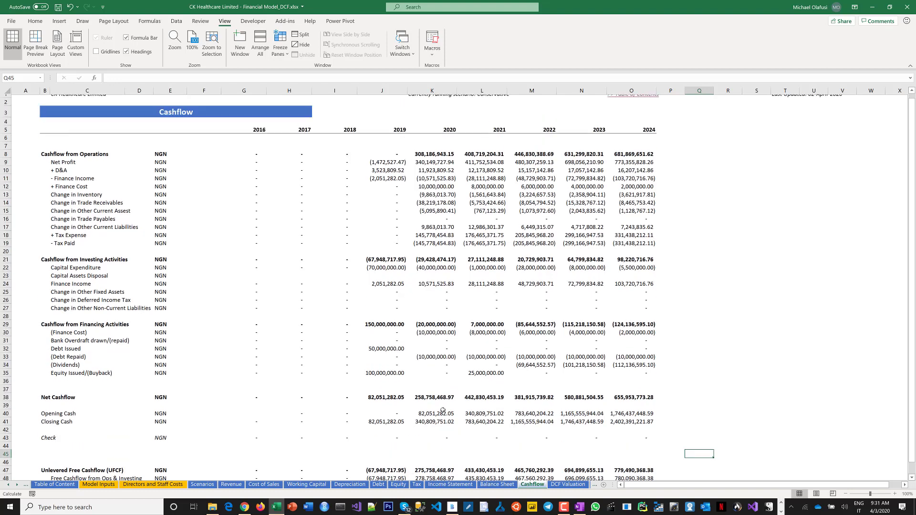
scroll(442, 410, down, 1)
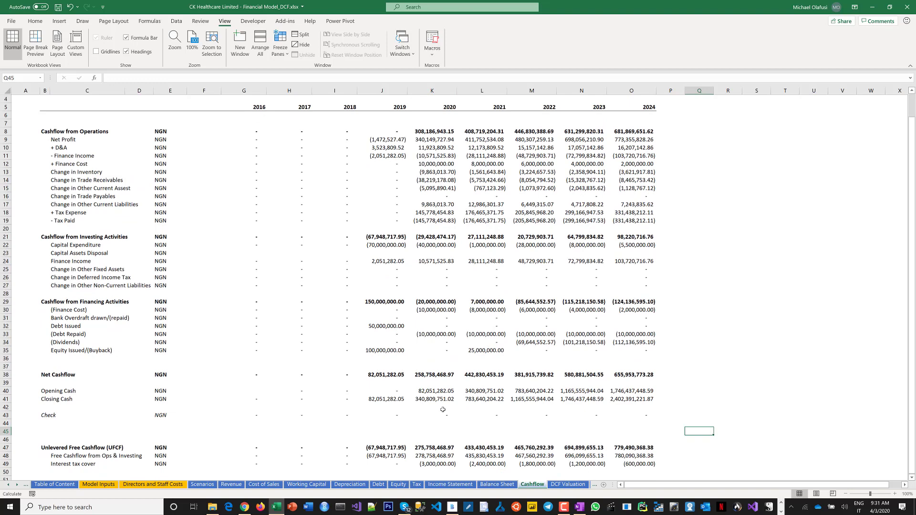
scroll(443, 410, down, 1)
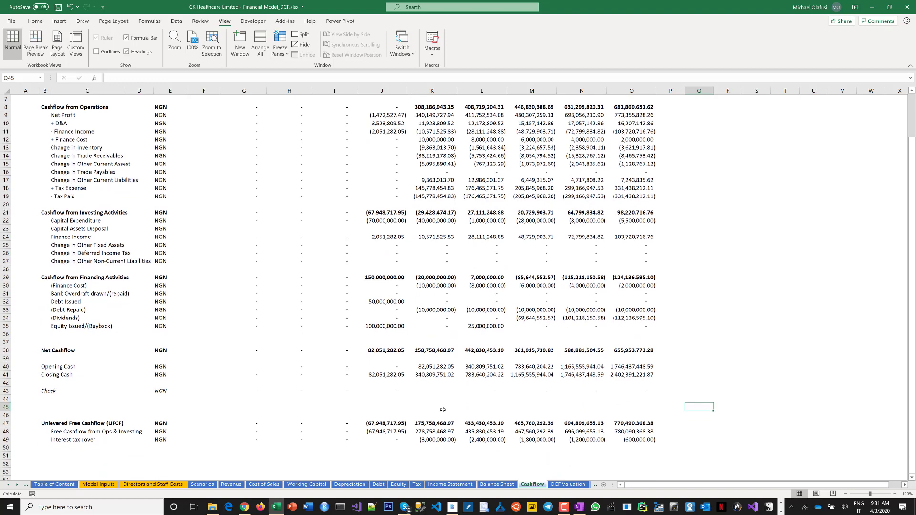
click(420, 423)
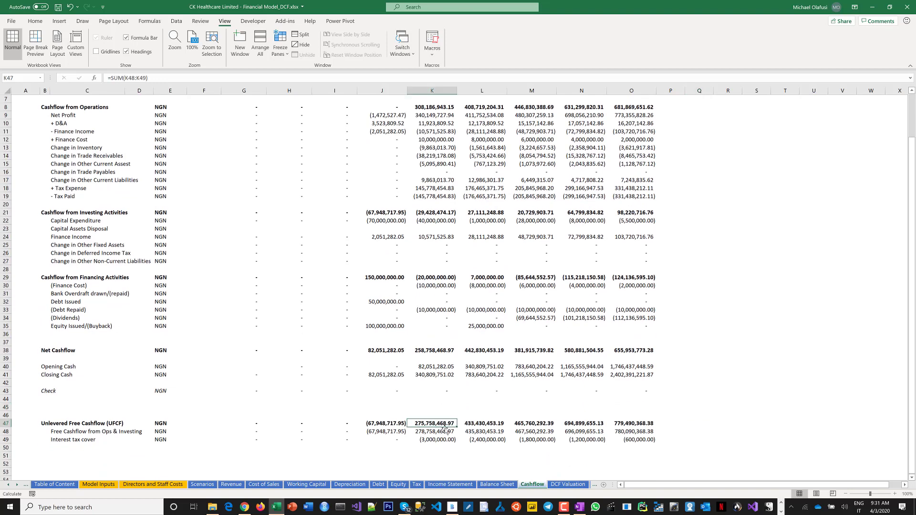
key(ctrl+c)
right_click(433, 413)
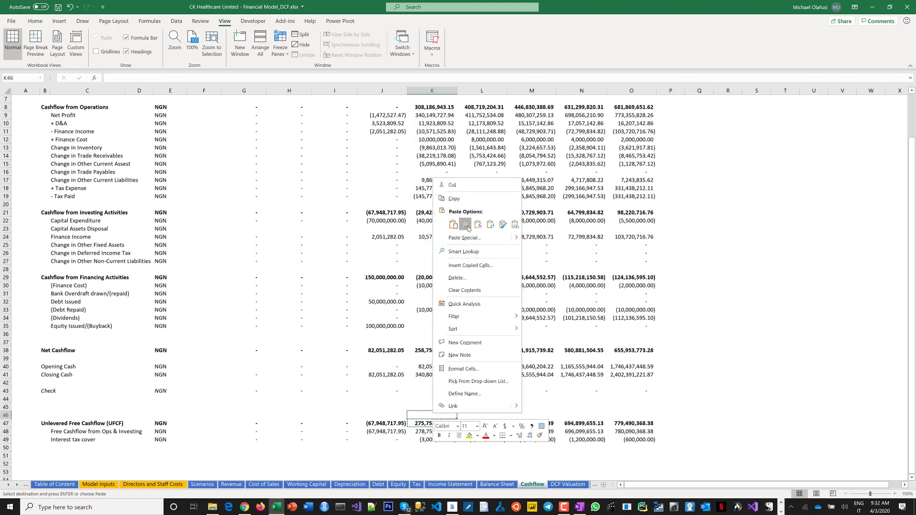
click(472, 227)
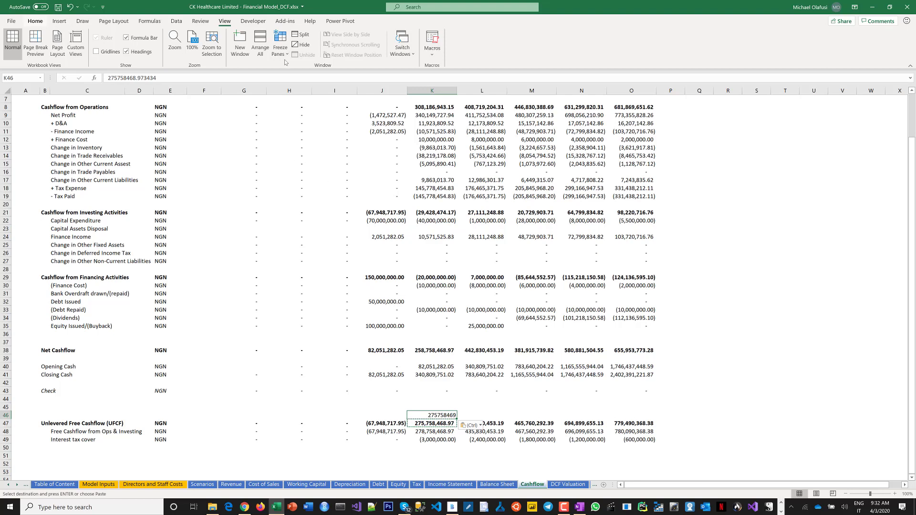
click(35, 21)
click(311, 51)
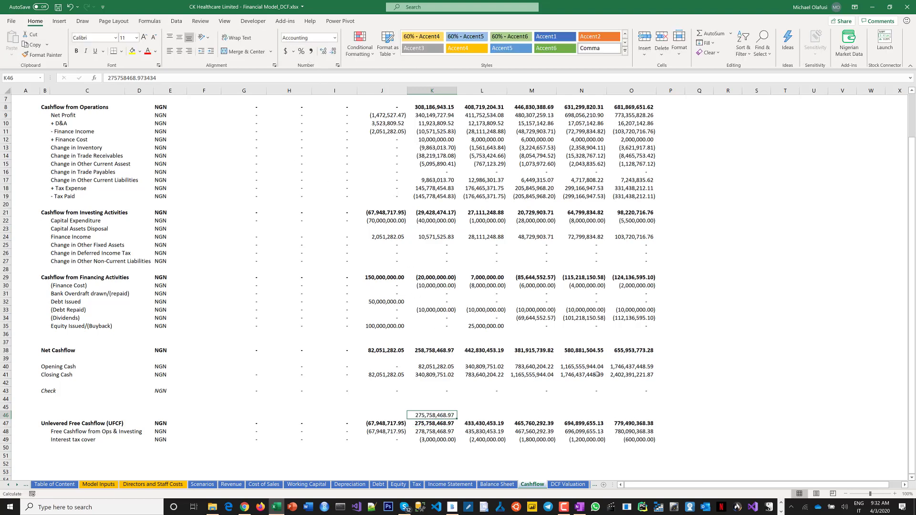
click(715, 365)
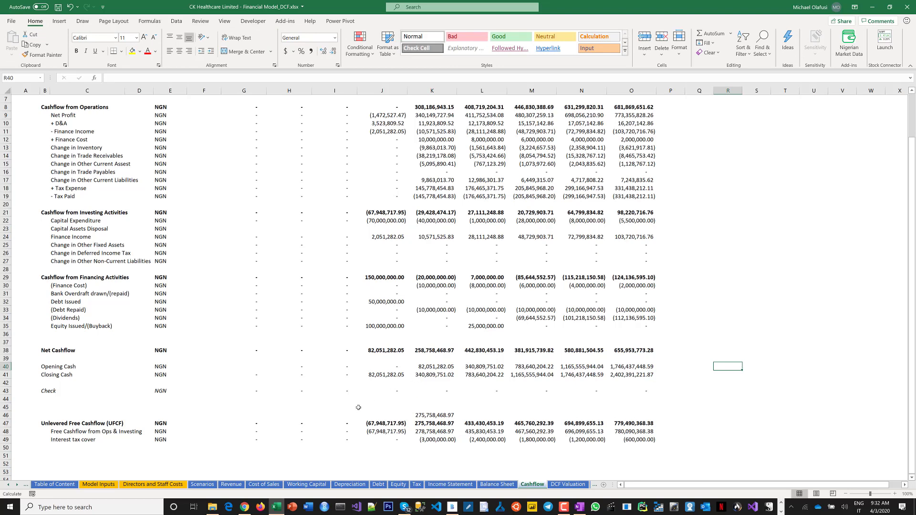
Open a second window of the workbook, place the two windows side by side, and show the Income Statement sheet in the original one
click(224, 21)
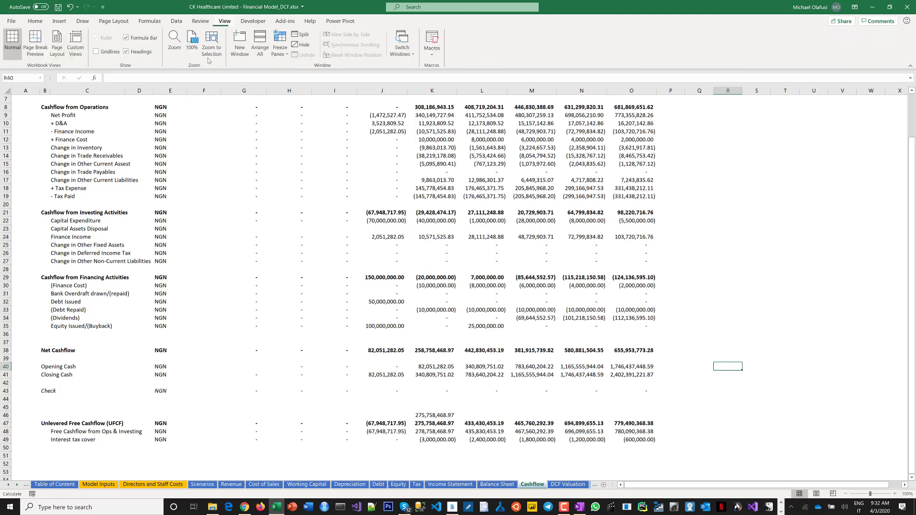
click(240, 48)
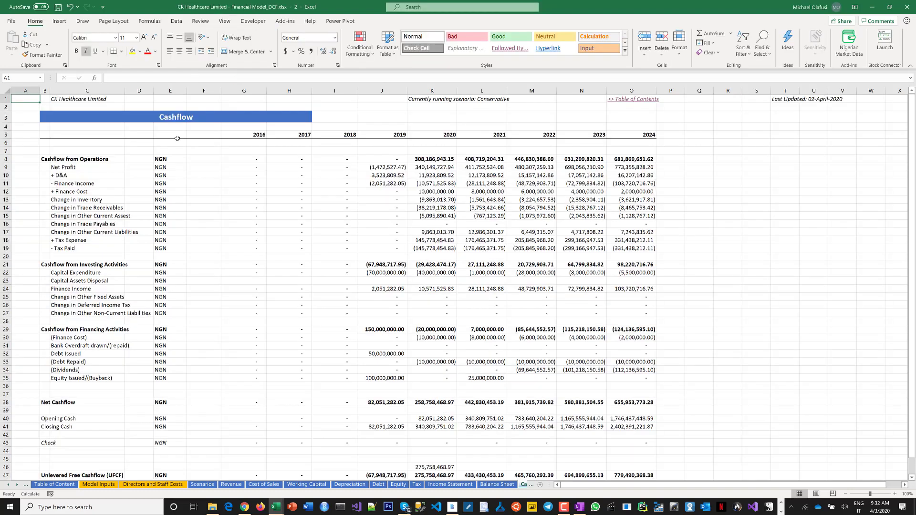
key(super+Right)
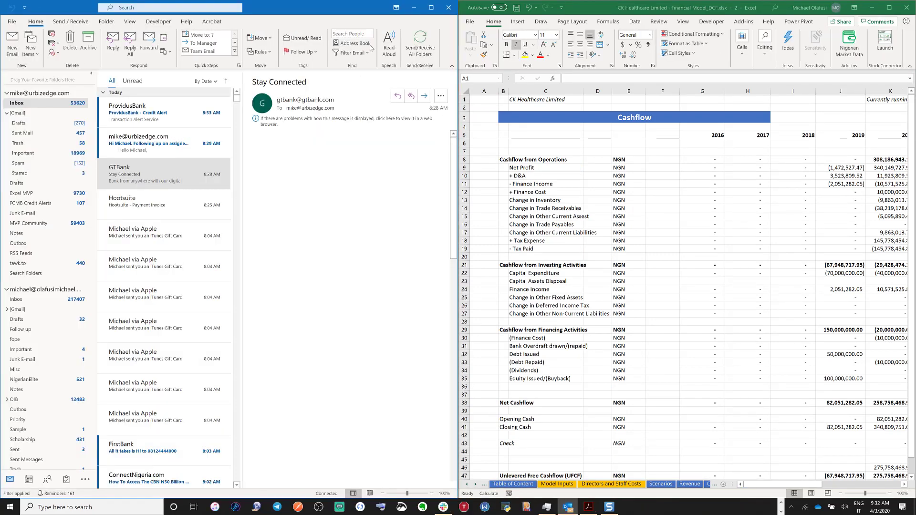
click(413, 7)
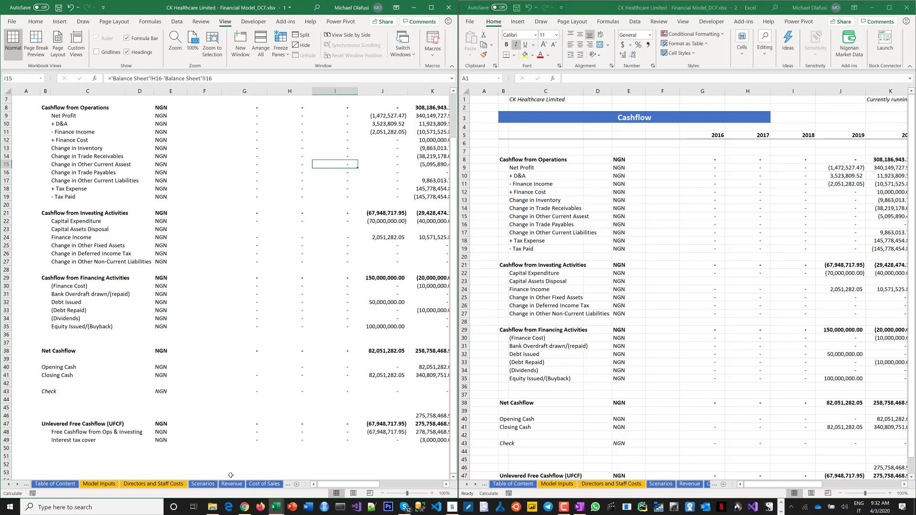
scroll(30, 484, down, 4)
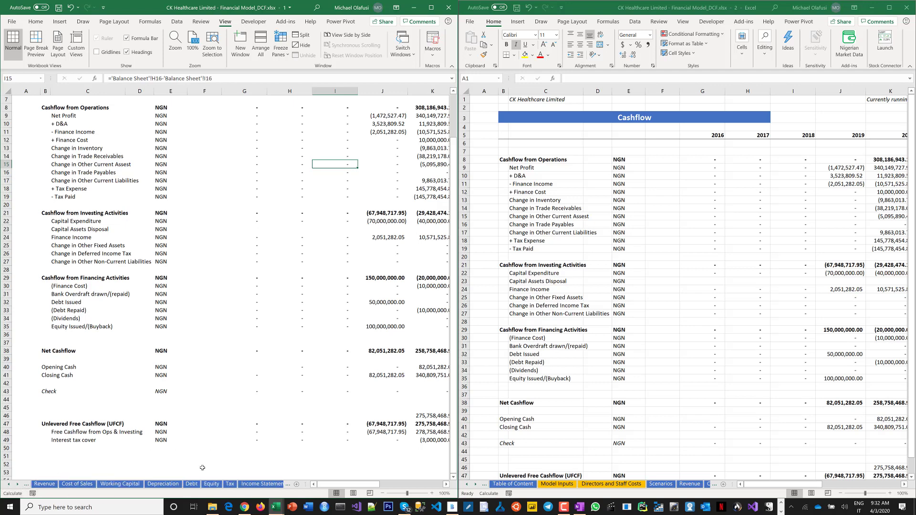
click(259, 483)
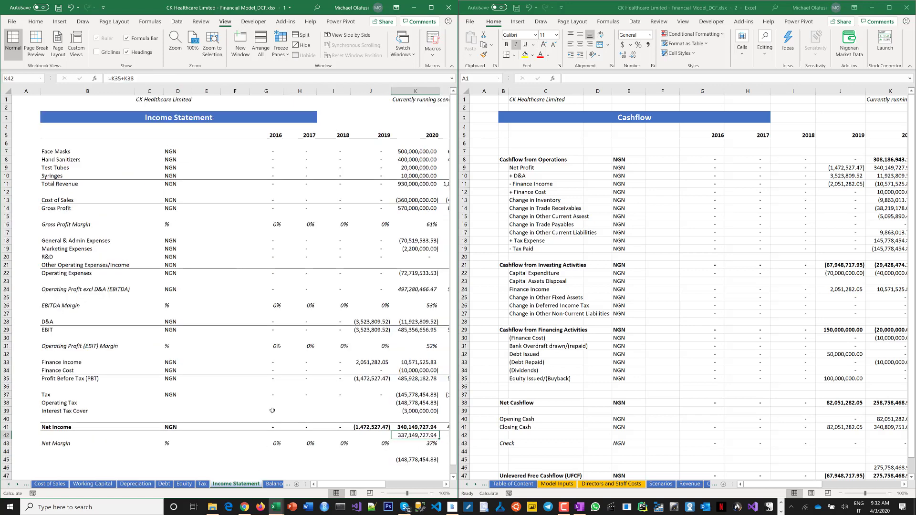
Compare the Cashflow sheet's Financing Activities rows with the Free Cashflow from Ops & Investing row beside the Income Statement
click(290, 385)
scroll(290, 386, down, 2)
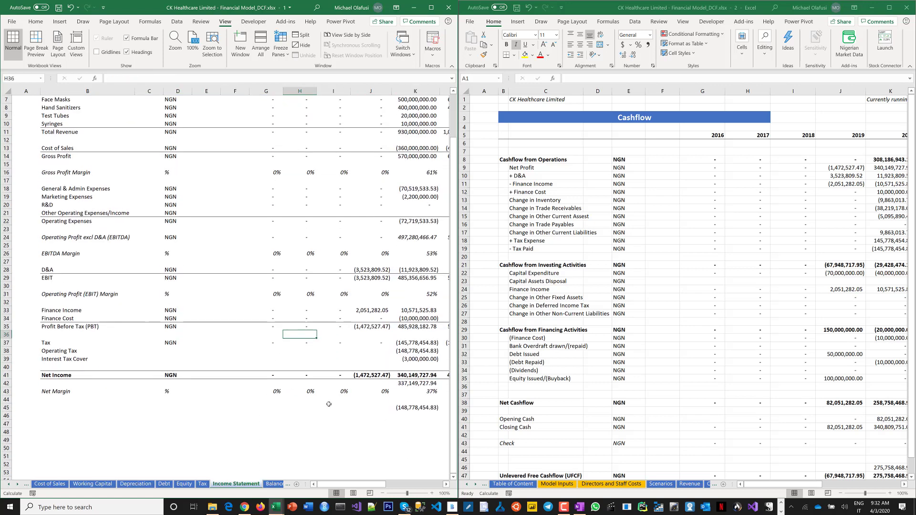
click(445, 485)
drag(389, 484, 365, 484)
scroll(573, 396, down, 2)
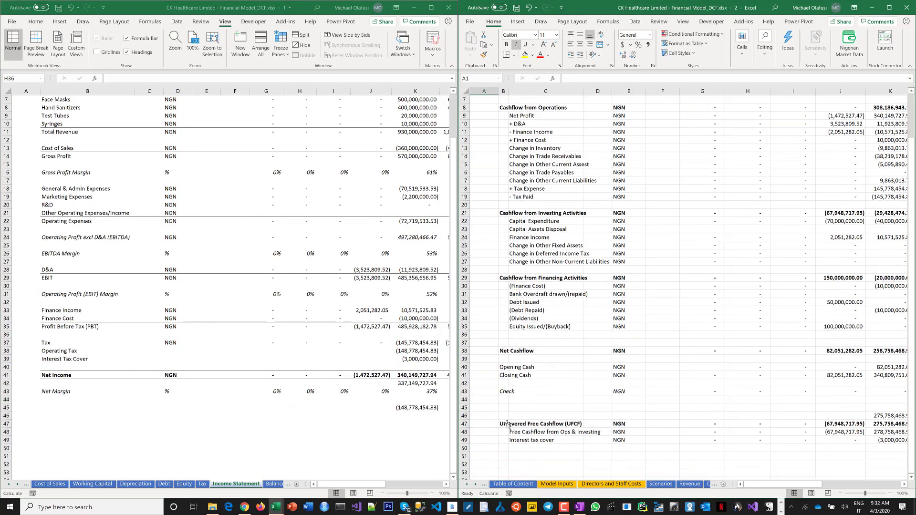
click(508, 423)
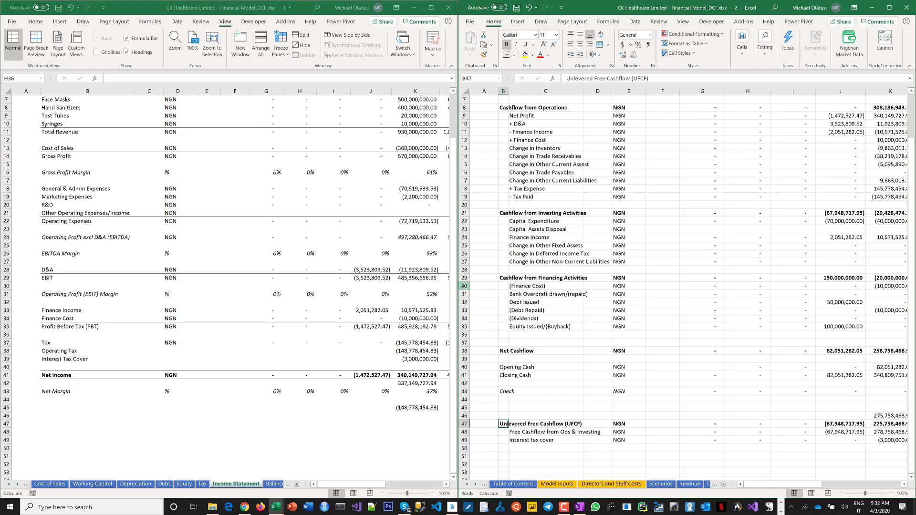
mouse_move(464, 286)
mouse_down()
mouse_move(467, 305)
mouse_move(468, 294)
mouse_up()
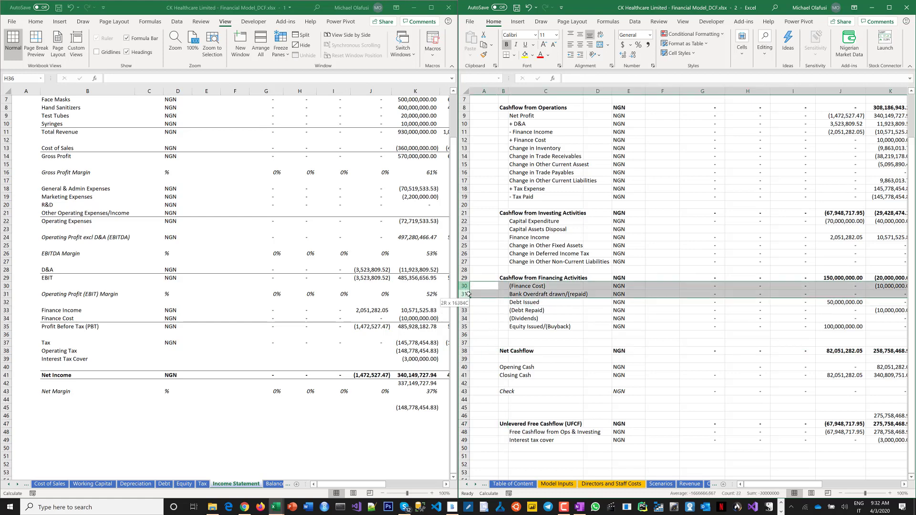
click(549, 309)
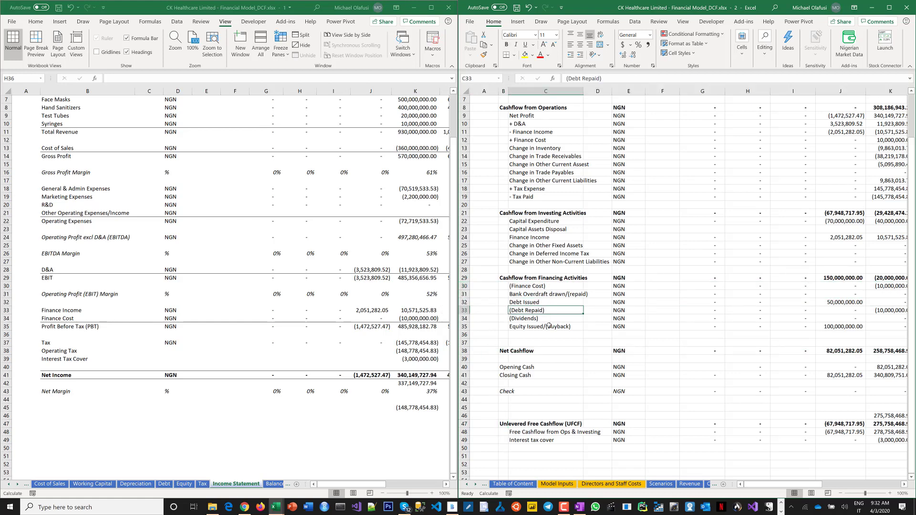
scroll(548, 325, up, 2)
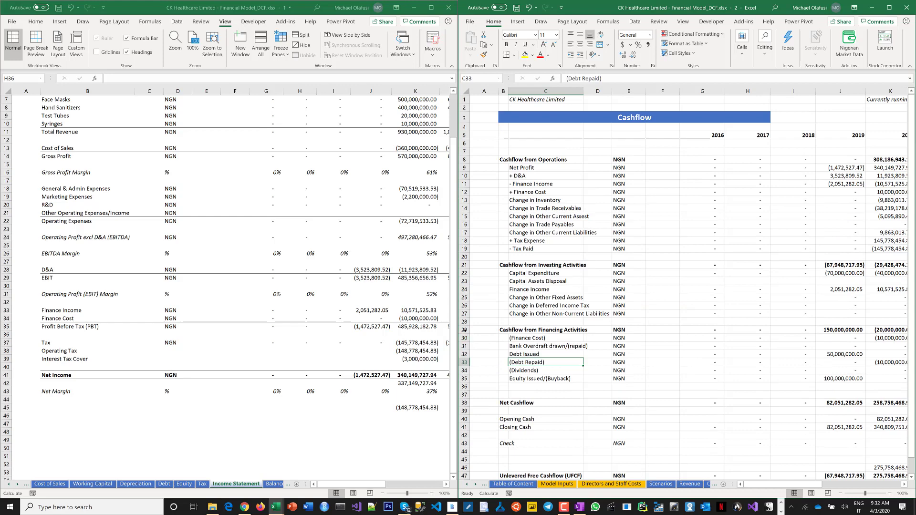
drag(464, 330, 482, 370)
scroll(543, 364, down, 2)
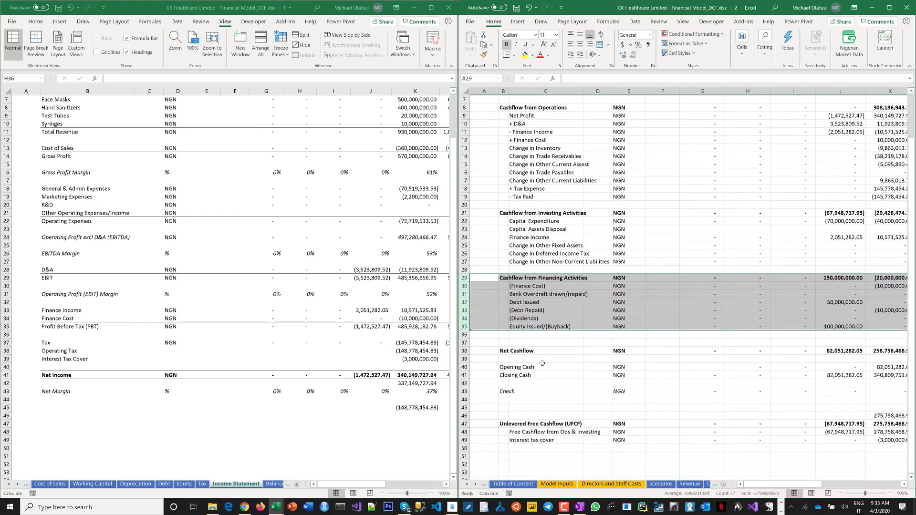
click(463, 431)
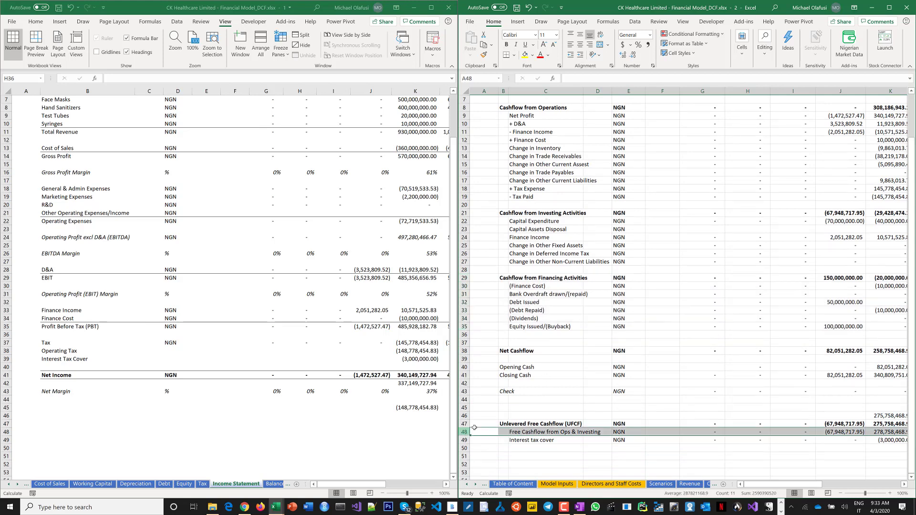
Examine the Finance Cost and Net Income rows of the Income Statement against the Free Cashflow from Ops & Investing row
click(130, 364)
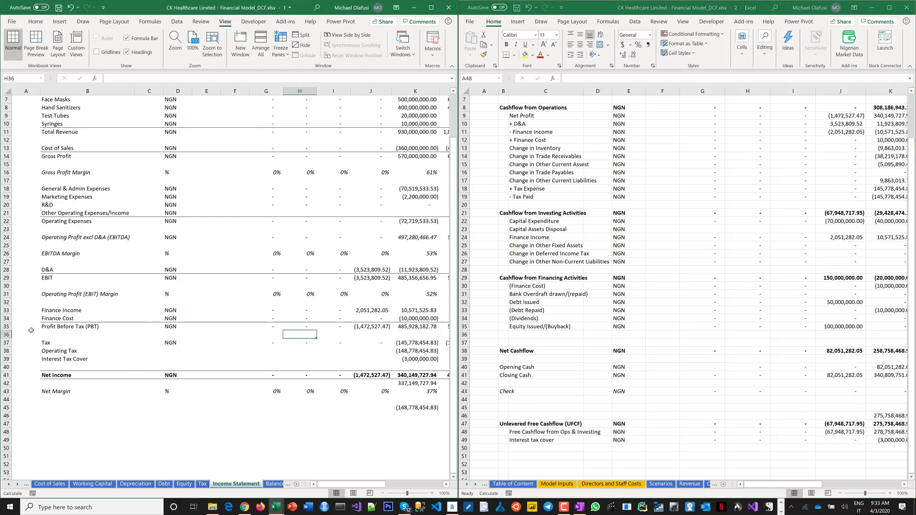
click(6, 319)
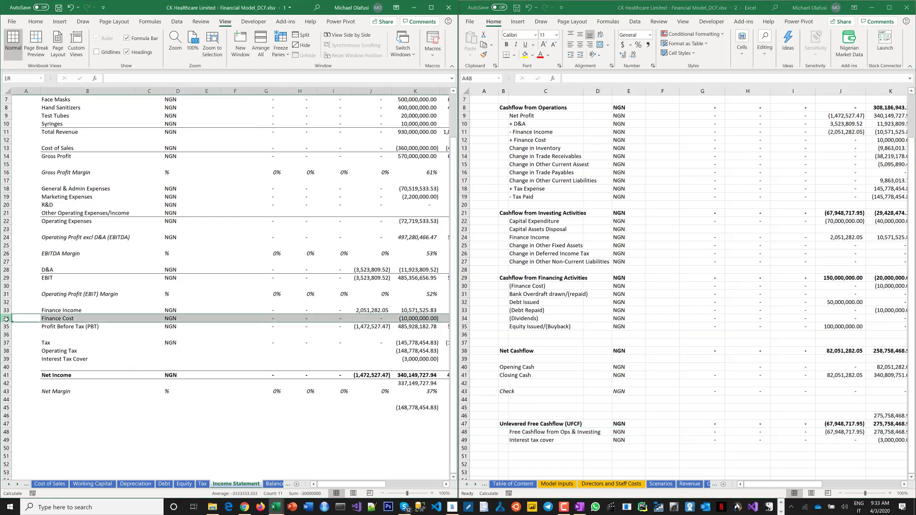
click(371, 376)
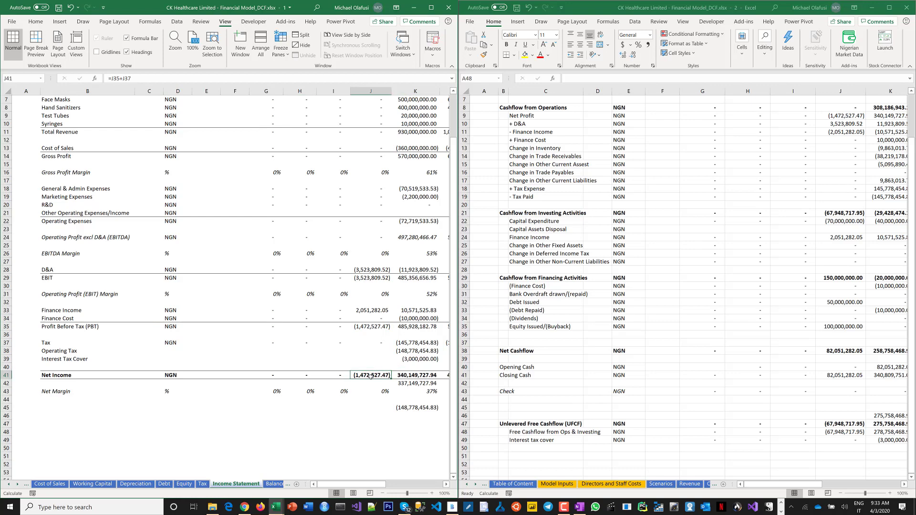
click(613, 364)
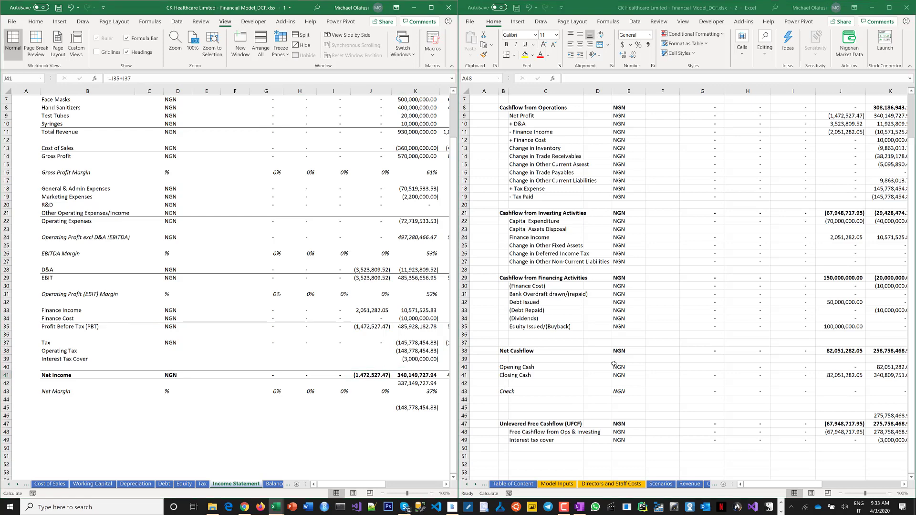
key(shift+space)
scroll(613, 364, down, 3)
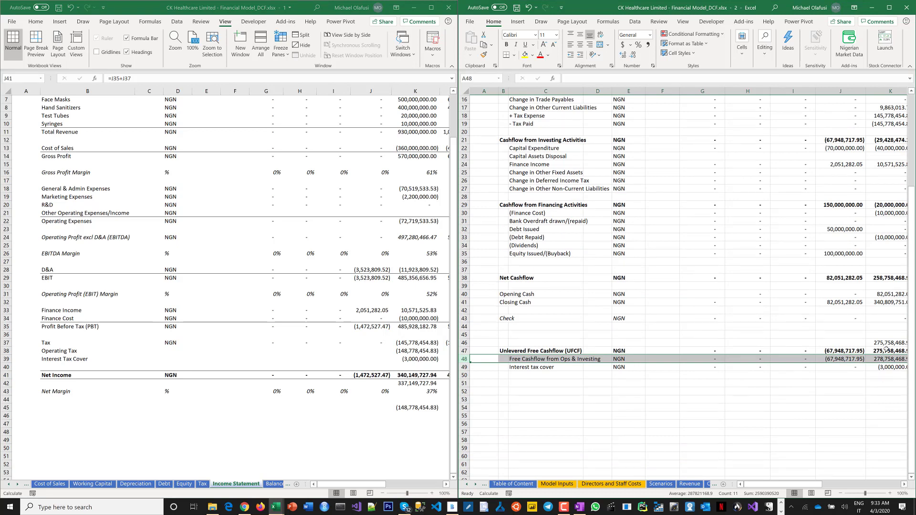
Highlight the 2020 Free Cashflow from Ops & Investing in K48 and the pasted value in K46 with yellow fill
drag(888, 343, 888, 367)
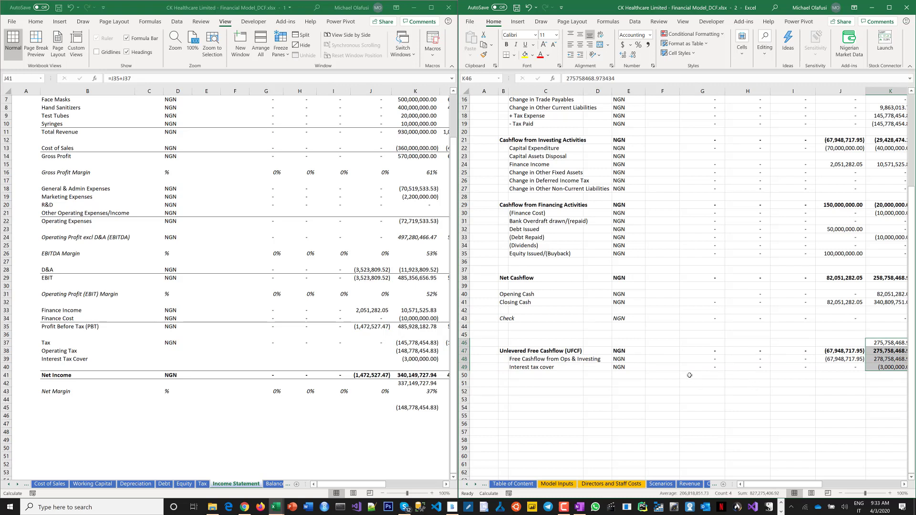
click(875, 352)
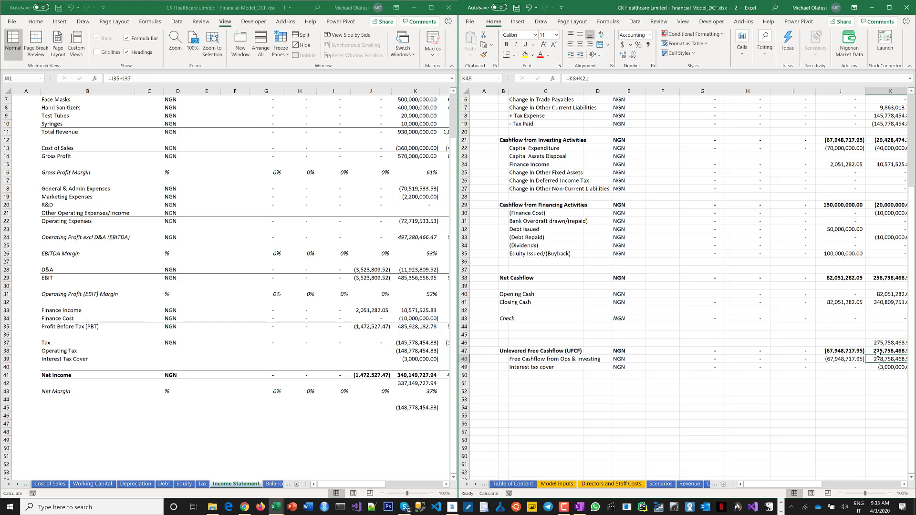
click(877, 358)
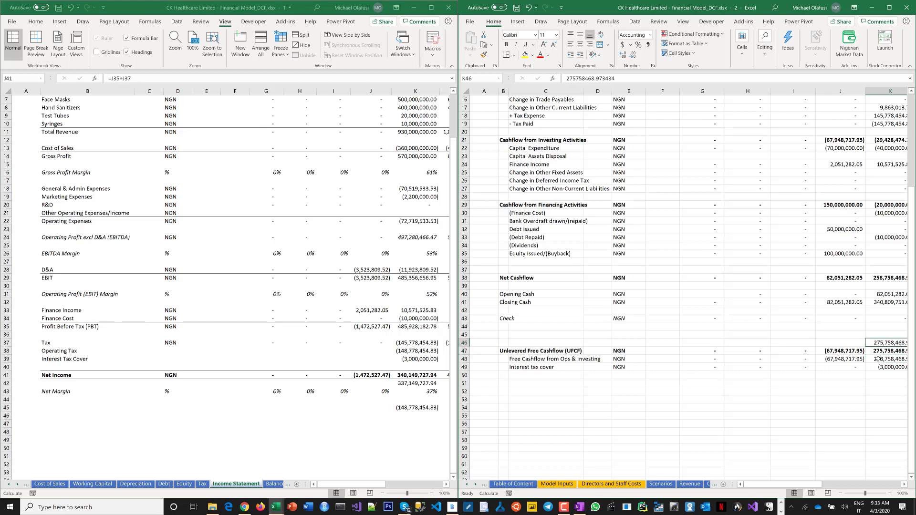
click(524, 55)
scroll(769, 383, right, 5)
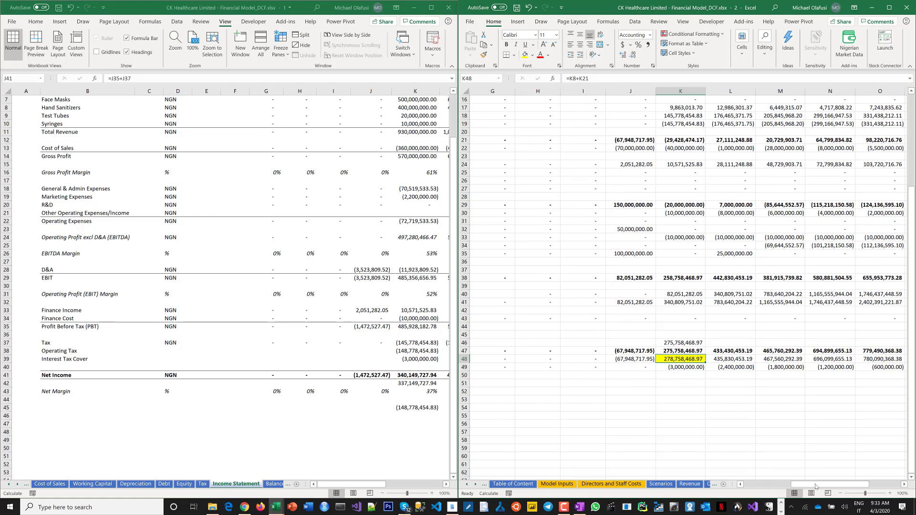
drag(815, 486, 807, 485)
click(718, 343)
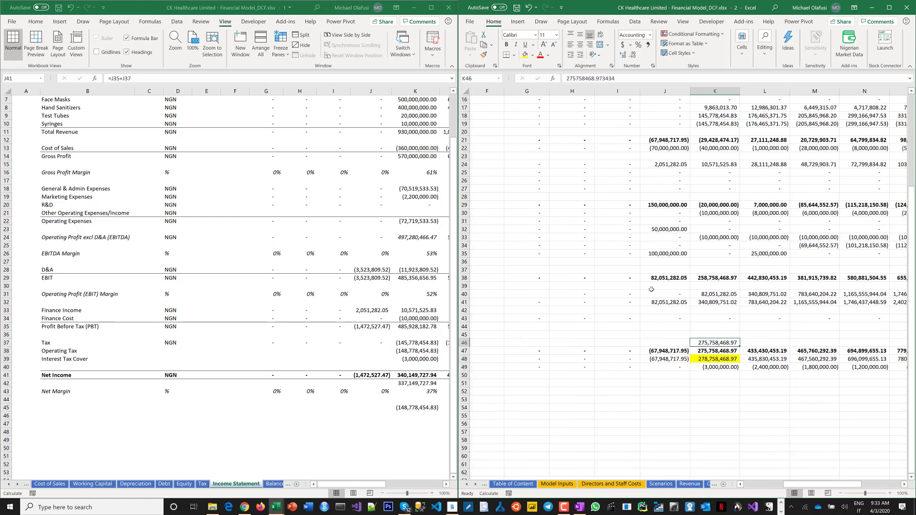
click(524, 55)
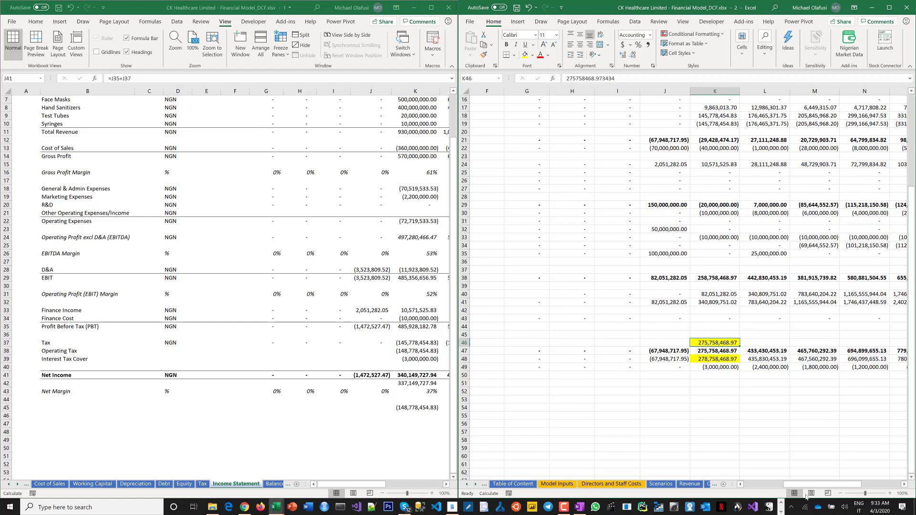
drag(802, 485, 762, 485)
click(597, 415)
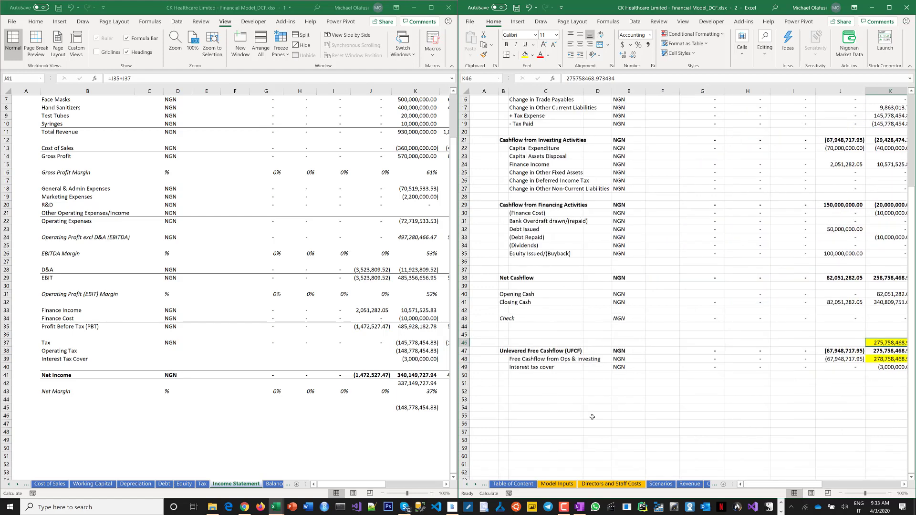
click(390, 347)
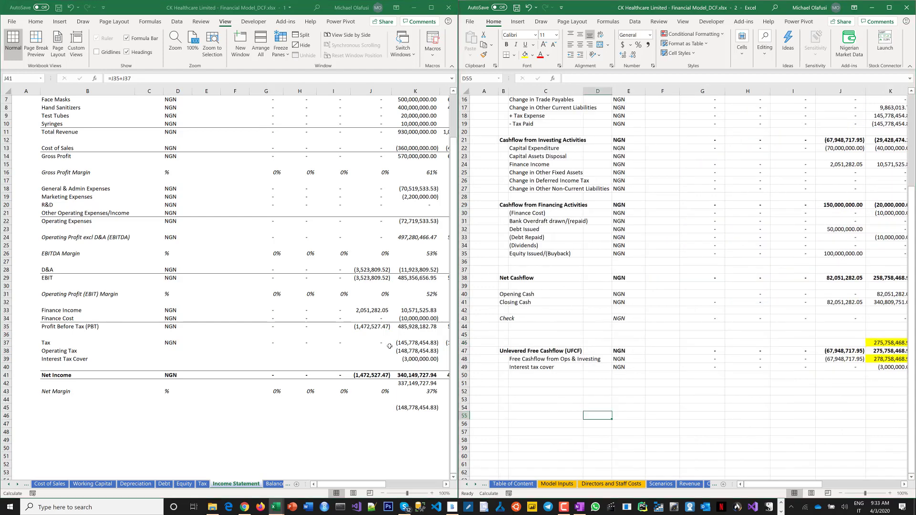
Clear the 2020 Finance Cost in K34 of the Income Statement and compare the tax rows with the Cashflow sheet's K46 and K47
click(413, 318)
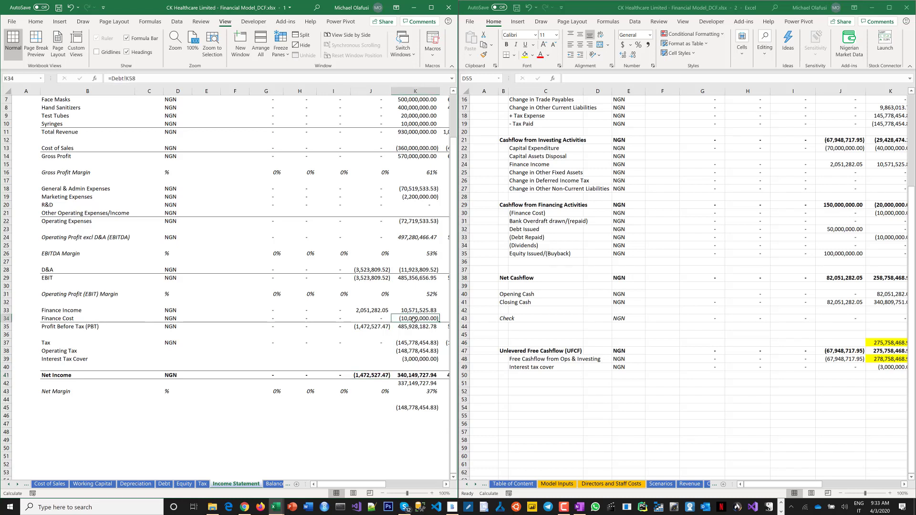
key(Delete)
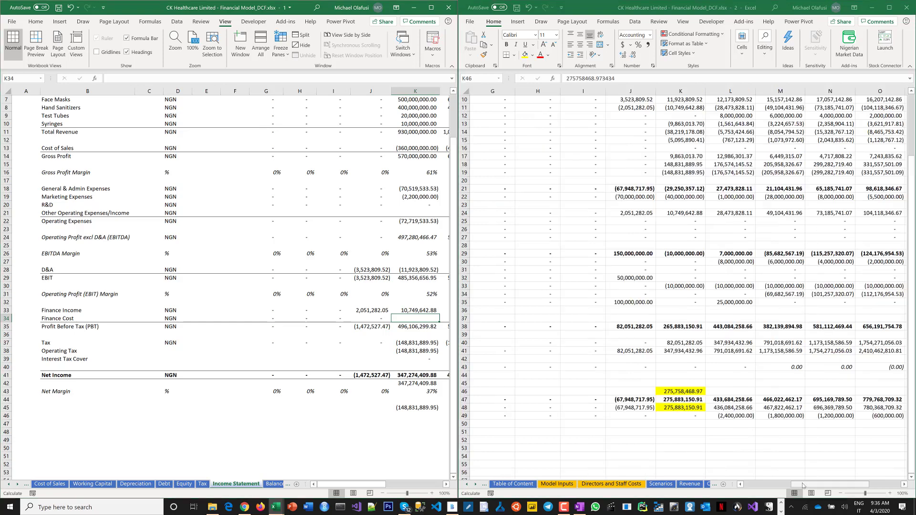
scroll(702, 450, left, 5)
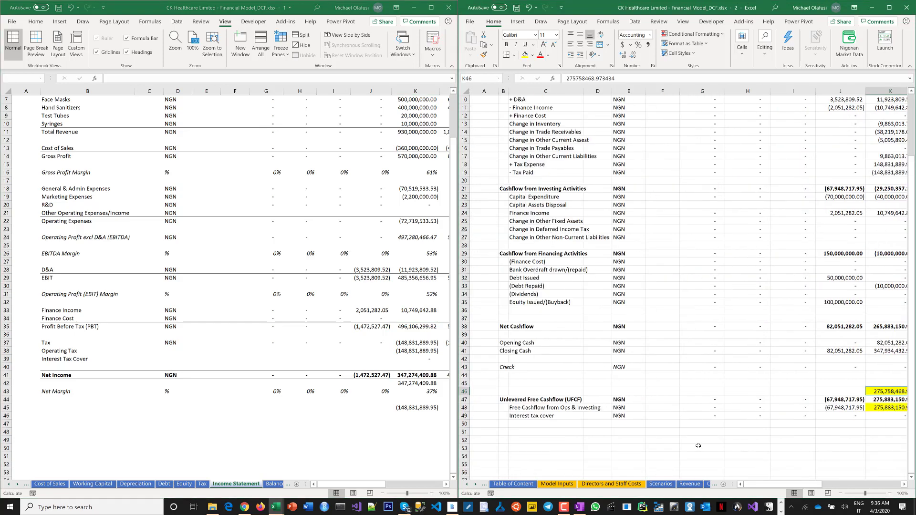
click(698, 447)
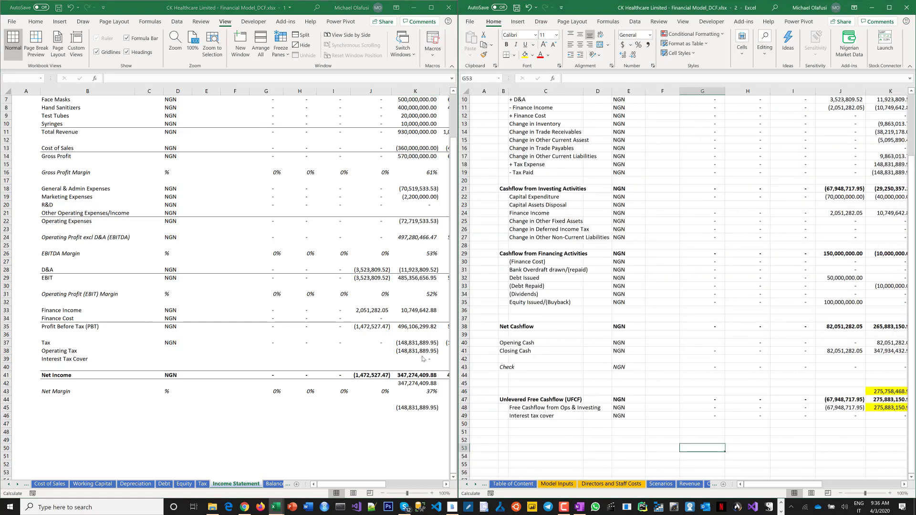
mouse_move(418, 338)
mouse_down()
mouse_move(417, 329)
mouse_move(417, 351)
mouse_up()
click(875, 404)
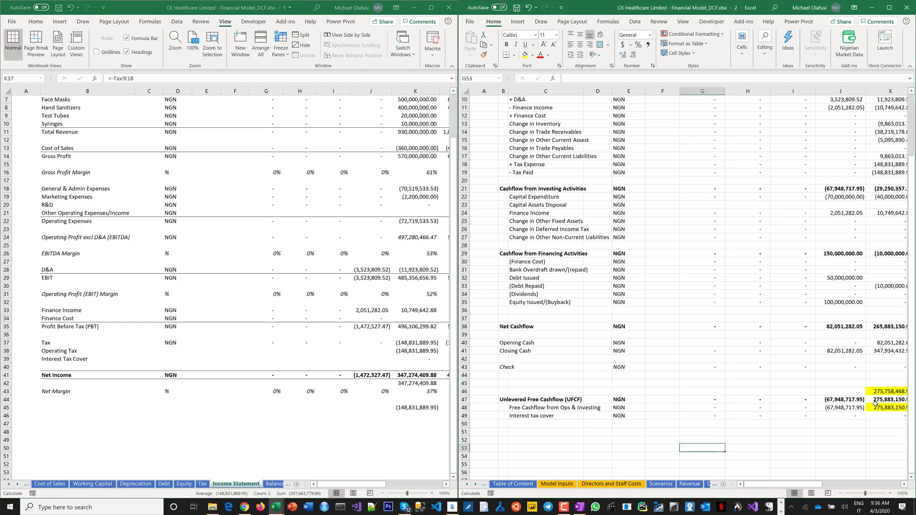
mouse_move(876, 401)
mouse_down()
mouse_move(877, 408)
mouse_move(879, 396)
mouse_up()
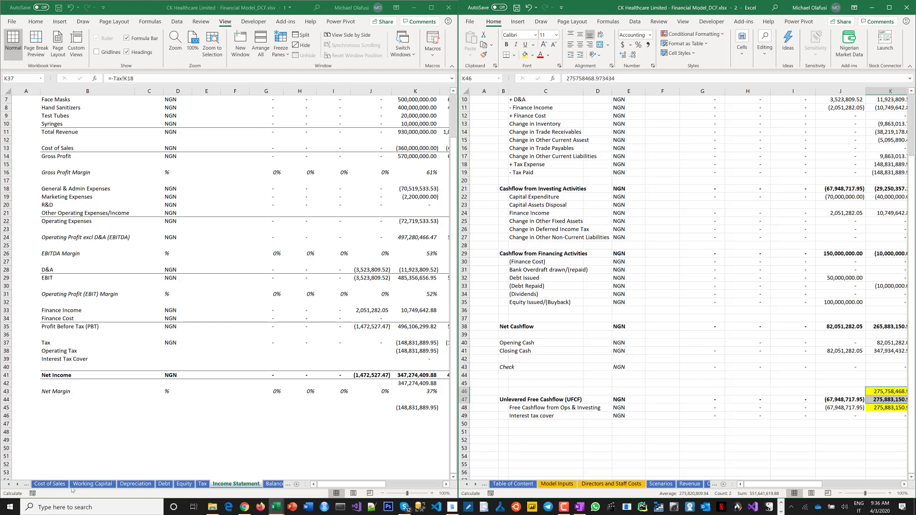
Examine the Debt sheet's cash Interest Rate row against the 2020 Unlevered Free Cashflow rows, and return to the Income Statement
click(164, 484)
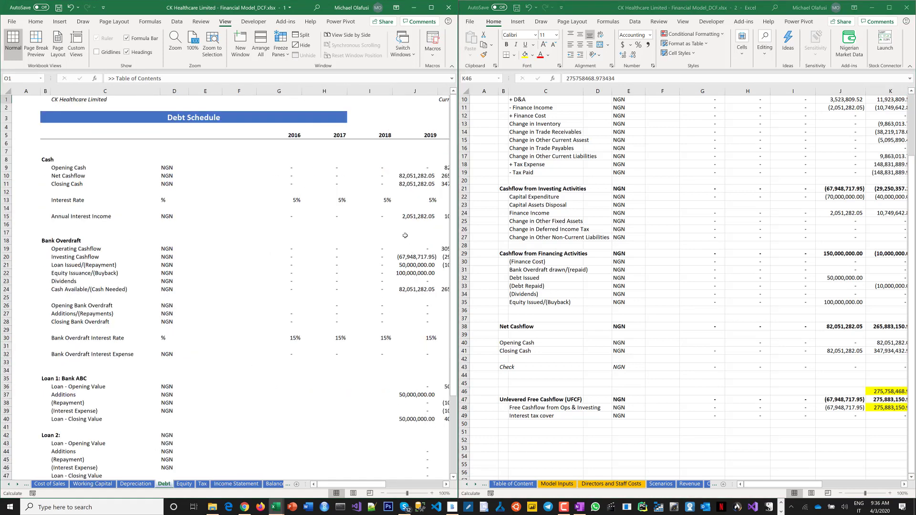
click(405, 233)
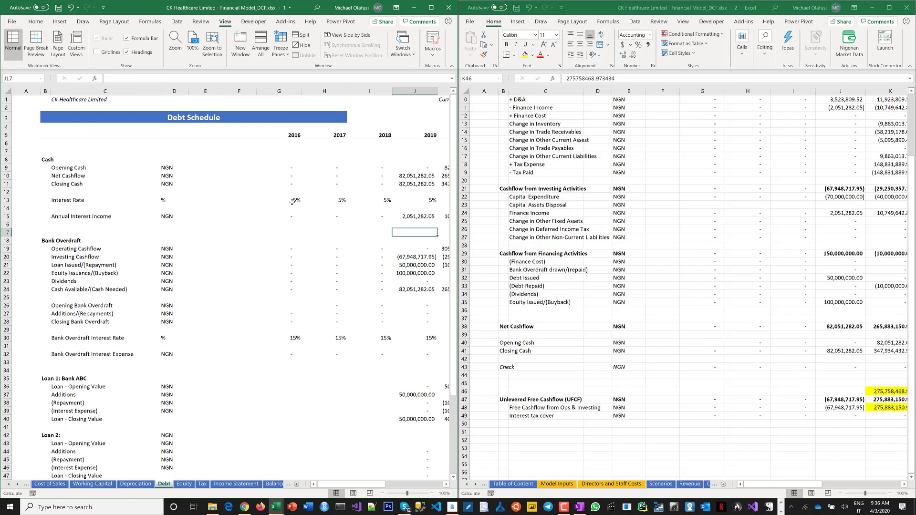
drag(292, 201, 397, 203)
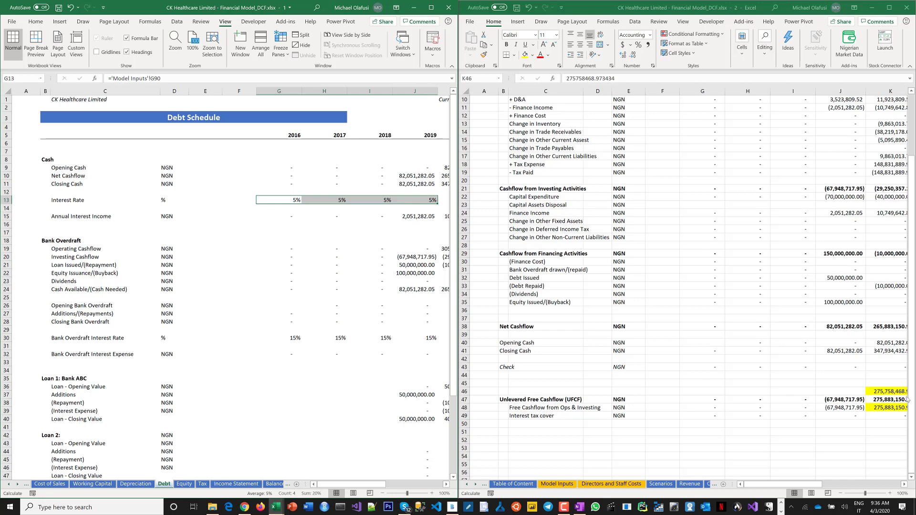
click(888, 400)
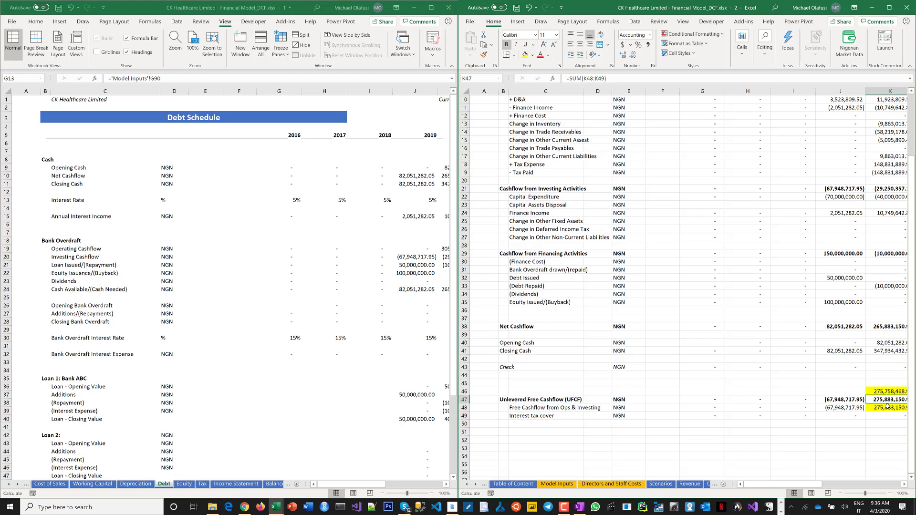
shift+click(887, 406)
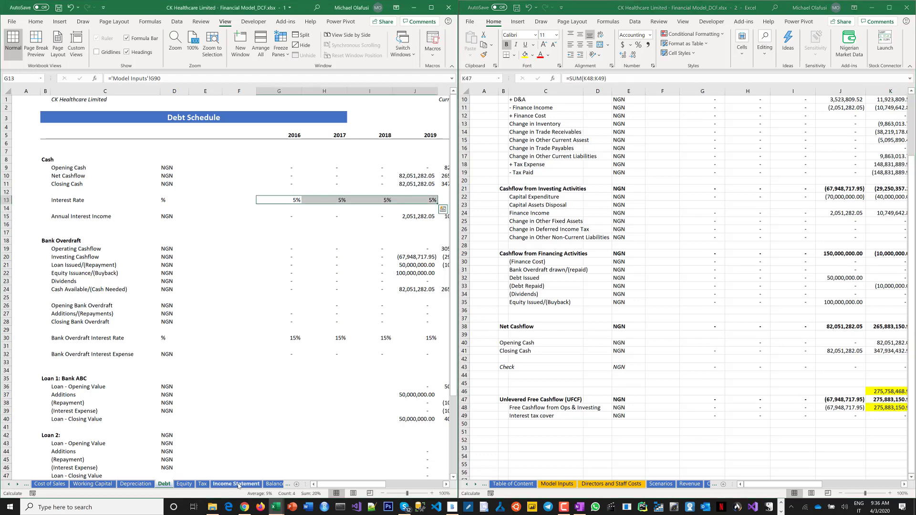
click(237, 485)
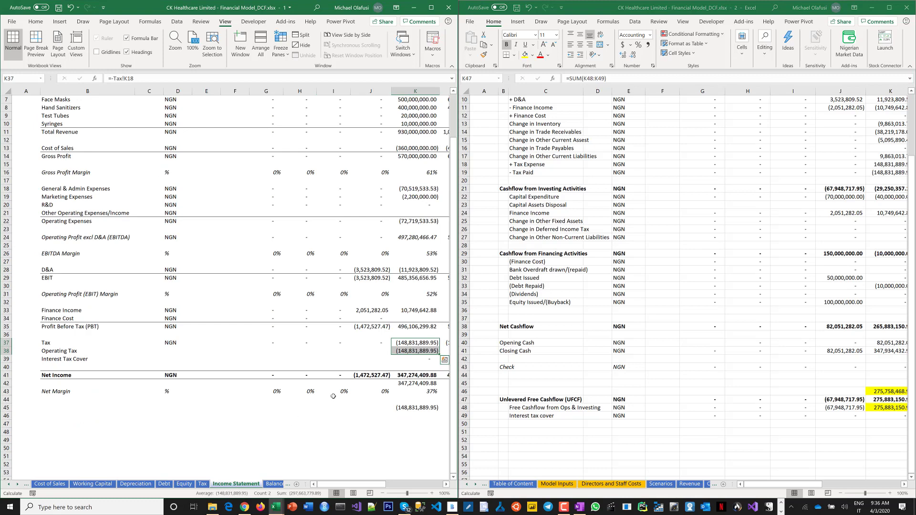
click(554, 406)
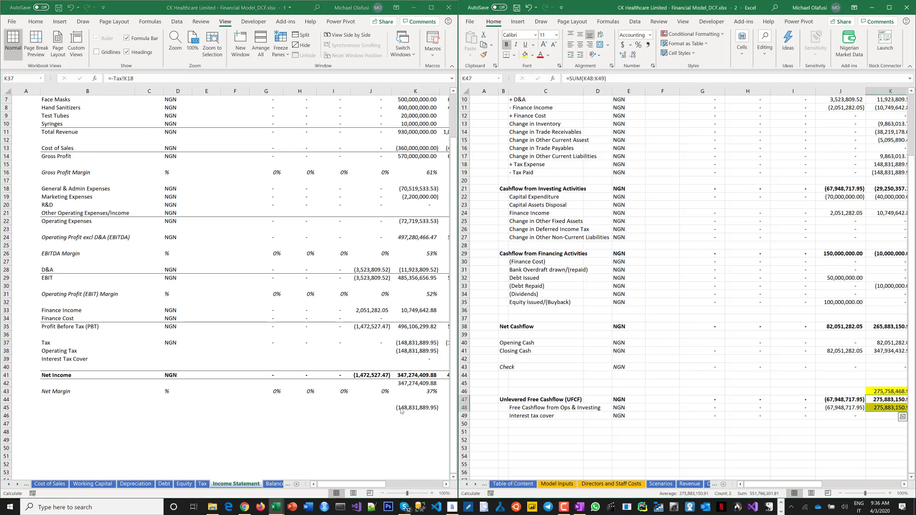
Remove the yellow fill from K46:K48 on the Cashflow sheet and clear the pasted comparison value in K46
drag(871, 391, 876, 407)
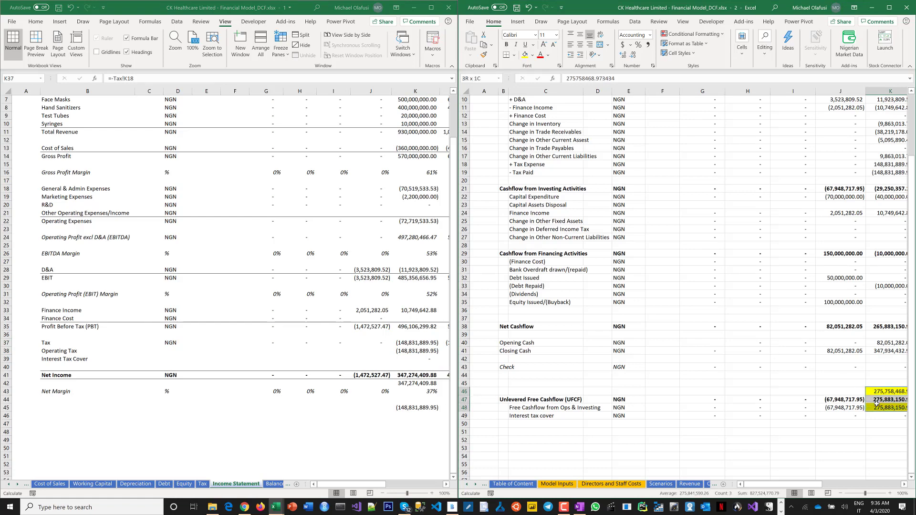
click(532, 54)
click(542, 149)
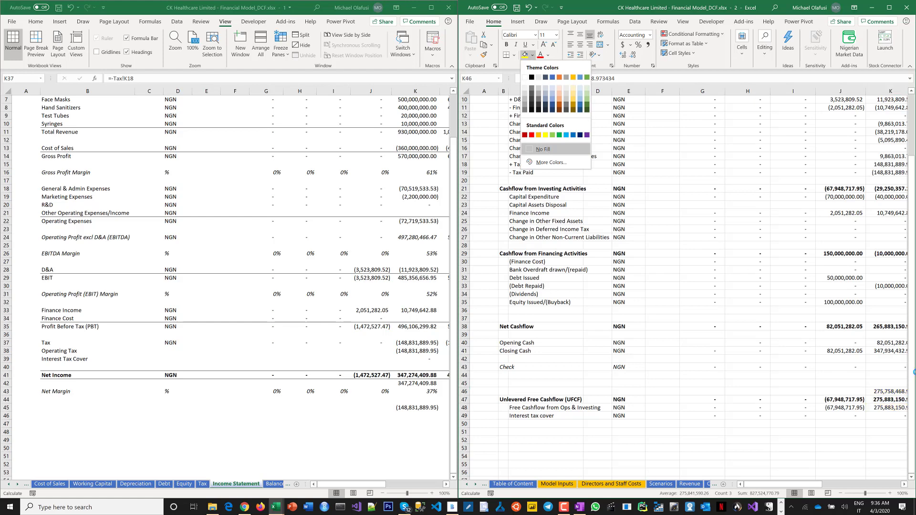
scroll(791, 406, right, 3)
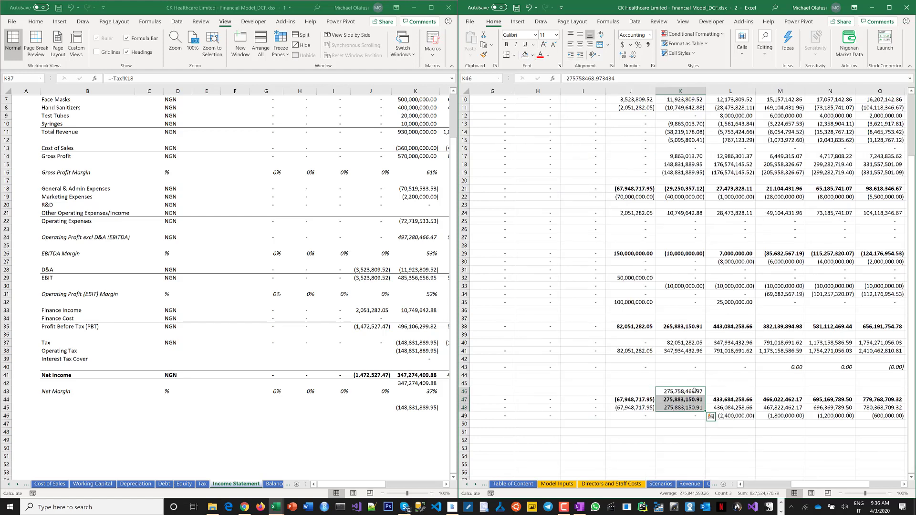
click(694, 391)
key(Delete)
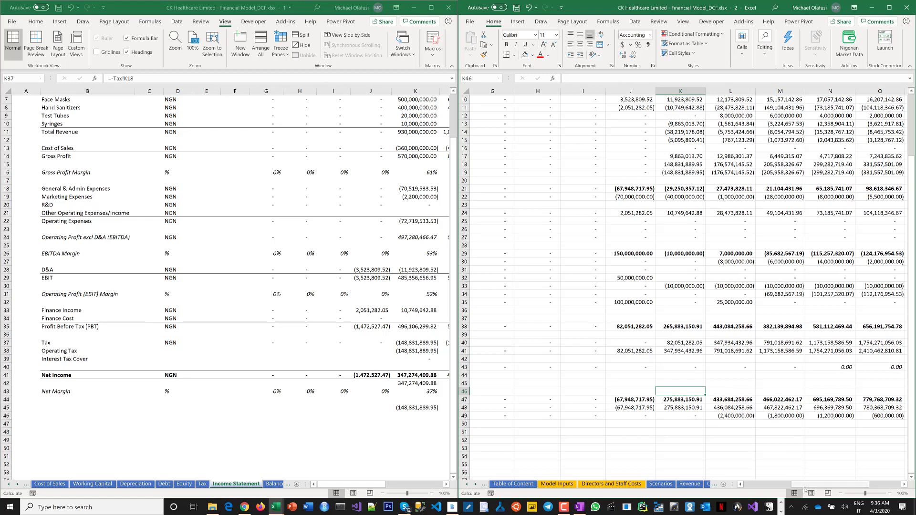
drag(805, 488, 749, 483)
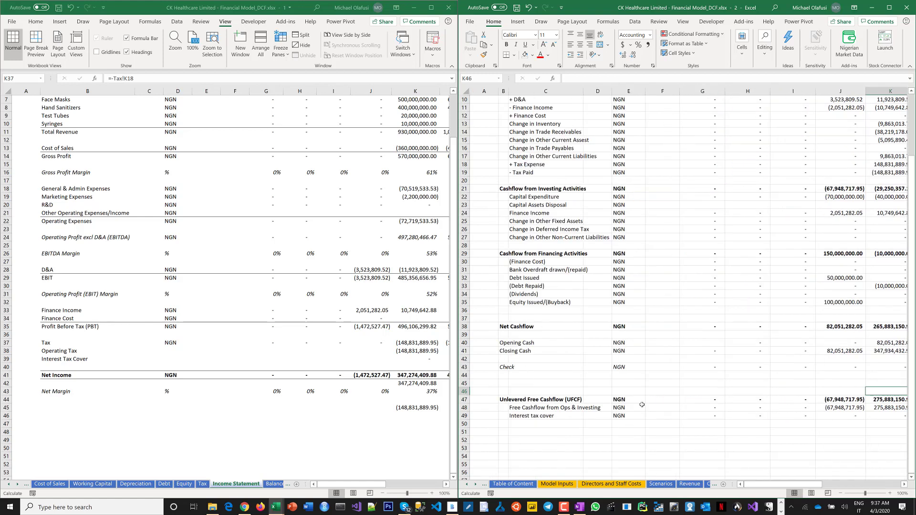
Delete the Operating Tax and Interest Tax Cover rows from the Income Statement
click(64, 361)
click(67, 359)
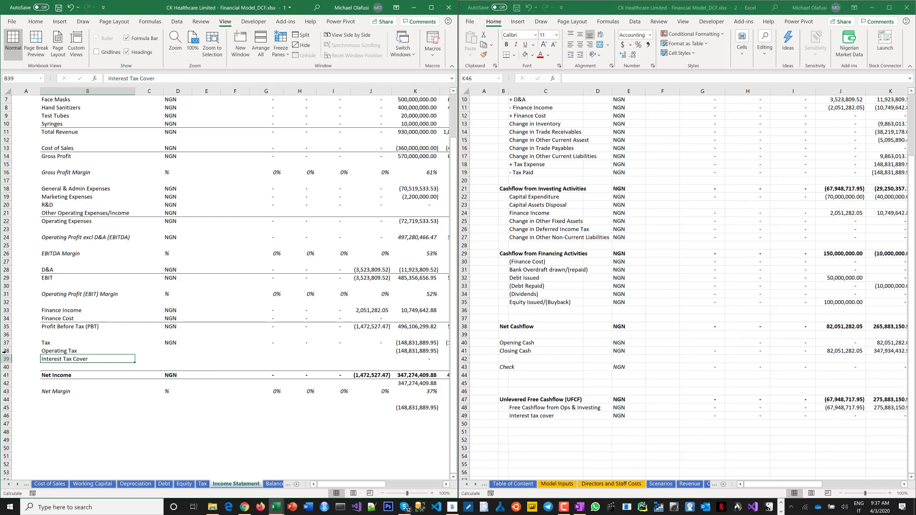
drag(5, 358, 6, 353)
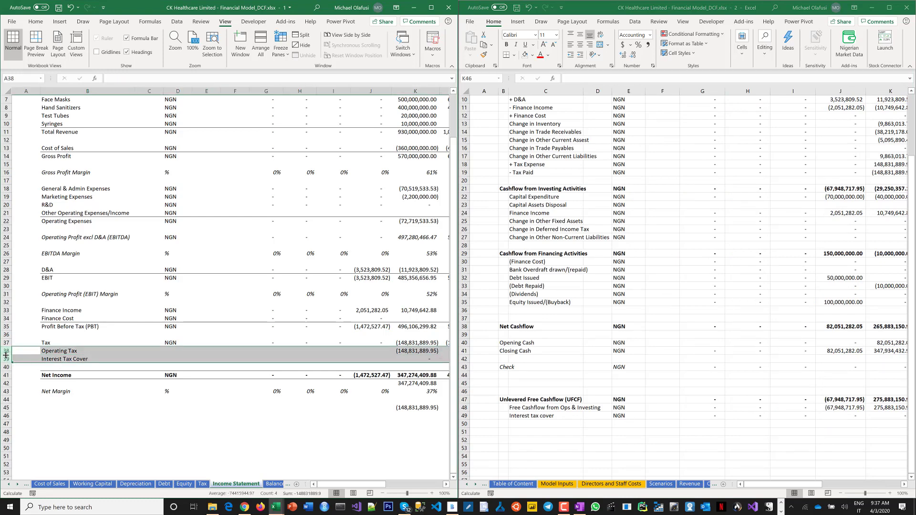
key(ctrl+minus)
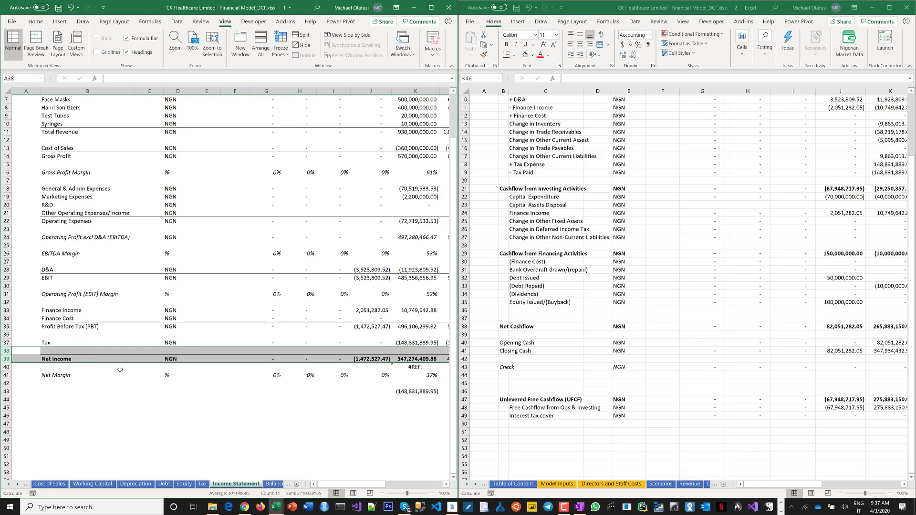
Clear the leftover 2020 check formulas under Net Income and Net Margin, in K40 and K43 of the Income Statement
click(417, 368)
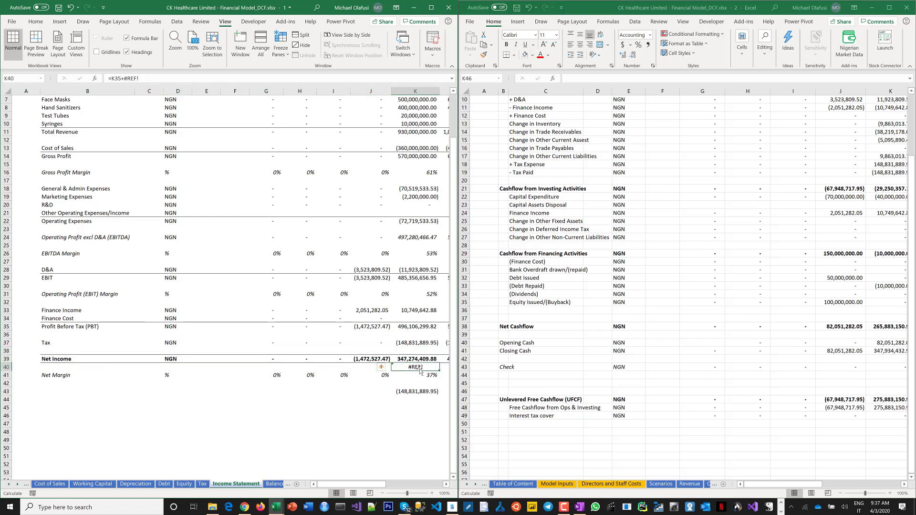
key(Delete)
click(410, 393)
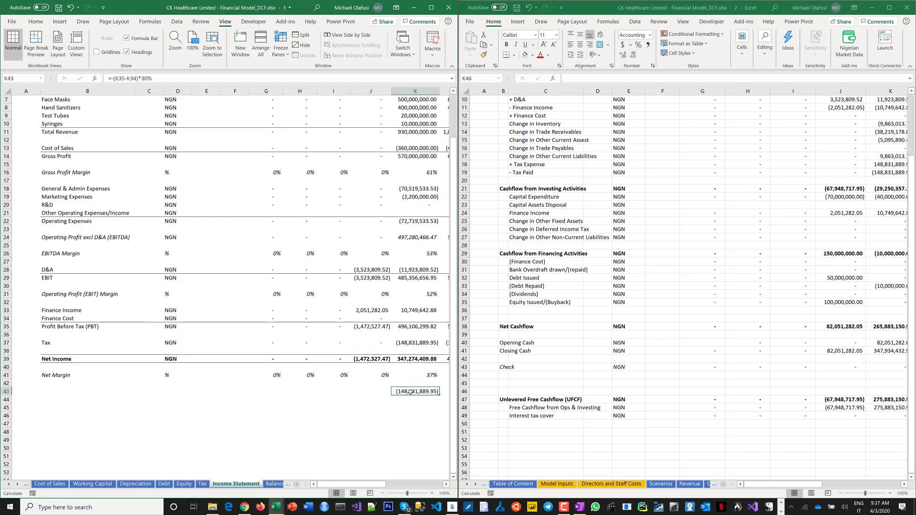
key(Delete)
scroll(355, 409, up, 1)
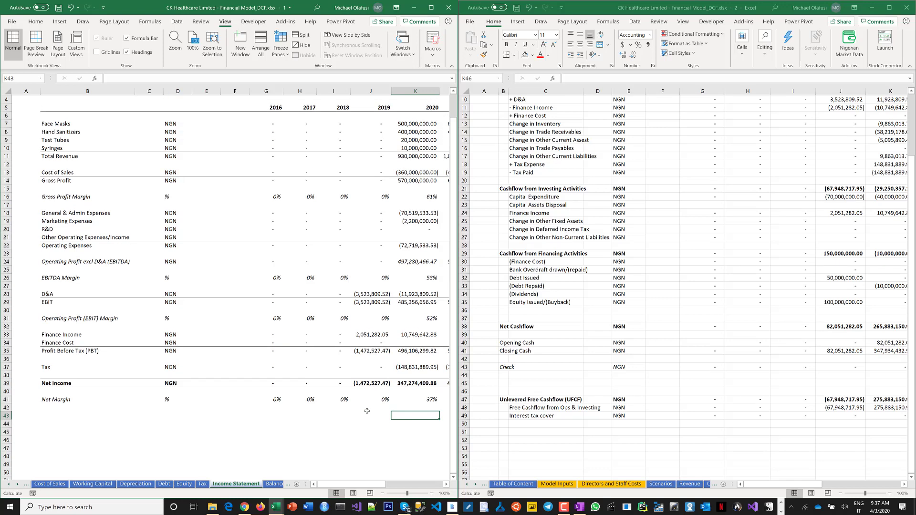
scroll(340, 413, up, 1)
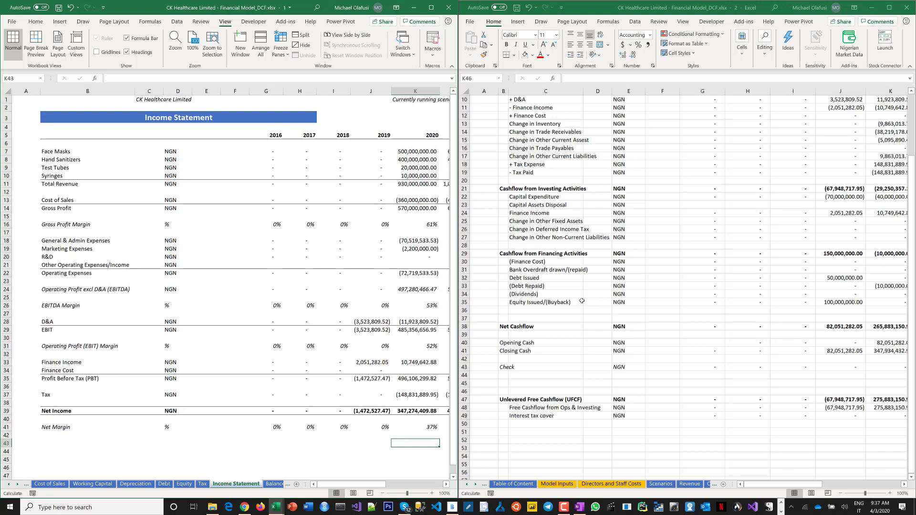
Examine the Cashflow sheet's Unlevered Free Cashflow rows across all the forecast years up to column O
click(755, 391)
key(Right)
key(Right)
key(Right)
key(Right)
key(Right)
key(Right)
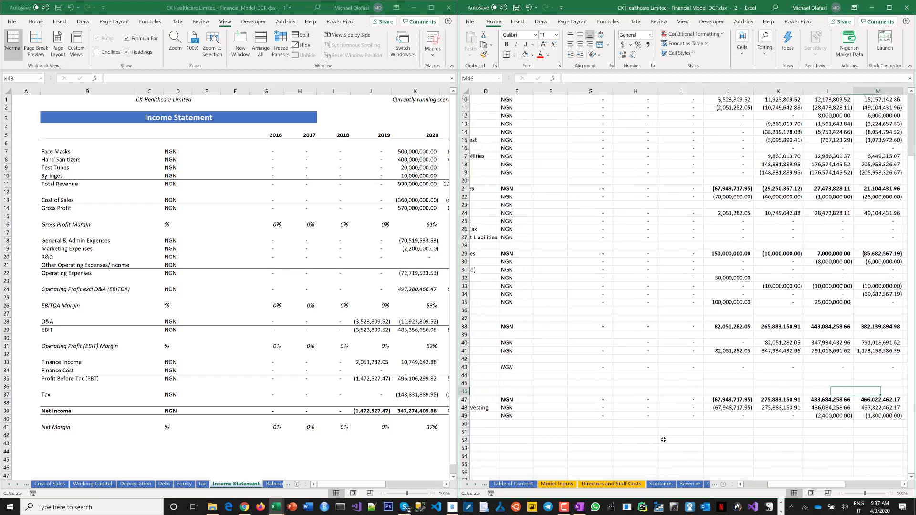
key(Right)
key(Right)
key(Right)
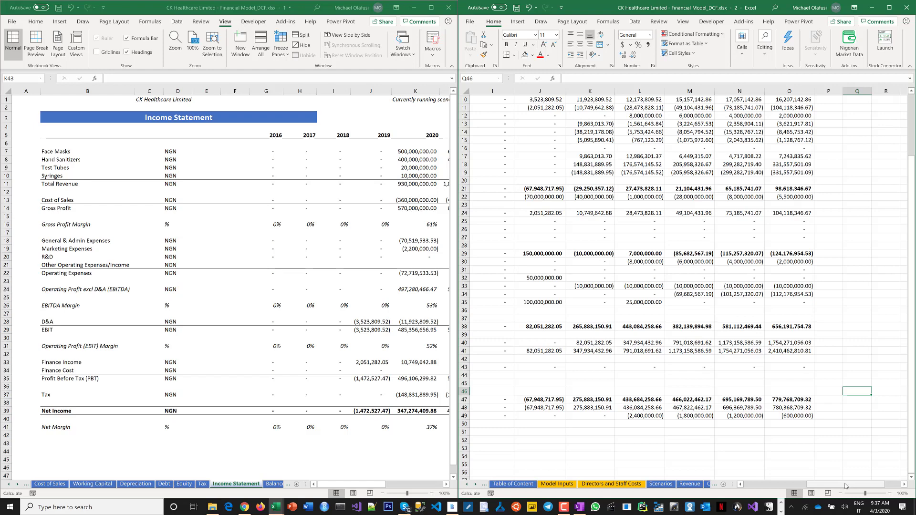
Restore the 2020 Finance Cost on the Income Statement by filling the Debt-linked formula from J34 into K34
click(366, 339)
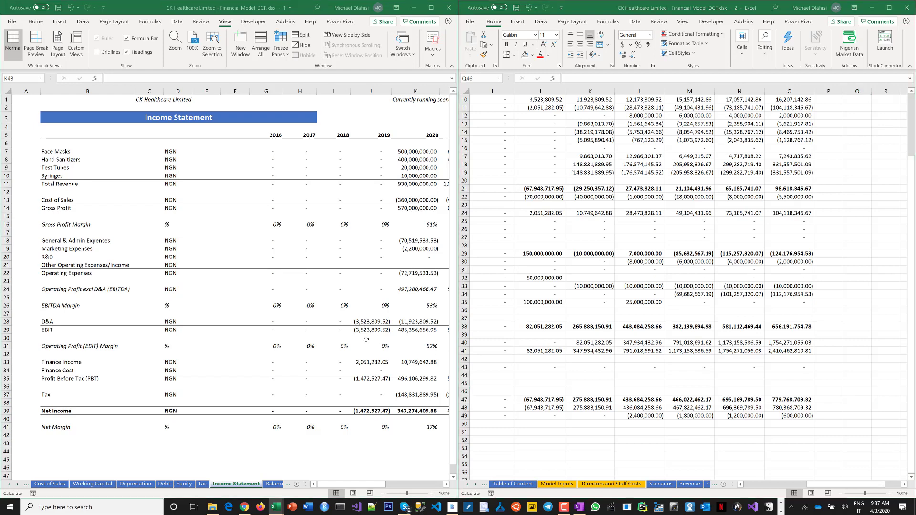
click(366, 339)
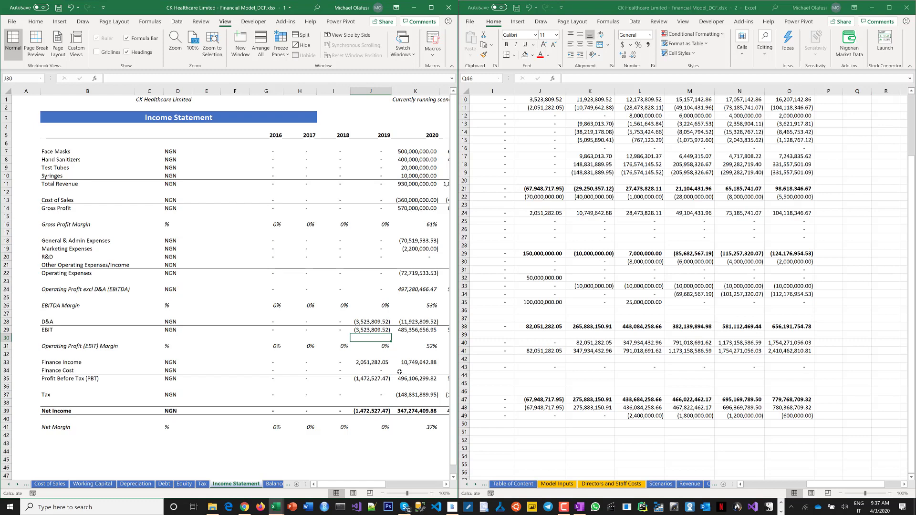
click(380, 370)
drag(391, 375, 429, 379)
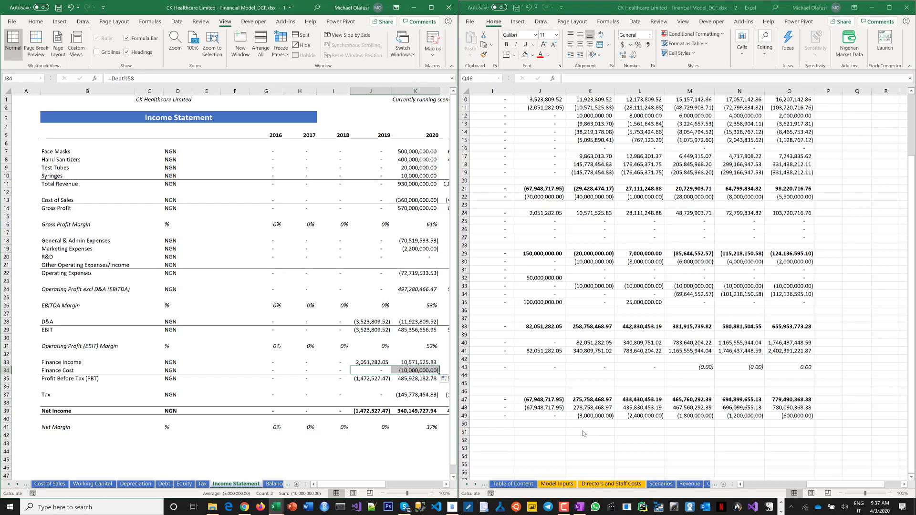
click(569, 426)
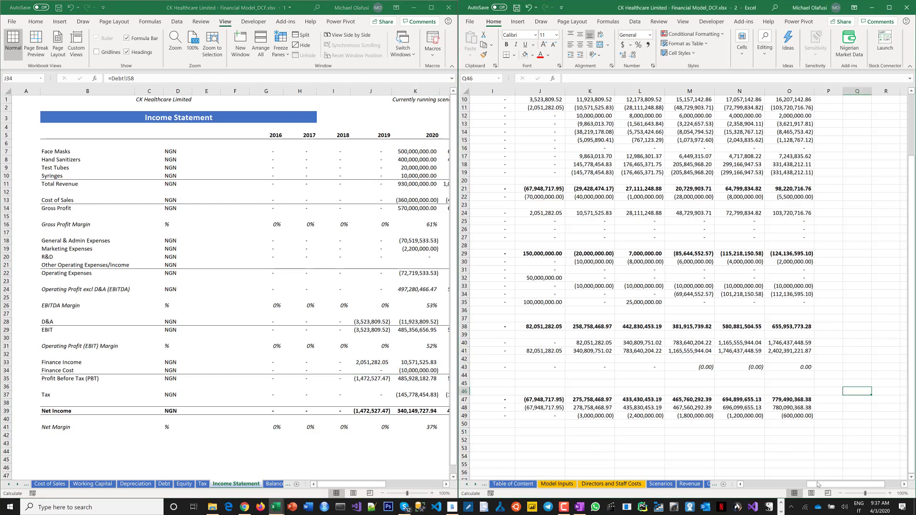
drag(817, 483, 751, 483)
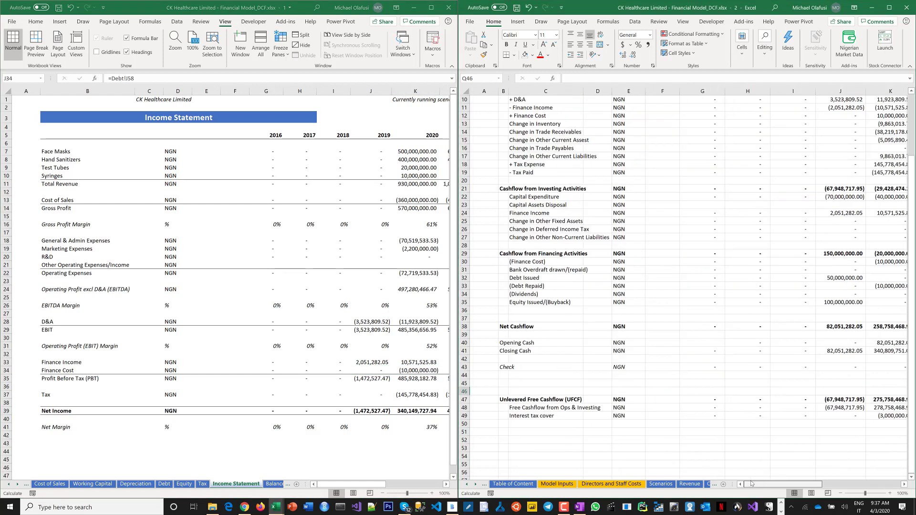
click(722, 439)
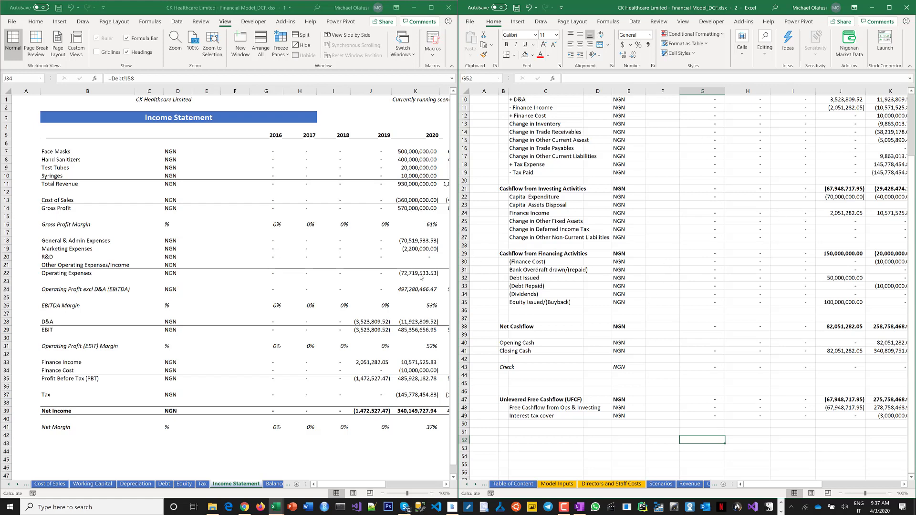
Show the Balance Sheet in the window that displays the Income Statement
click(276, 486)
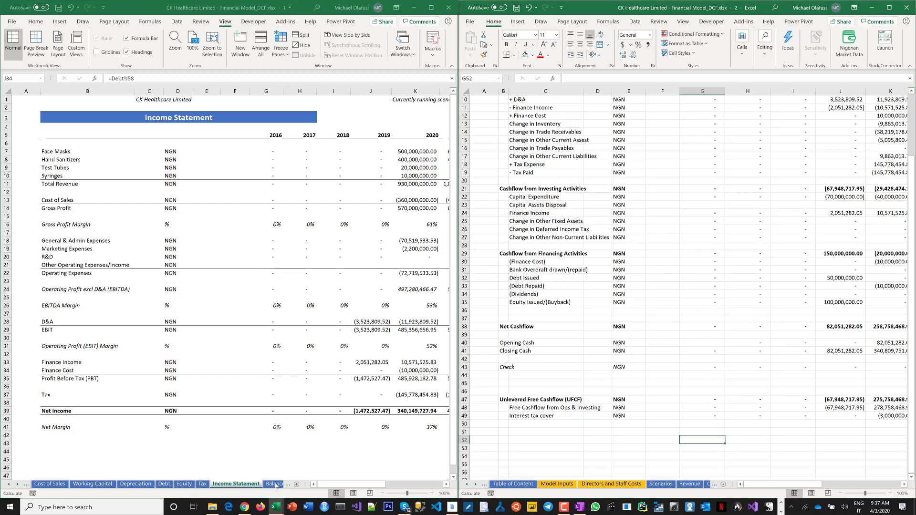
click(270, 485)
click(262, 484)
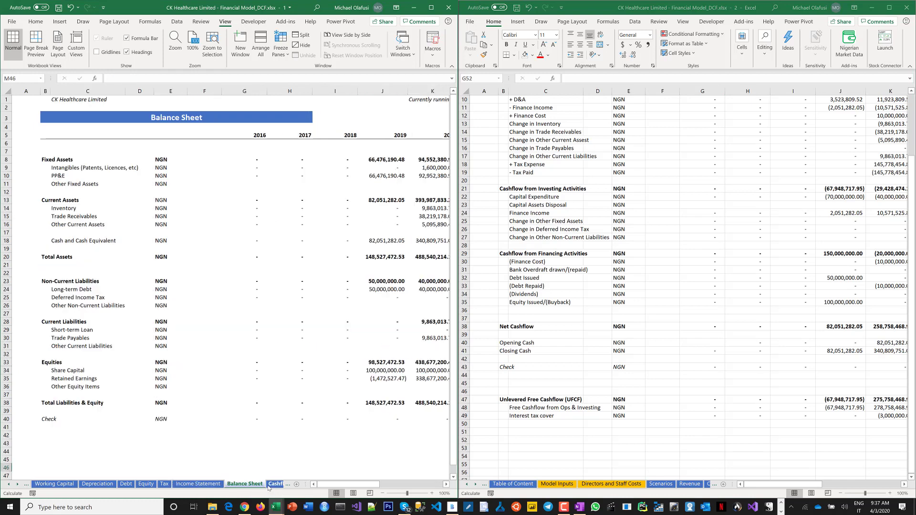
Show the Cashflow sheet in the window displaying the Balance Sheet, and maximise the other workbook window
click(269, 485)
click(332, 443)
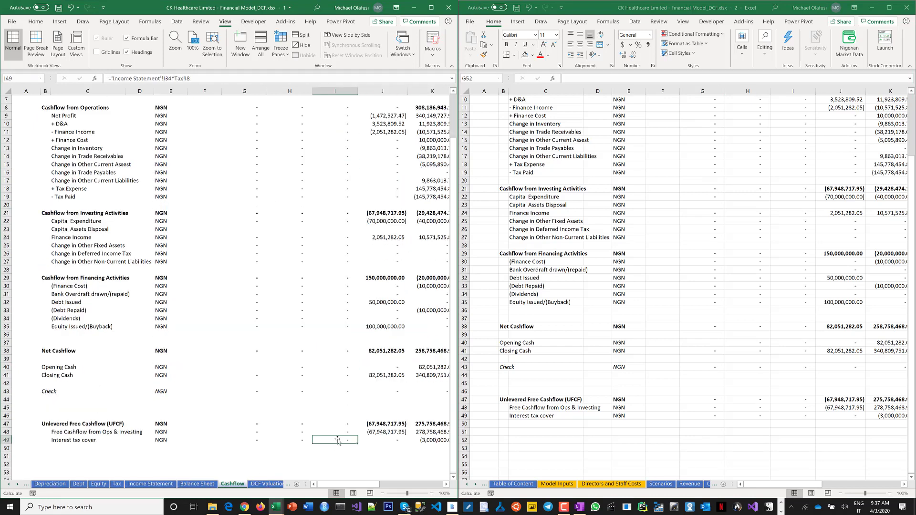
click(889, 7)
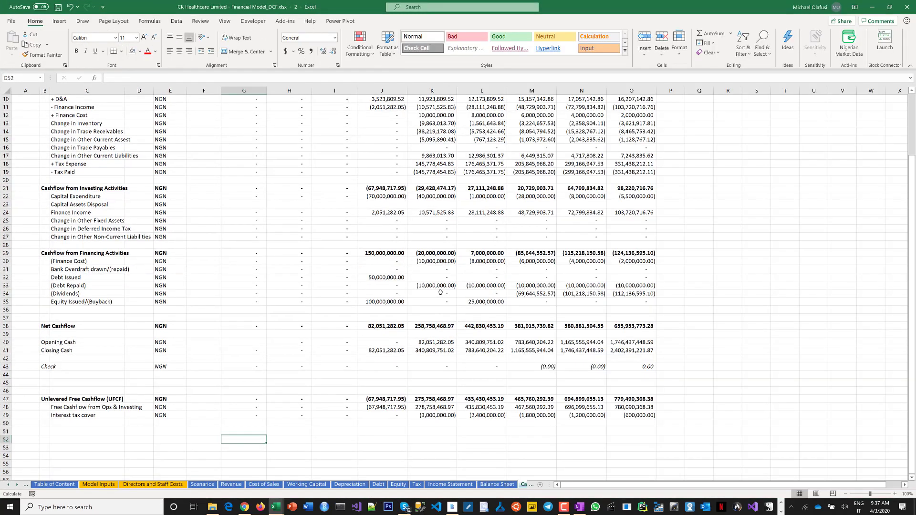
click(437, 299)
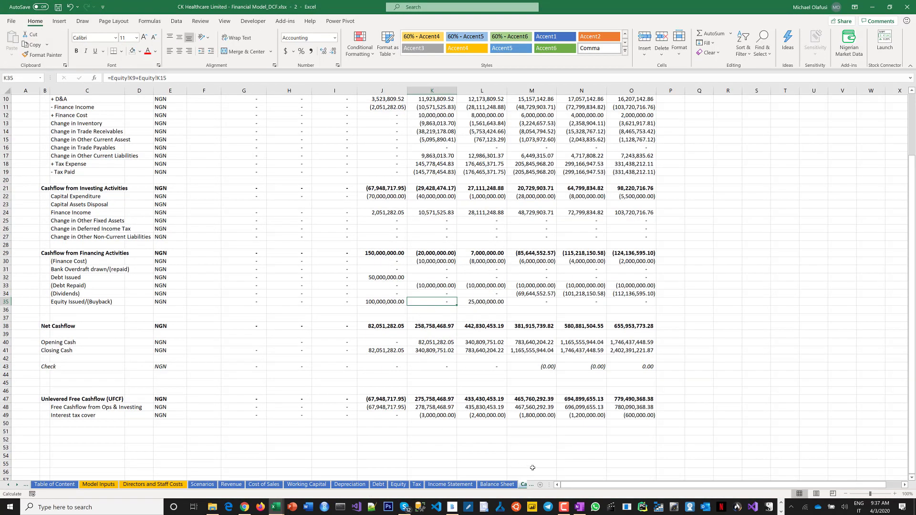
Open the DCF Valuation sheet and enter the title DCF Valuation in the blue banner at B3
click(17, 485)
click(17, 485)
click(17, 485)
click(401, 485)
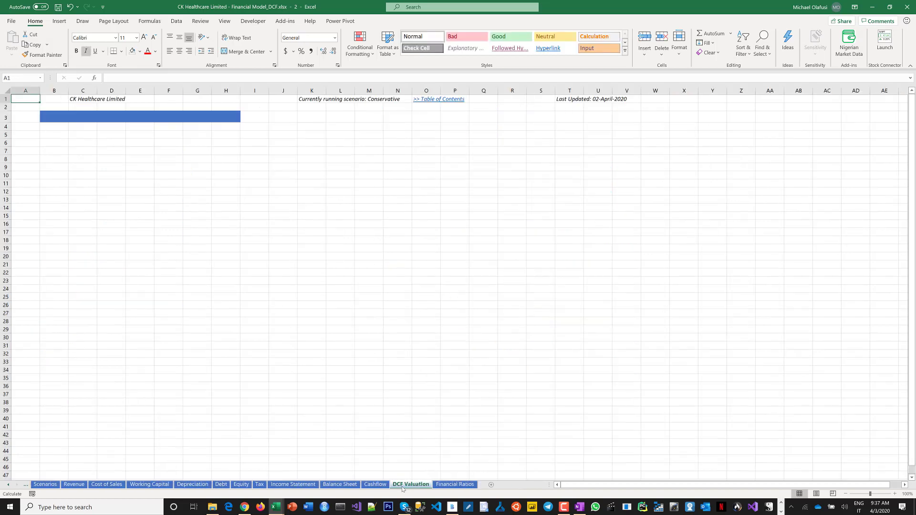
drag(250, 224, 243, 220)
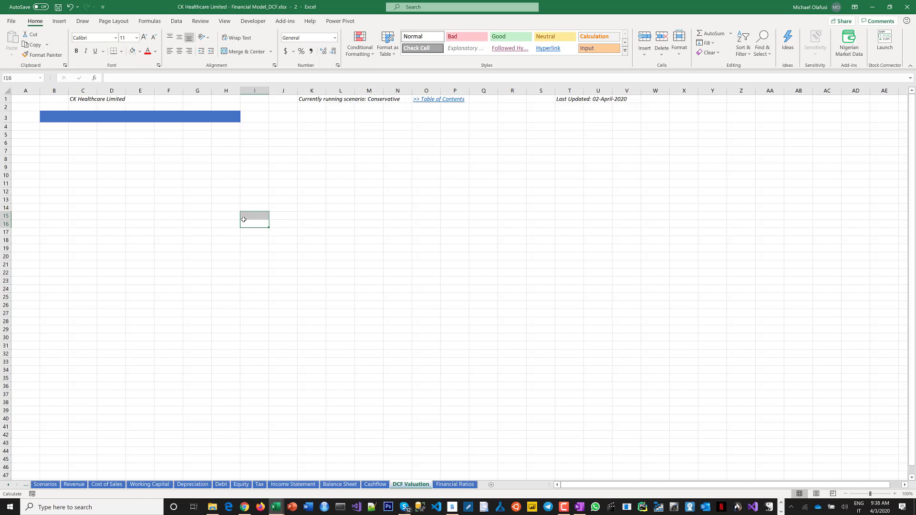
click(57, 117)
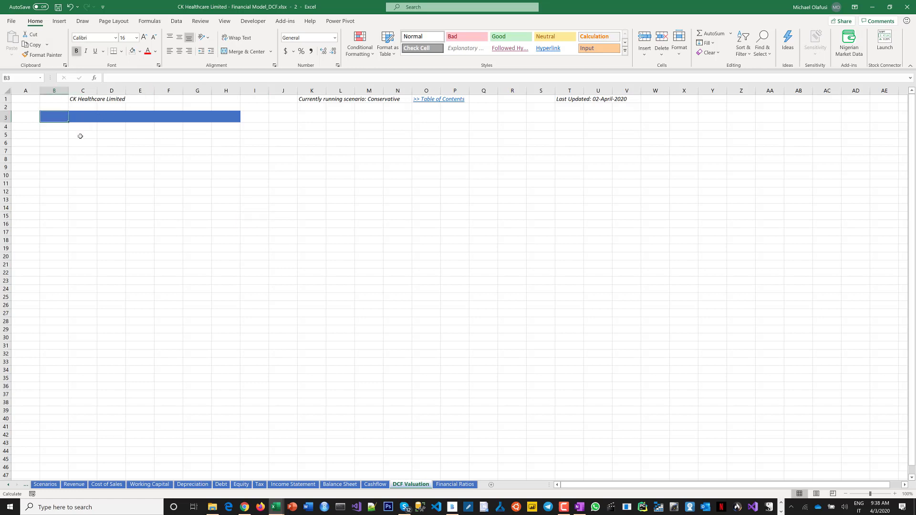
text(DCF)
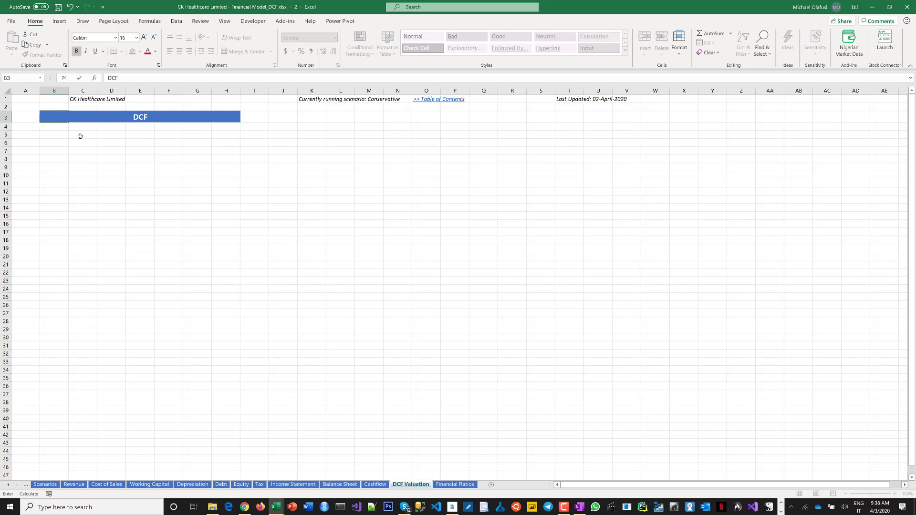
text( Valuation)
key(Return)
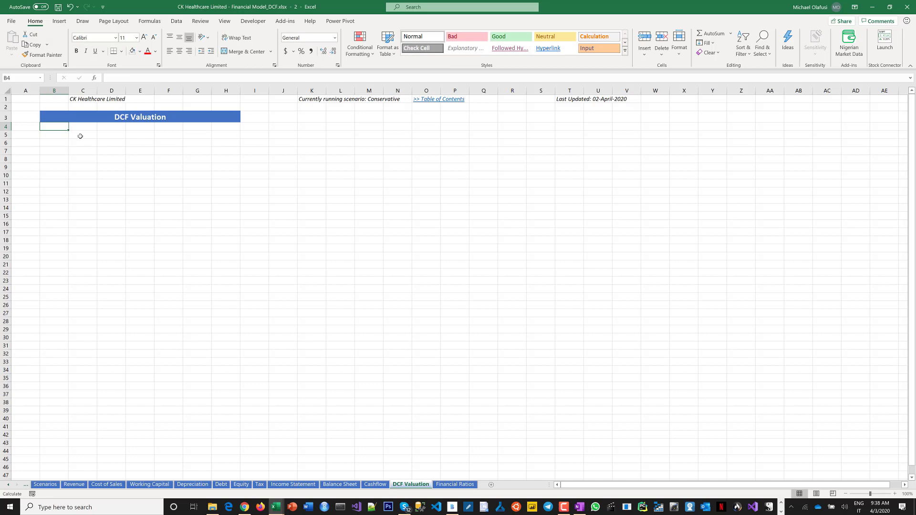
Add the assumption labels WACC in B5 and "perpetuity growth, g" in B6 of the DCF Valuation sheet
key(Down)
text(WA)
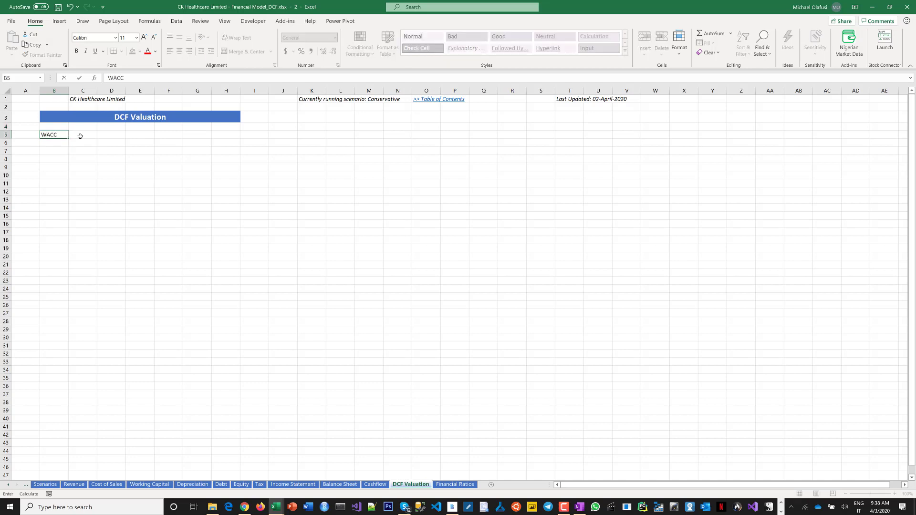
key(Return)
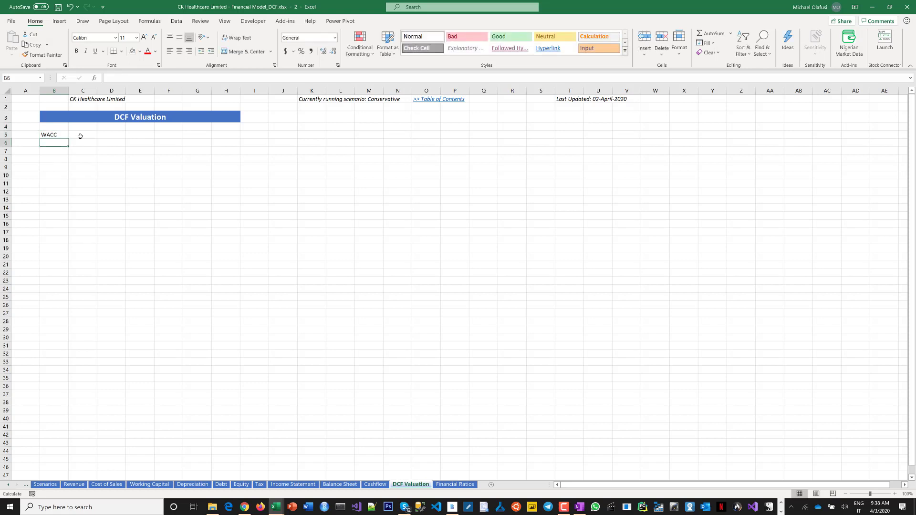
text(perp)
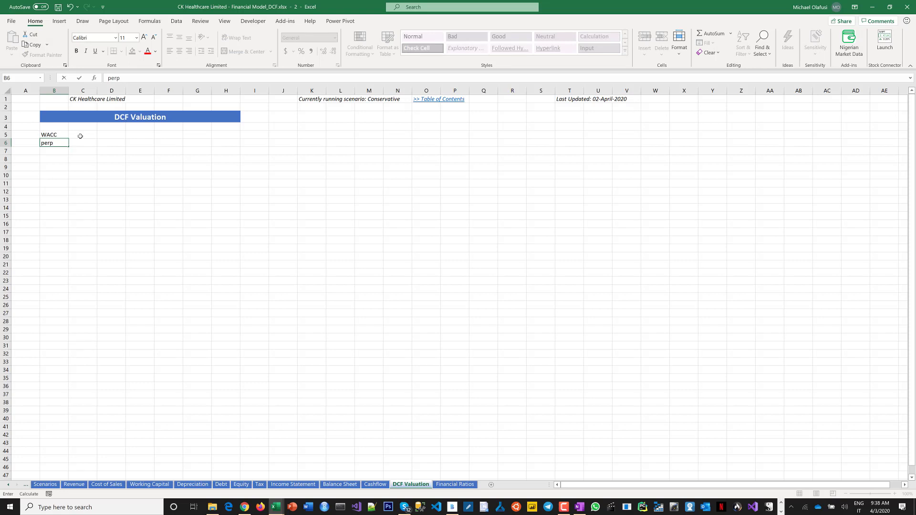
text(uity)
key(BackSpace)
key(BackSpace)
text(tuity growth, g)
key(Return)
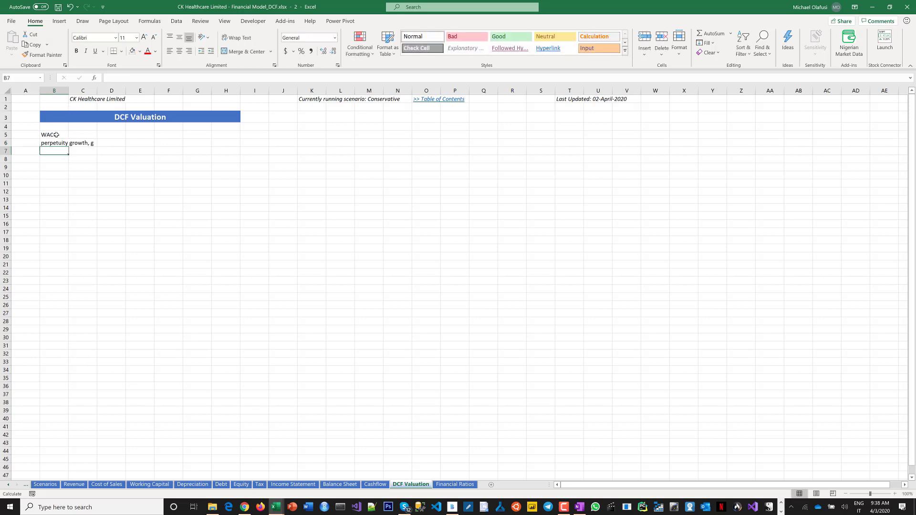
Widen column B so that the perpetuity growth label fits inside its cell
click(57, 135)
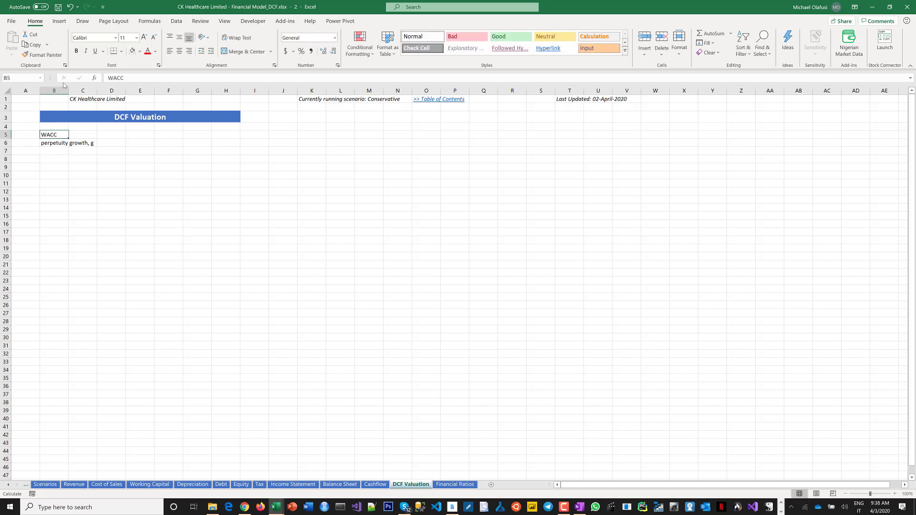
drag(70, 87, 96, 90)
key(Right)
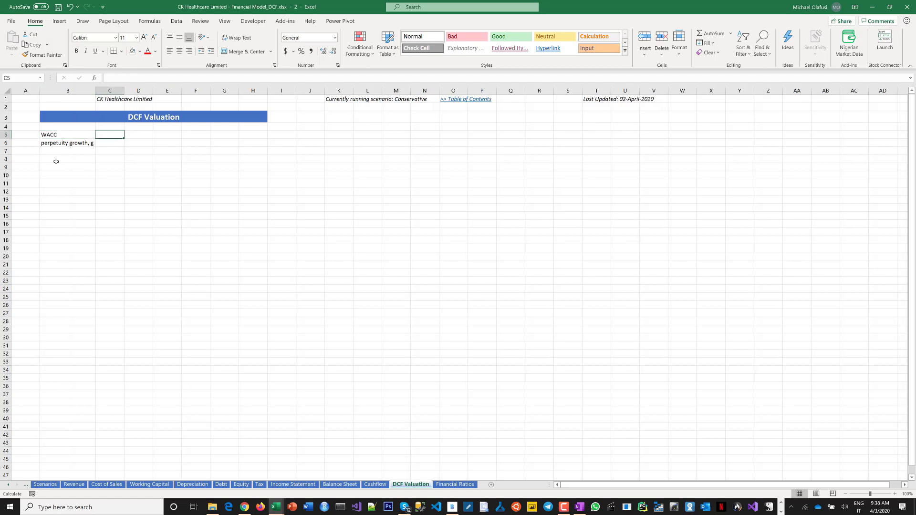
Copy the year header rows 5:6 from the Cashflow sheet into the DCF Valuation sheet, starting at row 8
key(Left)
key(Down)
key(Down)
key(Down)
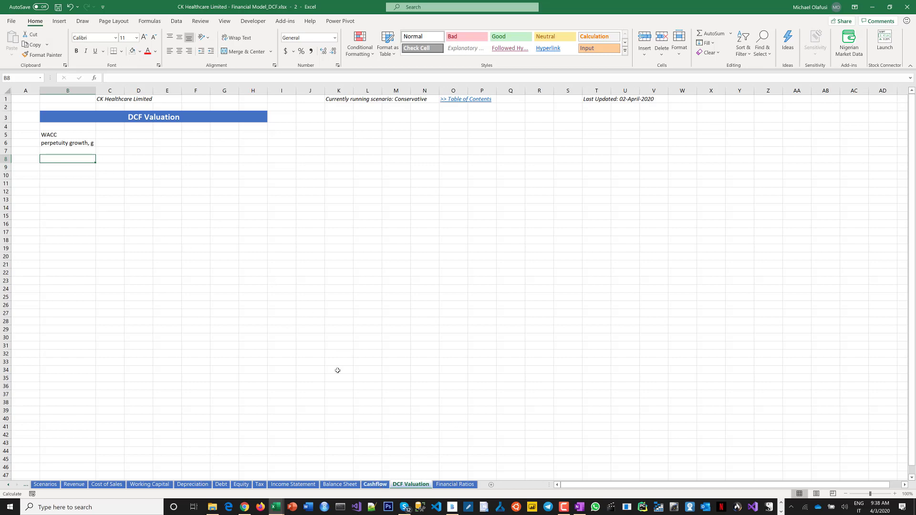
key(ctrl+Page_Up)
scroll(205, 189, up, 3)
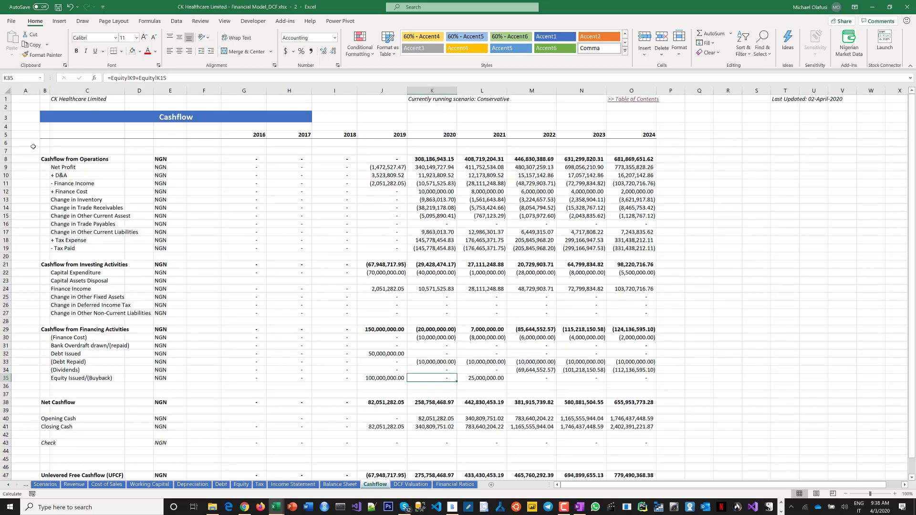
drag(7, 134, 9, 142)
key(ctrl+c)
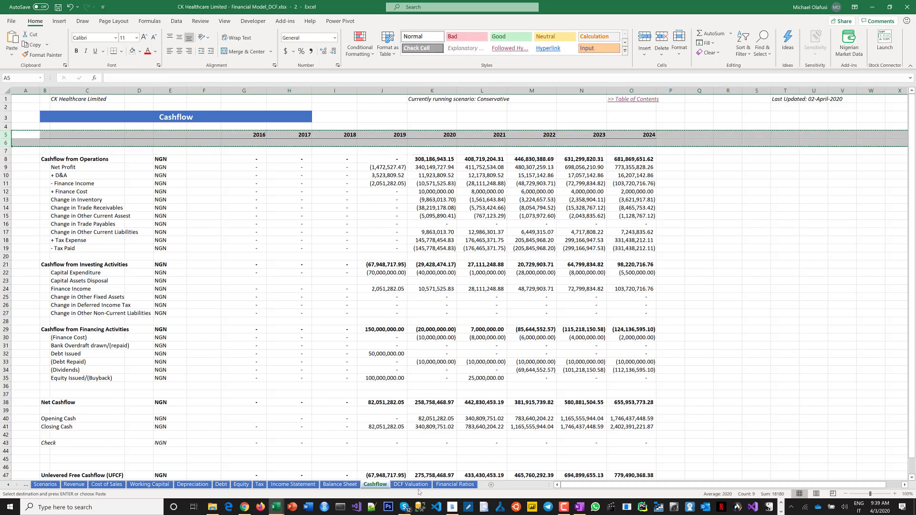
key(ctrl+Page_Down)
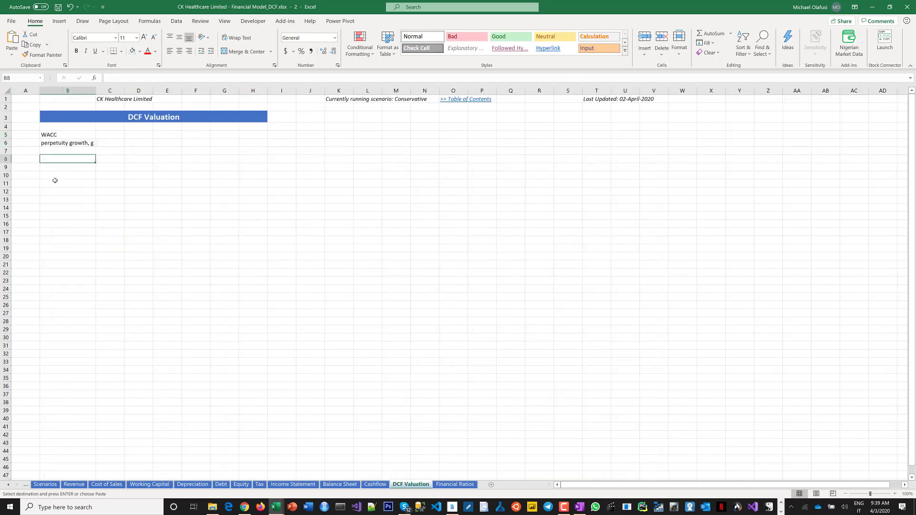
click(33, 162)
key(ctrl+v)
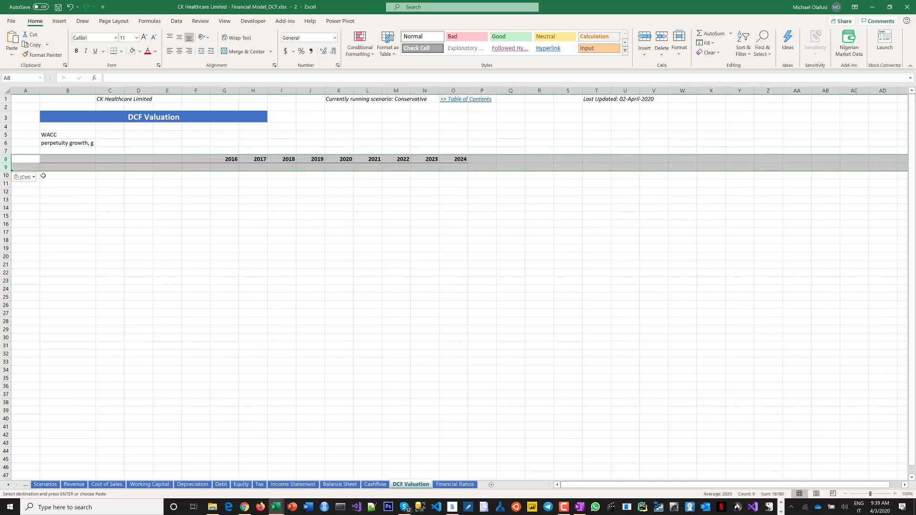
click(92, 213)
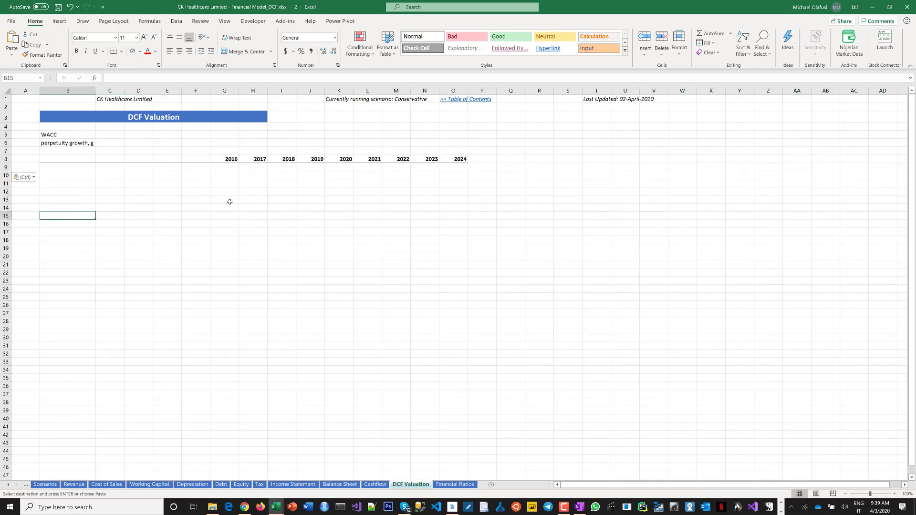
Enter the row labels UFCF in B9, Discount Factor in B11 and PV of UFCF in B12
click(59, 167)
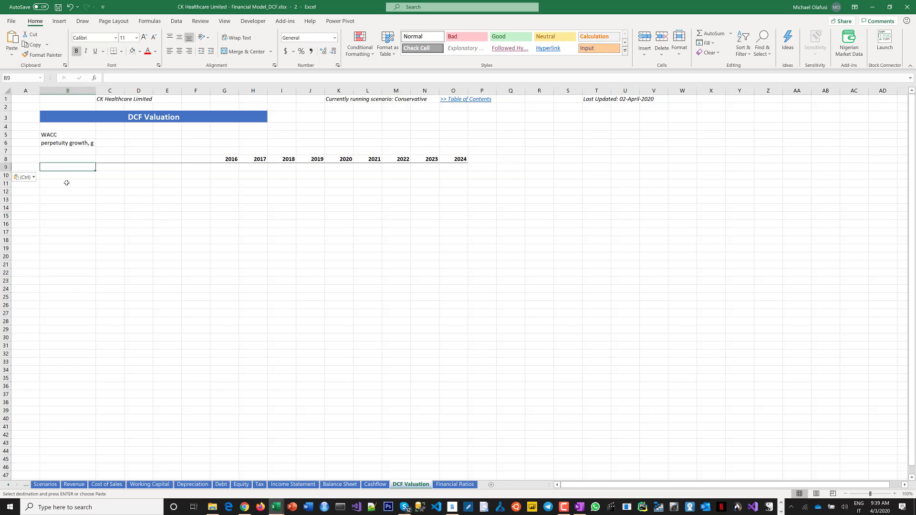
text(UFCF)
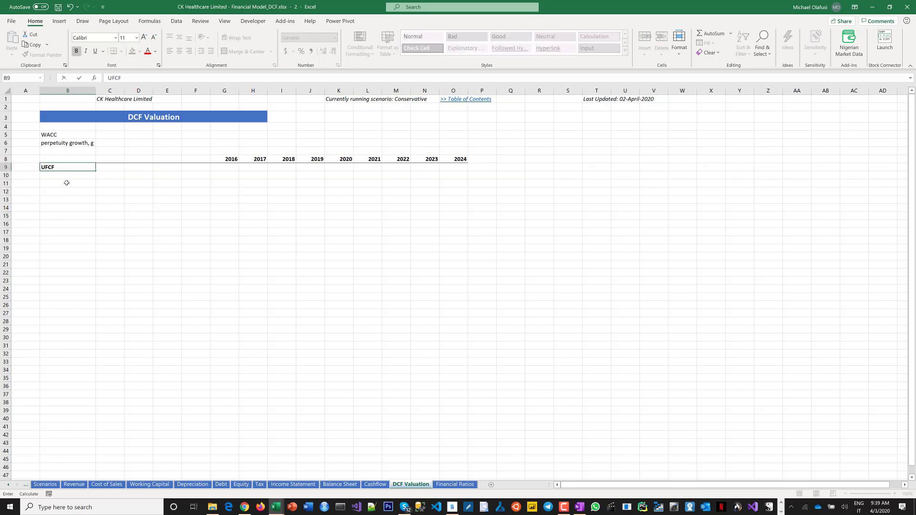
key(Return)
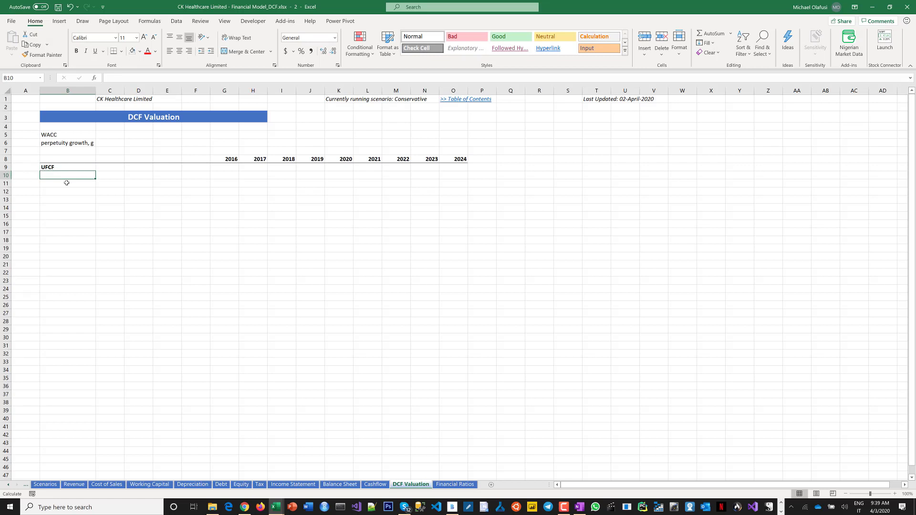
click(67, 183)
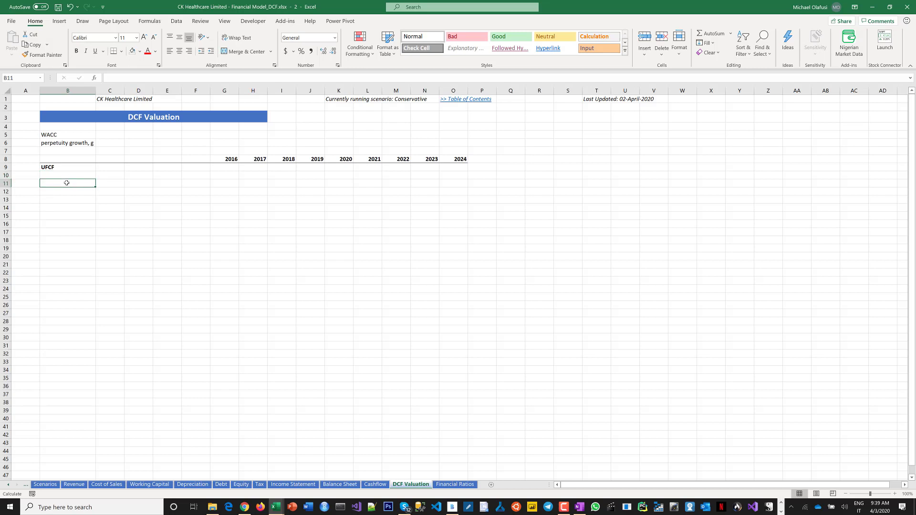
text(Dis)
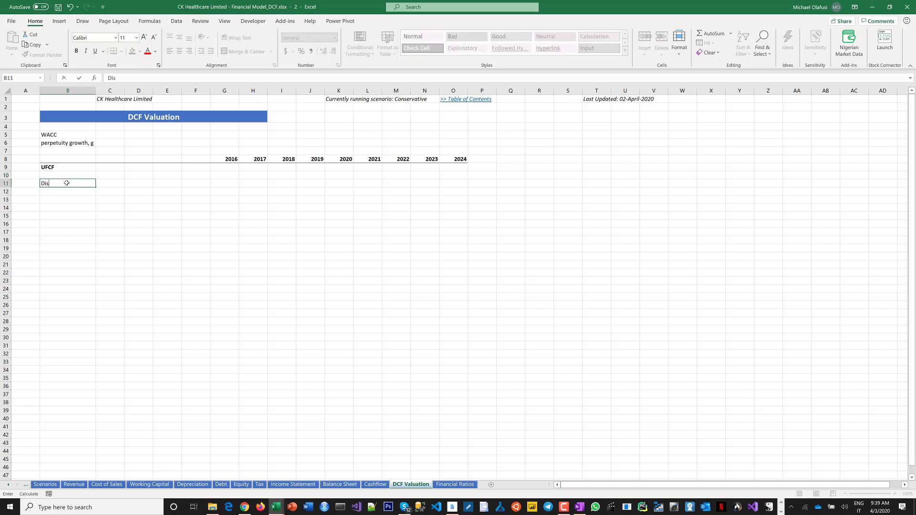
text(count Factor)
key(Return)
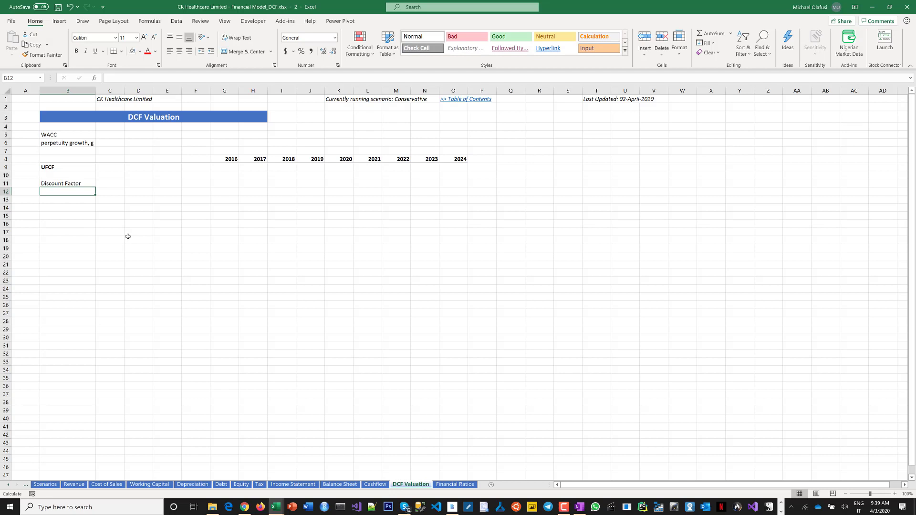
text(PV)
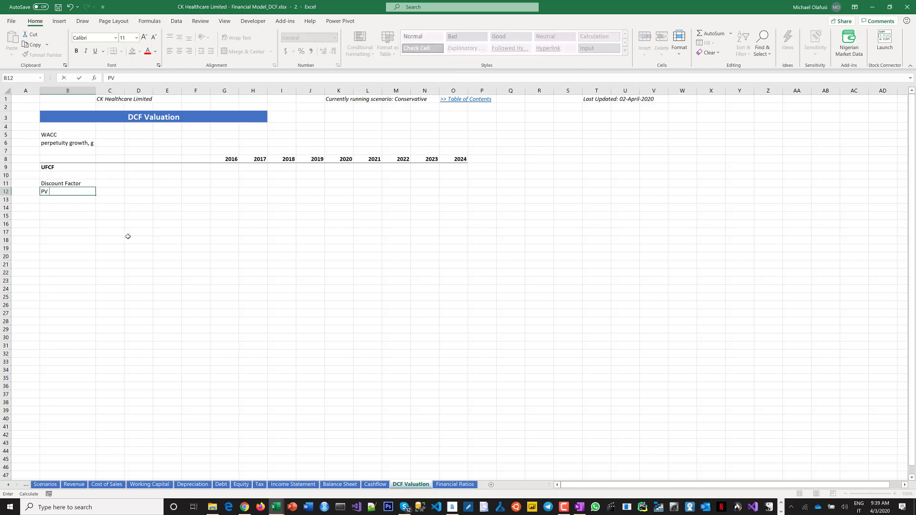
text( of UFCF)
key(Return)
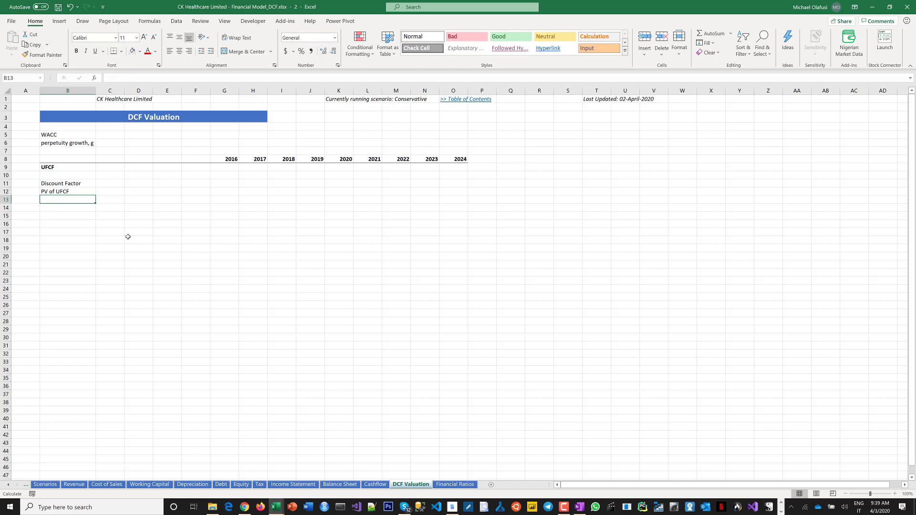
Add a bottom border under the Discount Factor row across B11:O11
drag(52, 186, 452, 186)
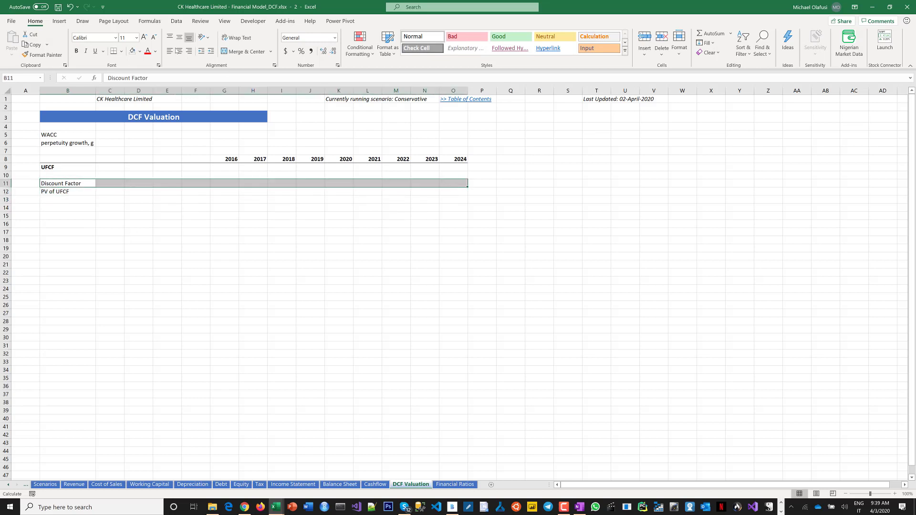
click(113, 51)
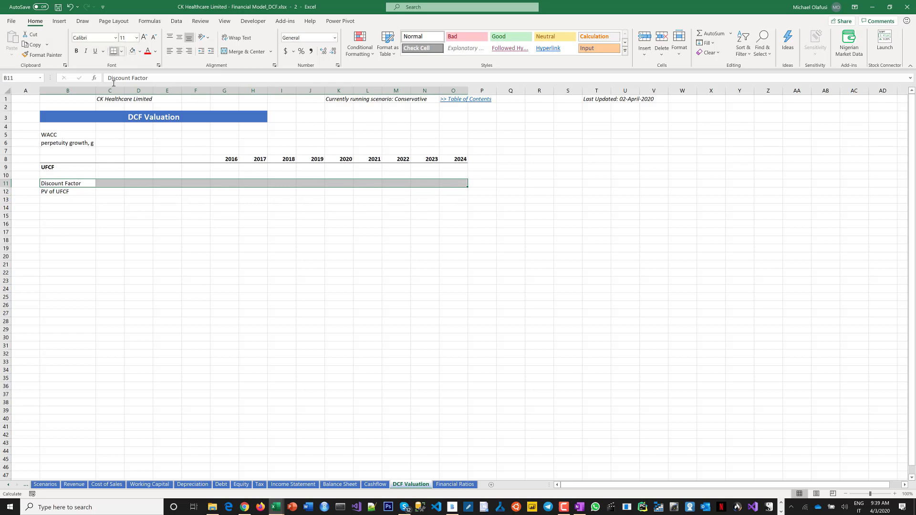
click(142, 224)
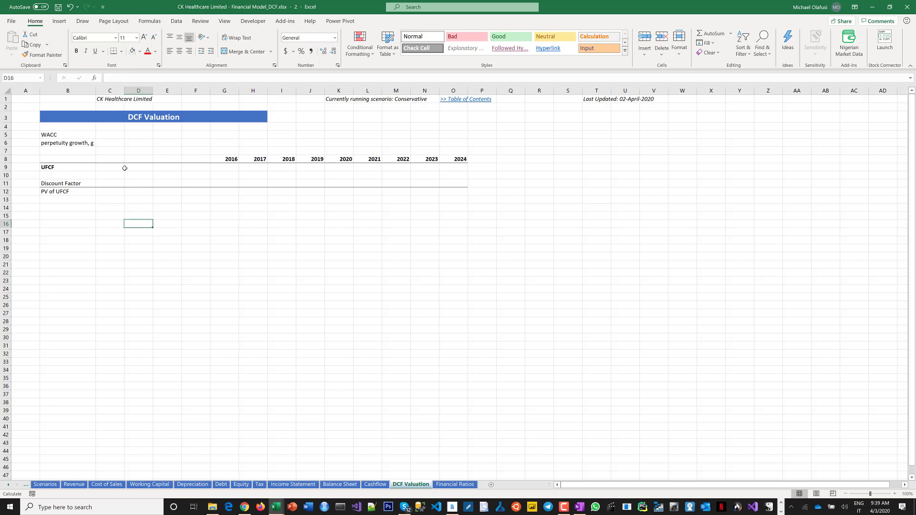
Examine the 2016 to 2019 columns on the DCF Valuation sheet and the same historical years on the Cashflow sheet
click(227, 186)
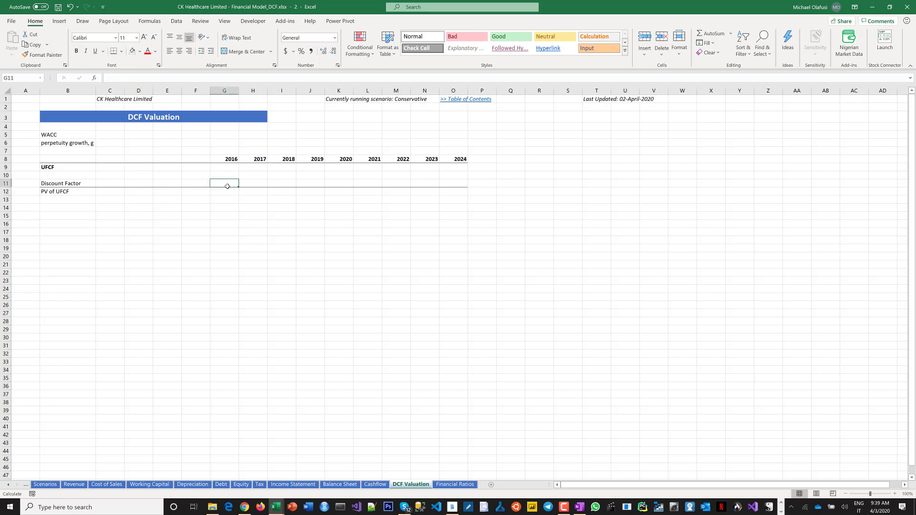
drag(229, 161, 309, 199)
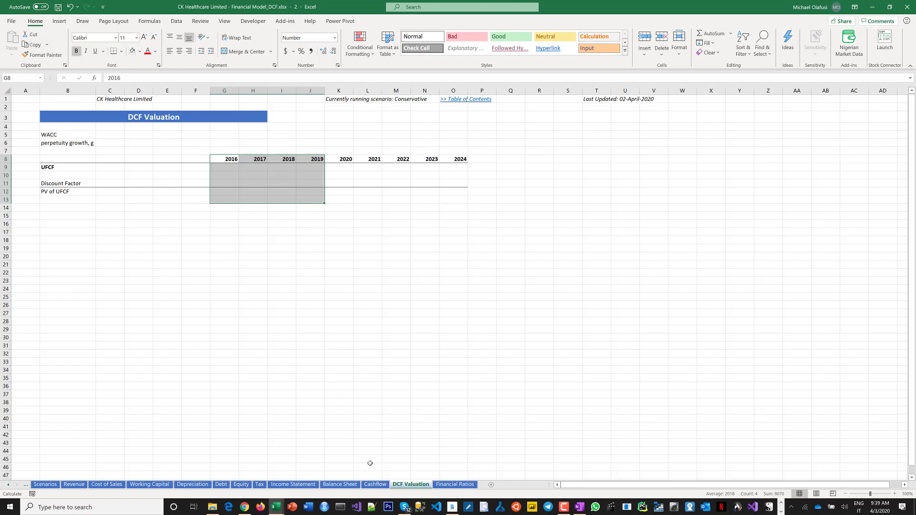
click(375, 485)
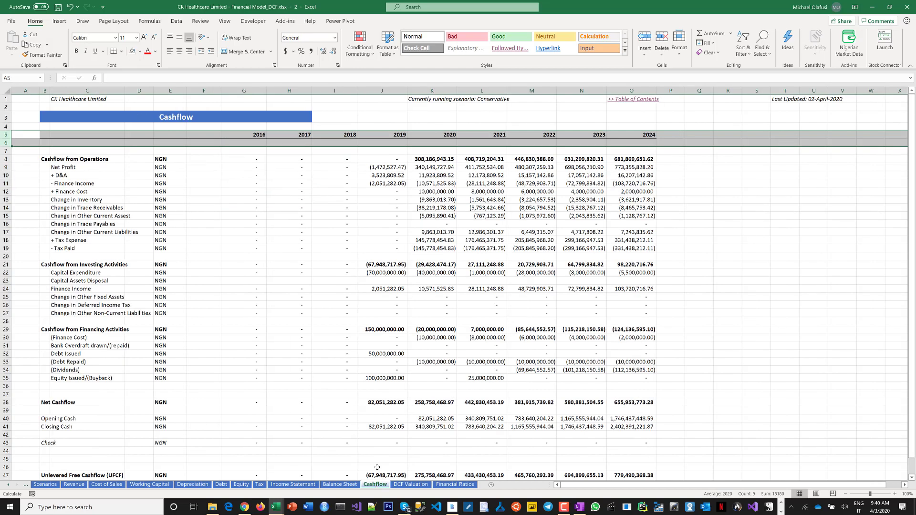
click(339, 264)
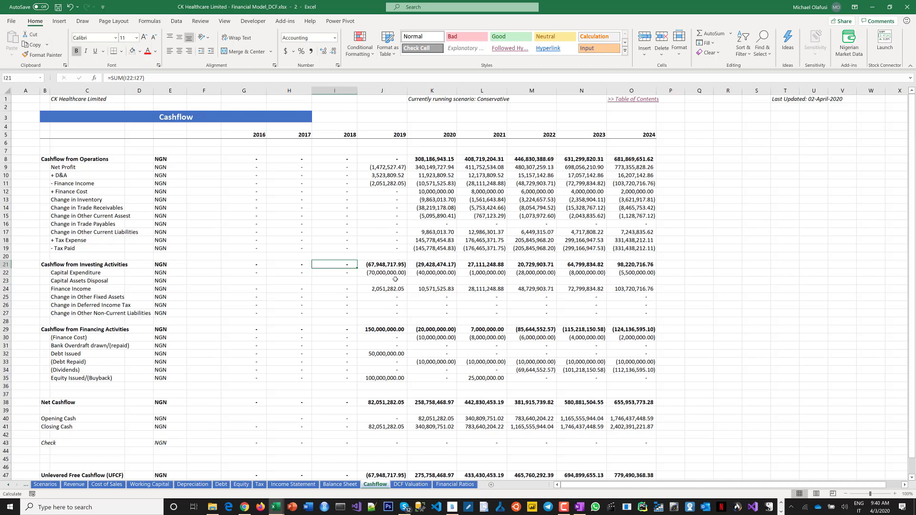
Check the 2019 column on the Cashflow sheet and return to the year headers of the DCF Valuation sheet
drag(382, 135, 384, 340)
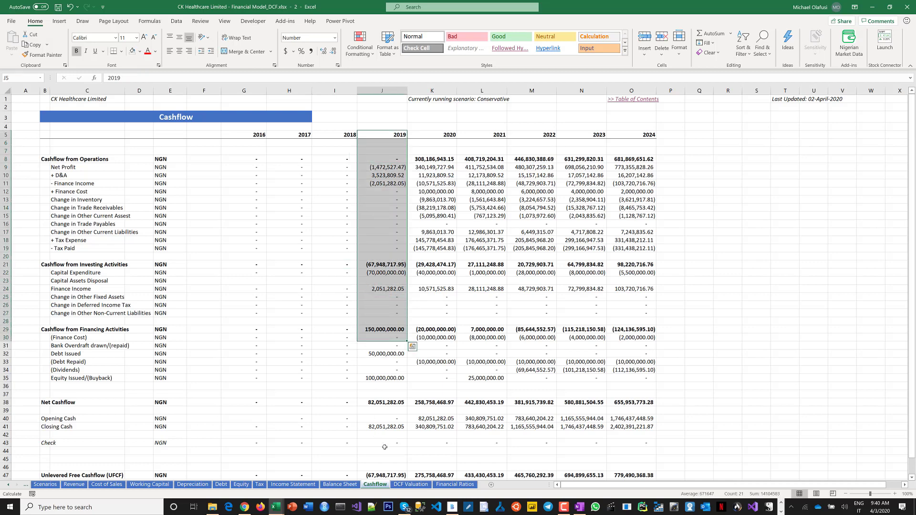
click(409, 485)
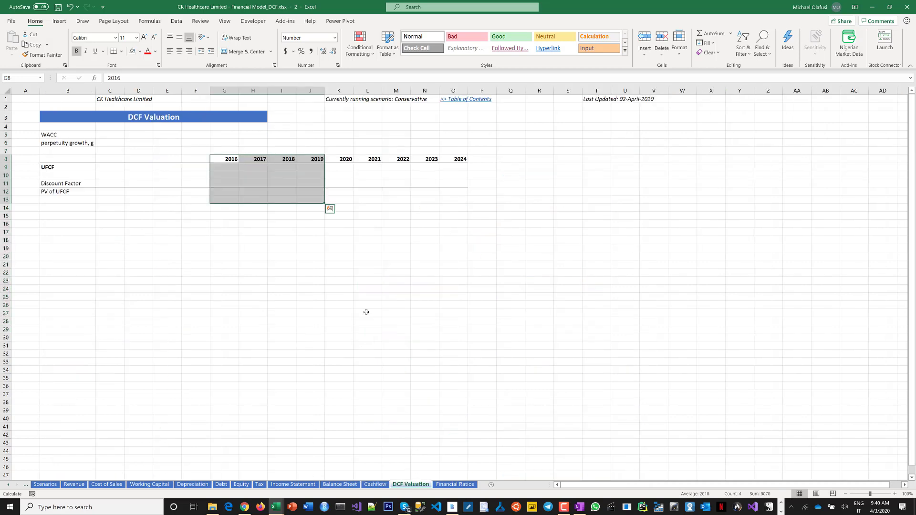
click(283, 264)
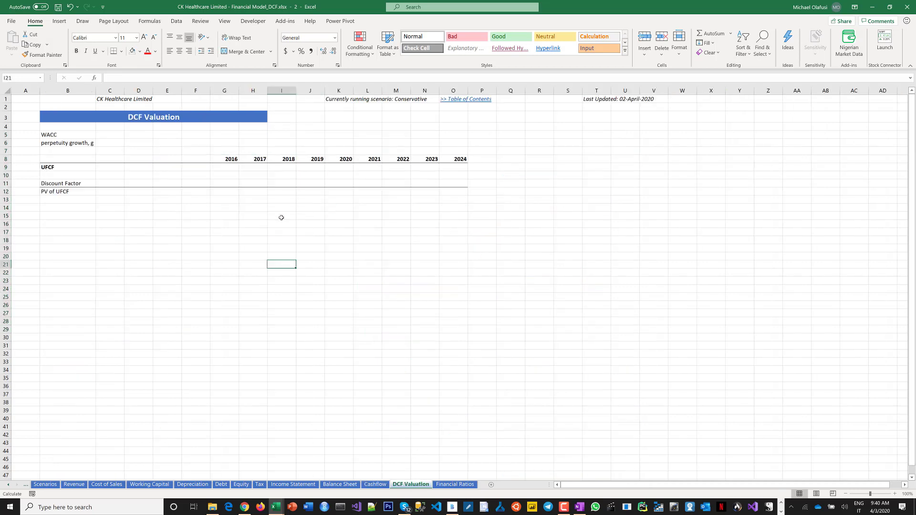
click(230, 159)
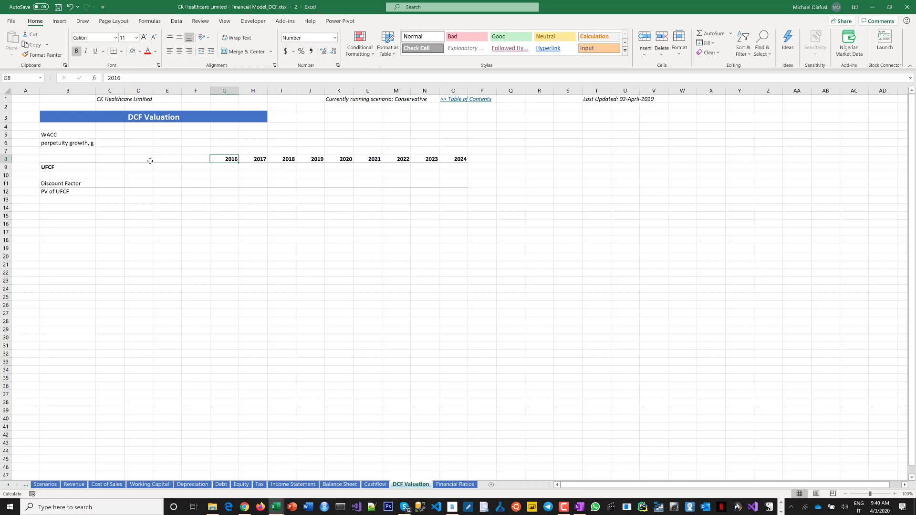
Shade the range C9:I12 on the DCF Valuation sheet with a light grey pattern fill
click(116, 167)
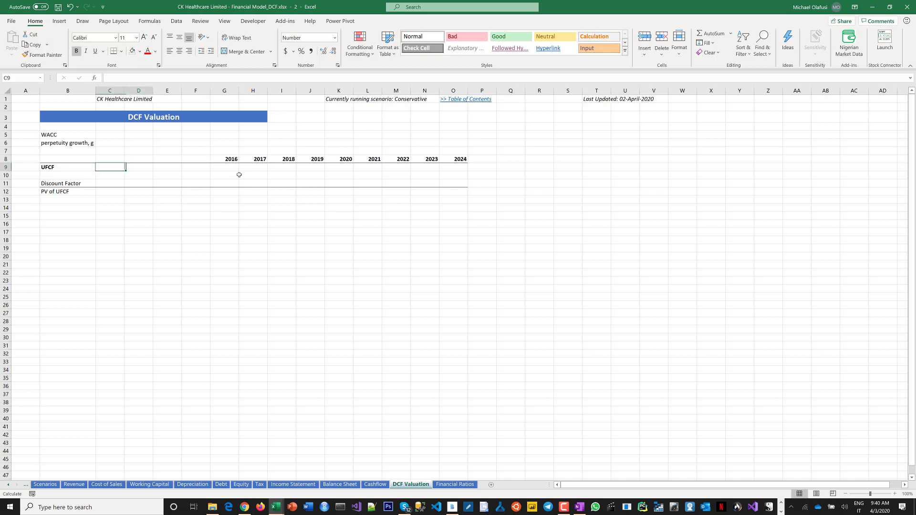
drag(239, 175, 288, 189)
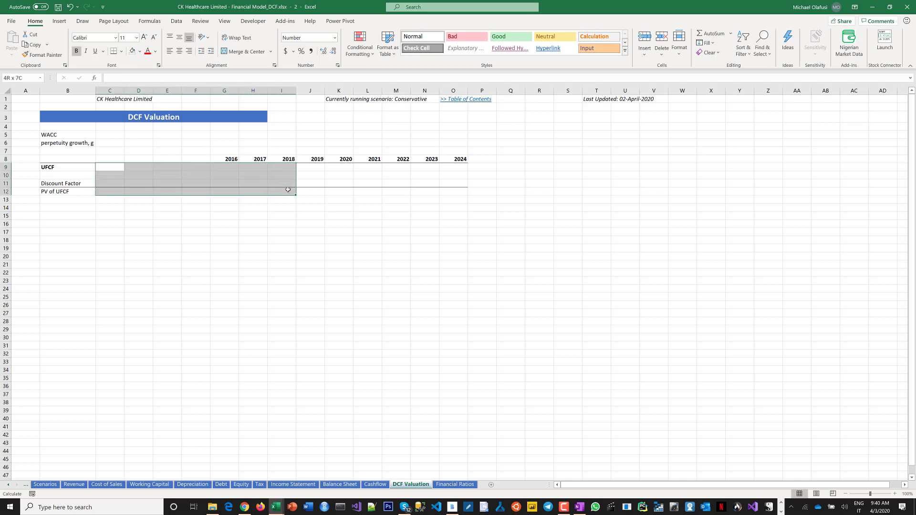
right_click(180, 180)
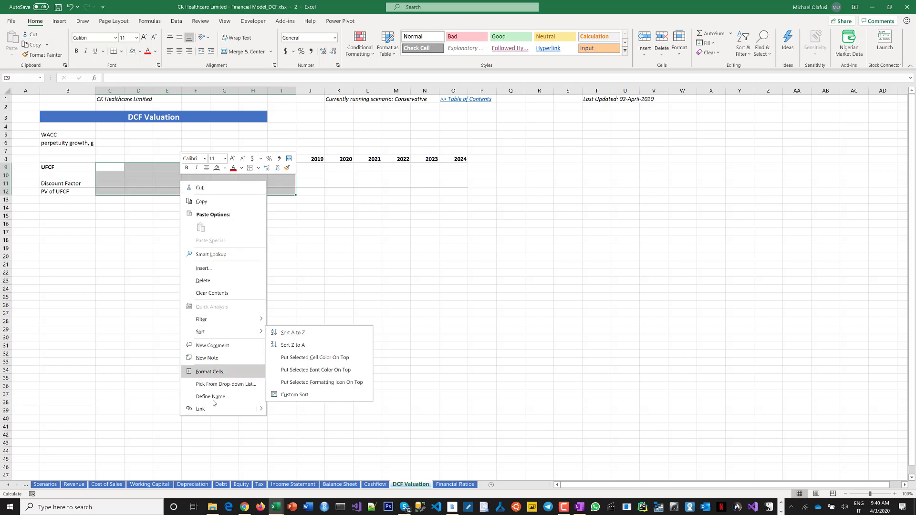
click(214, 376)
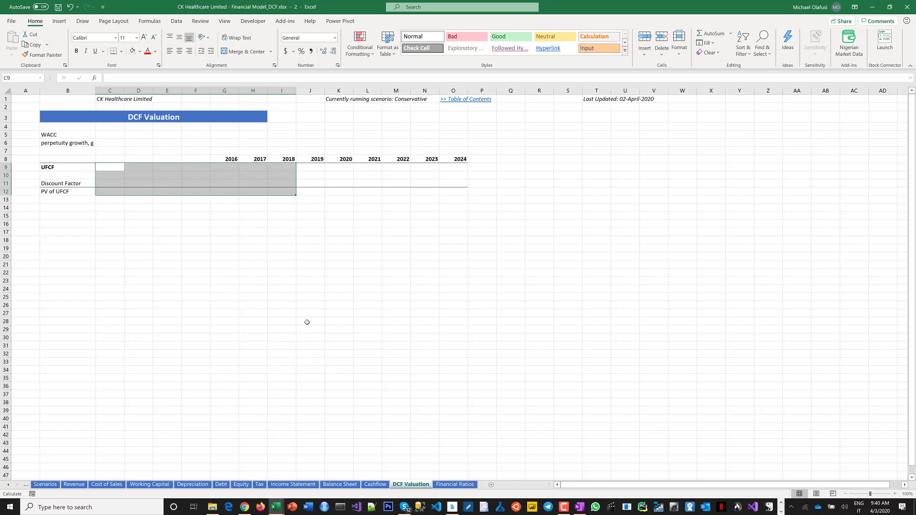
click(219, 285)
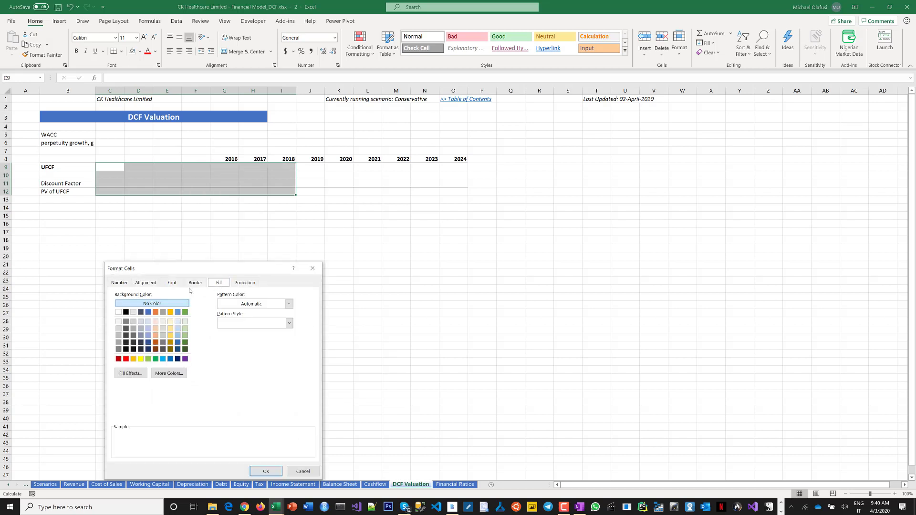
click(249, 327)
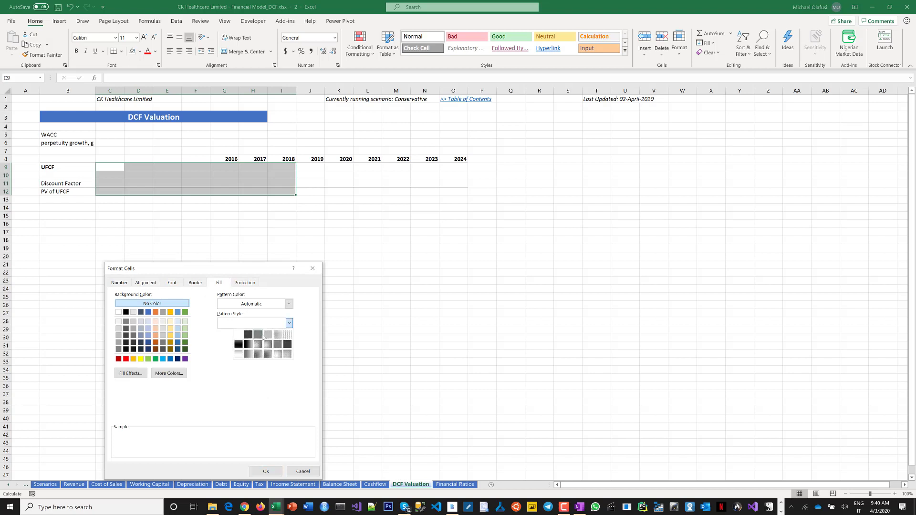
click(267, 334)
click(266, 471)
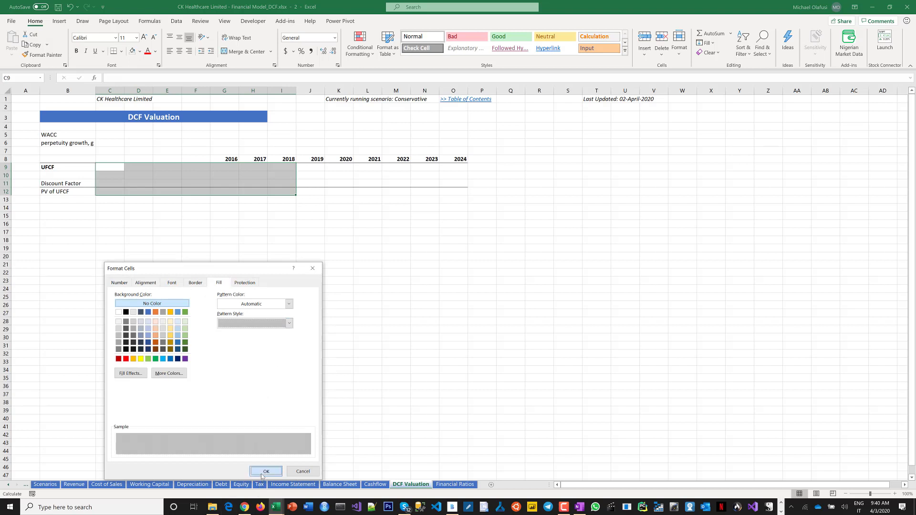
click(302, 325)
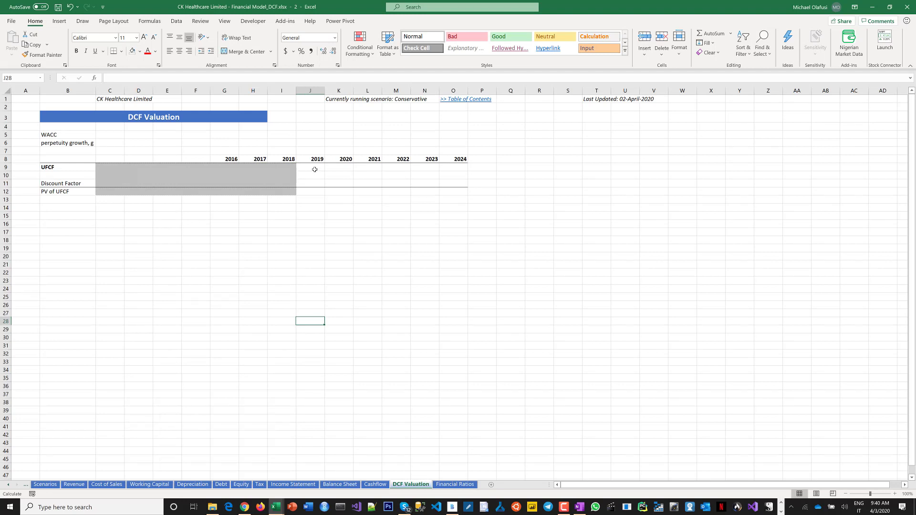
Enter the summary labels PV of UFCF in B15 and Continuing Value in B16
click(52, 217)
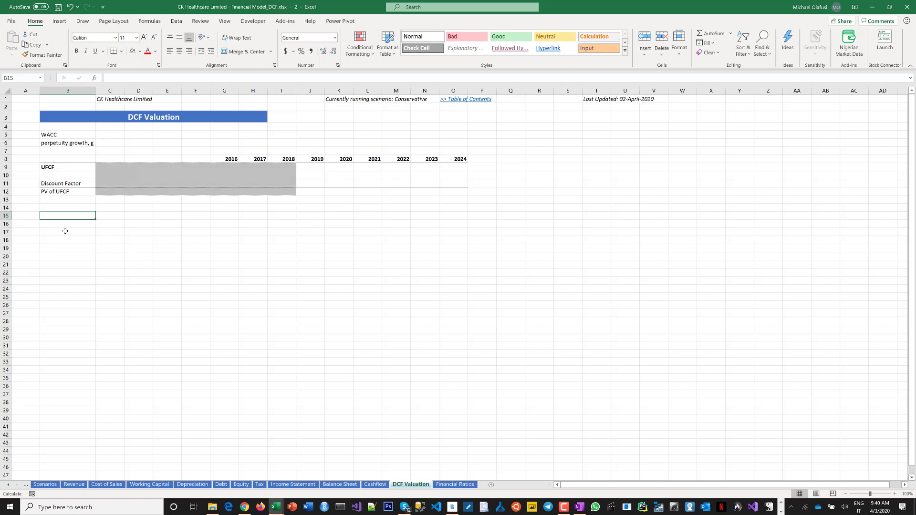
text(PV)
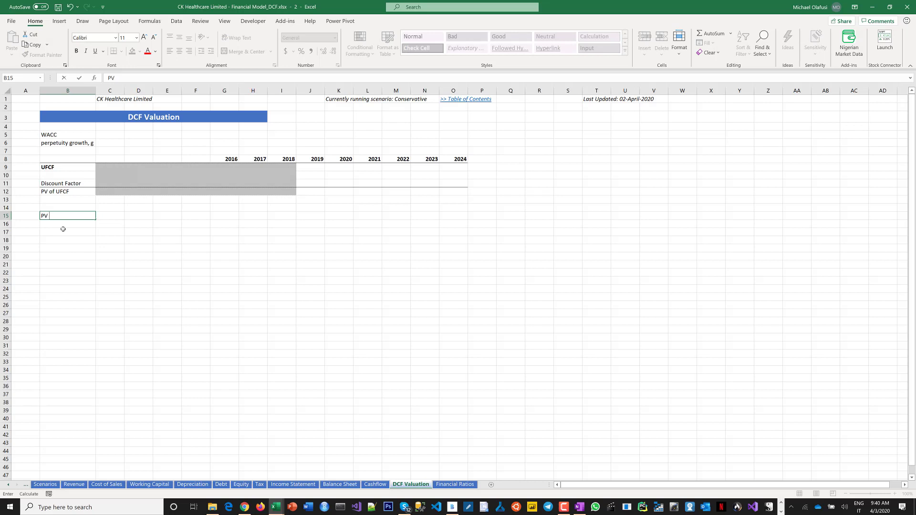
text( of)
text(UFCF)
key(Return)
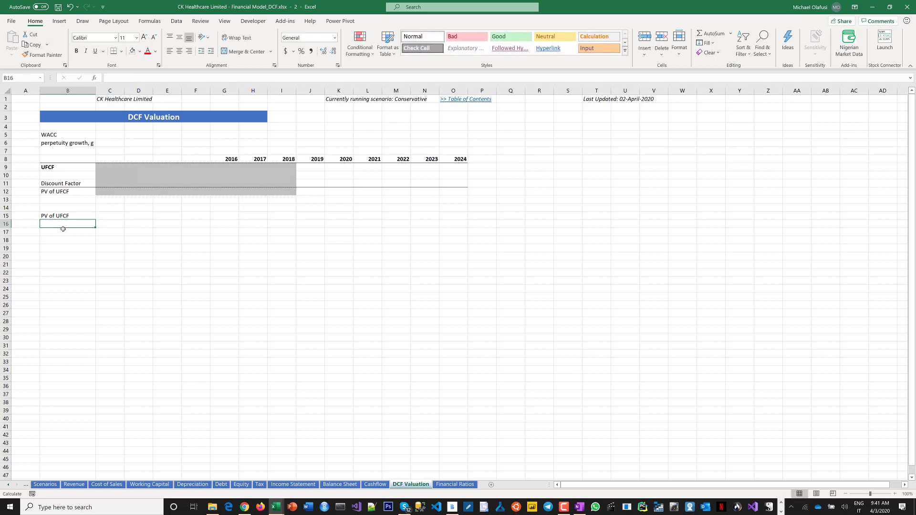
text(Con)
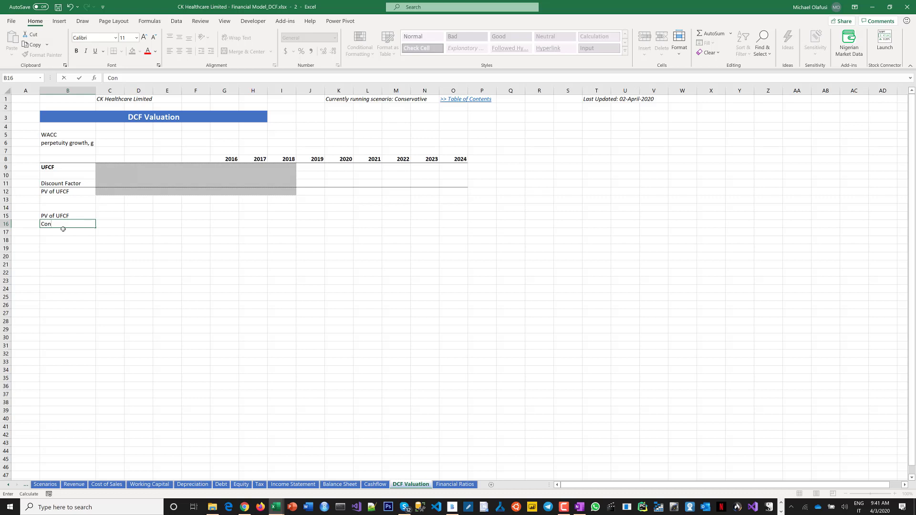
key(Escape)
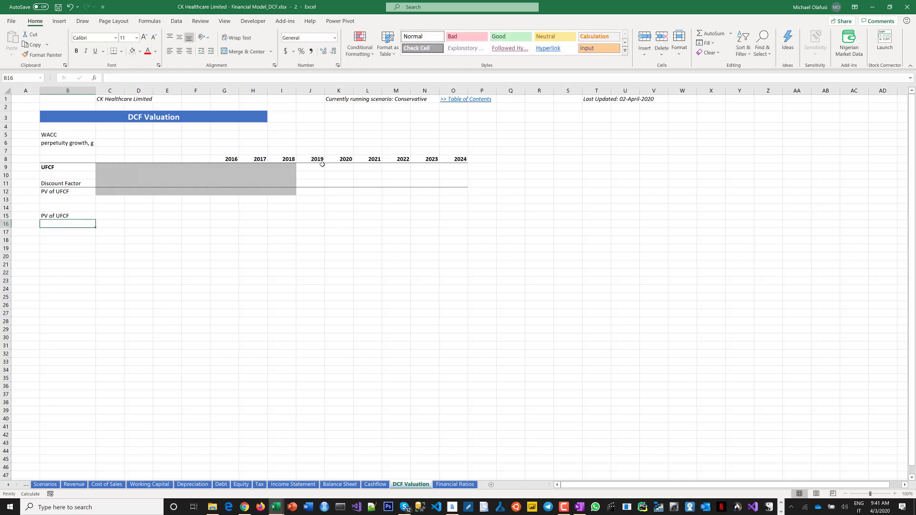
drag(315, 159, 461, 161)
click(83, 224)
text(Continu)
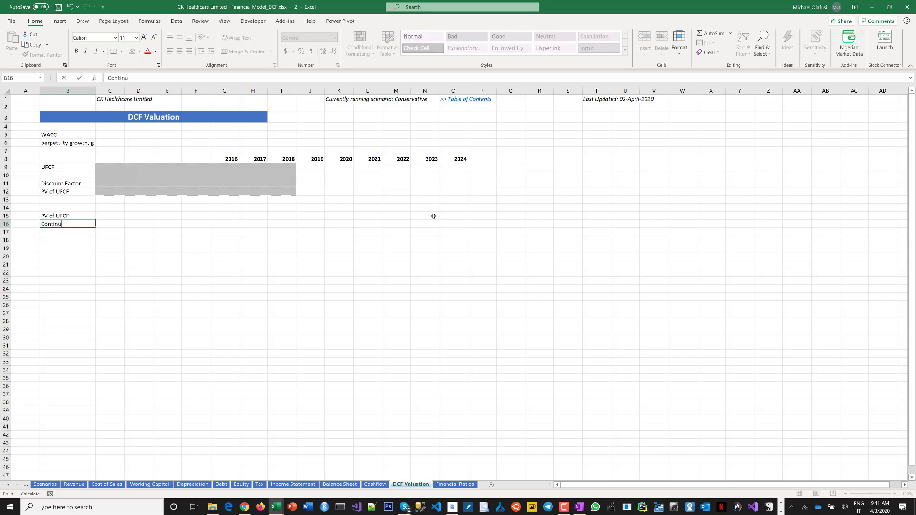
text(ing Value)
key(Return)
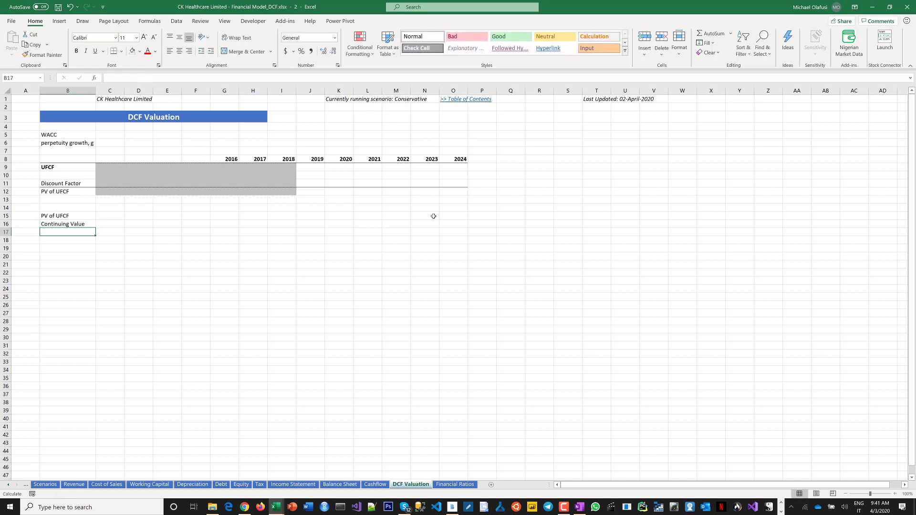
Enter the labels PV of Continuing Value in B17 and Enterprise Value in B18
text(PV of)
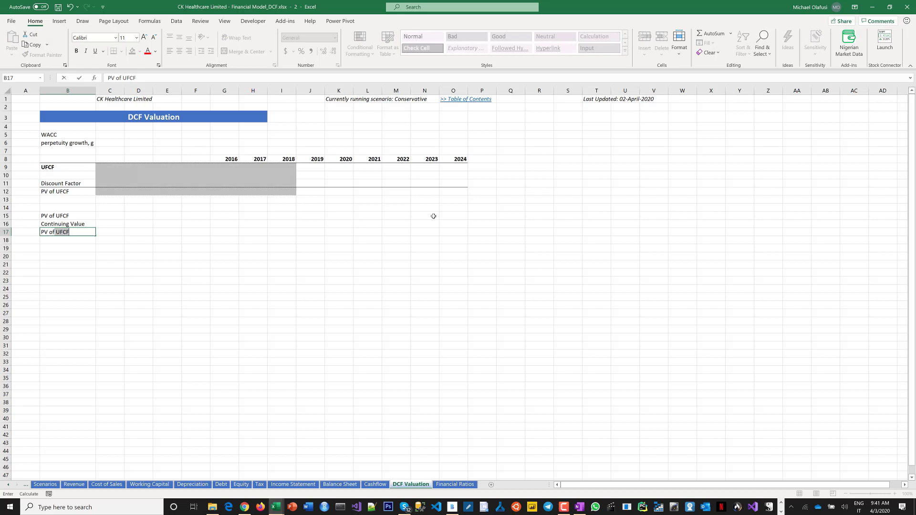
text( c)
text(Continuing Value)
key(Return)
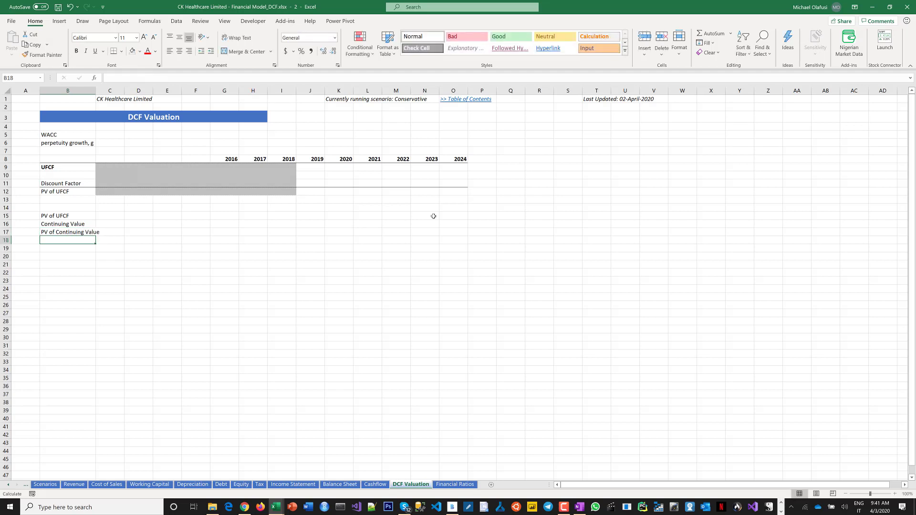
text(Entre)
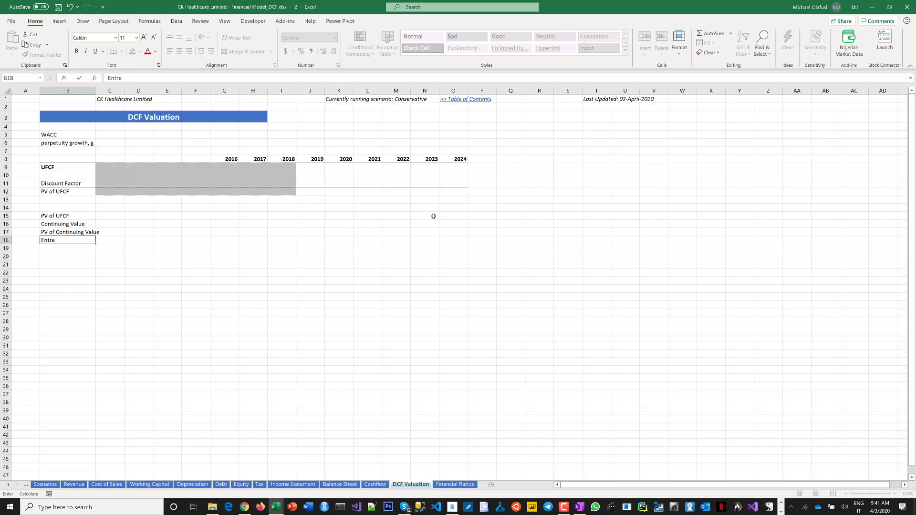
key(BackSpace)
key(BackSpace)
text(erprie)
key(BackSpace)
text(se Value)
key(Return)
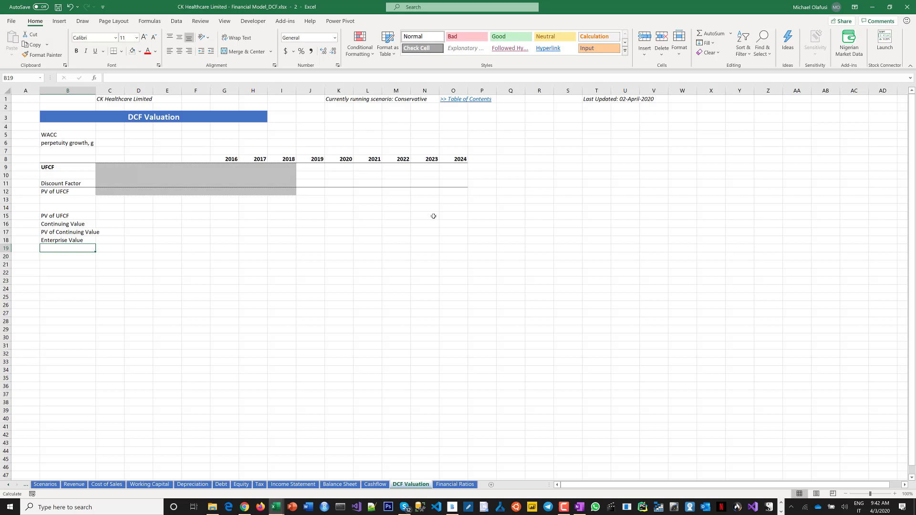
Make the Enterprise Value label bold and add a bottom border across B17:D17
click(54, 240)
key(ctrl+b)
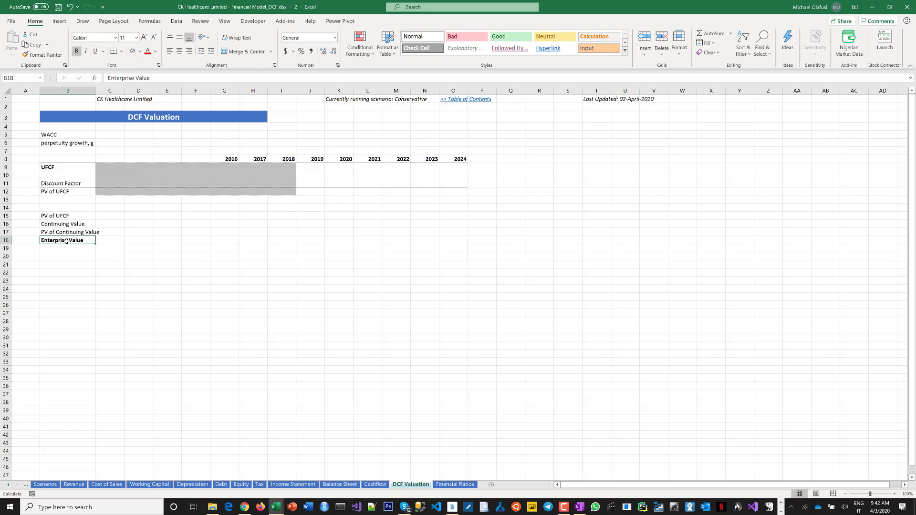
drag(67, 233, 126, 231)
click(113, 51)
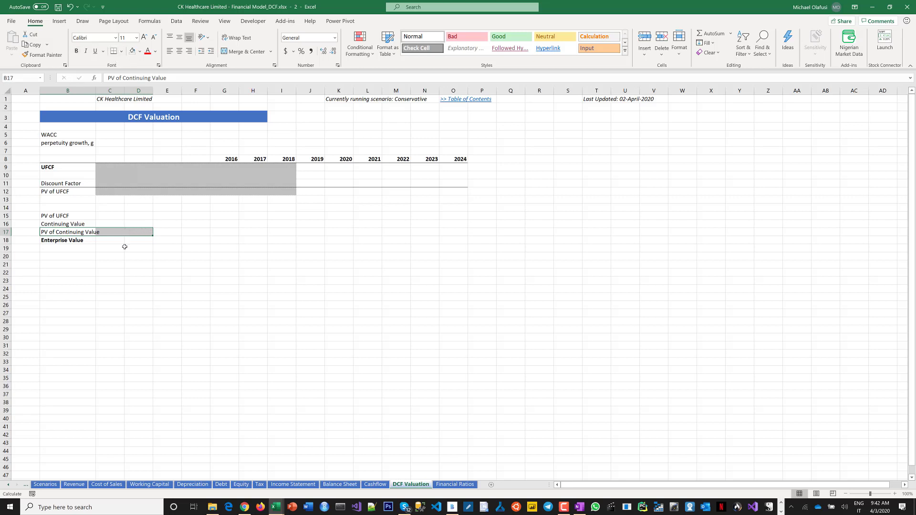
Fill D15:D18 with the currency unit NGN and widen column B slightly to fit the summary labels
click(135, 225)
drag(139, 213, 141, 237)
text(NGN)
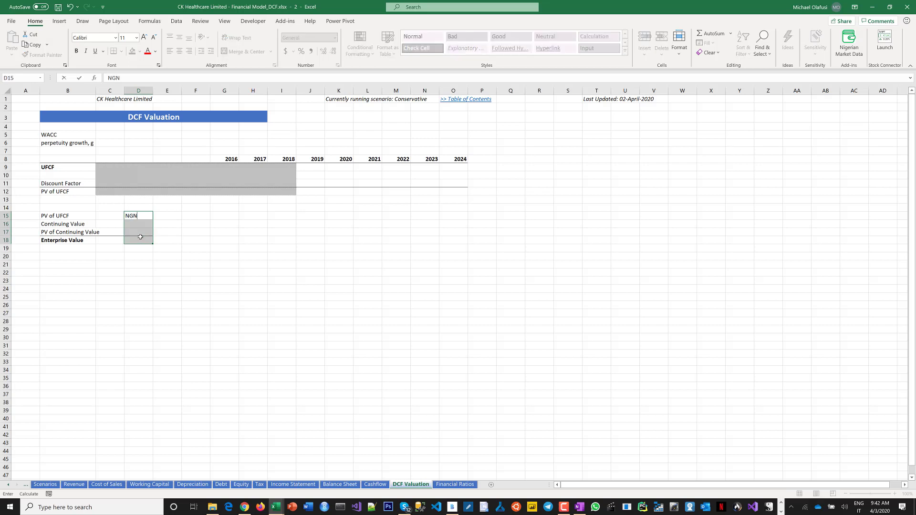
key(ctrl+Return)
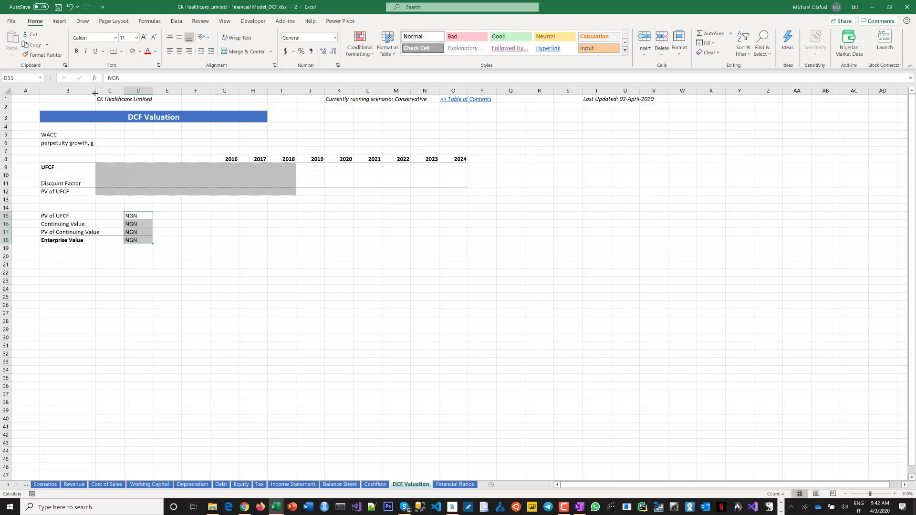
drag(95, 91, 101, 92)
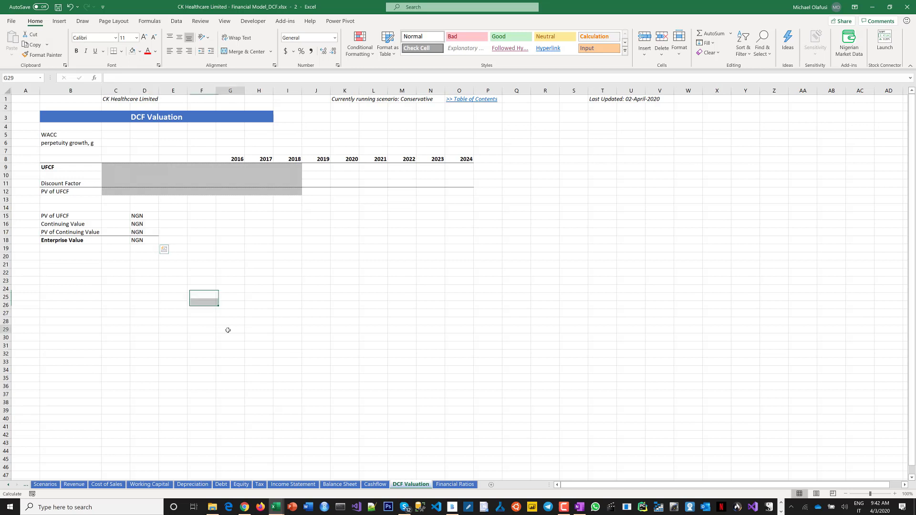
click(227, 329)
click(263, 302)
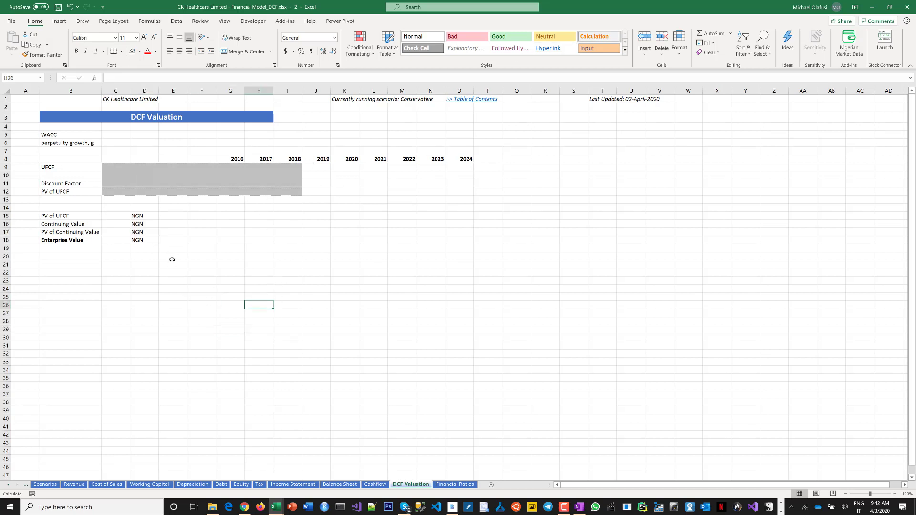
Place the DCF Valuation window beside the Cashflow window and link the 2019 UFCF in J9 to Cashflow!J47
key(super+Right)
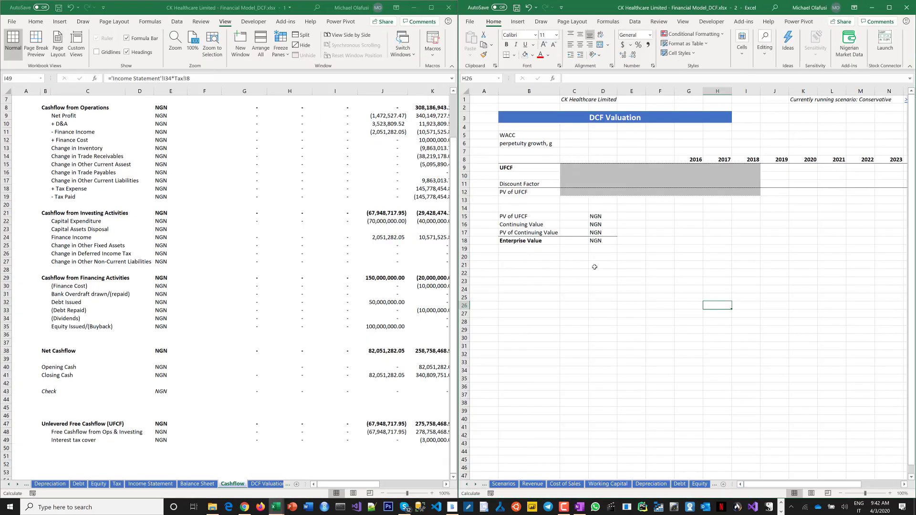
click(595, 266)
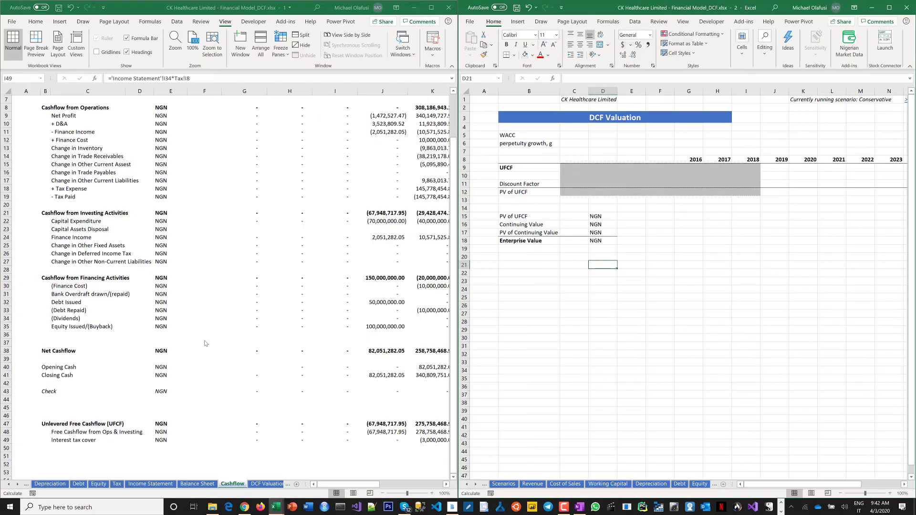
click(252, 366)
click(775, 170)
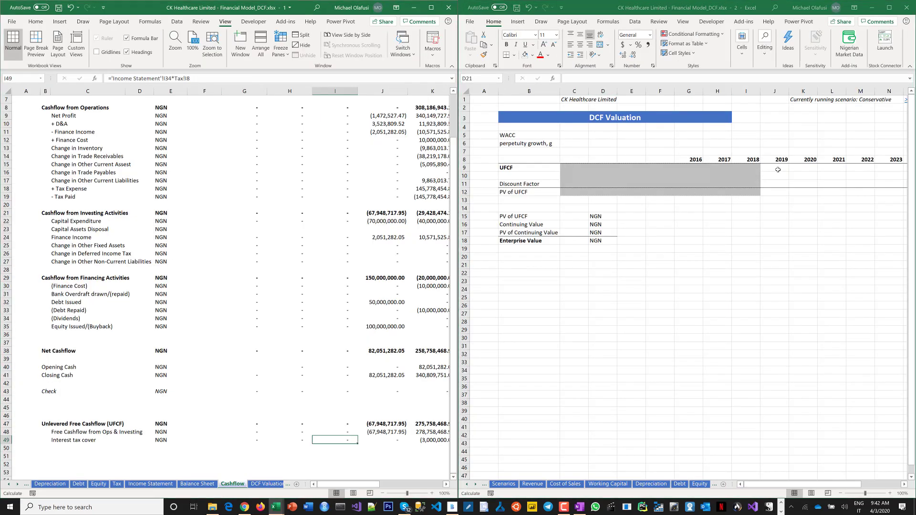
click(776, 170)
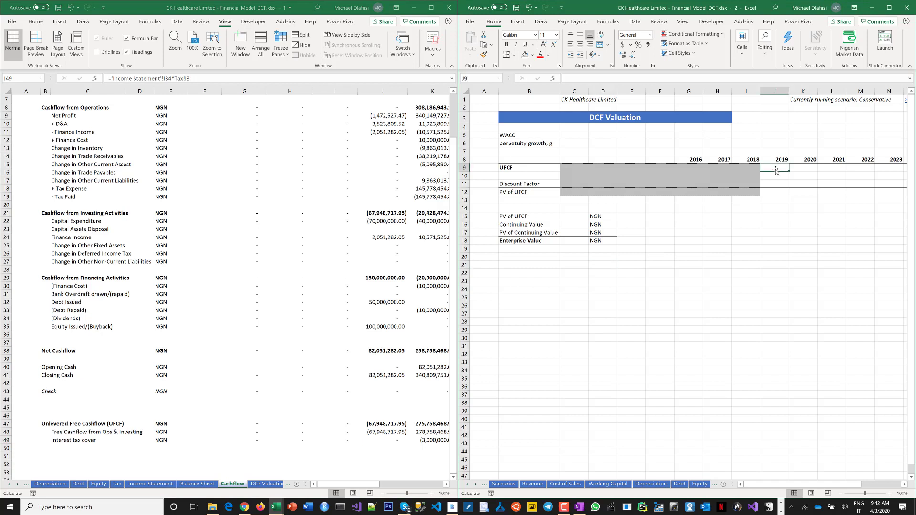
text(=)
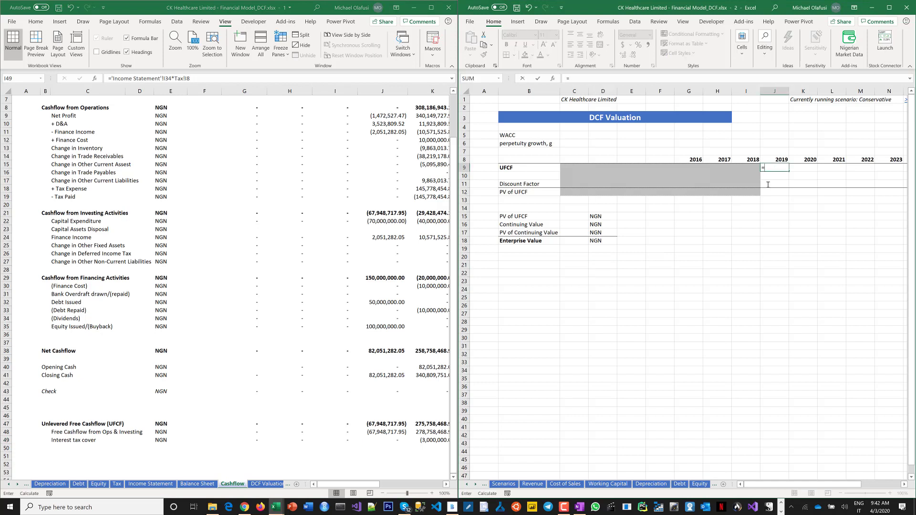
click(375, 424)
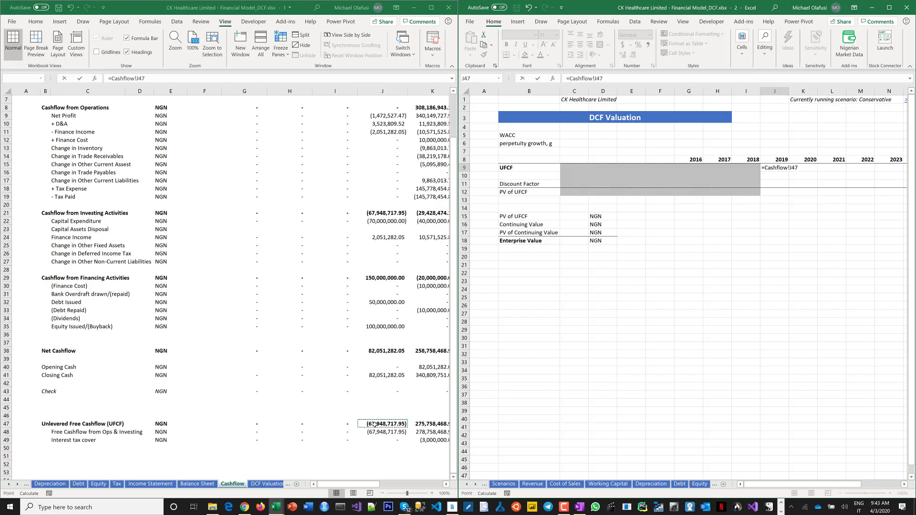
key(Return)
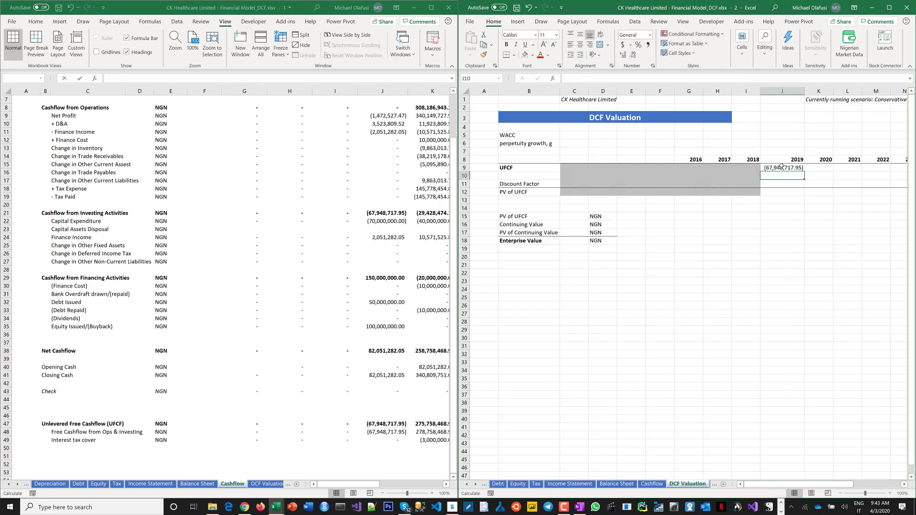
Fill the UFCF link from J9 across to O9 for 2020 to 2024 and autofit columns J:O
click(799, 166)
drag(804, 172, 848, 178)
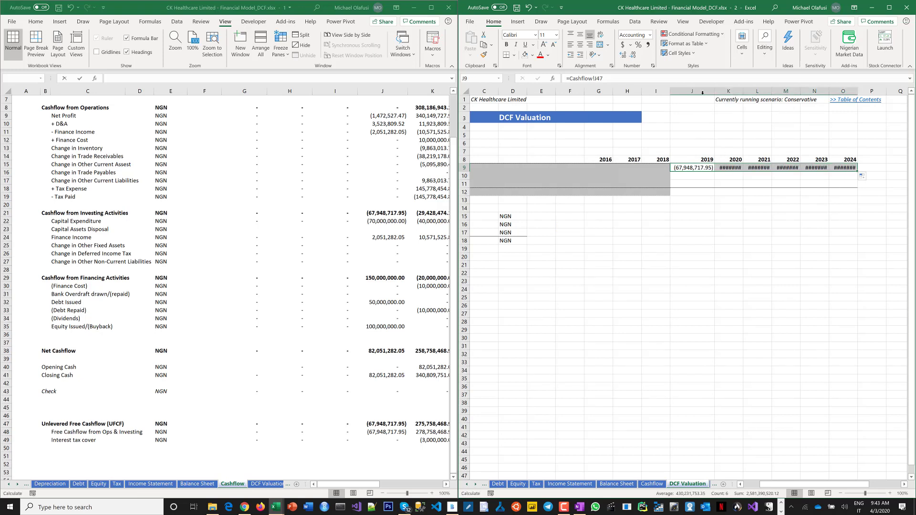
drag(697, 91, 843, 91)
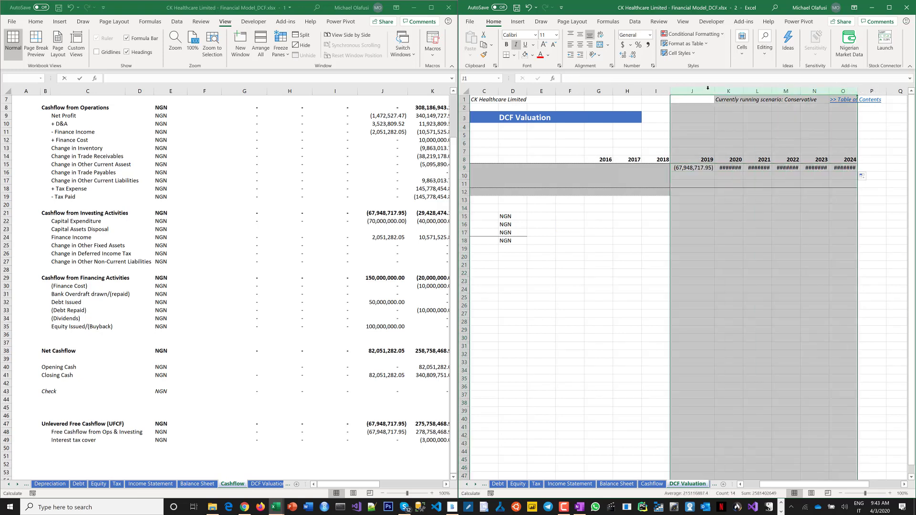
double_click(713, 92)
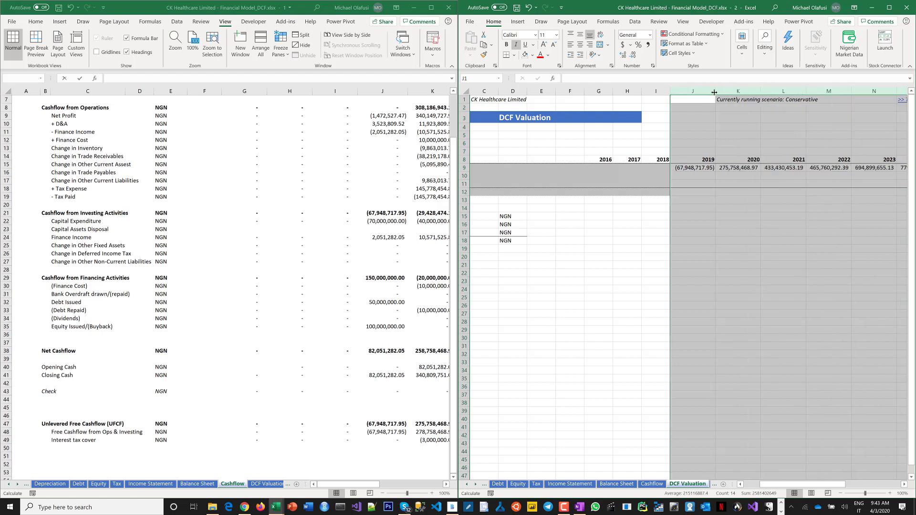
click(778, 263)
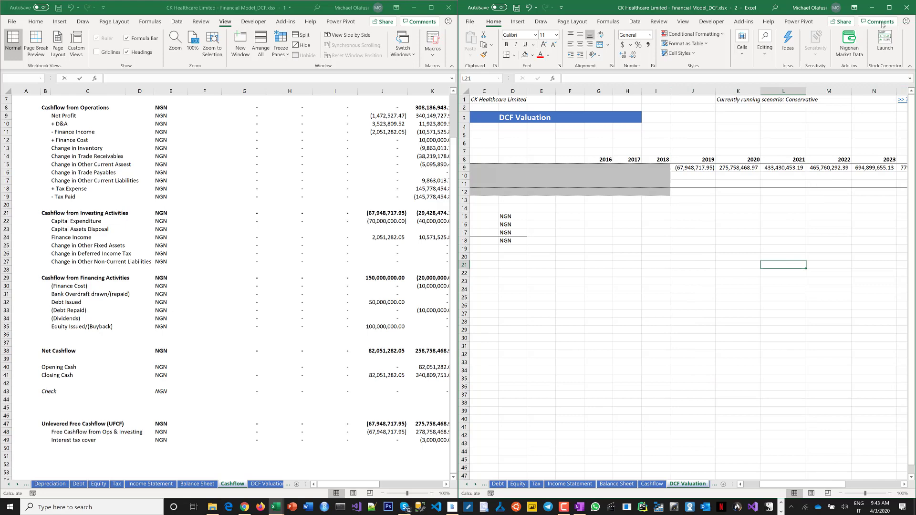
click(889, 7)
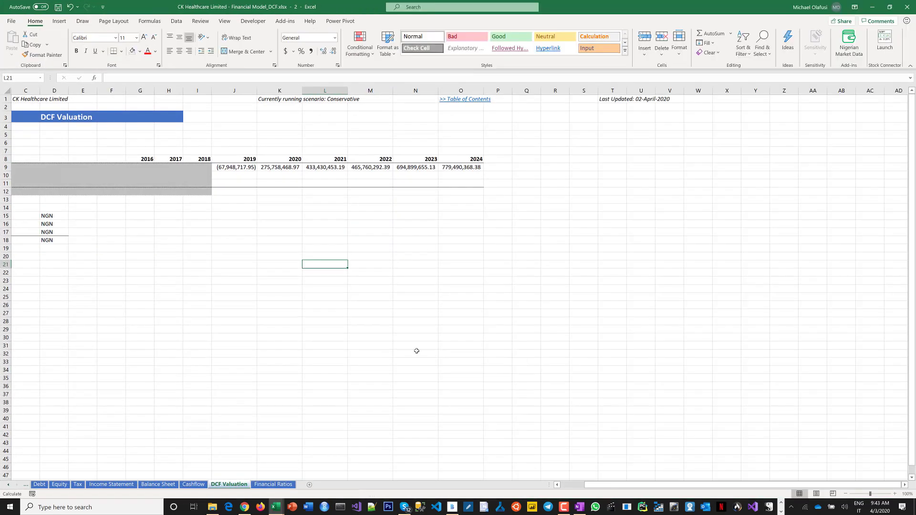
Fill the WACC and perpetuity growth input cells, C5:C6, with the blue theme colour
drag(606, 487, 545, 488)
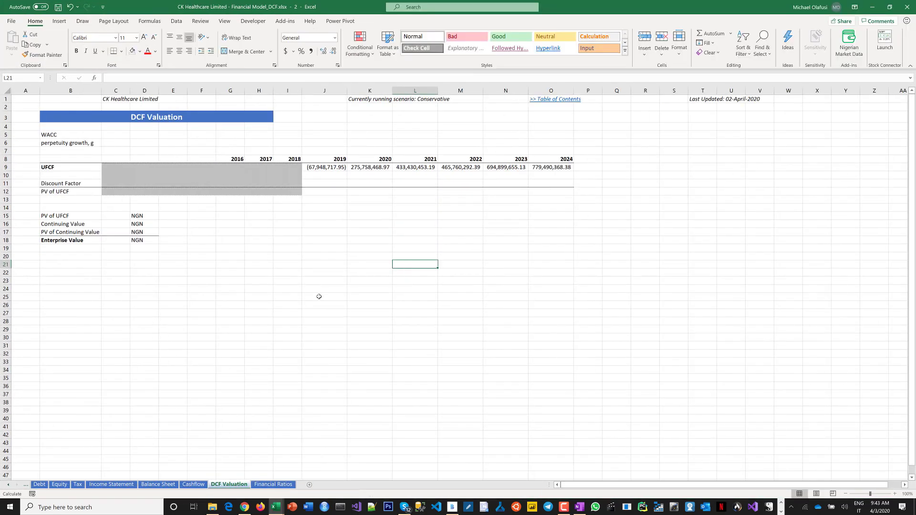
click(319, 296)
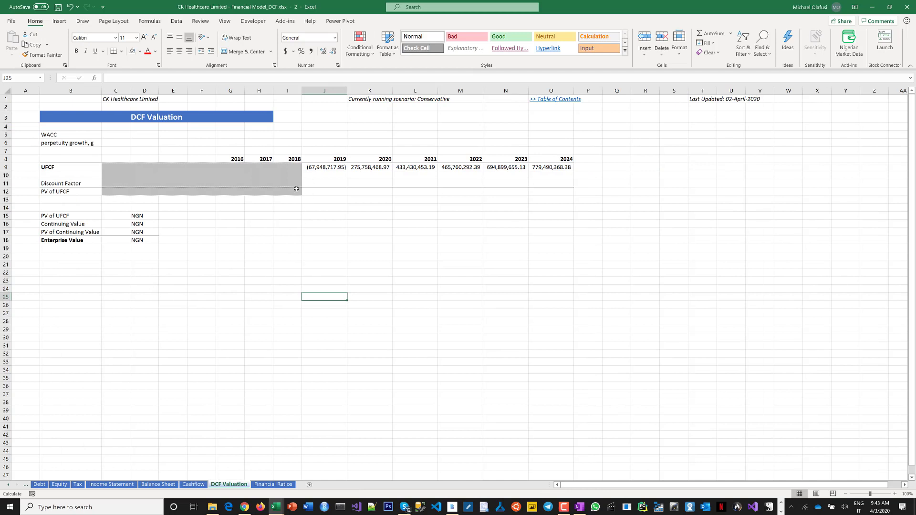
click(113, 137)
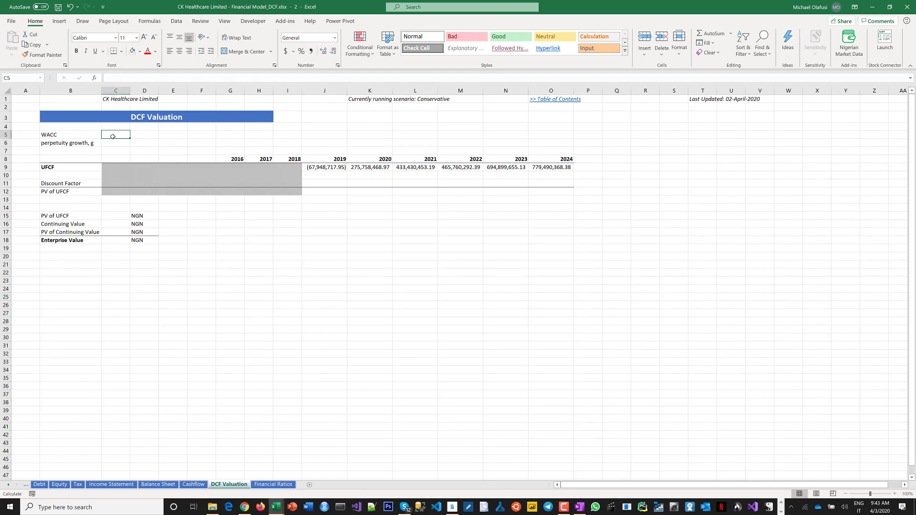
click(110, 143)
click(111, 135)
drag(111, 135, 111, 143)
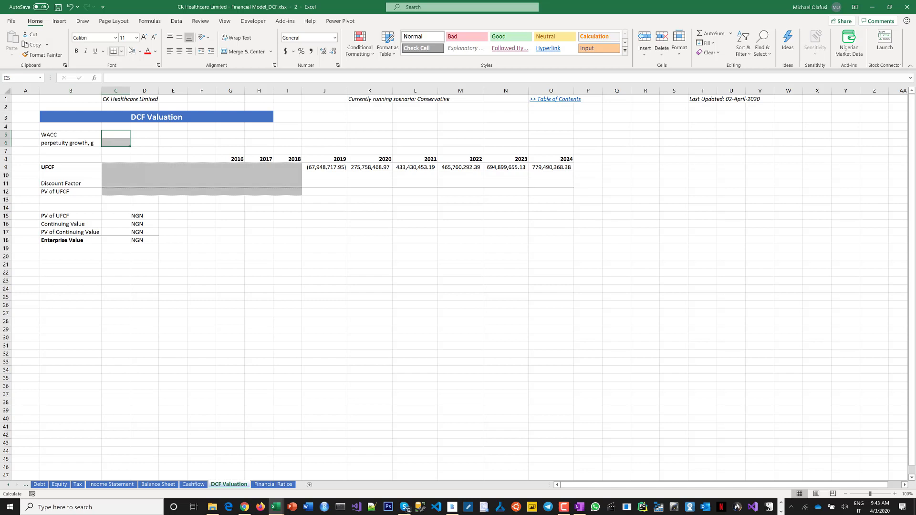
click(139, 51)
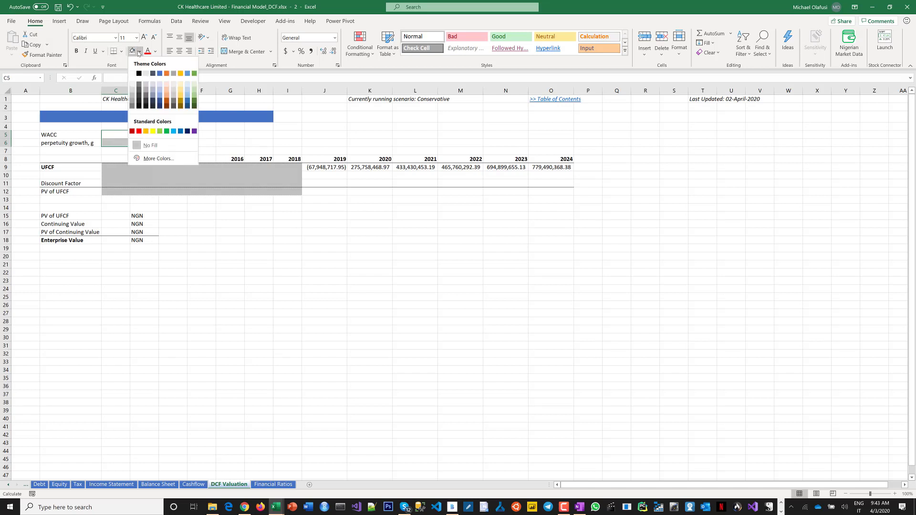
click(160, 73)
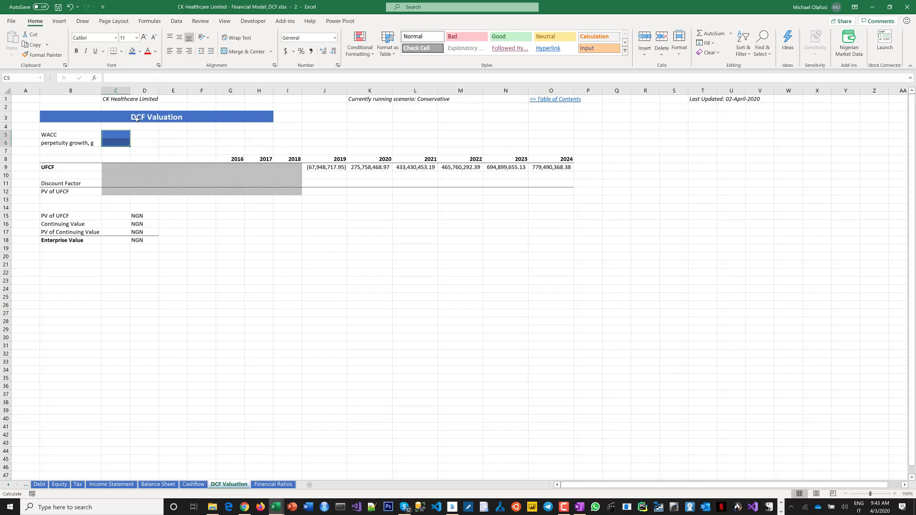
Apply white borders to the WACC and perpetuity growth input cells, C5:C6
click(121, 52)
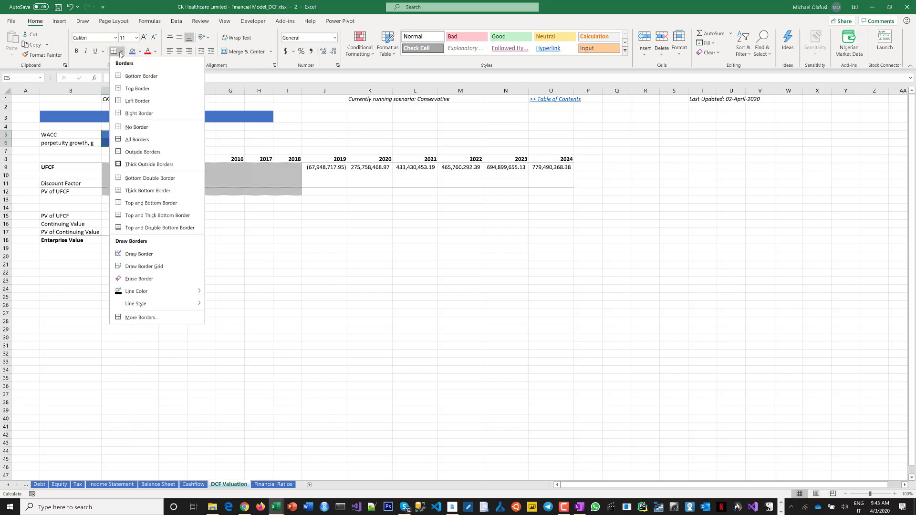
click(158, 318)
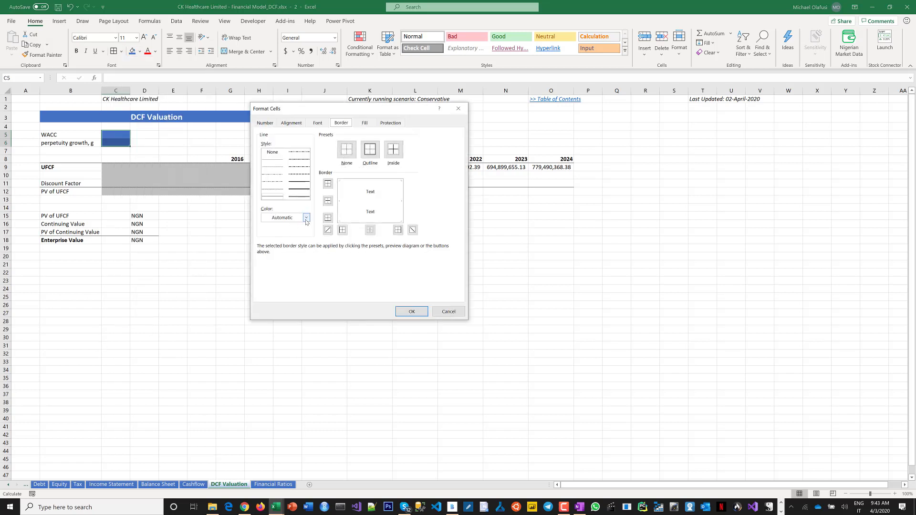
click(306, 220)
click(266, 252)
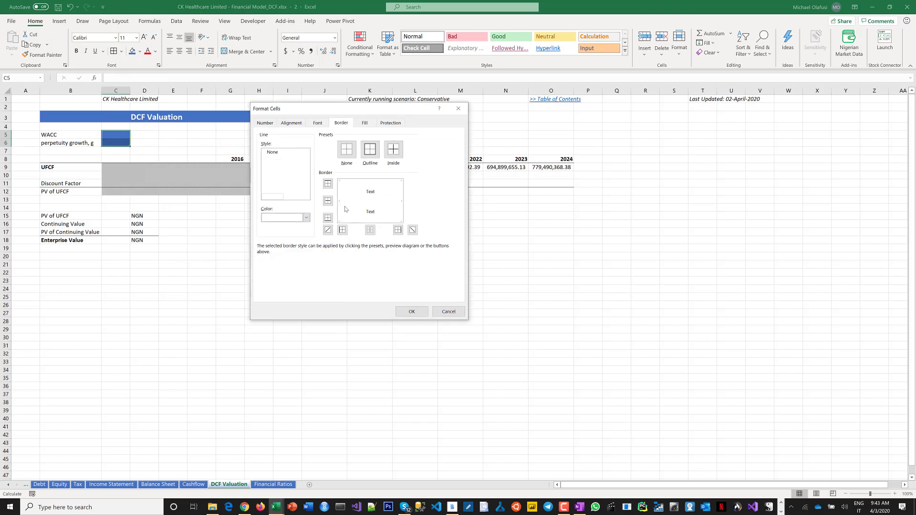
click(357, 202)
click(328, 230)
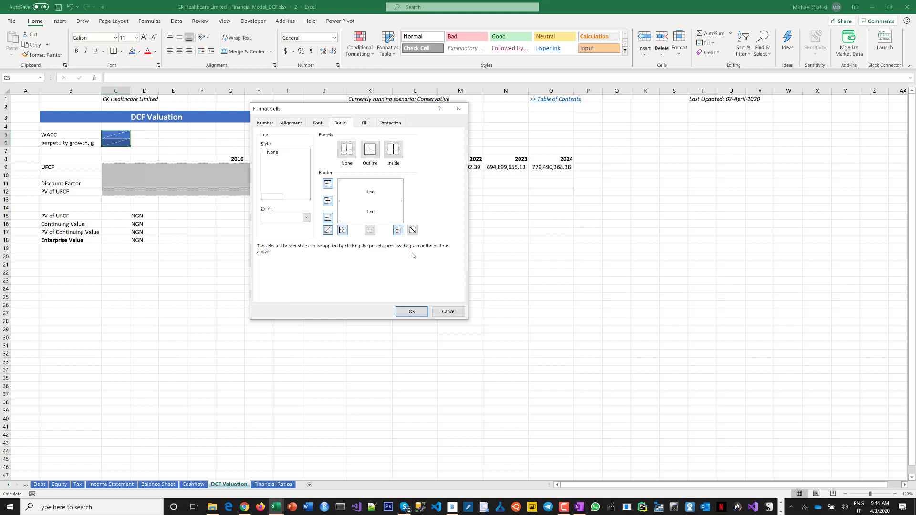
click(417, 313)
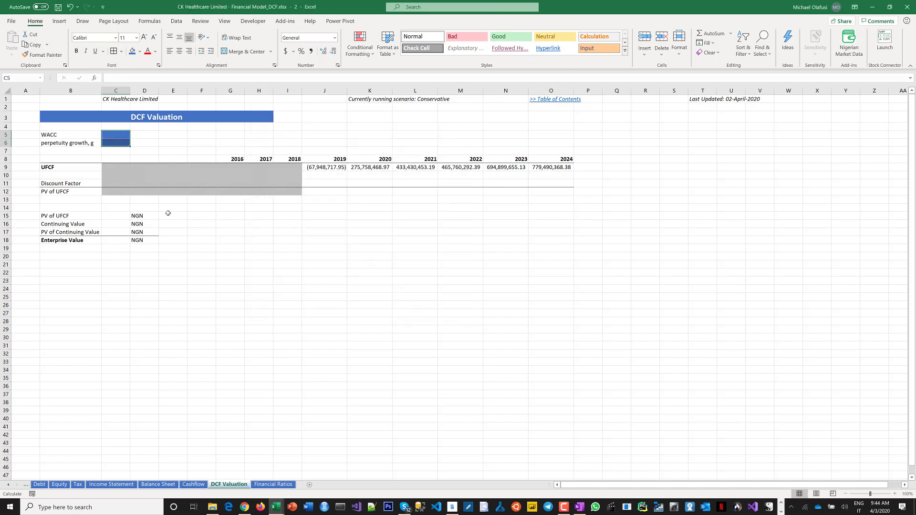
click(122, 274)
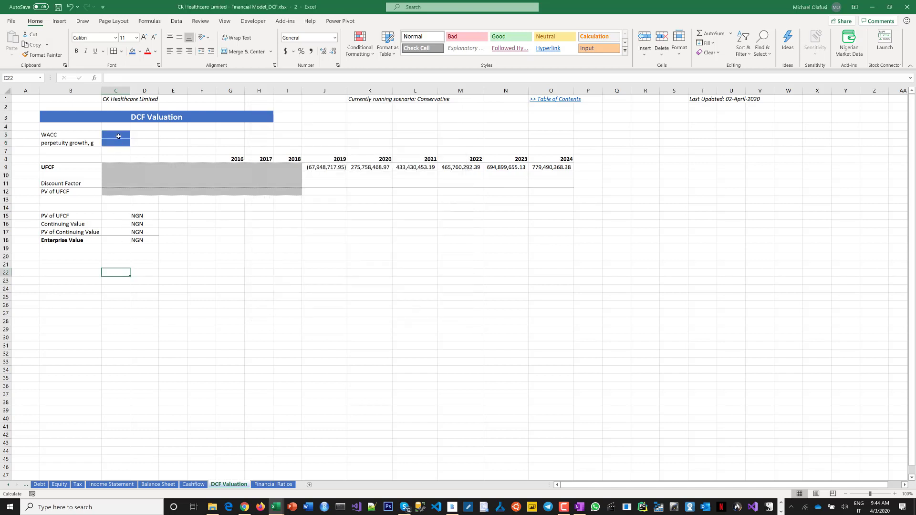
click(305, 240)
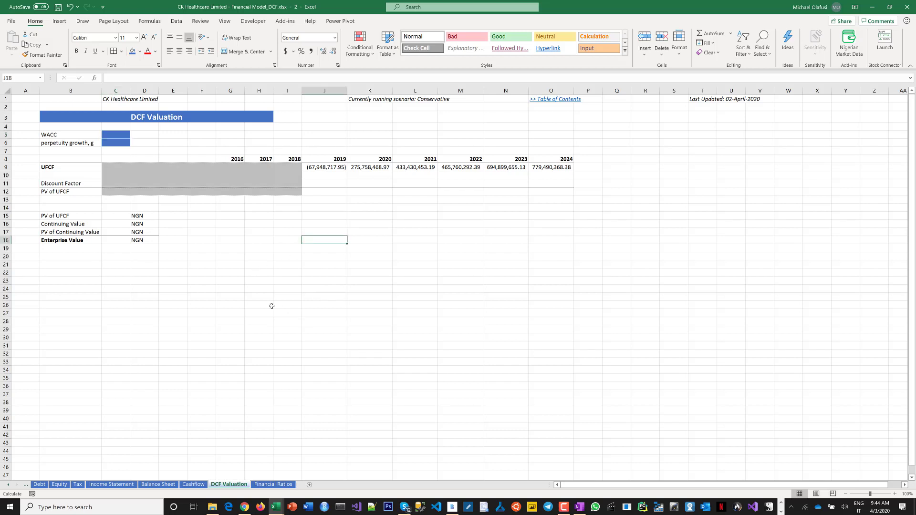
Enter the heading "Weighted Average Cost of Capital" in cell B22
click(75, 275)
text(Weigh)
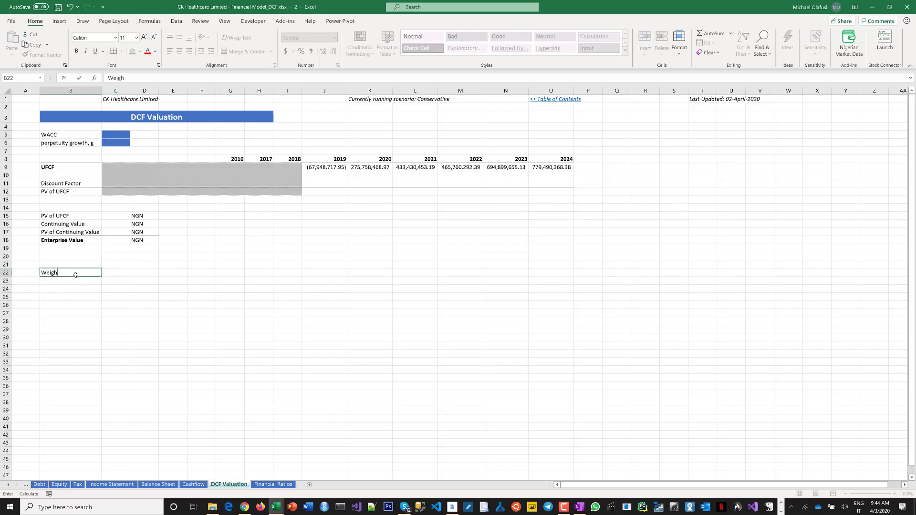
text(ted Average Cost of Capital)
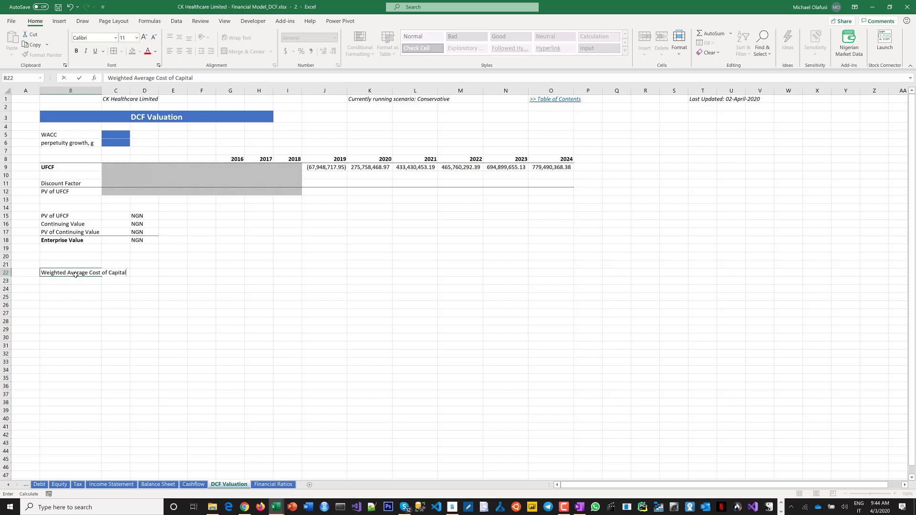
key(Return)
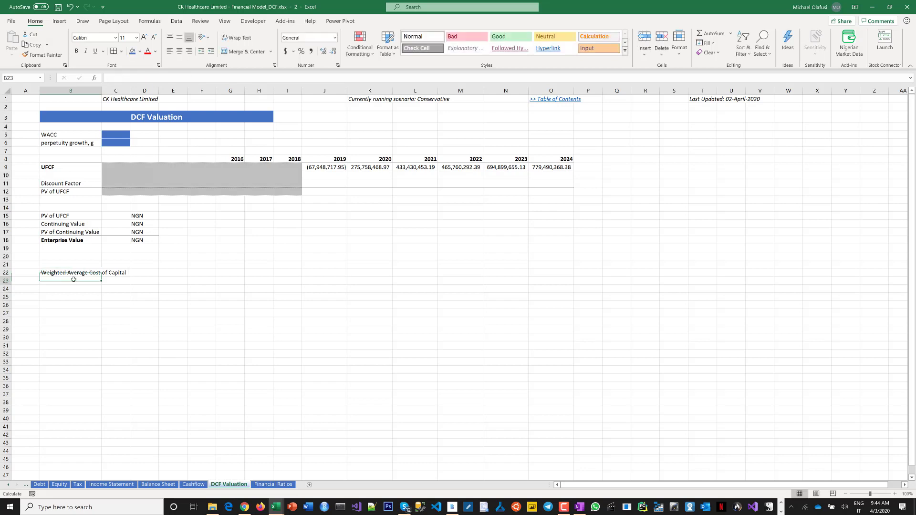
Enter the WACC formula as plain text in B23: "(E/E+D)*Ke + (D/E+D)*Kd*(1-t)"
text(=)
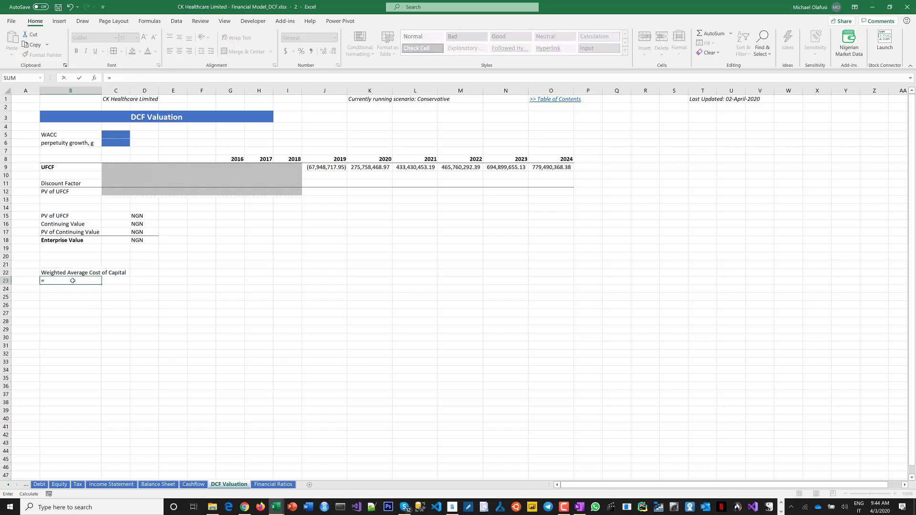
text(E)
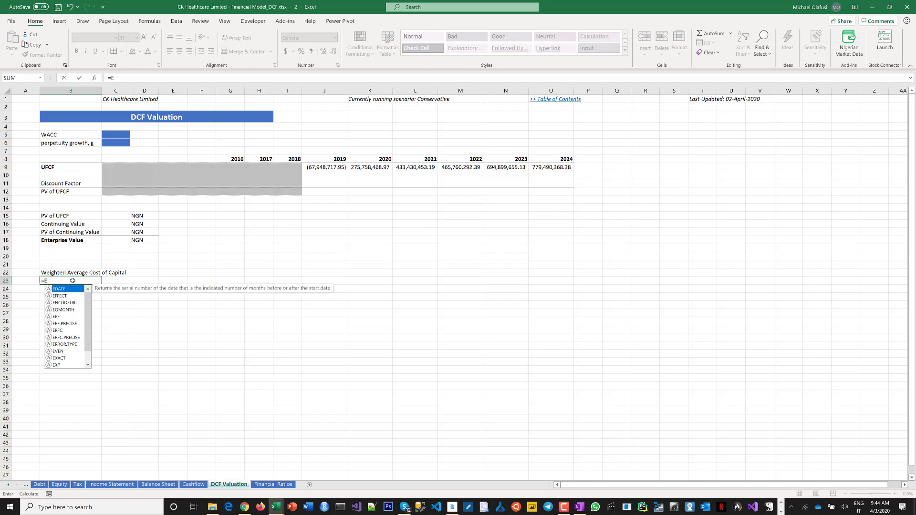
text(/E+)
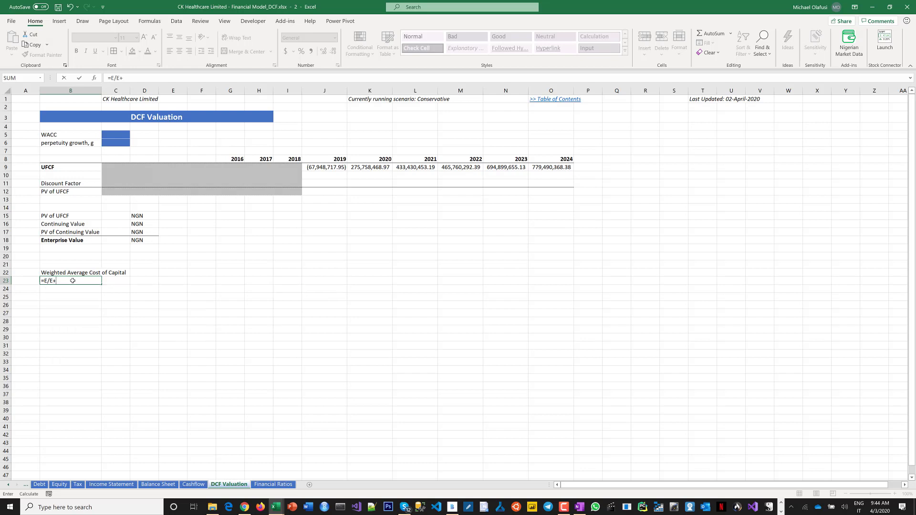
text(D)
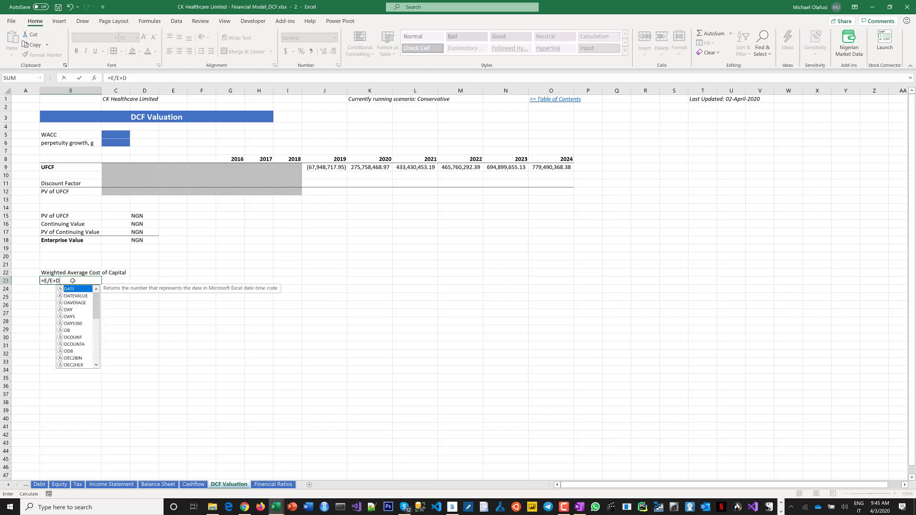
click(110, 78)
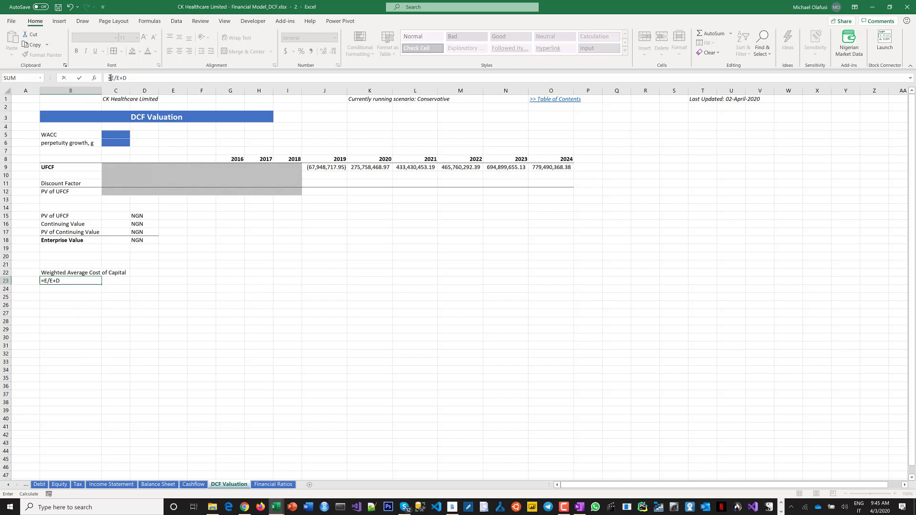
key(BackSpace)
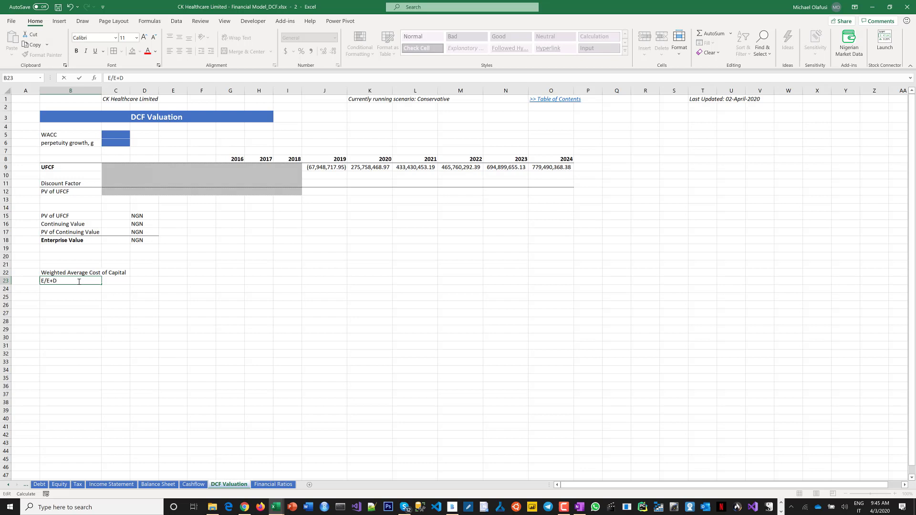
key(BackSpace)
text())
key(Home)
text(()
text(*Ke)
text(+ (D/E+D)
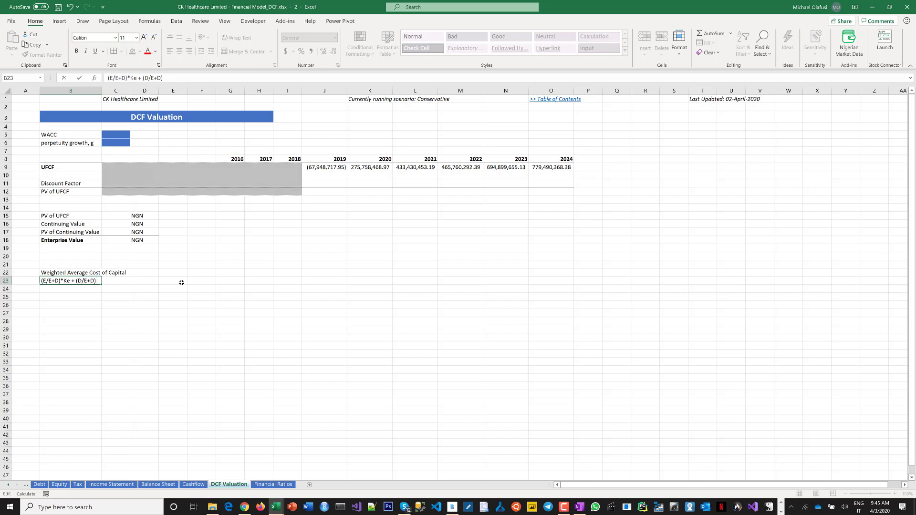
text()*Kd*(1-t)
key(Return)
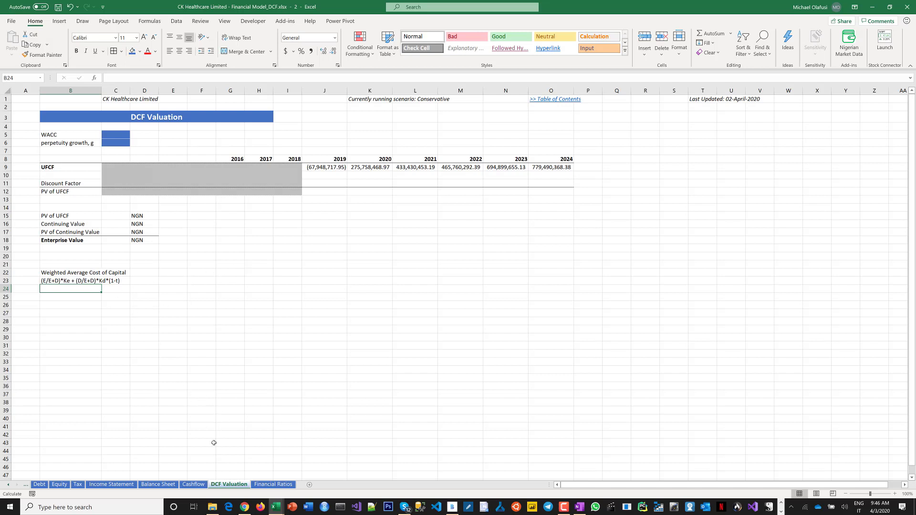
Arrange the DCF Valuation window side by side with the other workbook window showing the Cashflow sheet
click(7, 485)
click(8, 485)
click(8, 485)
click(7, 485)
click(8, 485)
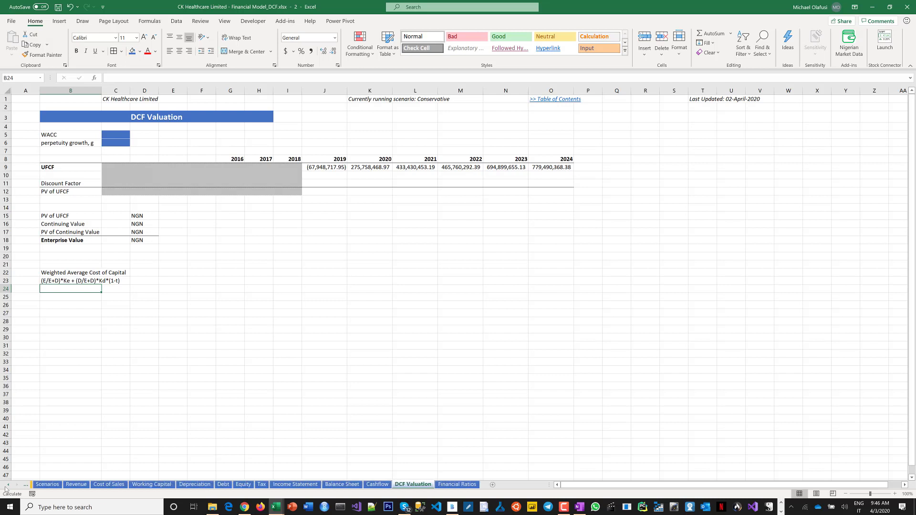
click(8, 486)
click(8, 485)
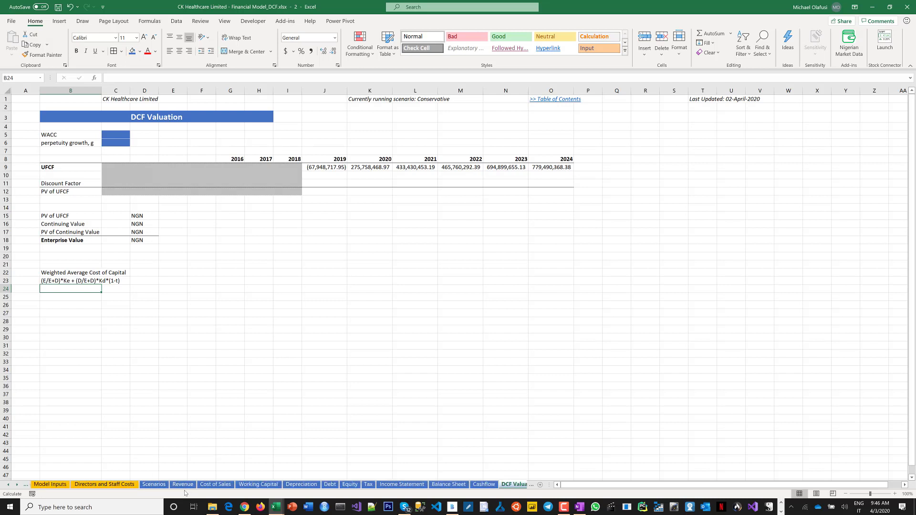
click(79, 304)
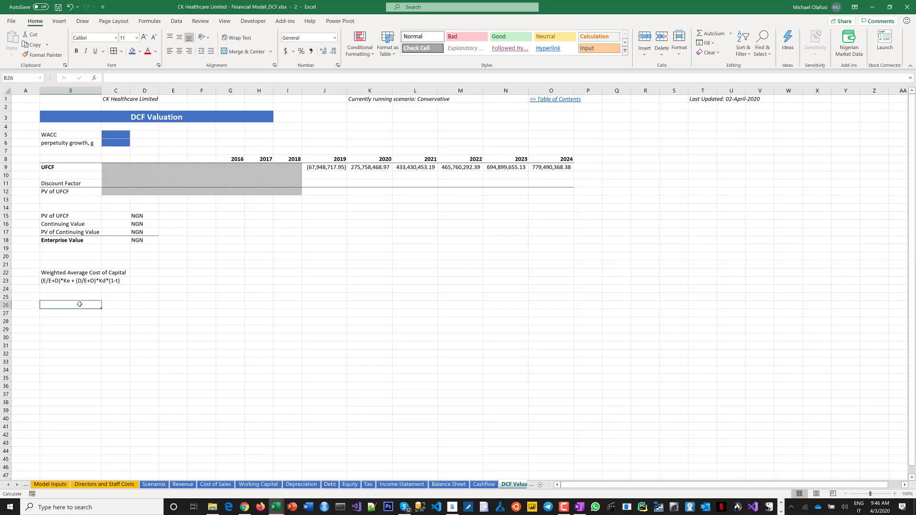
key(super+Right)
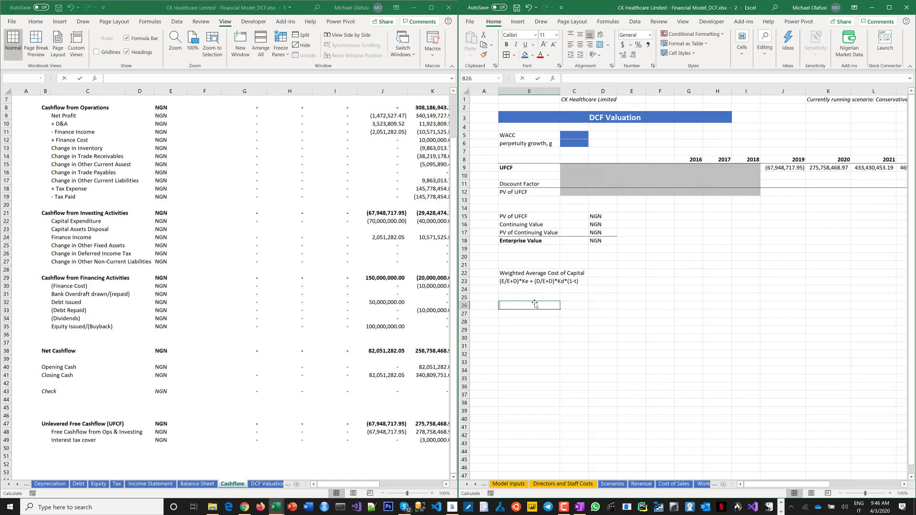
List the WACC components E, D, Ke, Kd and t as labels down cells B26:B30
text(E)
key(Return)
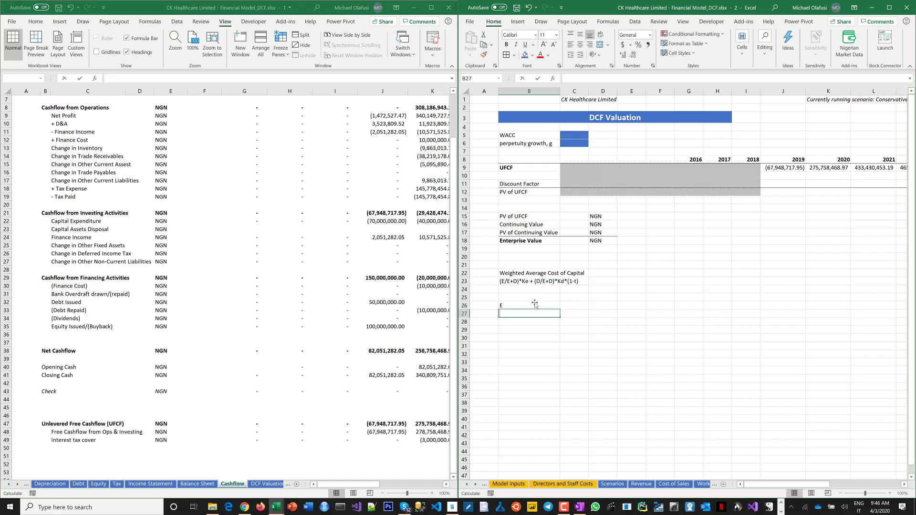
text(D)
key(Return)
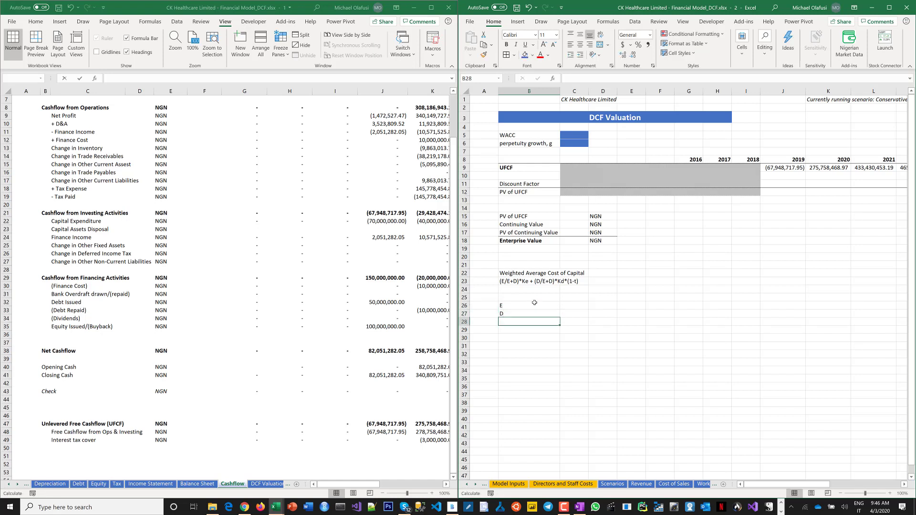
text(Ke)
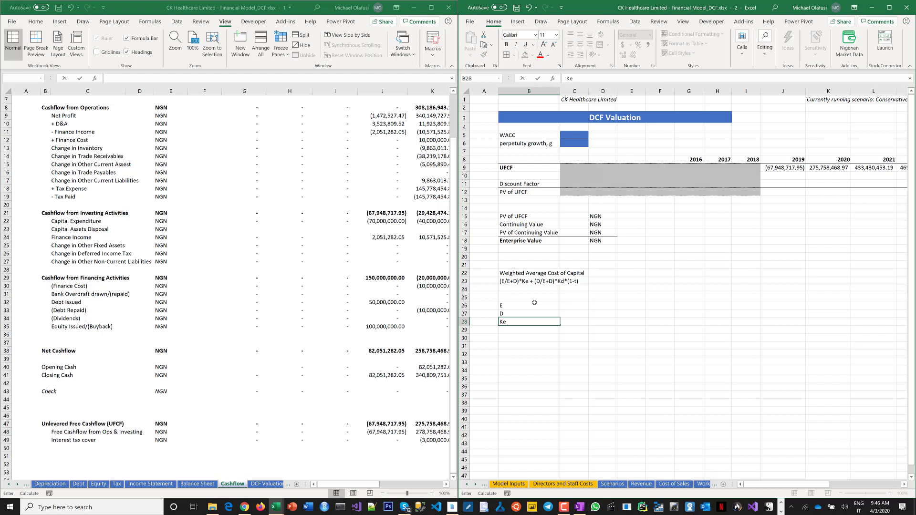
key(Return)
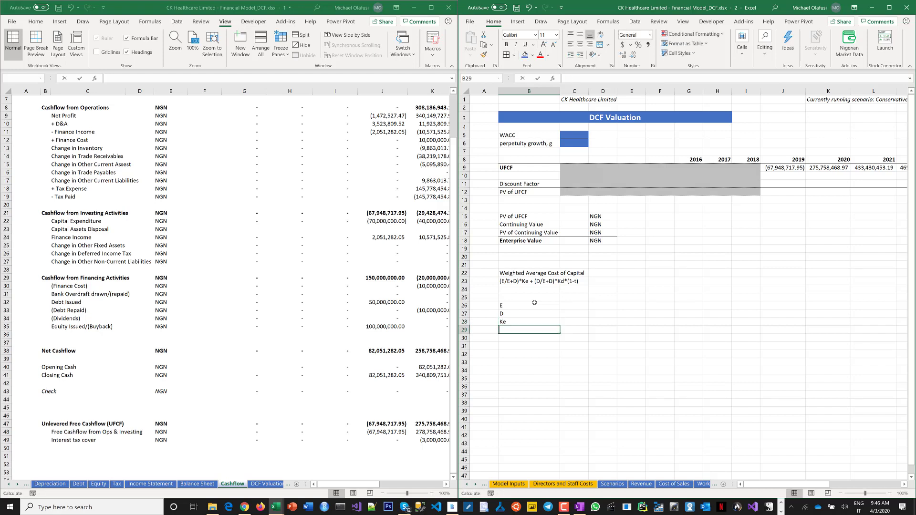
text(Kd)
key(Return)
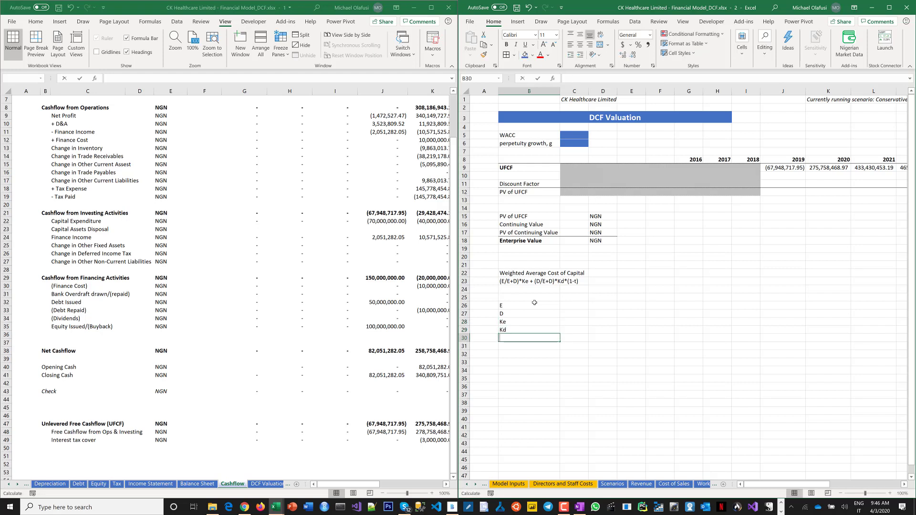
text(t)
key(Return)
Bring up the Model Inputs sheet in the Cashflow window and locate the Loan 1 additions for 2019
click(575, 307)
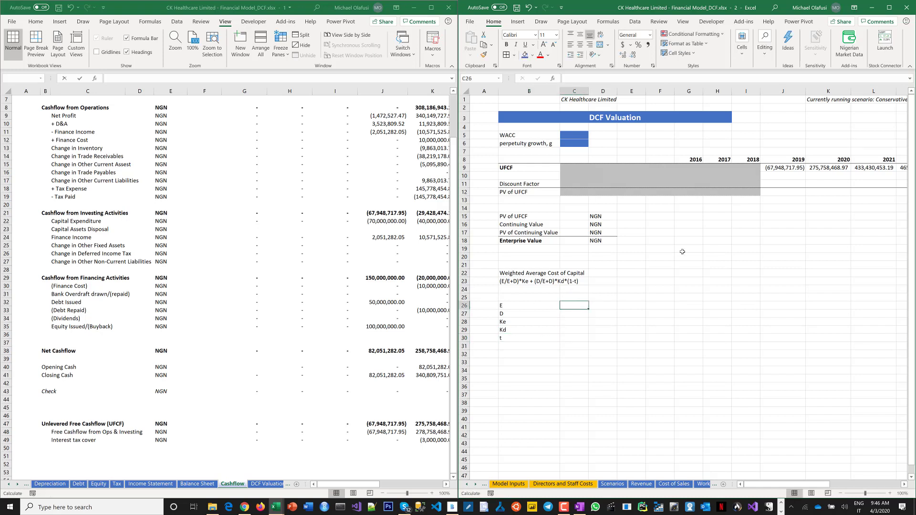
click(335, 440)
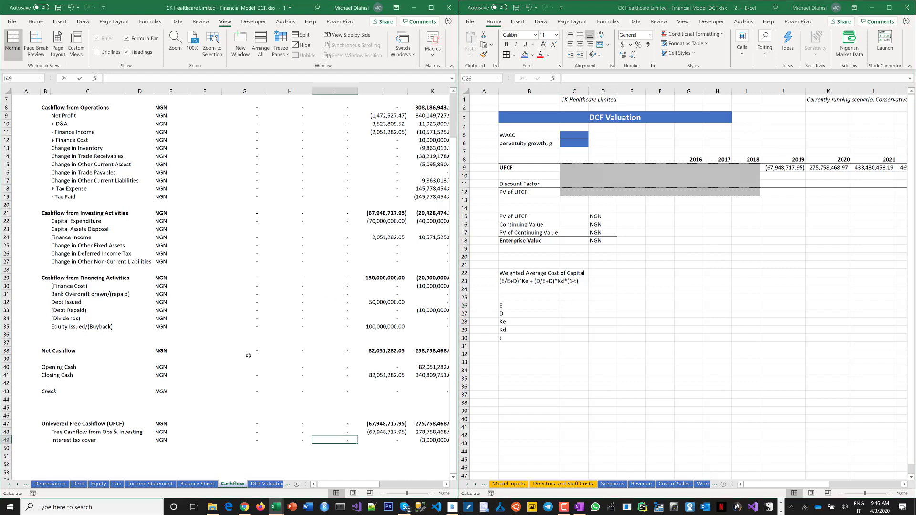
click(9, 484)
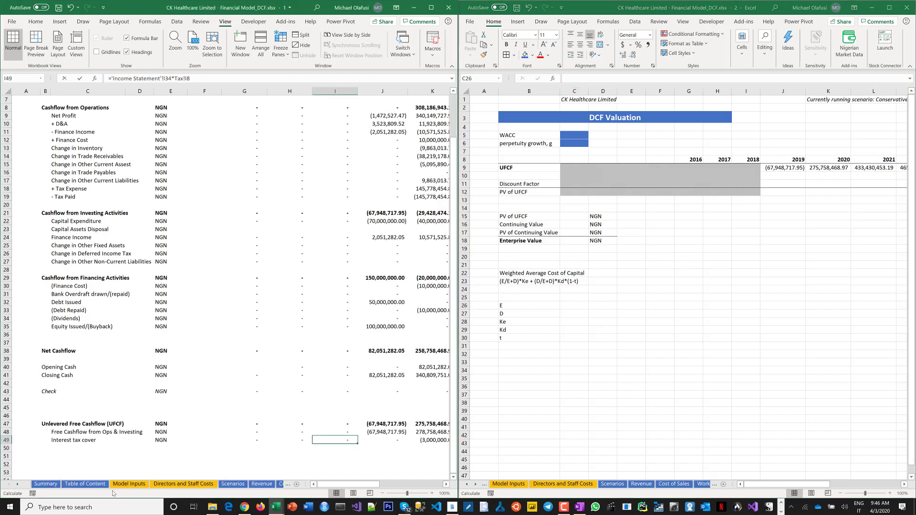
click(120, 485)
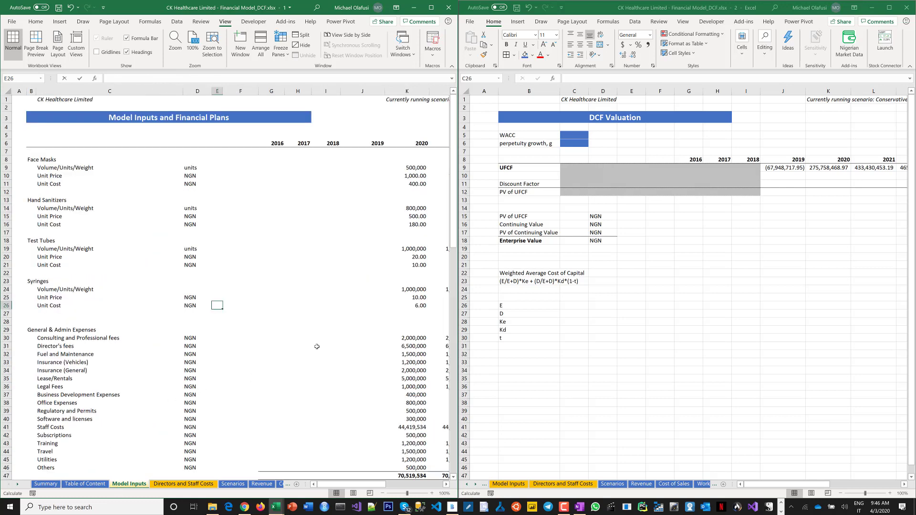
click(315, 347)
scroll(311, 355, down, 11)
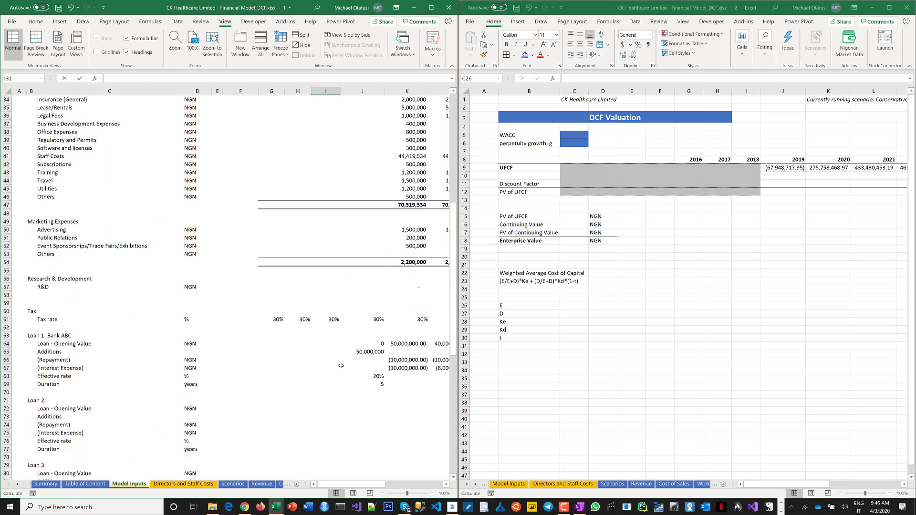
scroll(340, 366, down, 2)
scroll(340, 366, down, 2)
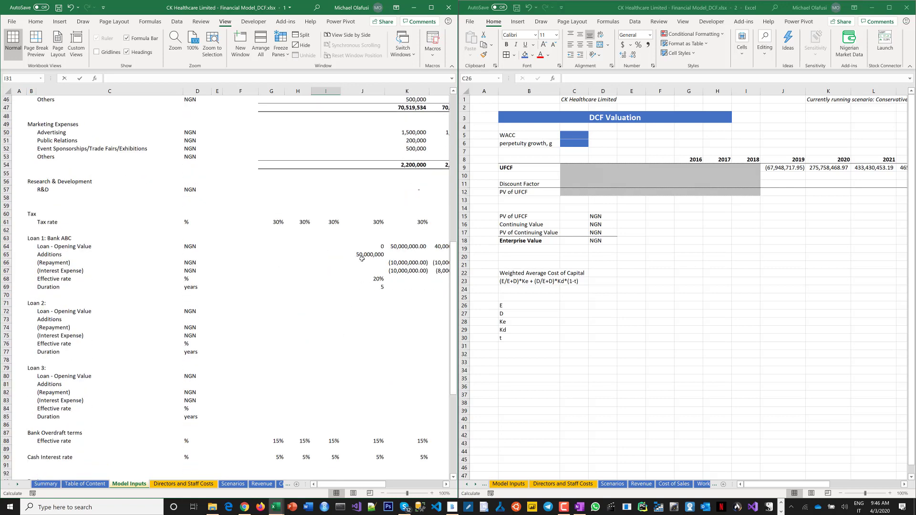
click(363, 255)
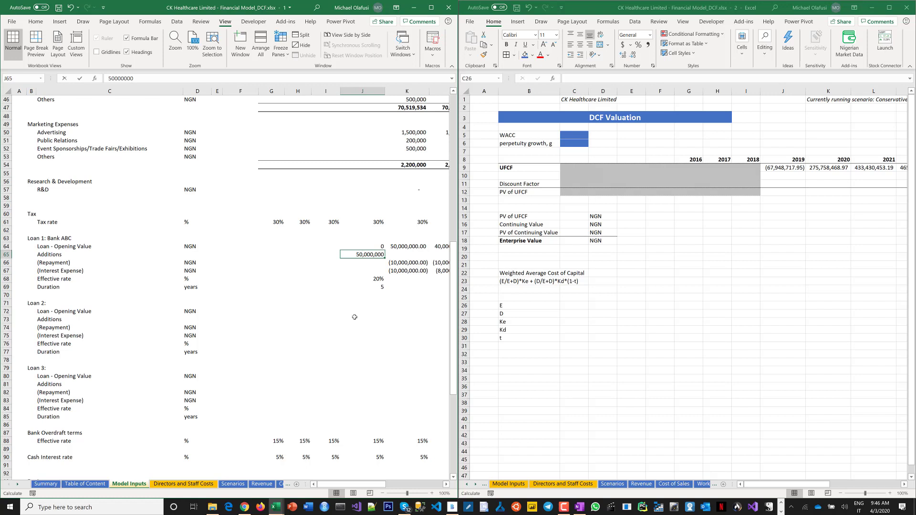
scroll(354, 308, down, 1)
click(576, 313)
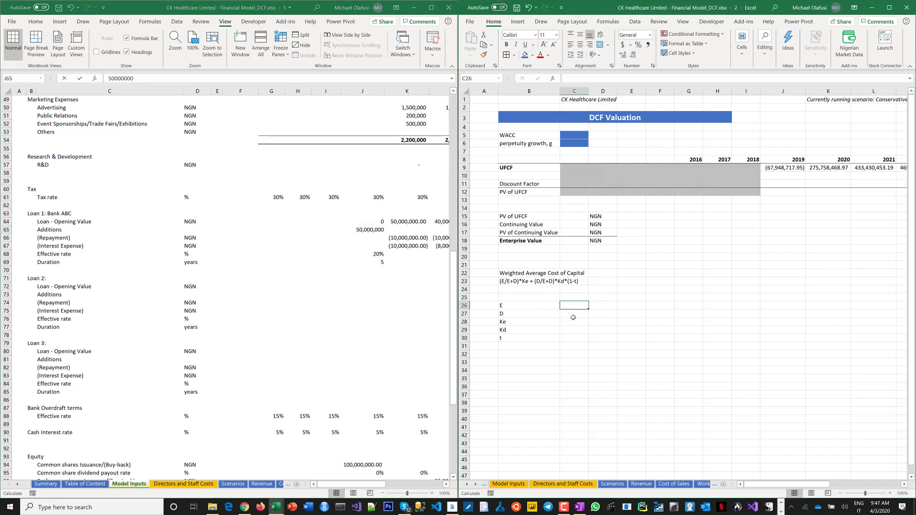
click(575, 313)
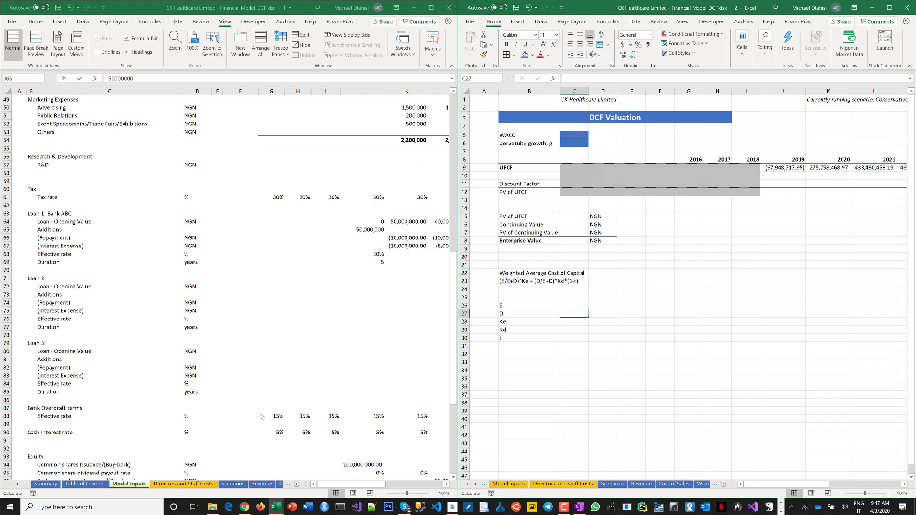
click(18, 485)
click(18, 486)
click(18, 486)
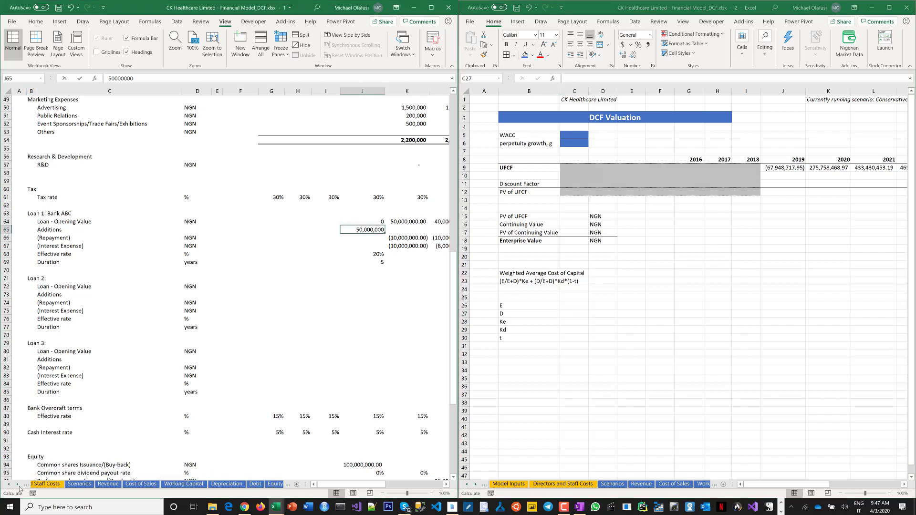
click(18, 486)
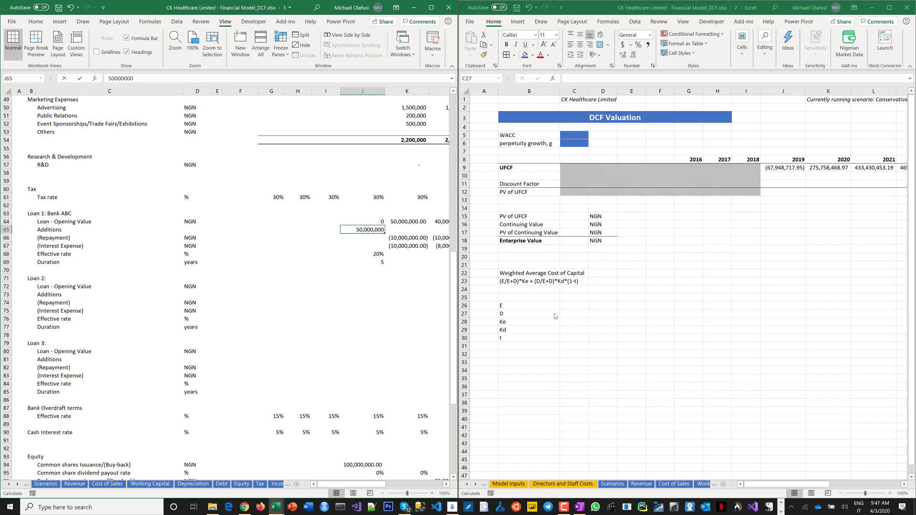
Link E in C26 of DCF Valuation to the 2019 common shares issuance, 'Model Inputs'!J94, and widen column C to fit
click(575, 311)
key(Up)
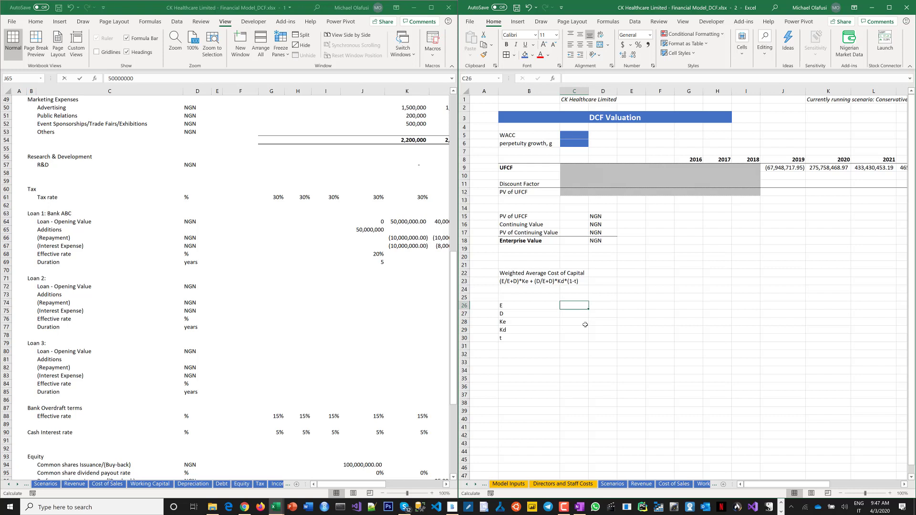
text(=)
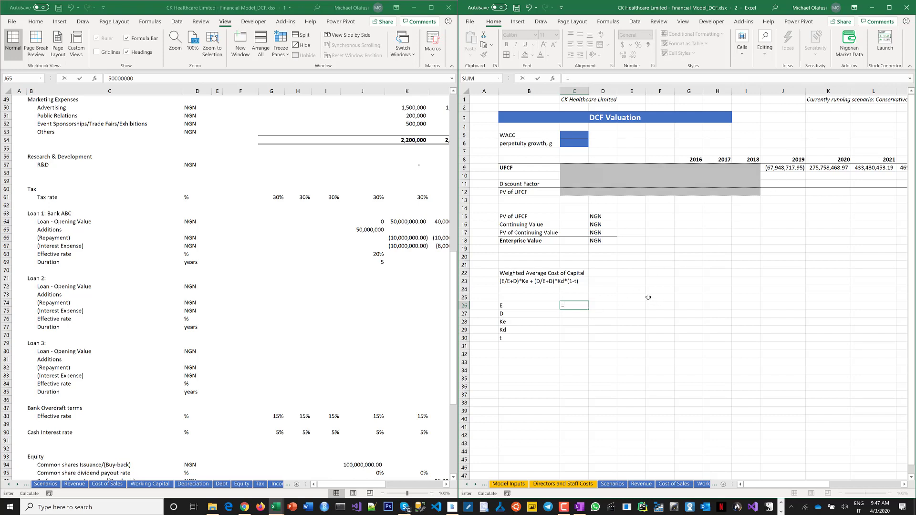
scroll(363, 401, down, 2)
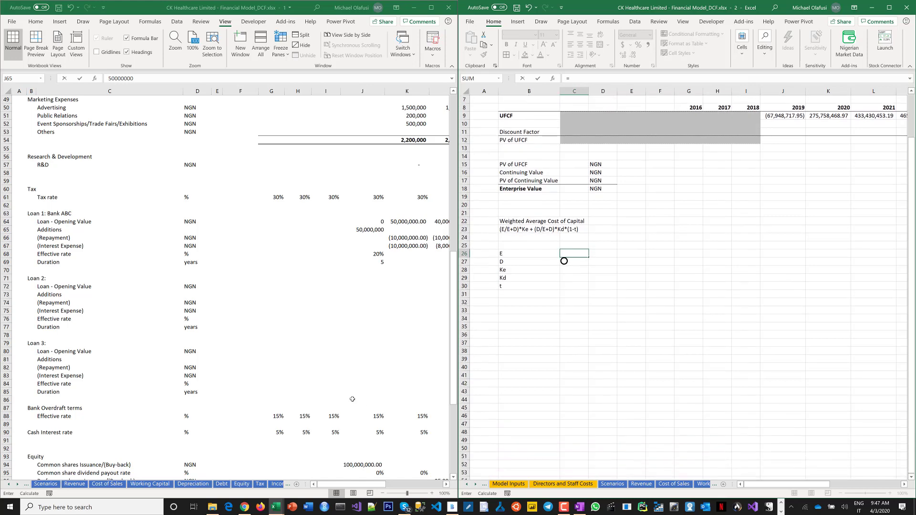
click(352, 400)
scroll(354, 410, down, 1)
scroll(354, 415, down, 1)
click(361, 416)
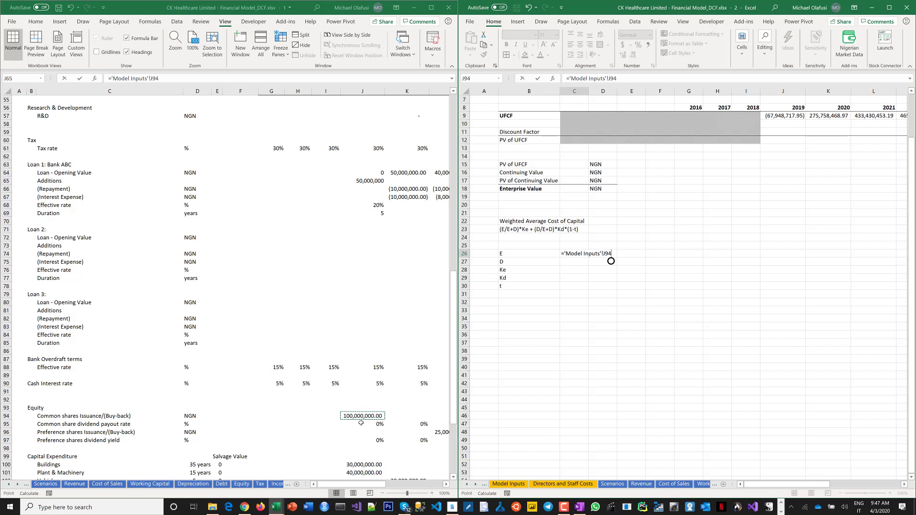
key(Return)
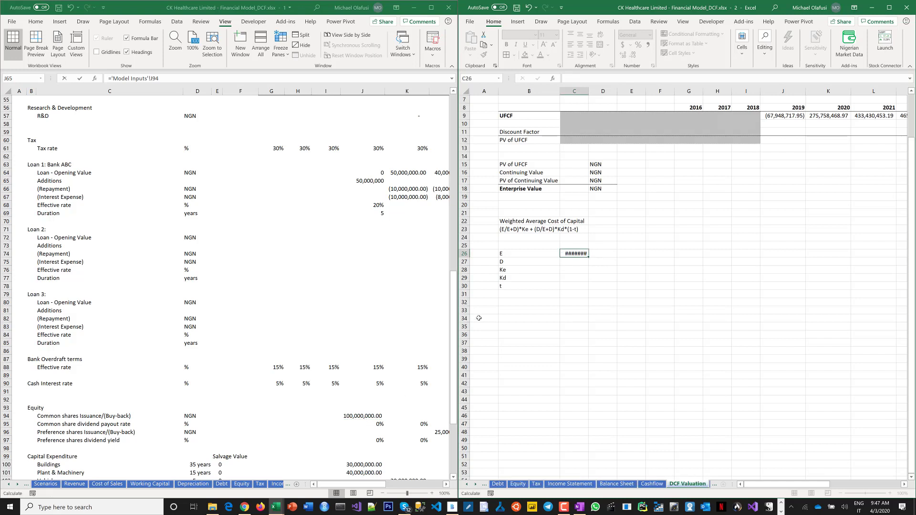
Link D in C27 to the 2019 Loan 1 additions in 'Model Inputs'!J65
text(=)
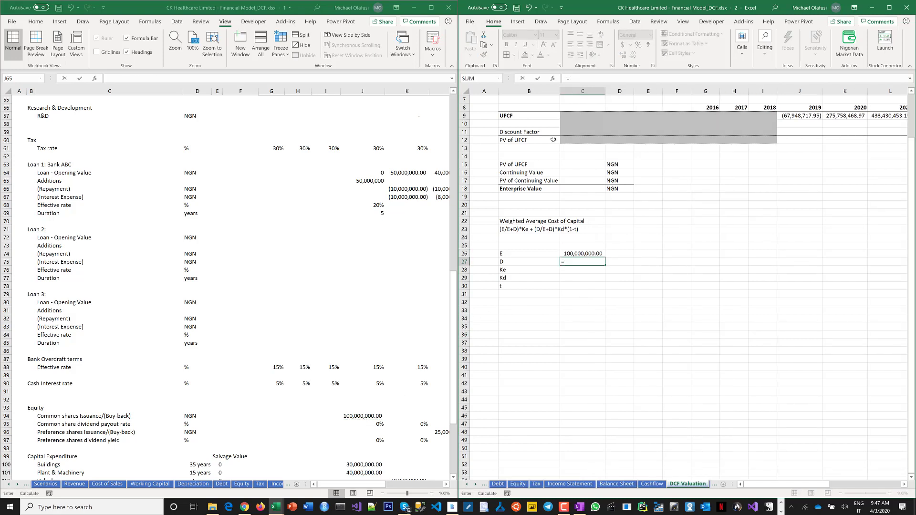
click(365, 180)
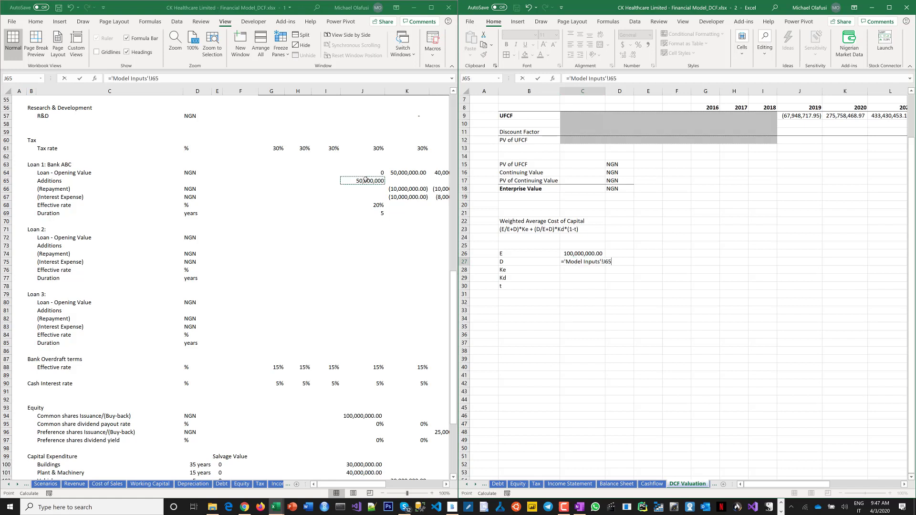
key(ctrl+Return)
key(Return)
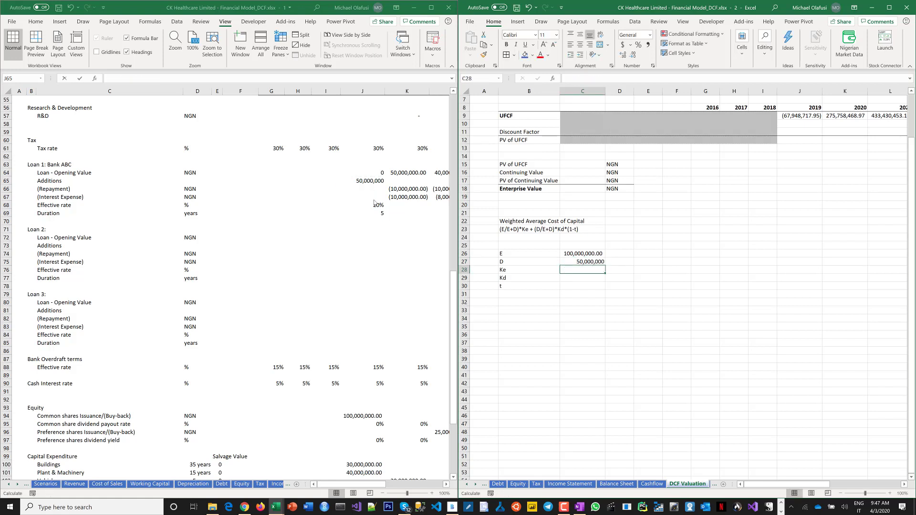
Link Kd in C29 to the Loan 1 effective rate in 'Model Inputs'!J68
click(587, 277)
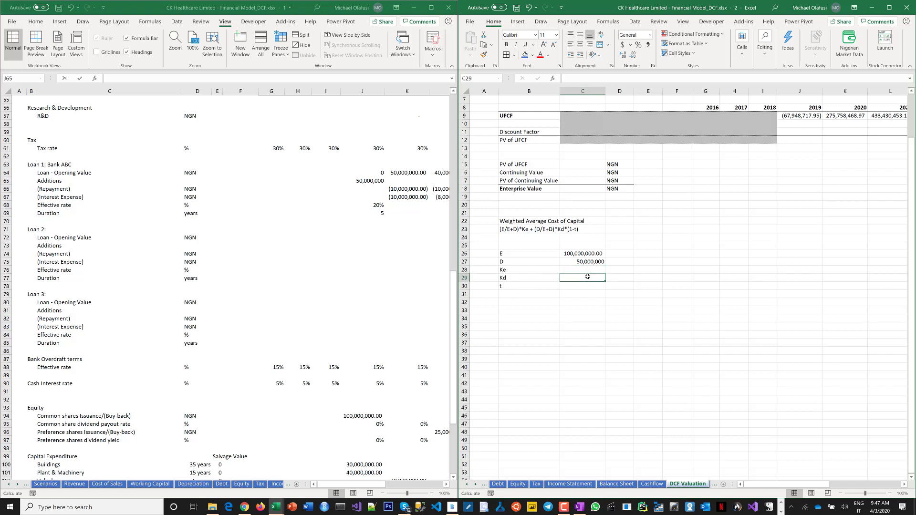
text(=)
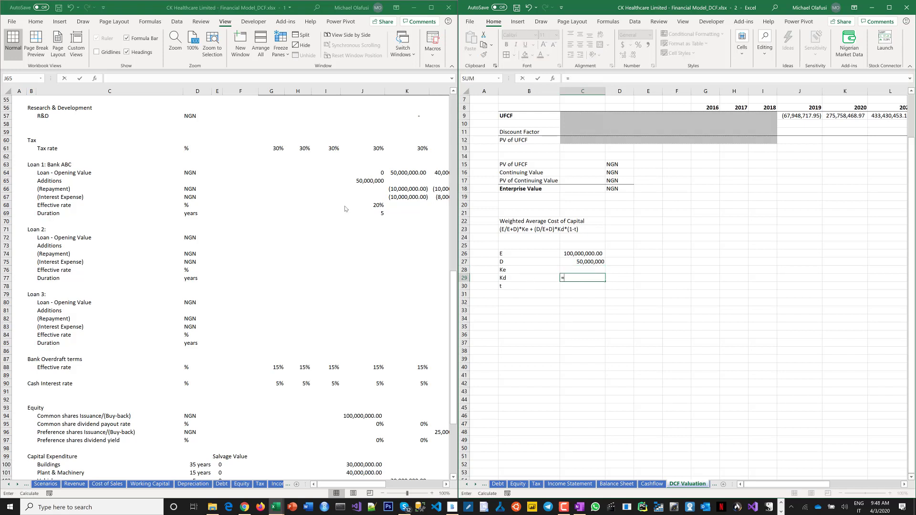
click(370, 205)
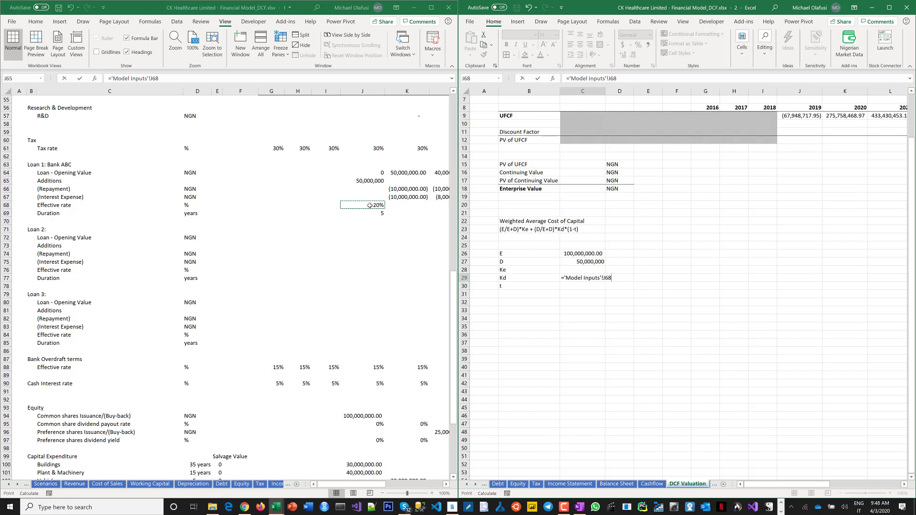
key(Return)
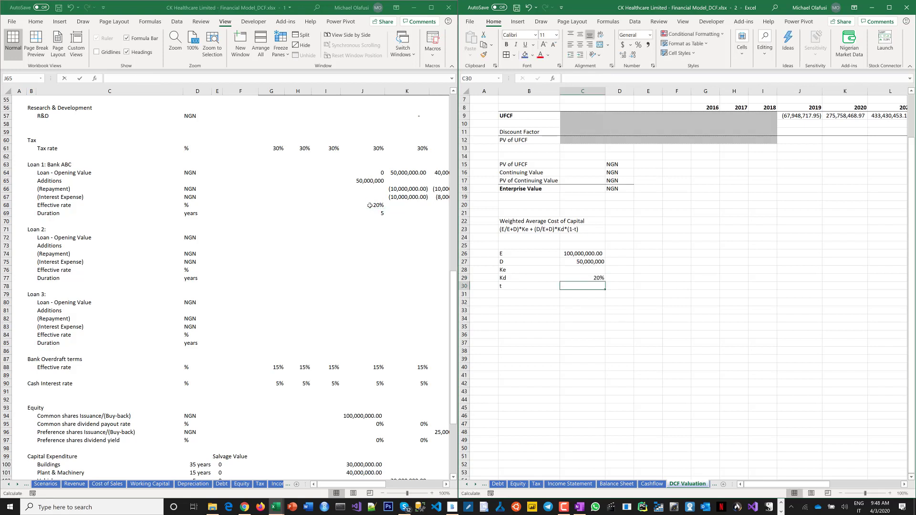
Link t in C30 to the 2019 tax rate in 'Model Inputs'!J61
text(=)
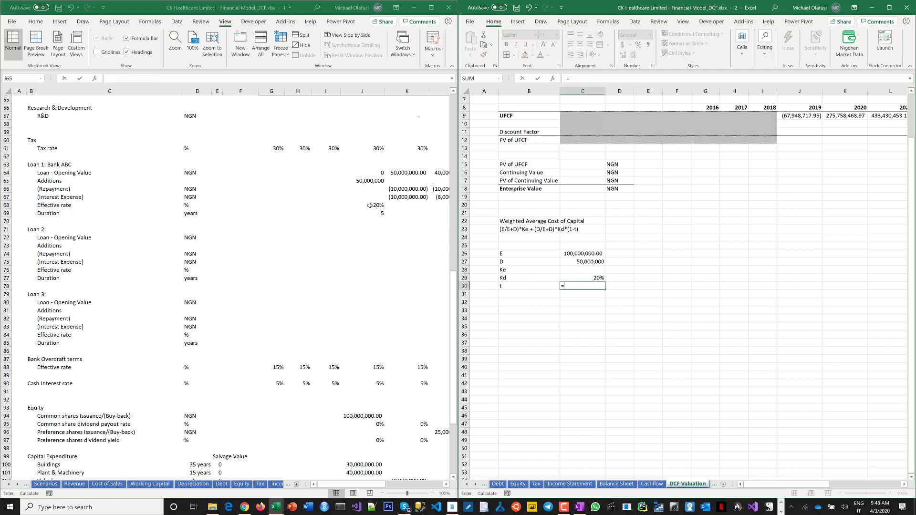
scroll(369, 365, down, 1)
click(367, 365)
scroll(364, 314, down, 1)
scroll(363, 286, up, 2)
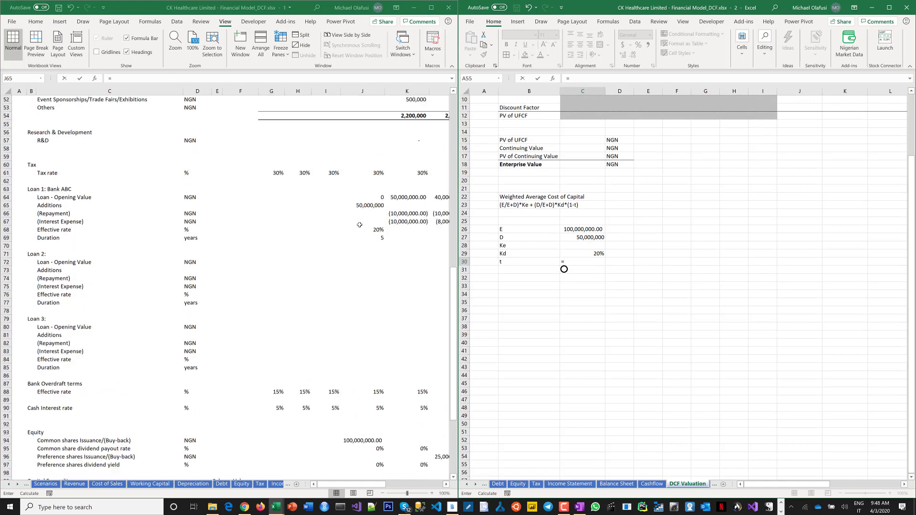
click(377, 172)
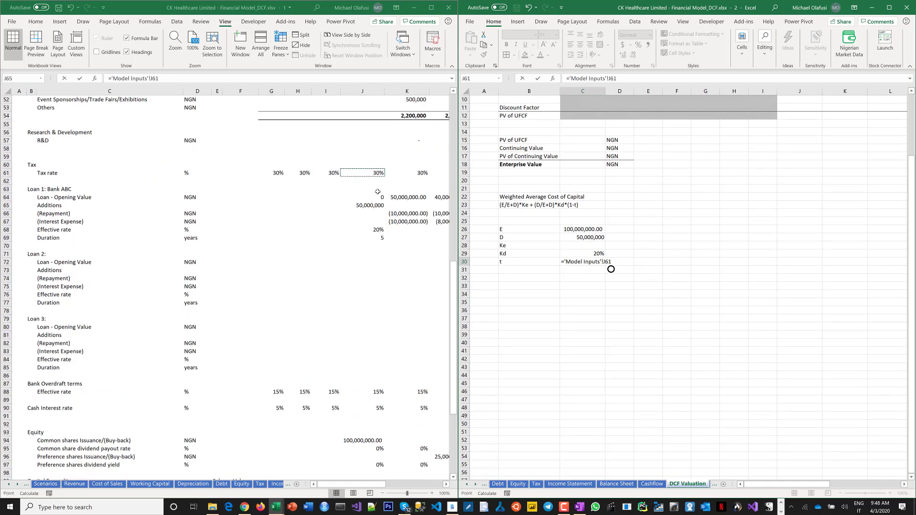
key(Return)
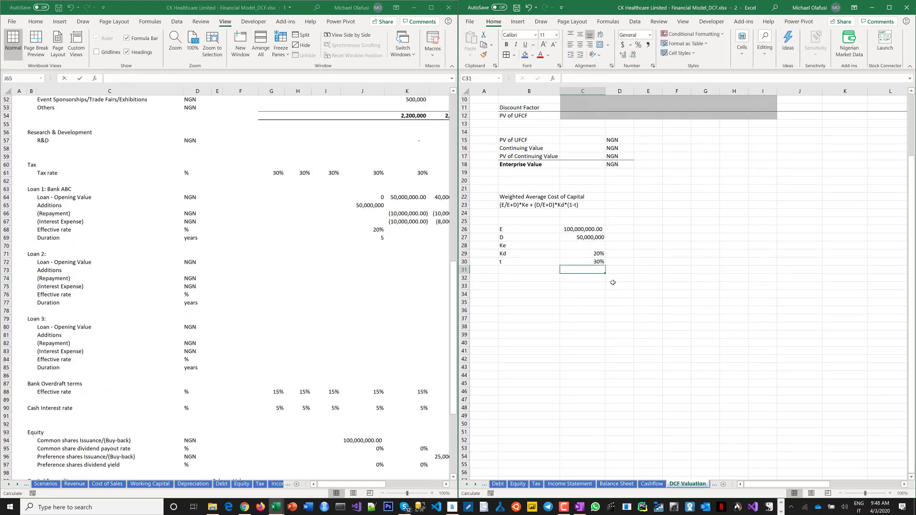
click(613, 285)
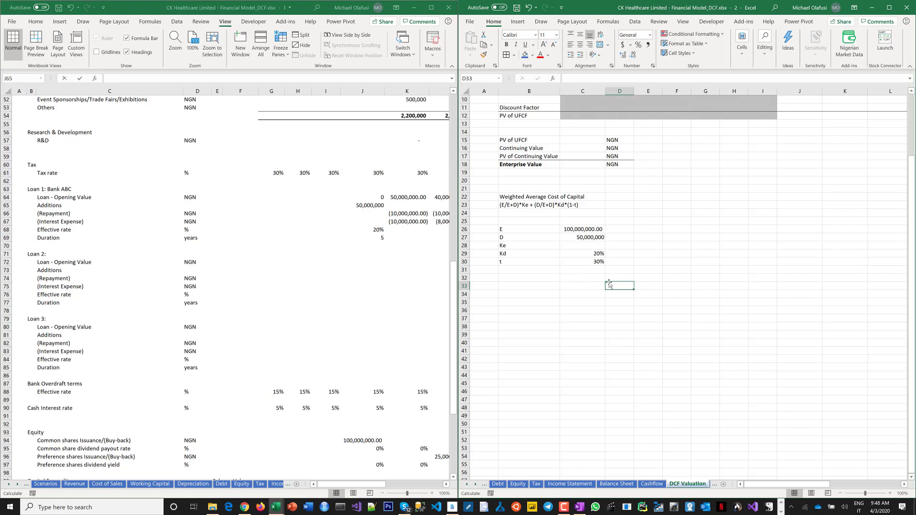
click(580, 311)
scroll(581, 313, up, 1)
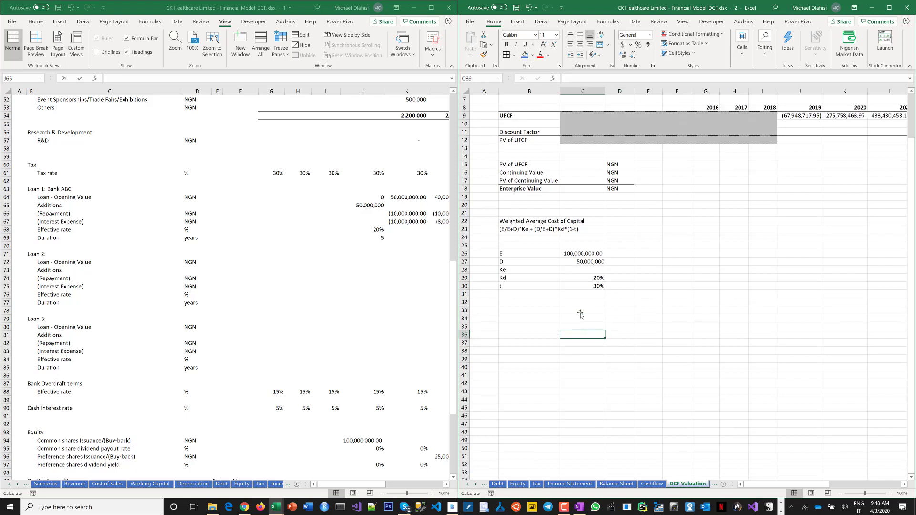
scroll(580, 314, up, 1)
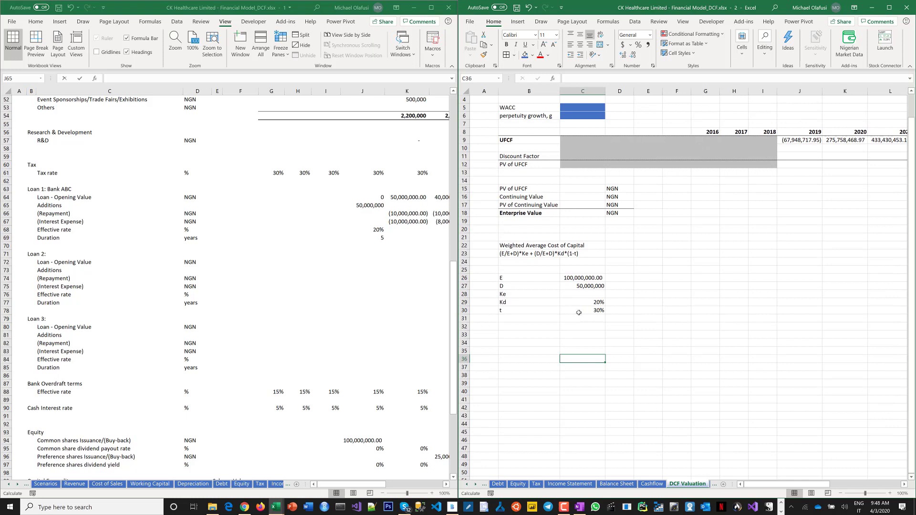
Note the Ke method in its row: "CAPM" in D28 and the plain-text formula "Rf + Beta(Rm - Rf)" in E28
click(592, 294)
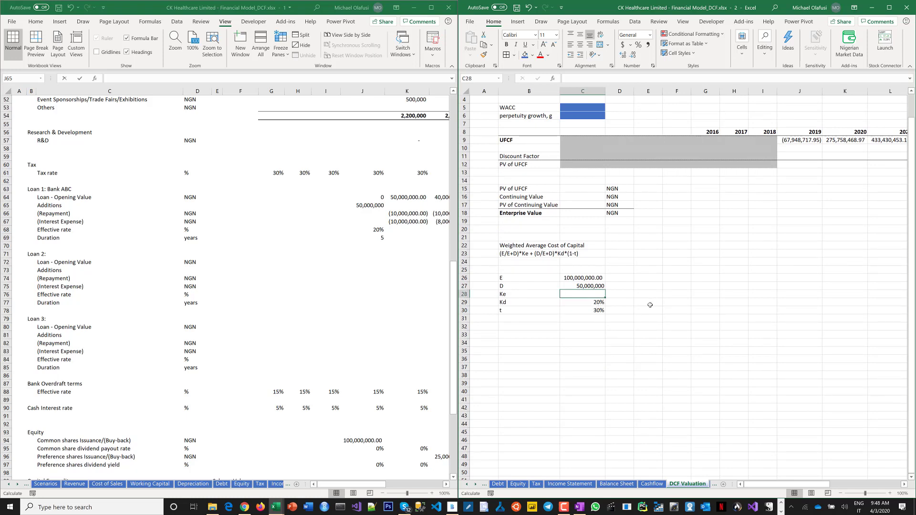
click(627, 292)
text(CAPM)
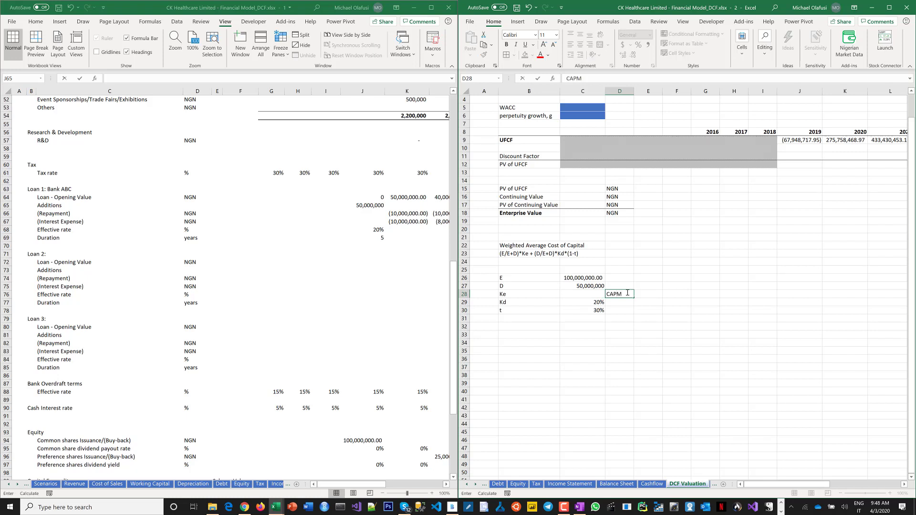
key(Tab)
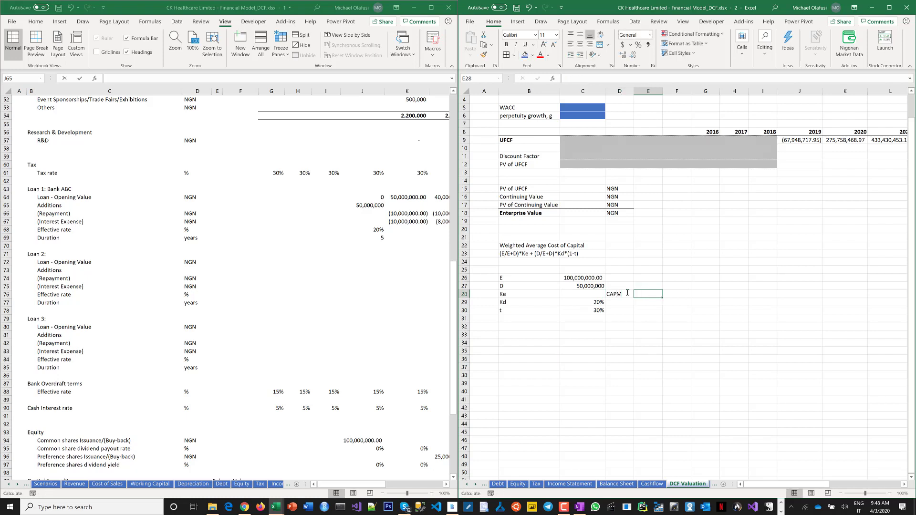
text(=)
key(BackSpace)
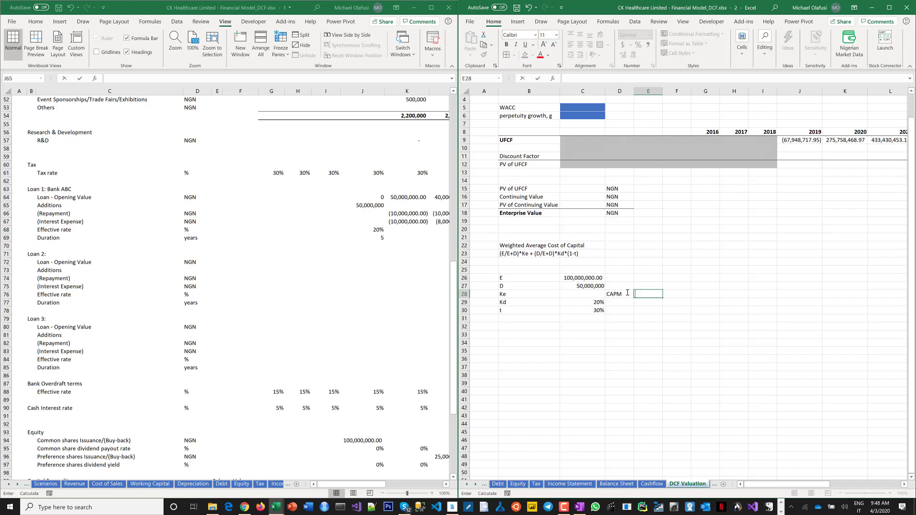
text(Rf + Beta(Rm - Rf)
key(Return)
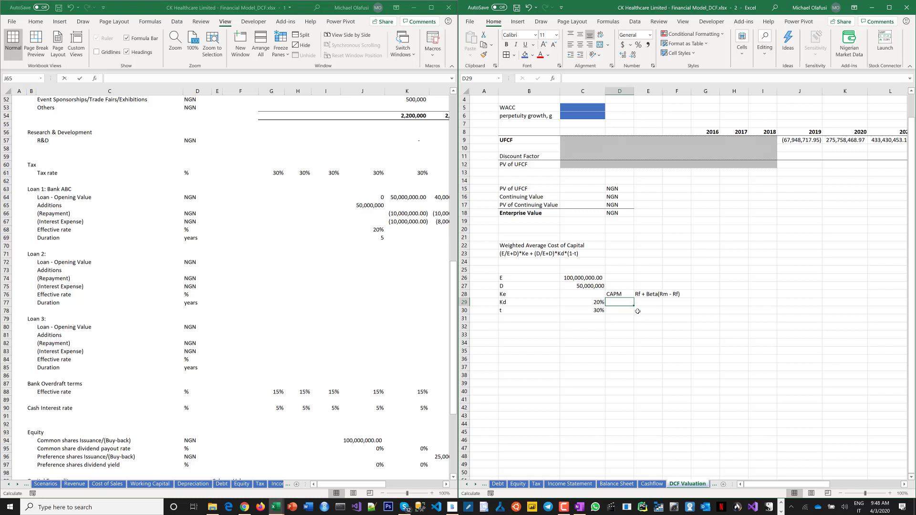
Add the CAPM risk-free rate input below the Ke formula: label "Rf" in E30 and 10% in F30
click(646, 304)
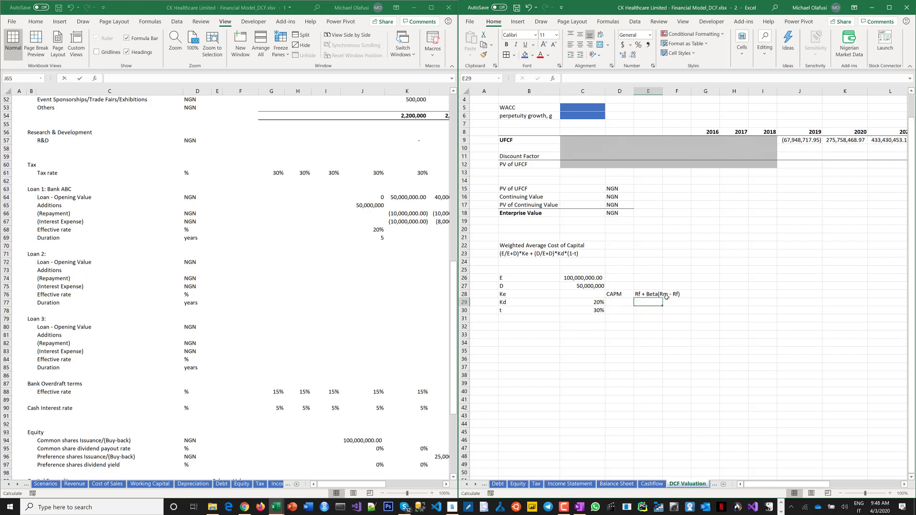
drag(621, 295, 657, 293)
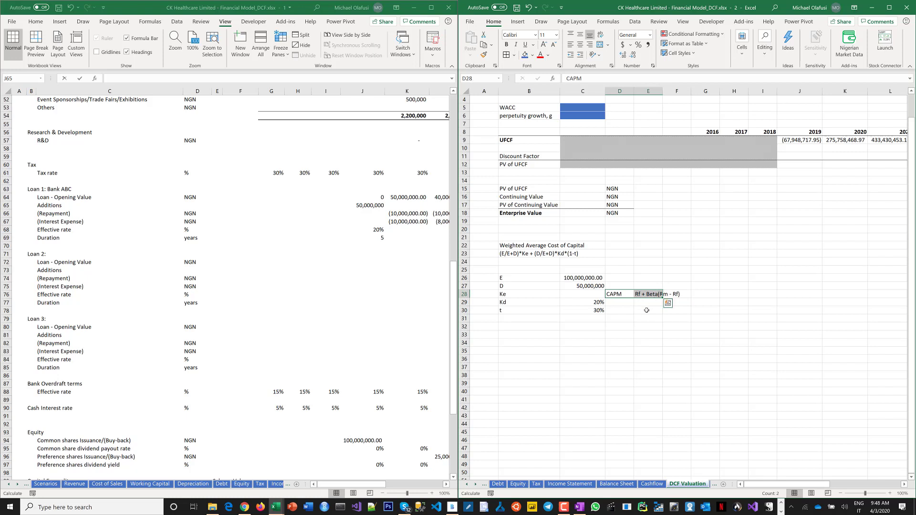
click(647, 310)
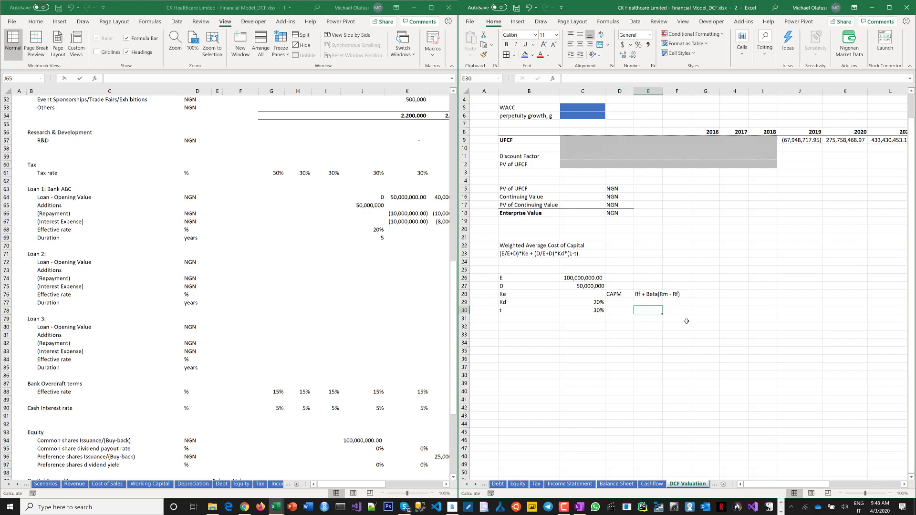
text(Rf)
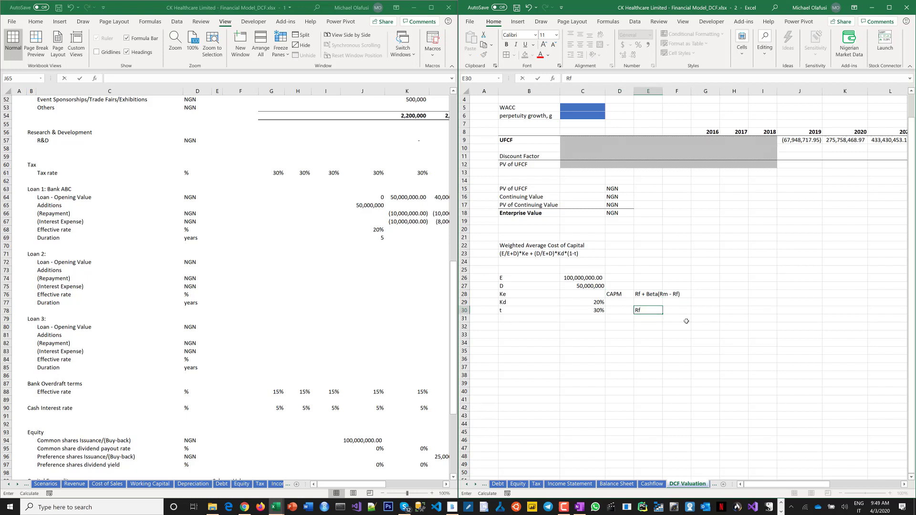
key(Tab)
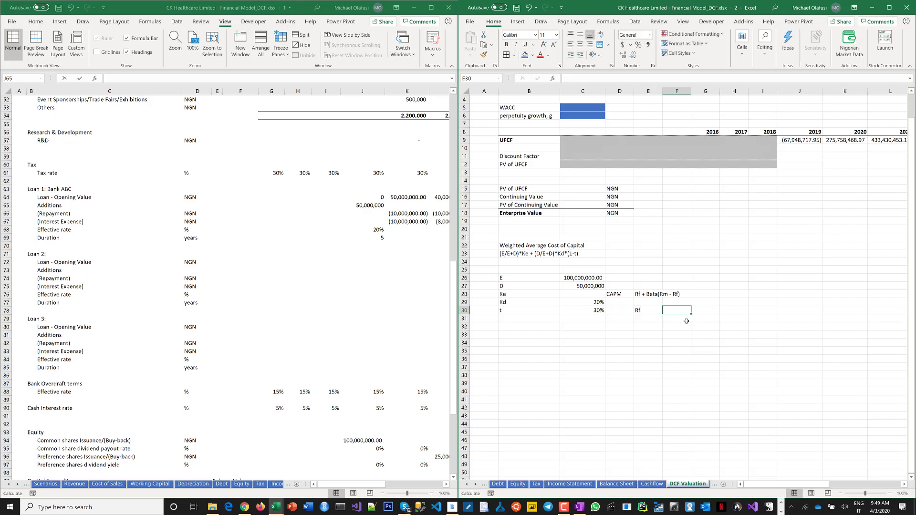
text(10)
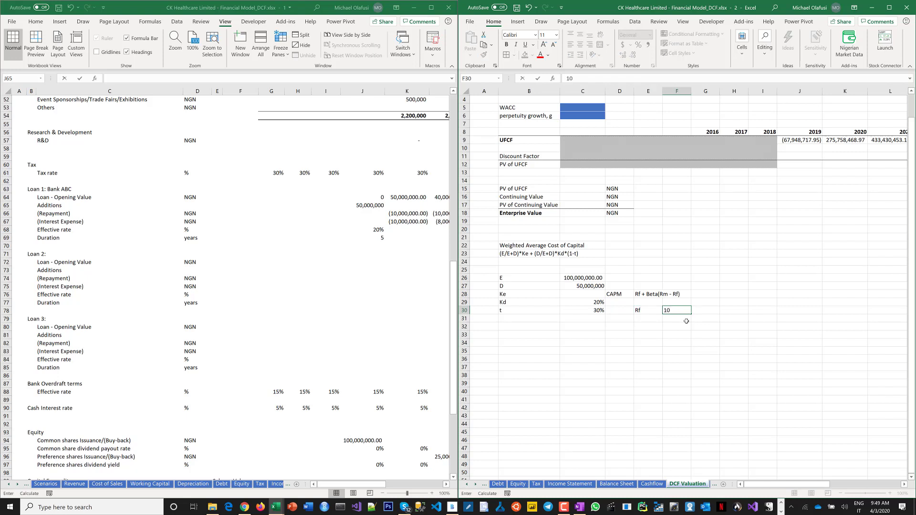
text(%)
key(Return)
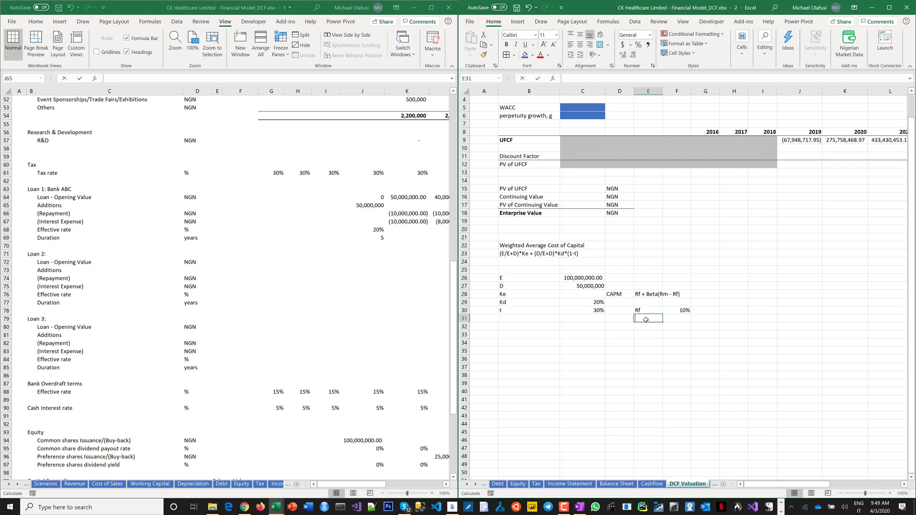
Label E31 "Beta" and note the comparable company "May & Baker Healthcare" in H31
text(Beta)
key(Return)
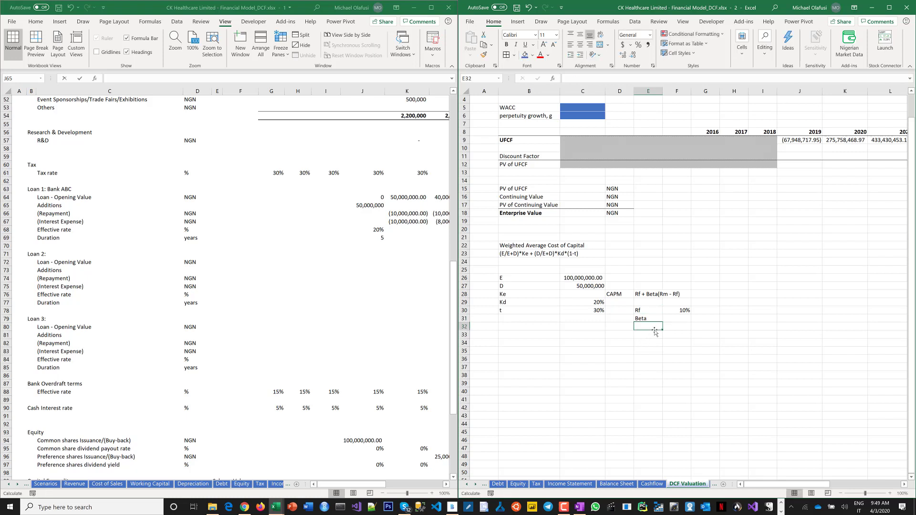
click(730, 317)
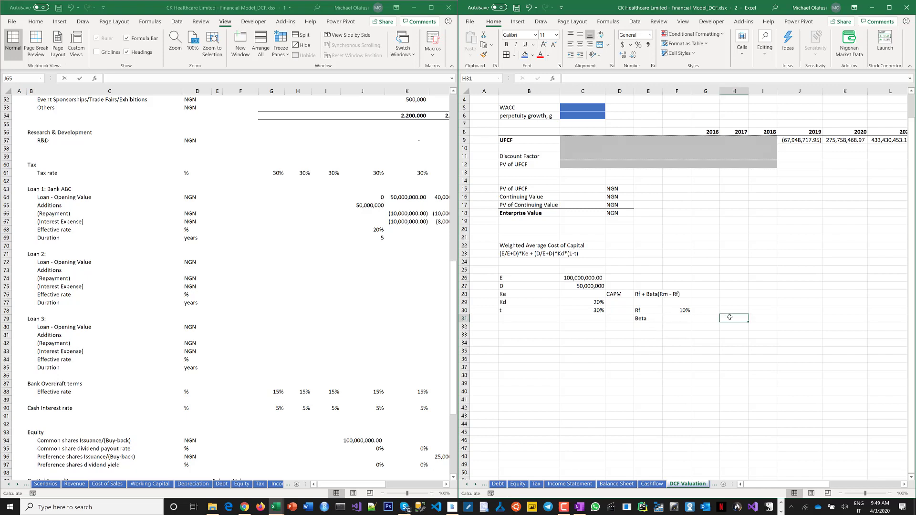
text(May)
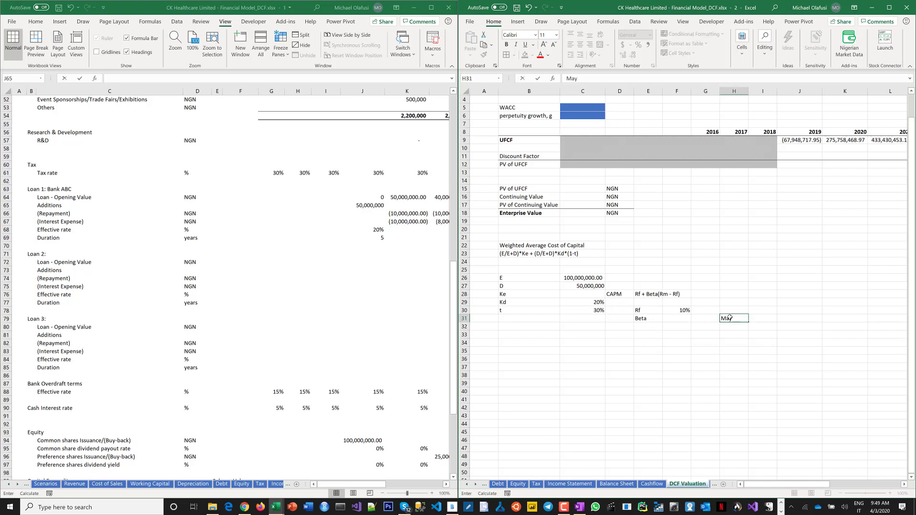
text( & Baker Healthcare)
key(Return)
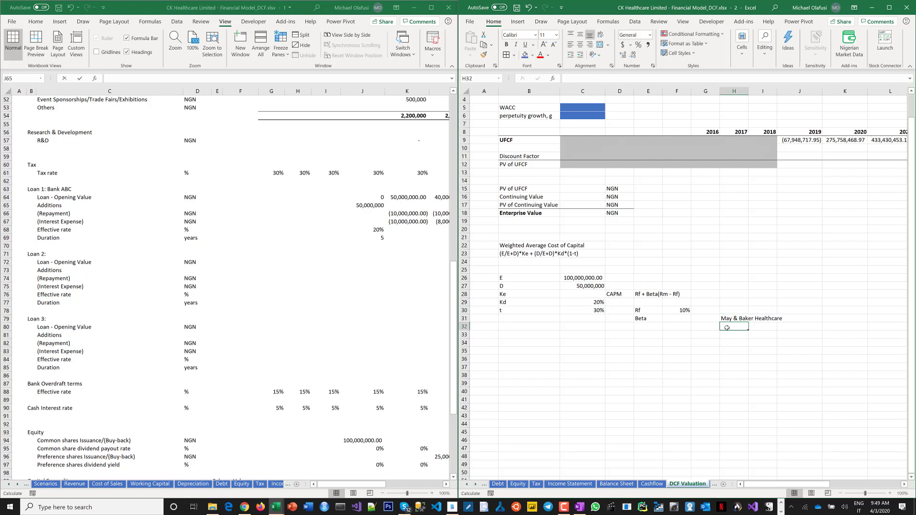
scroll(647, 302, up, 1)
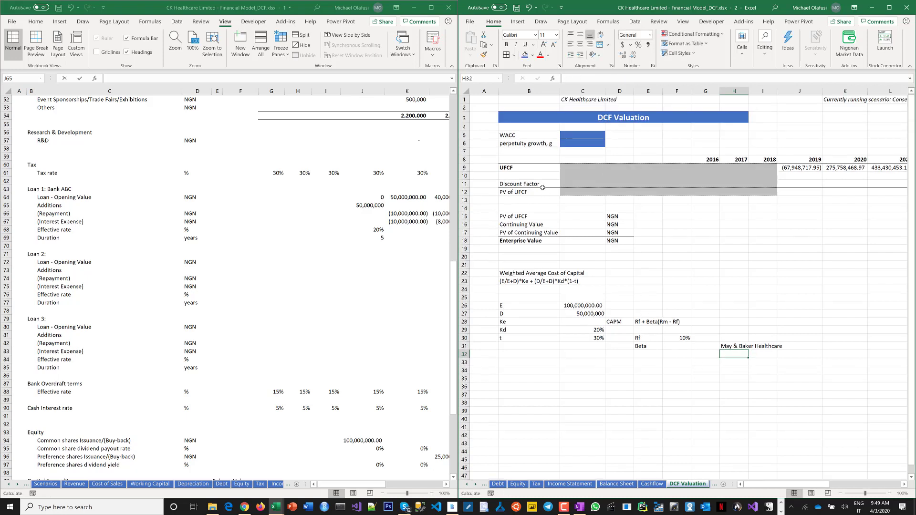
click(565, 101)
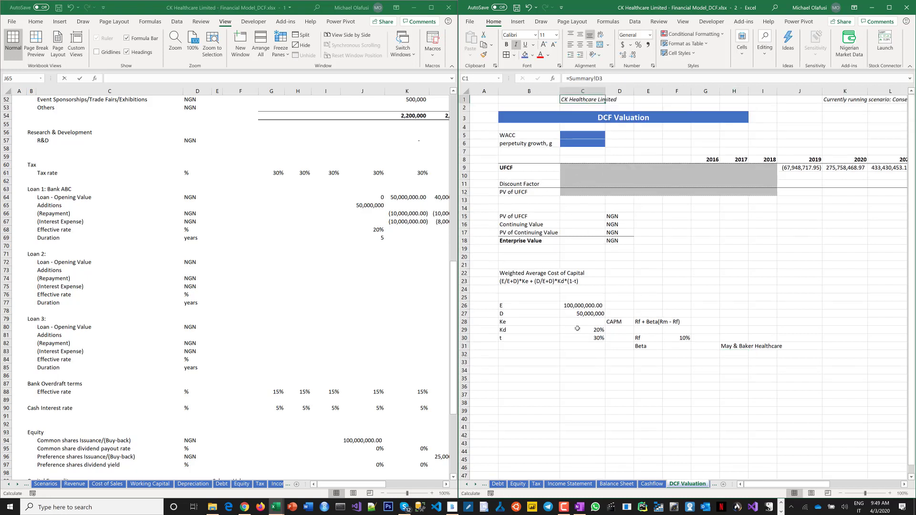
click(744, 346)
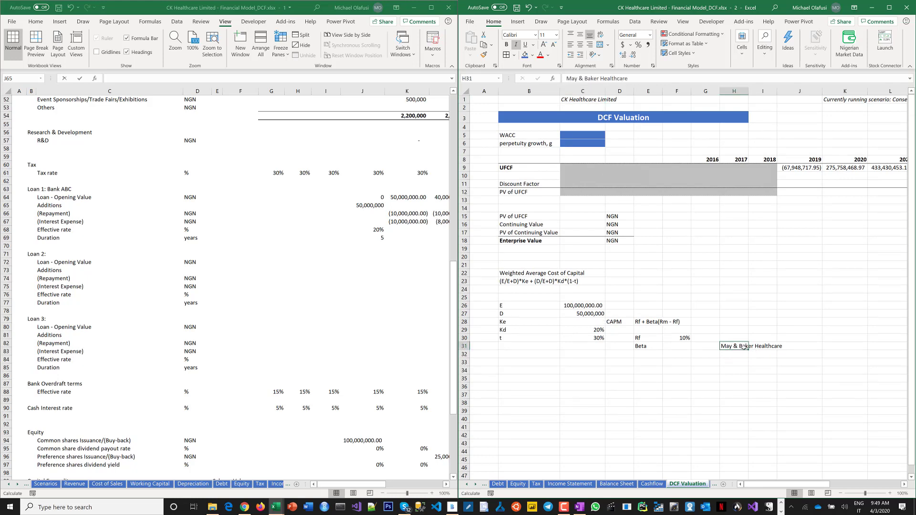
Switch to Chrome and search Google for "may and baker nigeria share price"
click(245, 506)
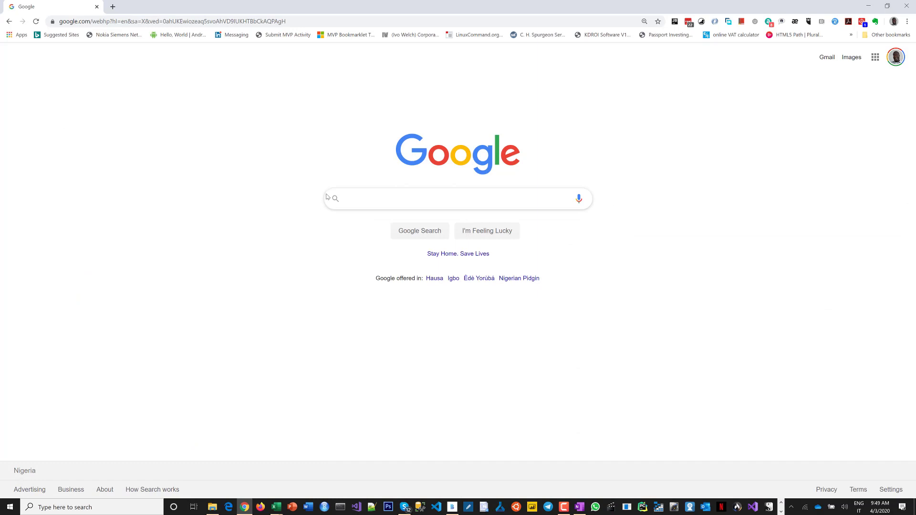
click(389, 202)
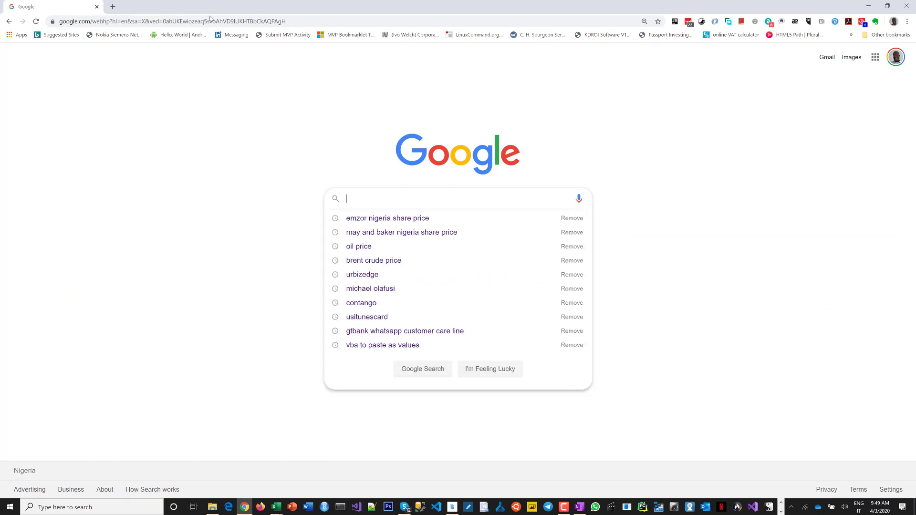
click(208, 22)
click(183, 108)
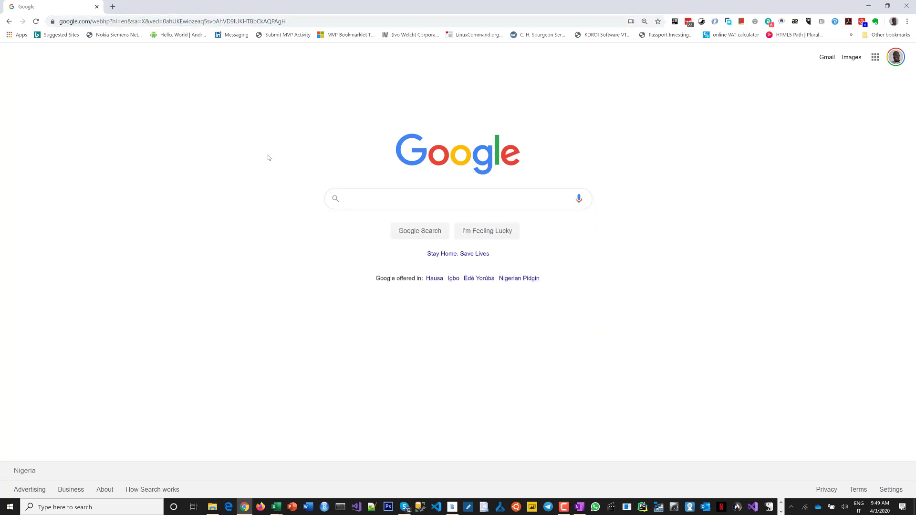
click(179, 22)
text(may and)
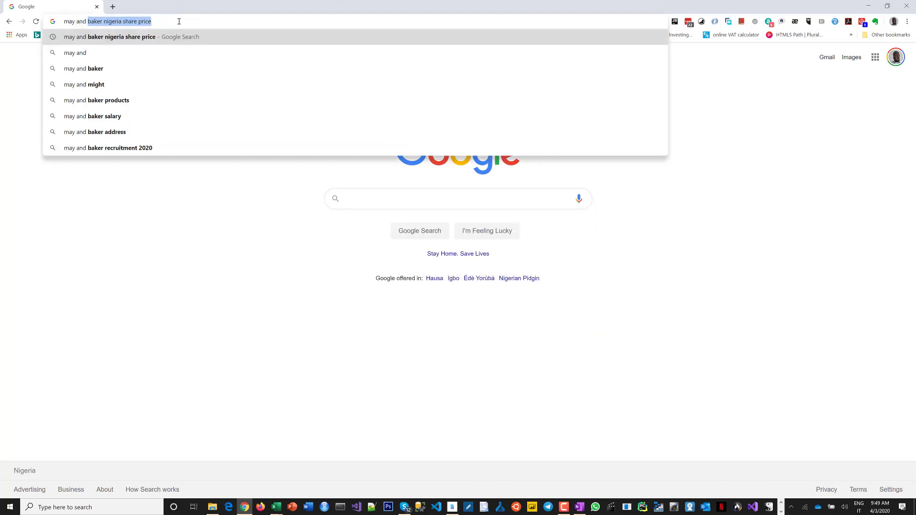
key(Return)
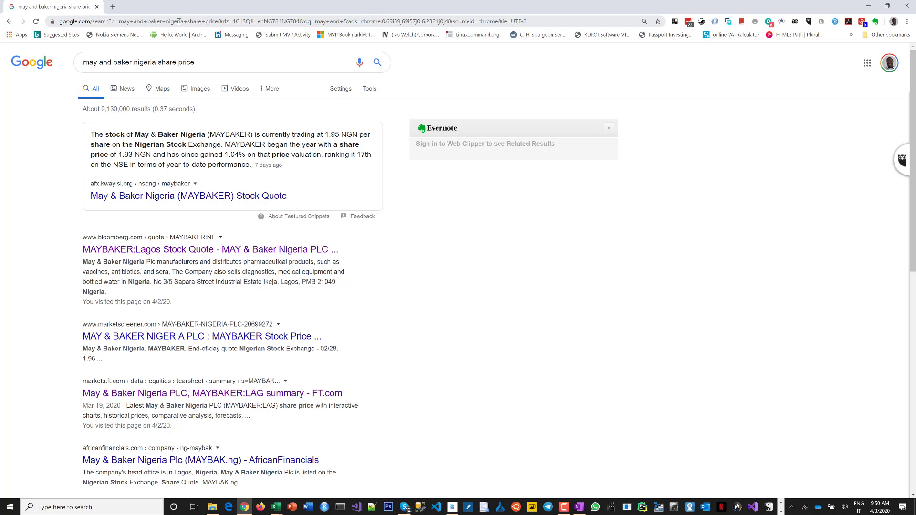
Open the FT.com summary result for May & Baker Nigeria PLC in a new tab and highlight its beta figure
scroll(422, 257, down, 1)
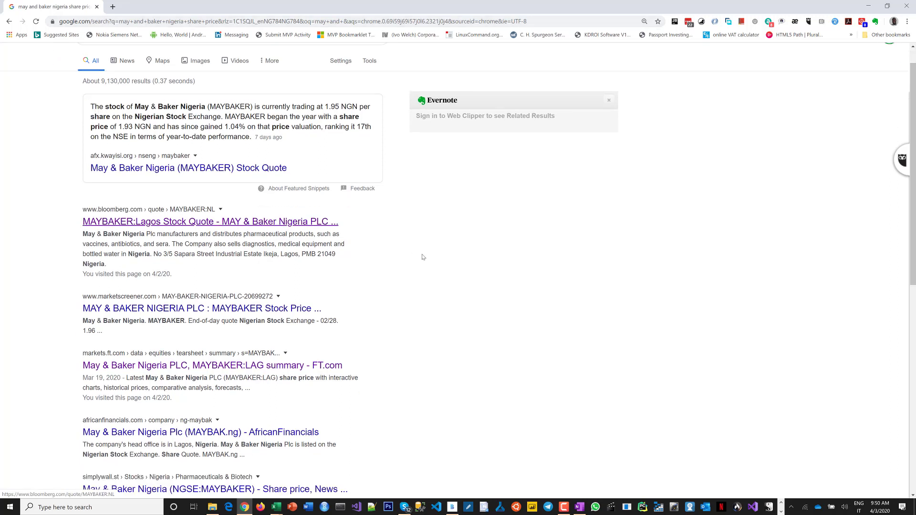
scroll(423, 257, down, 1)
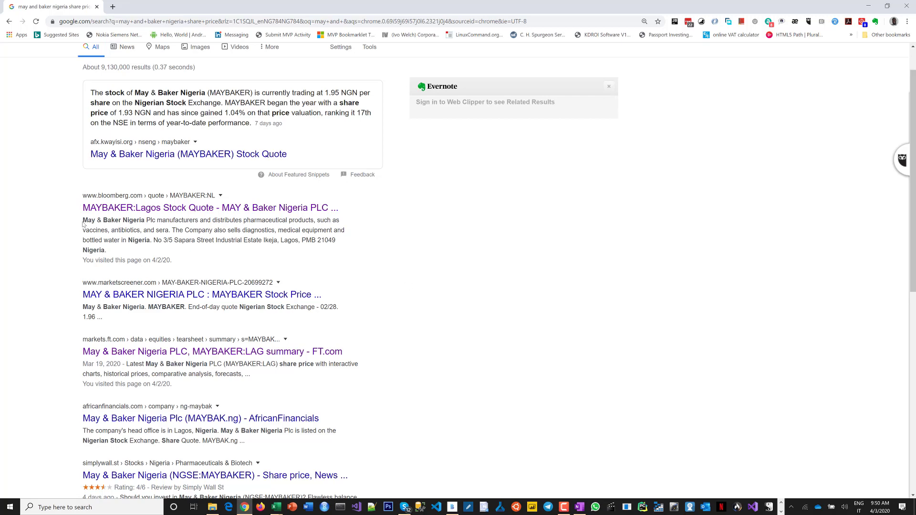
scroll(107, 325, down, 1)
scroll(108, 325, down, 1)
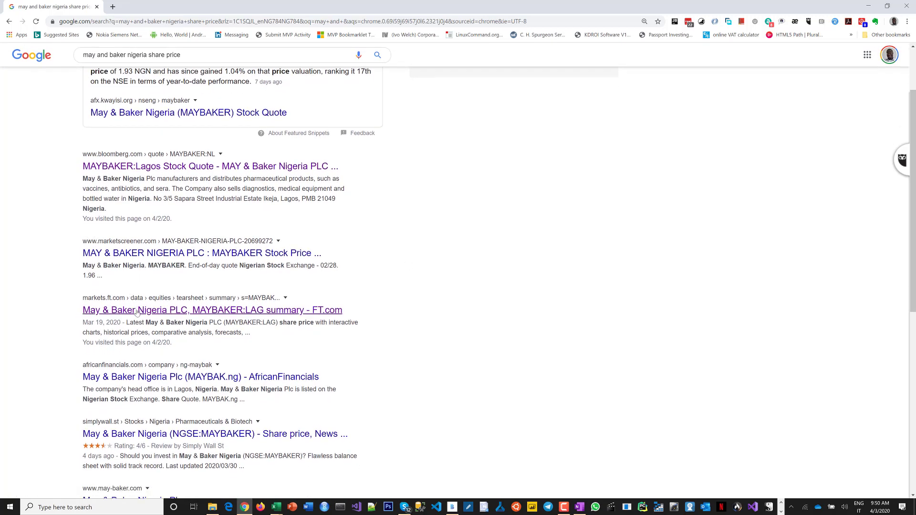
right_click(138, 314)
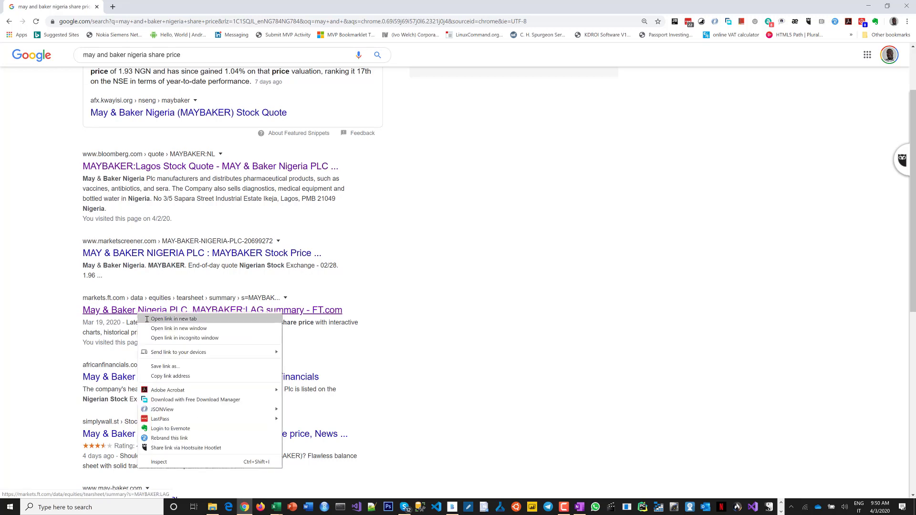
click(157, 318)
click(127, 7)
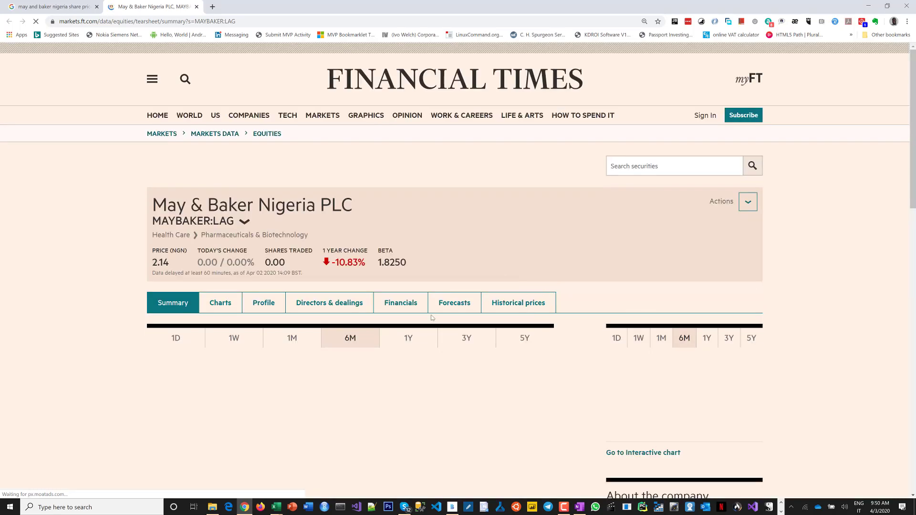
drag(379, 262, 407, 268)
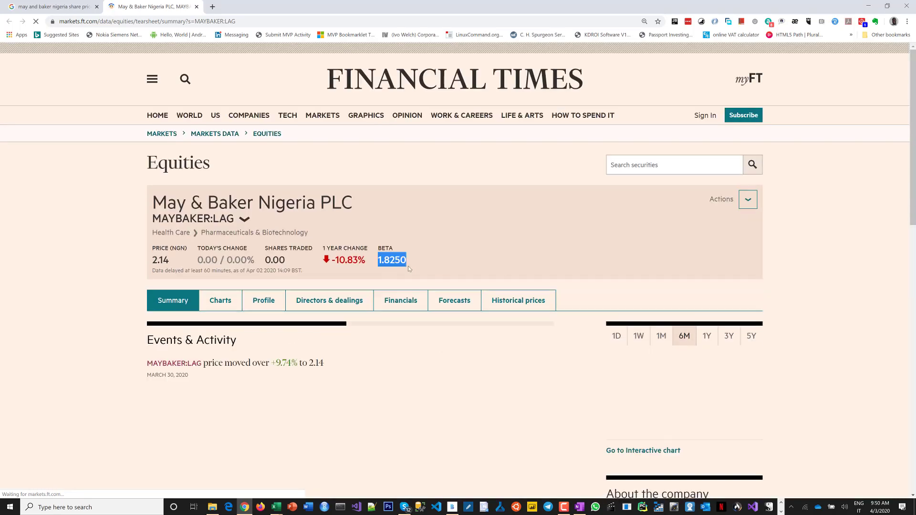
Switch back to the Excel DCF Valuation sheet and enter the beta 1.8250 in F31
key(alt+Tab)
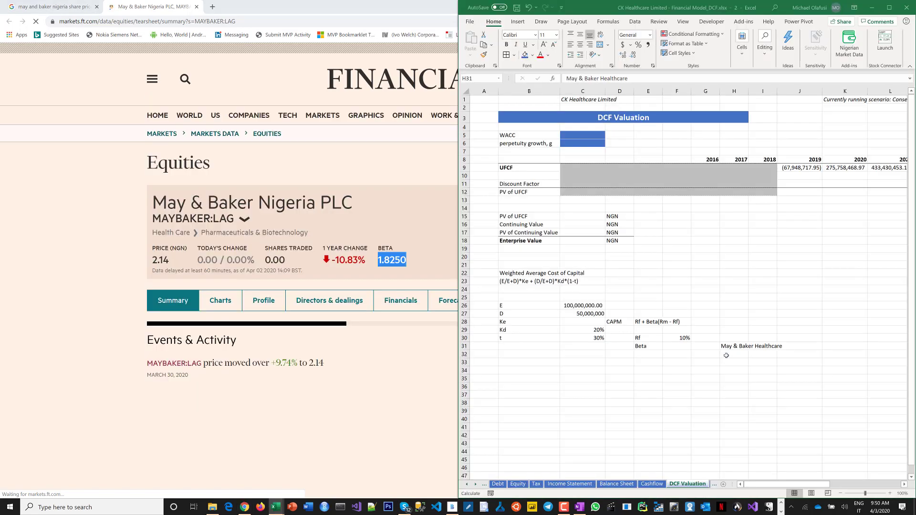
click(730, 354)
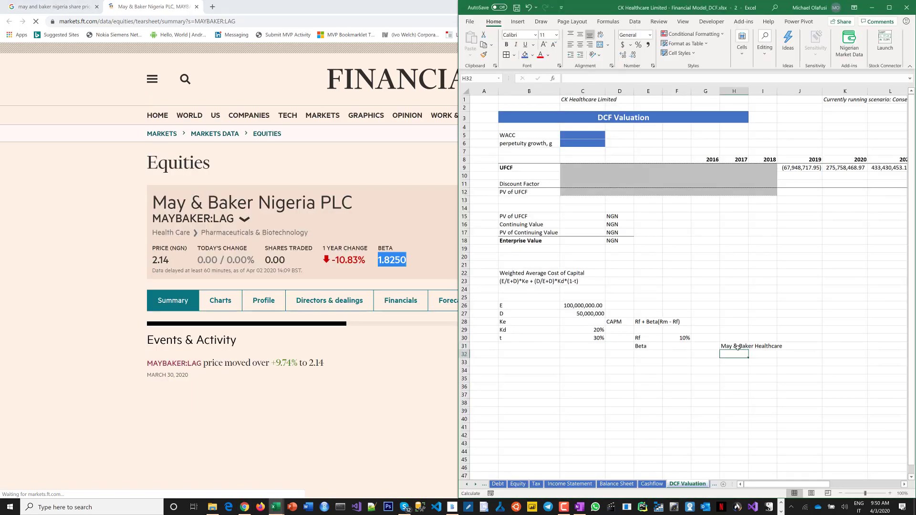
click(681, 346)
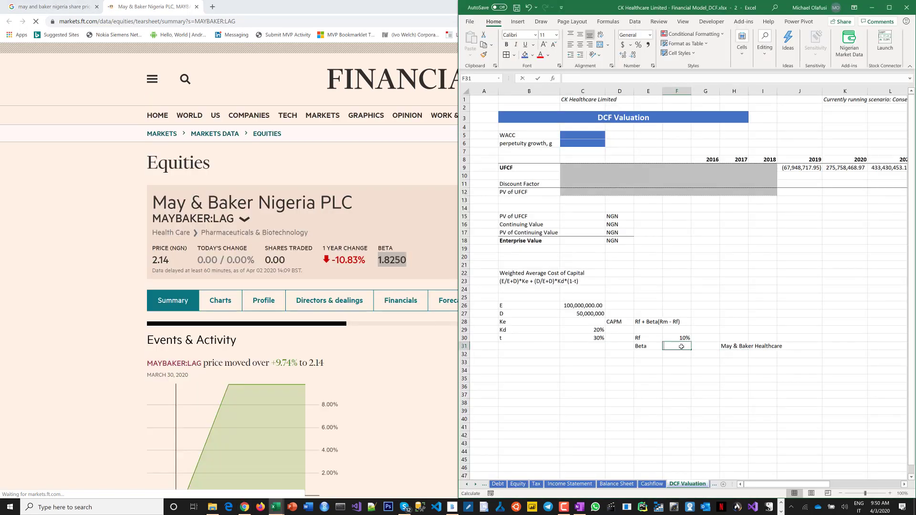
text(1.)
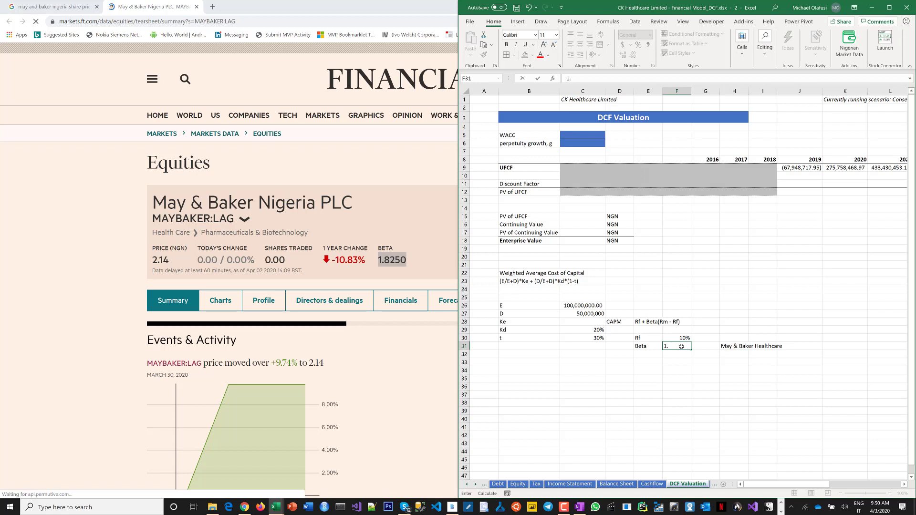
text(8250)
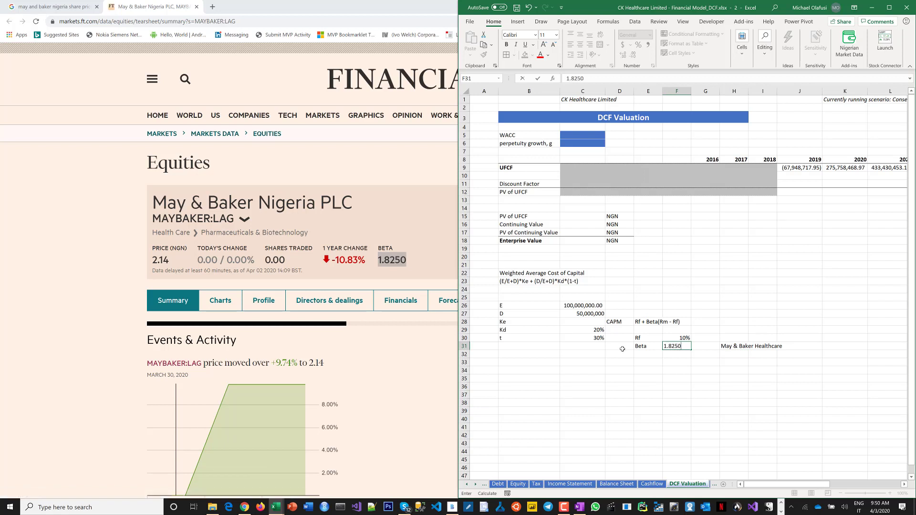
key(Return)
Add the market return input below Beta: label "Rm" in E32 and 17% in F32
click(647, 356)
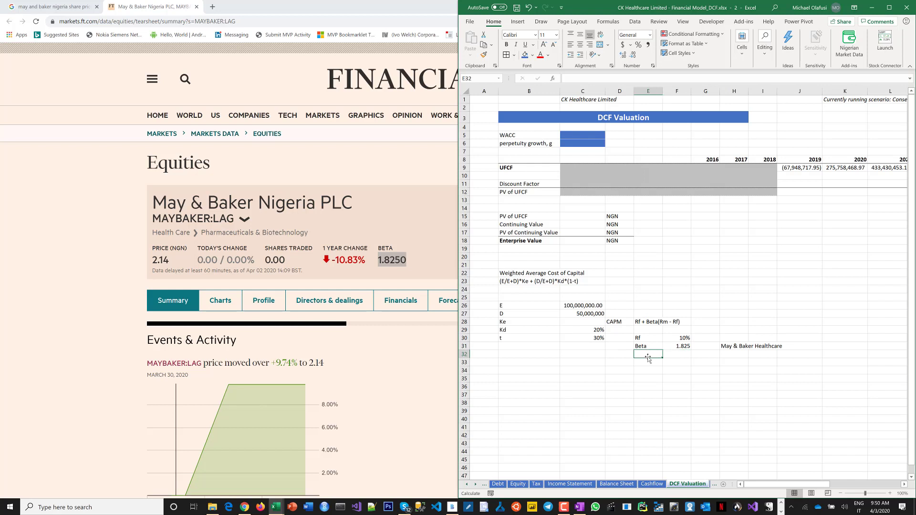
text(Rm)
key(Tab)
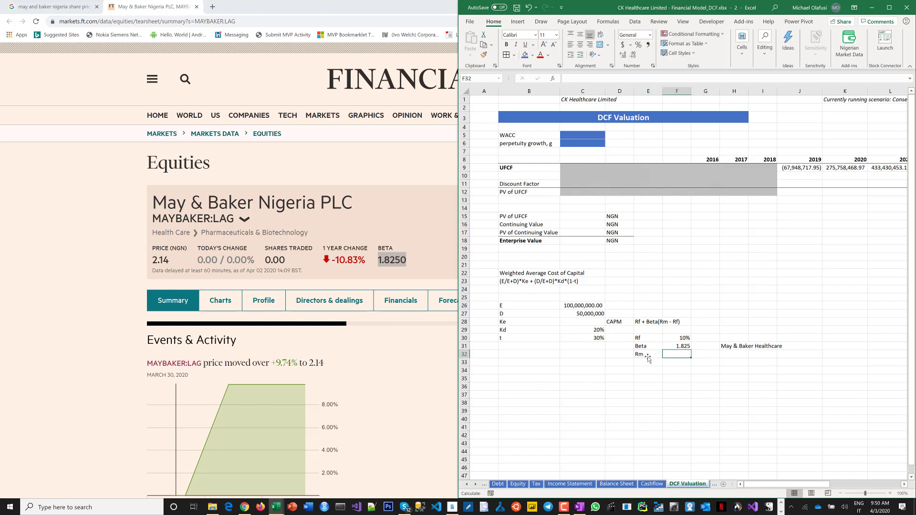
text(17)
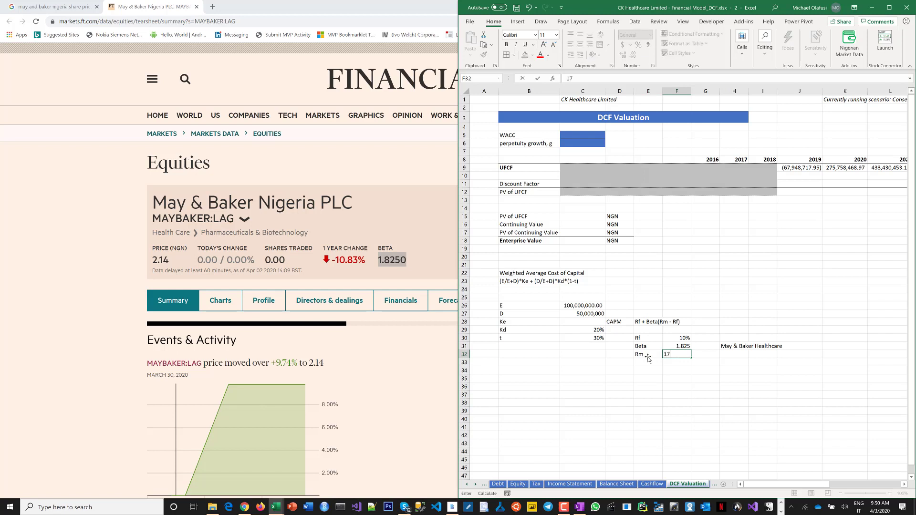
text(%)
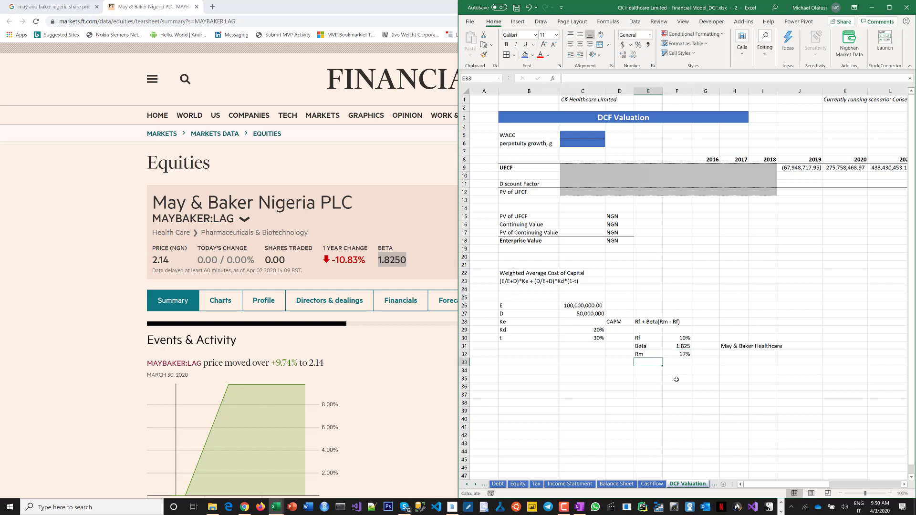
click(675, 378)
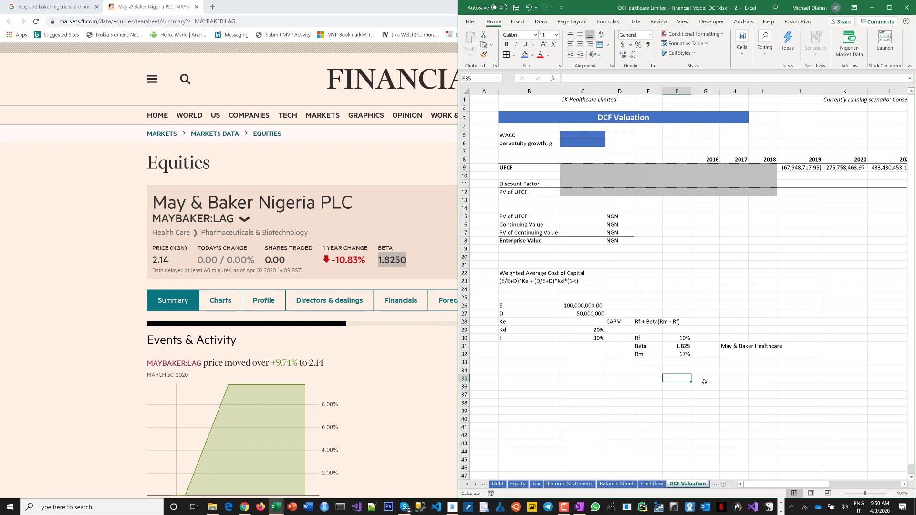
Enter the label "RRI" in F35, below the CAPM inputs
text(RRI)
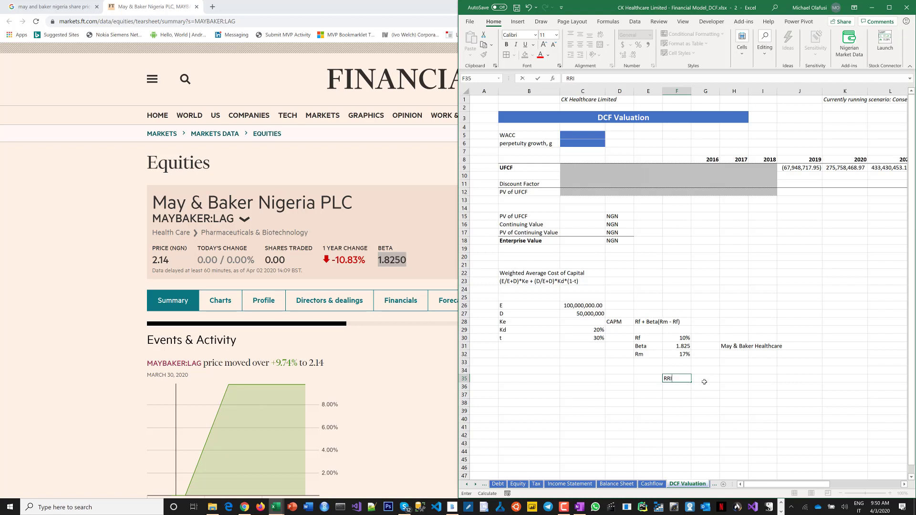
key(Return)
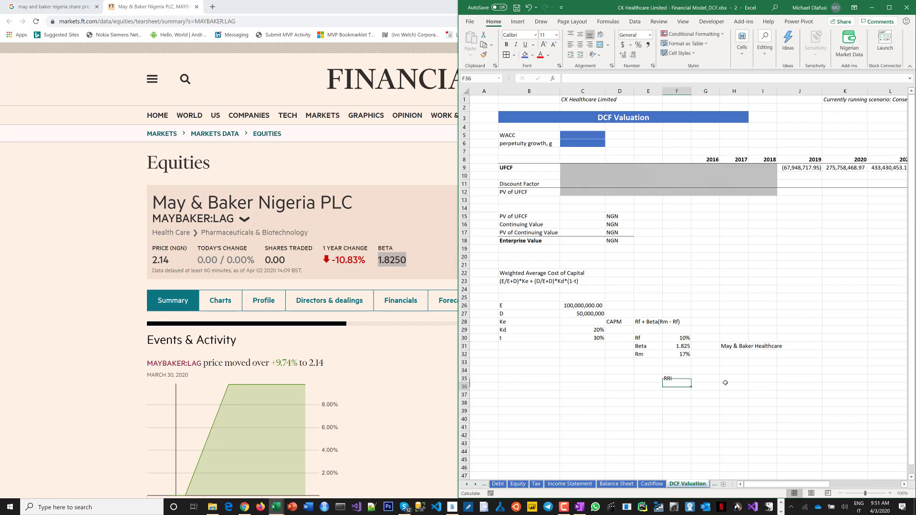
click(681, 395)
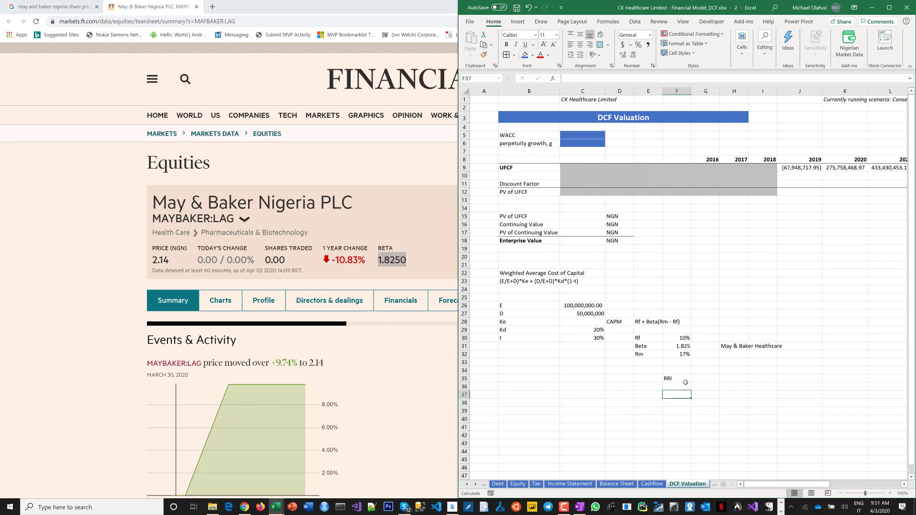
Extend the market return label in E32 to read "Rm (total market return, long-term)"
click(644, 363)
click(644, 354)
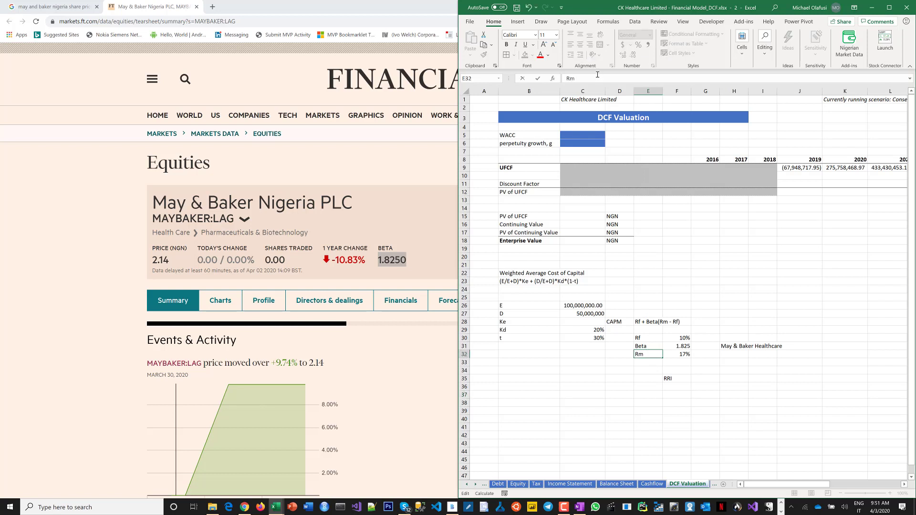
text((total market return, long-term)
key(Return)
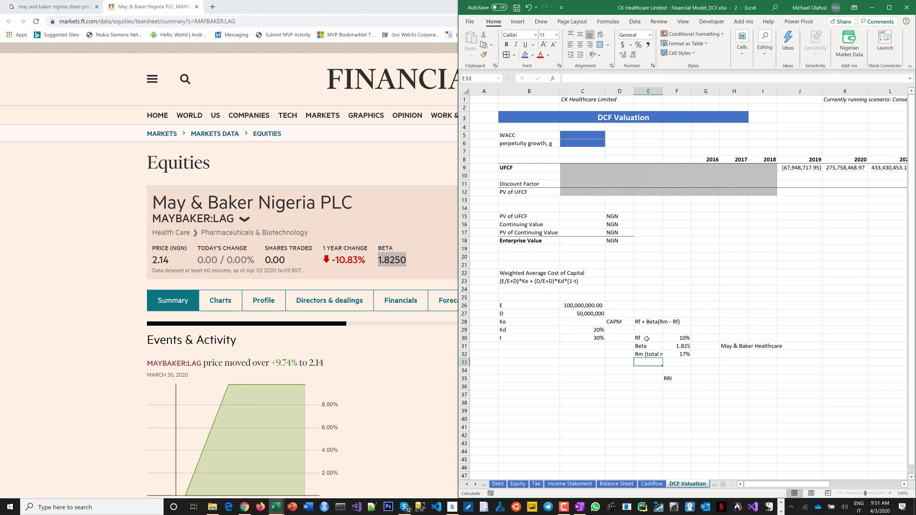
Copy the Rm description from E32 into H32, beneath the May & Baker Healthcare note
click(650, 354)
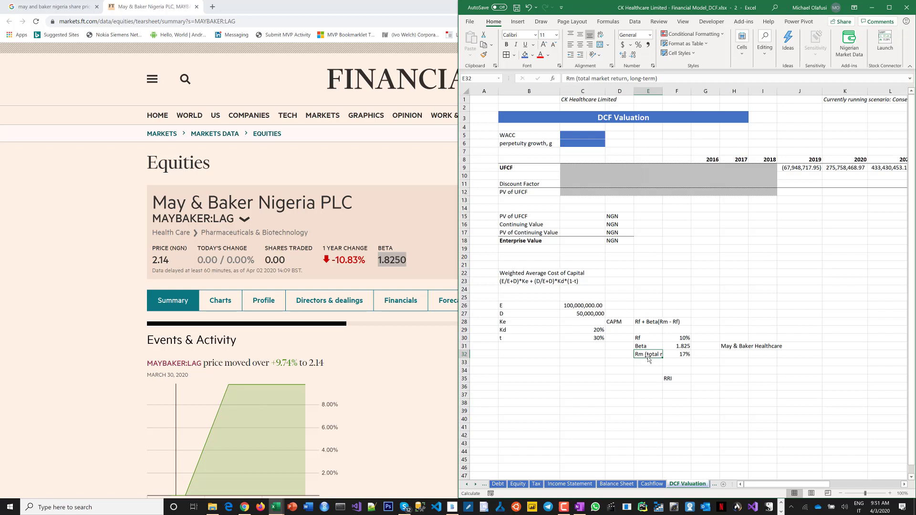
key(ctrl+c)
click(723, 357)
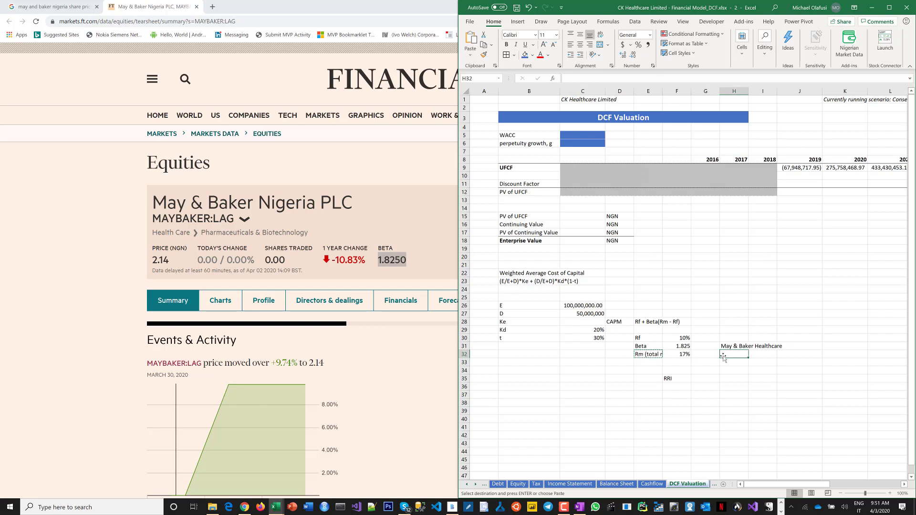
key(ctrl+v)
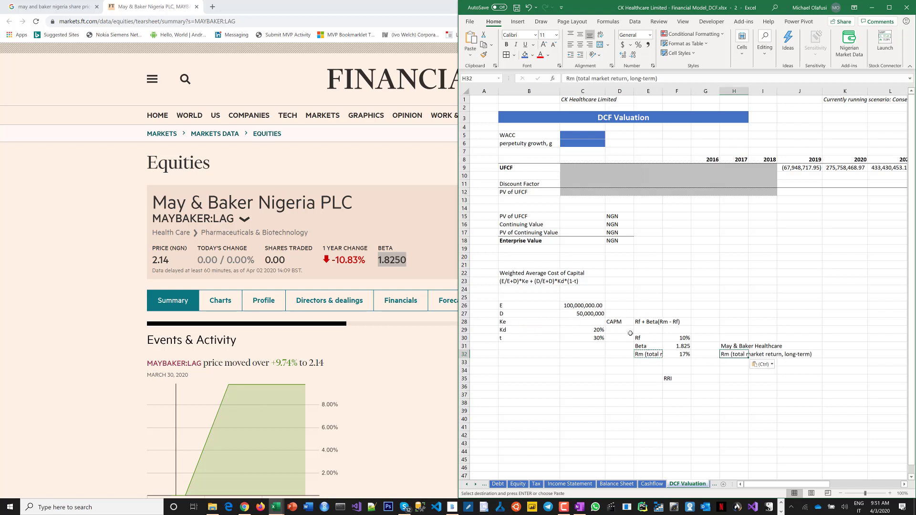
click(640, 364)
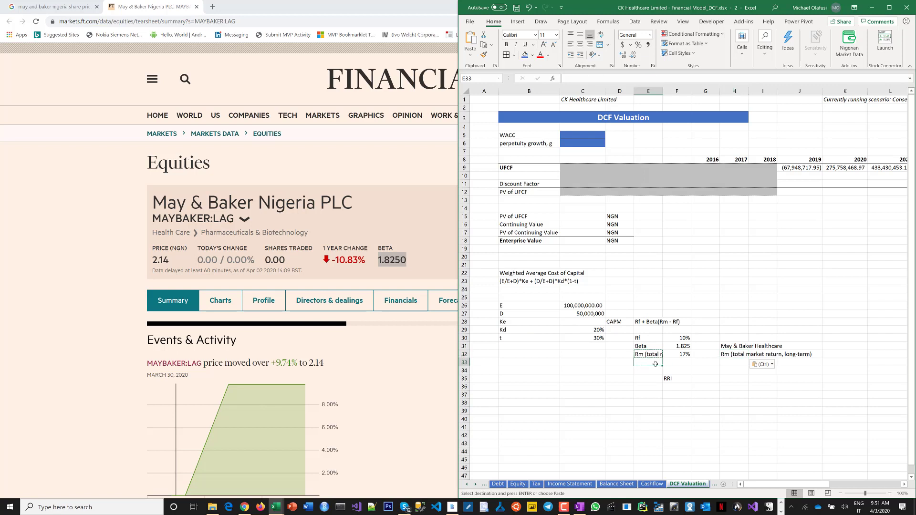
key(Escape)
Enter the stock index label "NSEASI" in F37, two rows below RRI
click(675, 378)
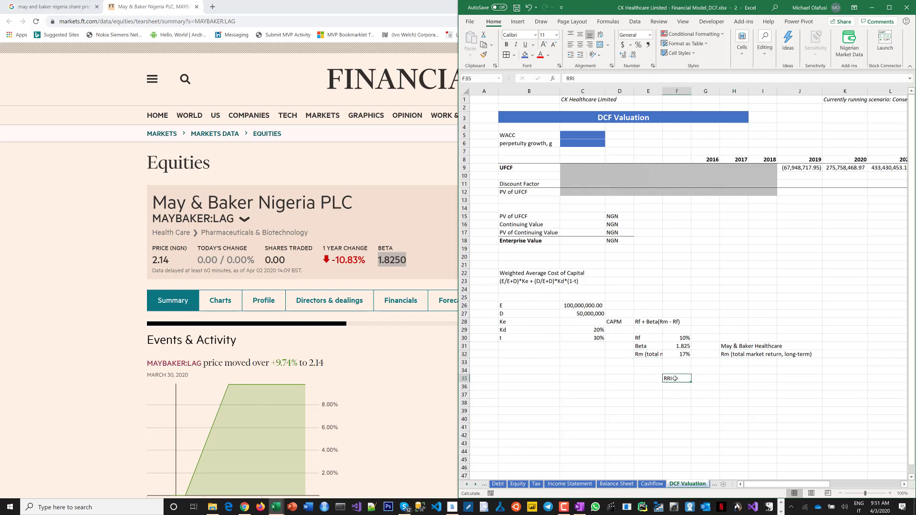
click(675, 395)
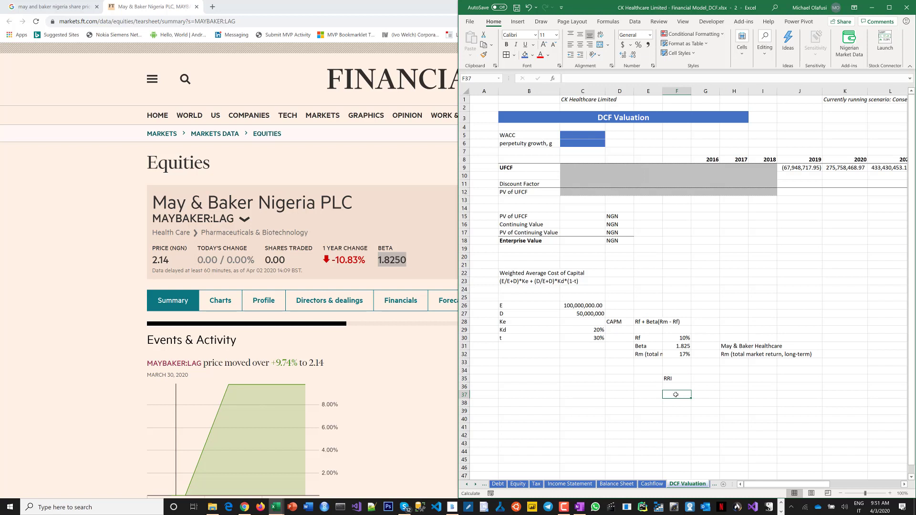
text(NSEASI)
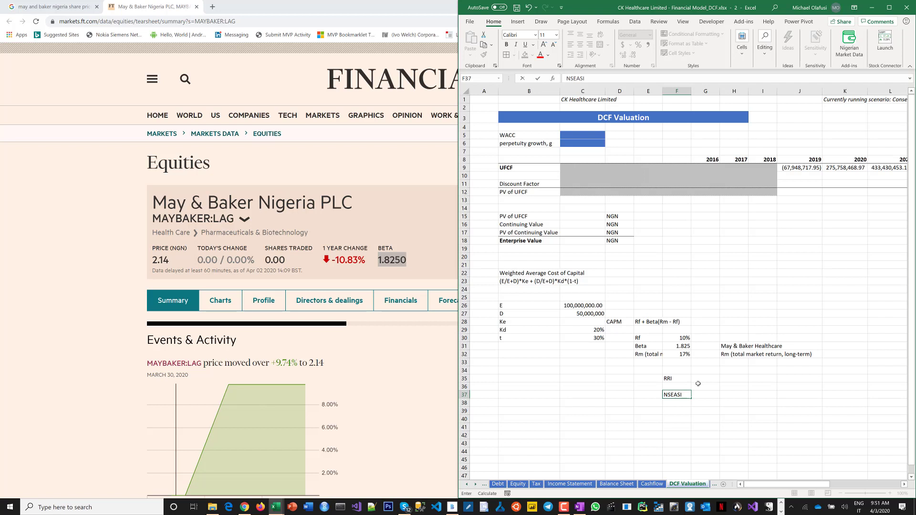
click(698, 383)
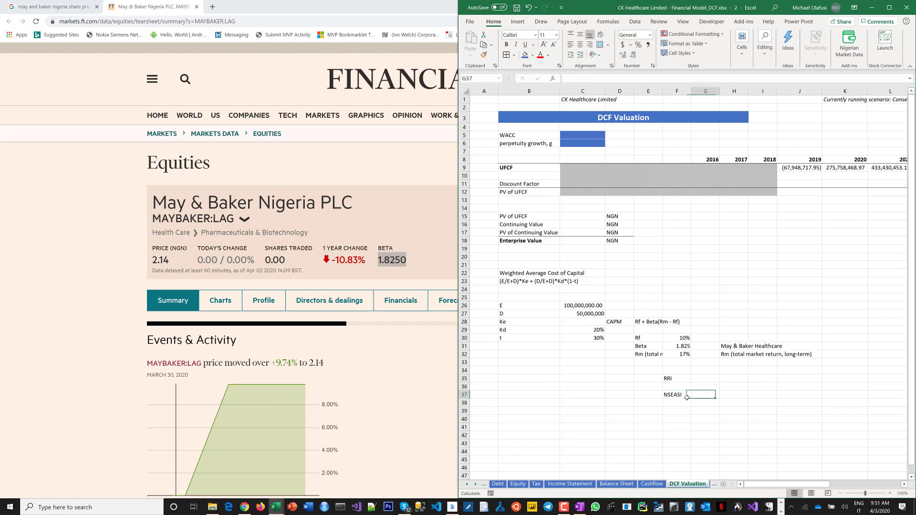
Enter the year 1994 in F38 and its index value 100 in G38, beneath the NSEASI label
click(669, 404)
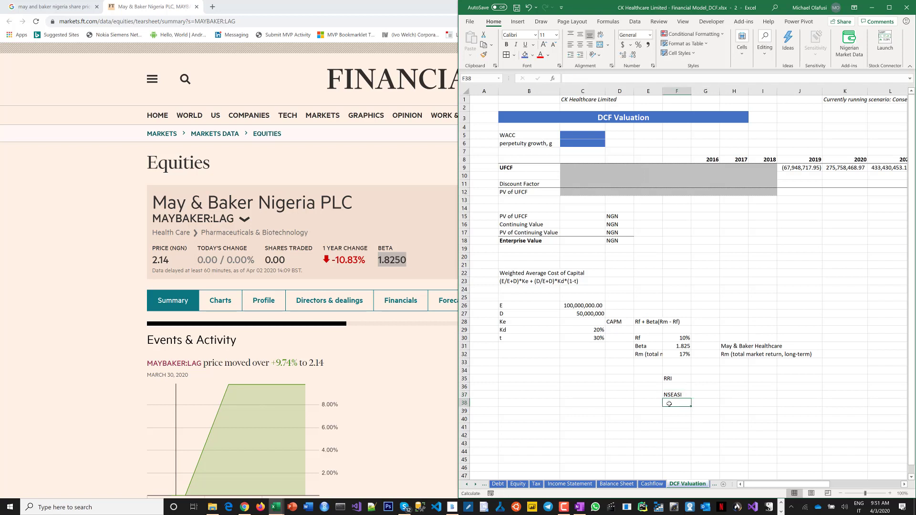
text(1994)
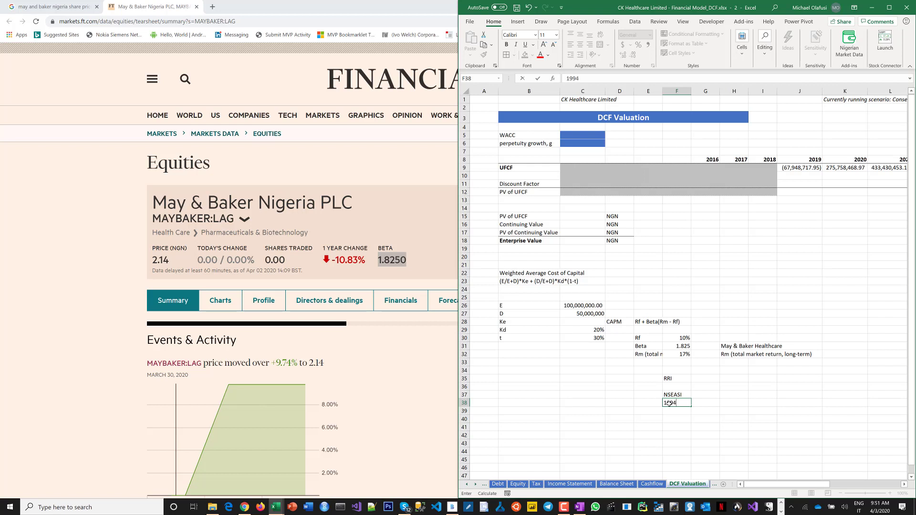
key(Tab)
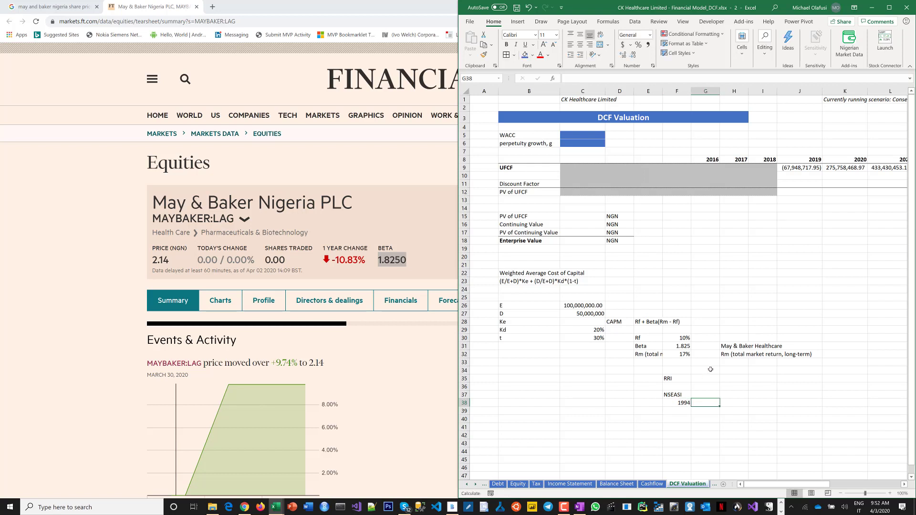
text(100)
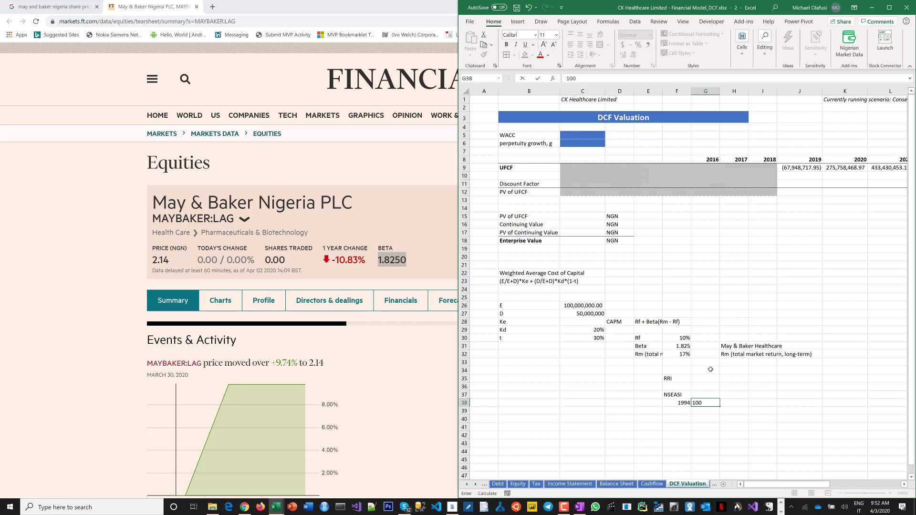
key(Return)
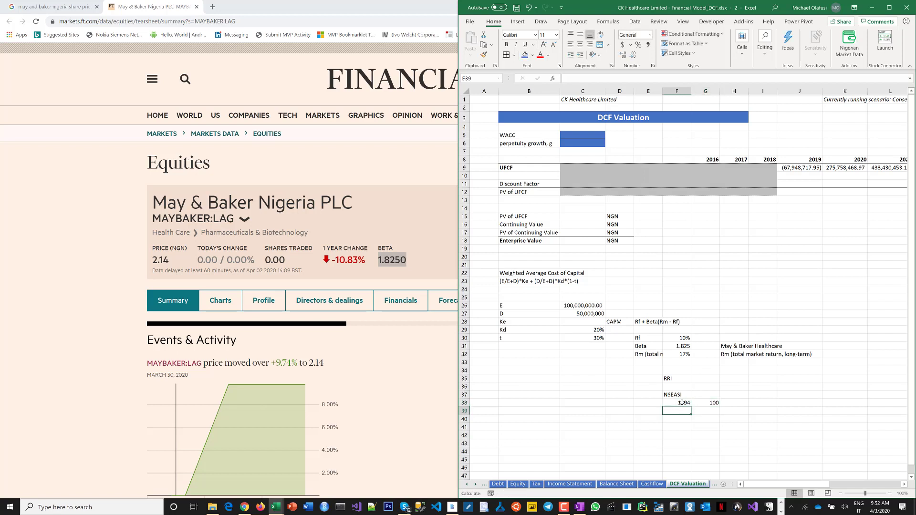
click(682, 402)
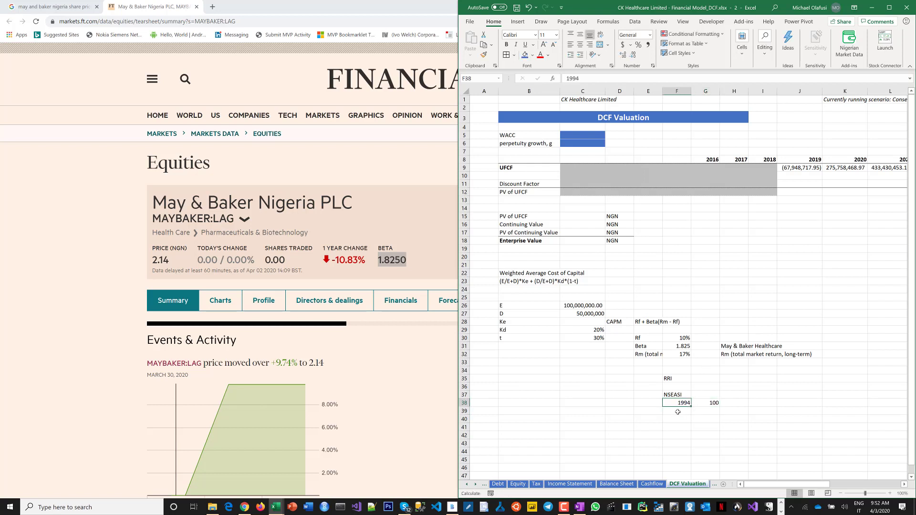
click(677, 411)
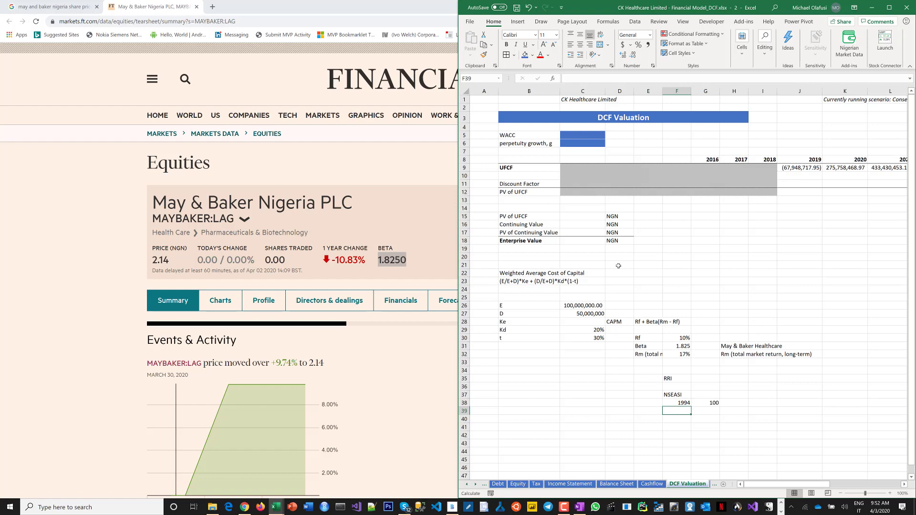
Maximize the Excel window and select the empty cell S9 beside the valuation table
click(891, 10)
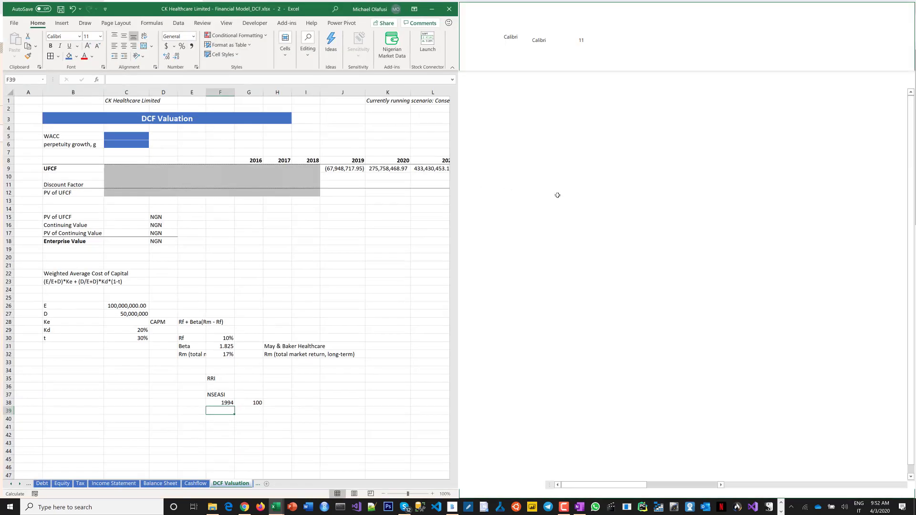
click(681, 239)
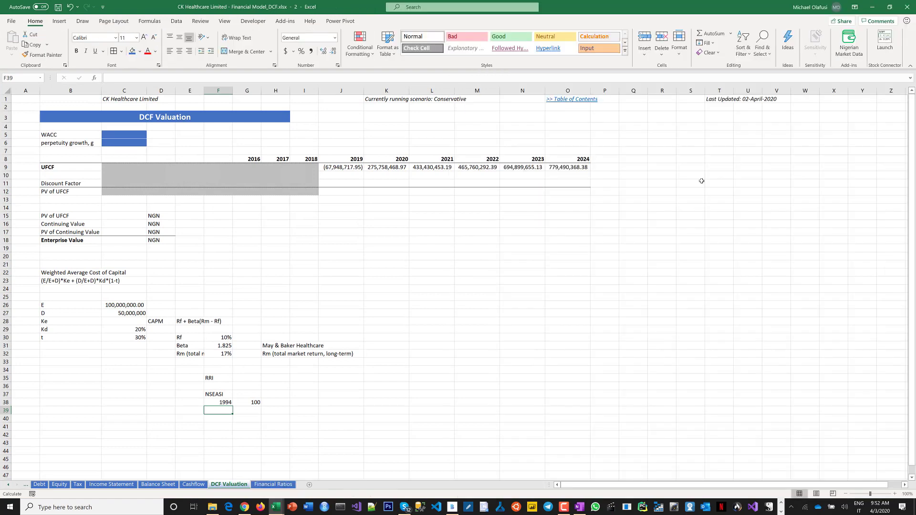
click(679, 166)
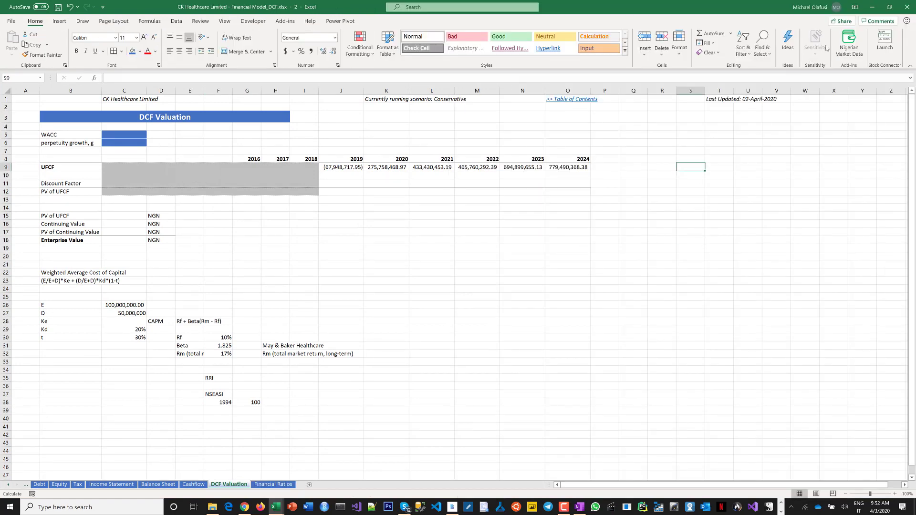
Search the Office Add-ins store for "nigeria" and close the store without adding anything
click(61, 21)
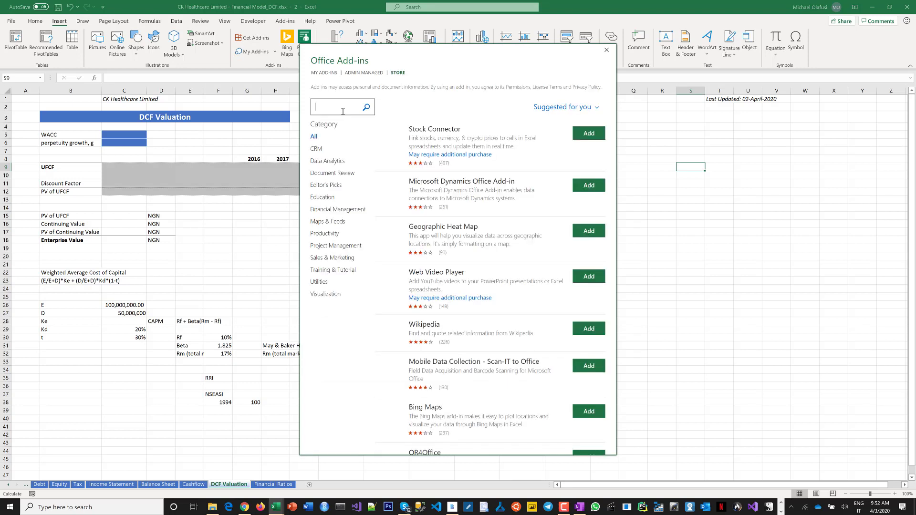
text(nigeria)
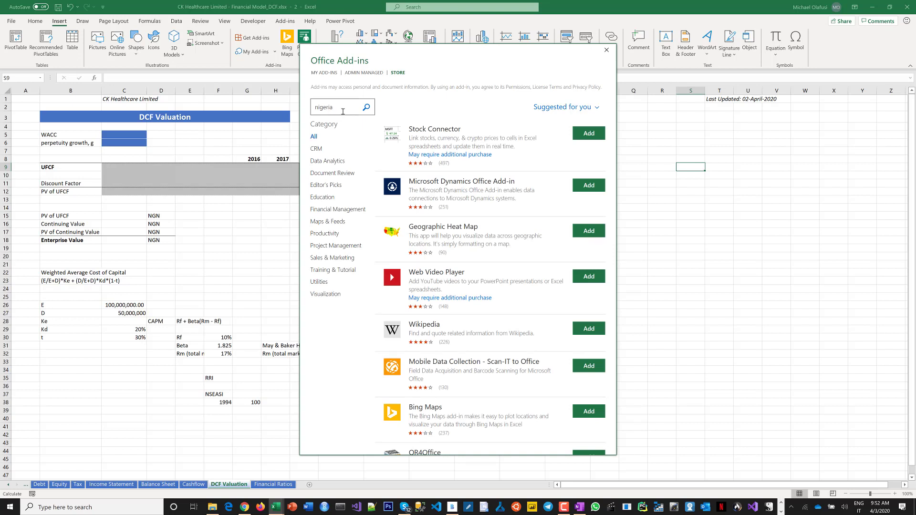
key(Return)
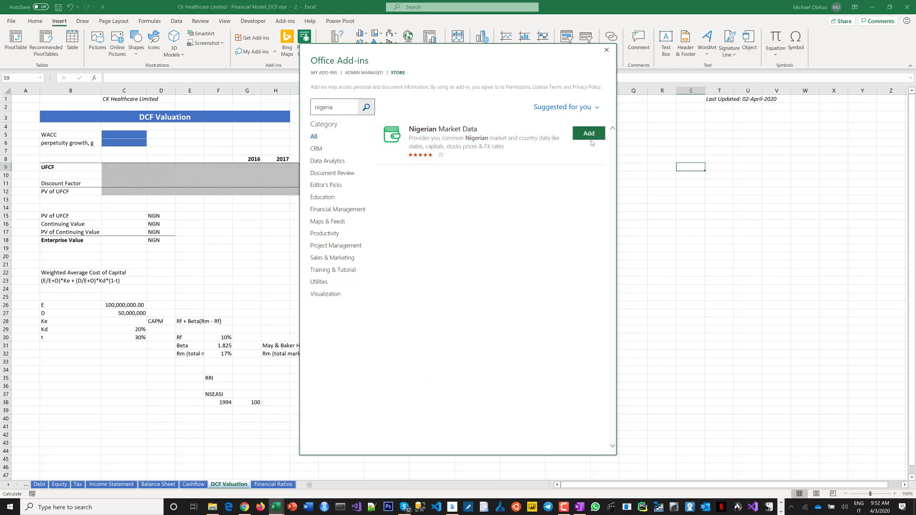
click(607, 51)
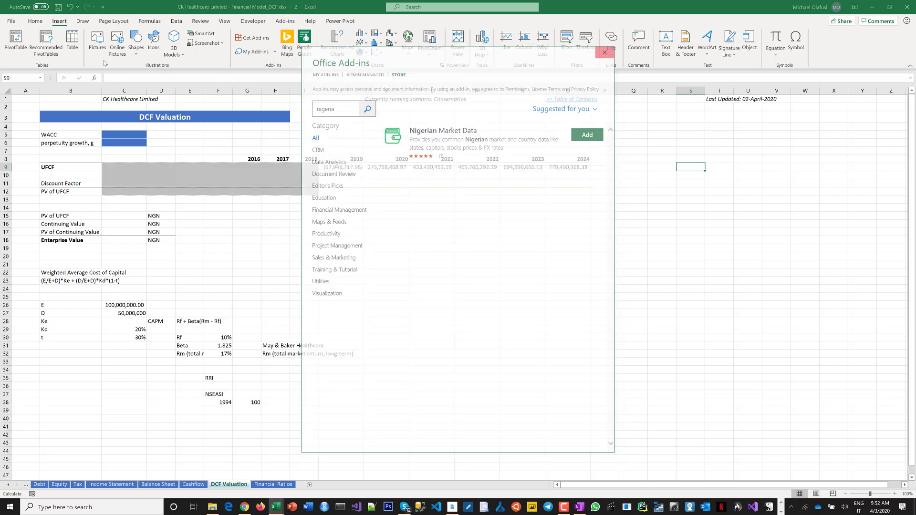
Open the Nigerian Market Data add-in and insert its Stocks/Bonds price data into the sheet starting at O16
click(38, 22)
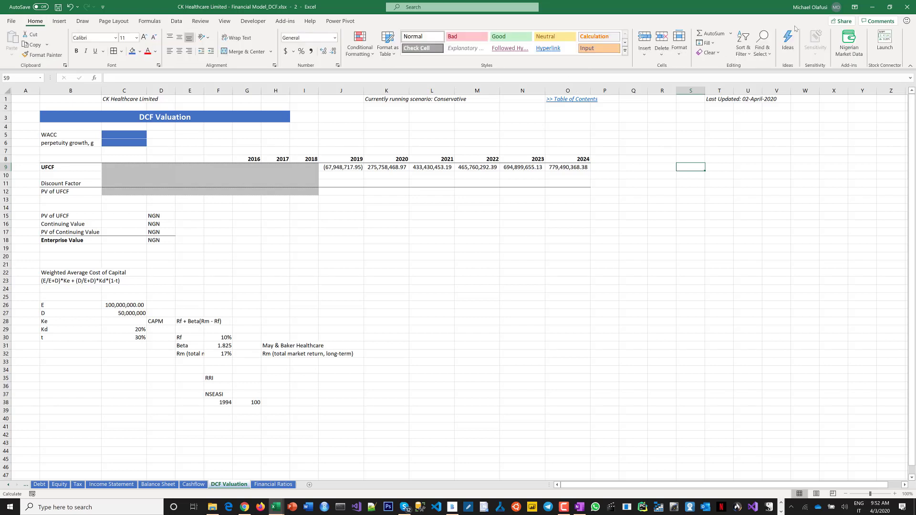
click(849, 54)
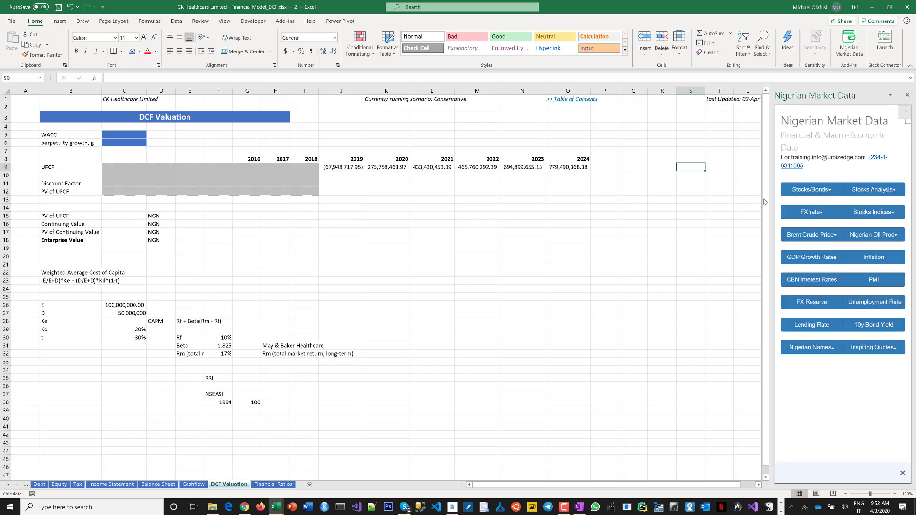
drag(633, 210, 633, 218)
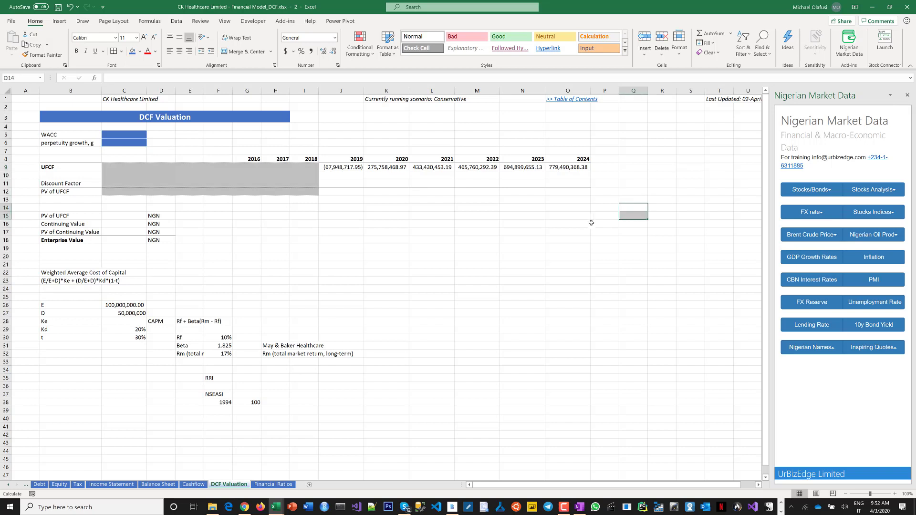
click(571, 228)
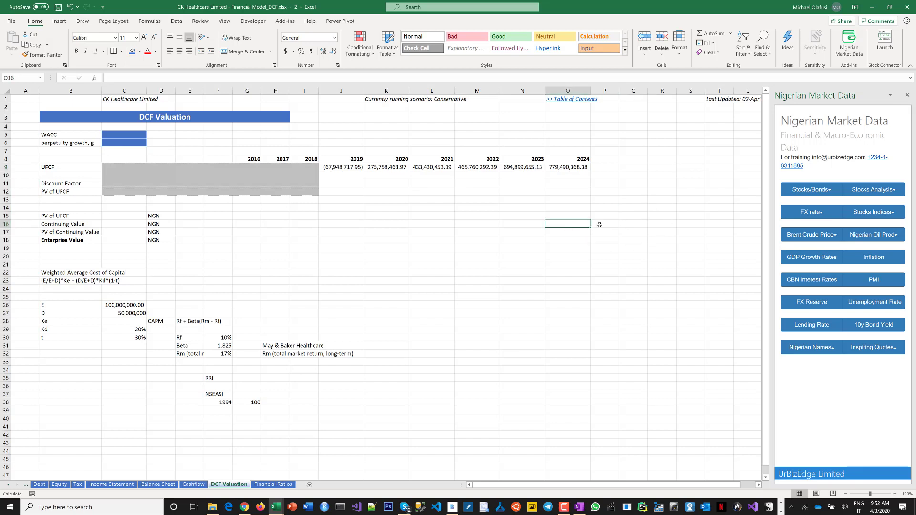
click(819, 198)
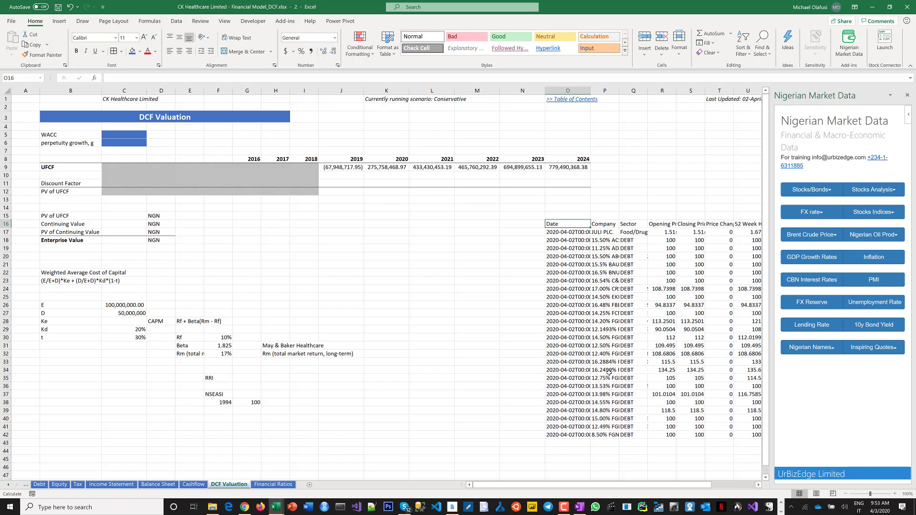
Switch to Chrome and open vip.urbizedge.com/economy in a new tab
click(244, 507)
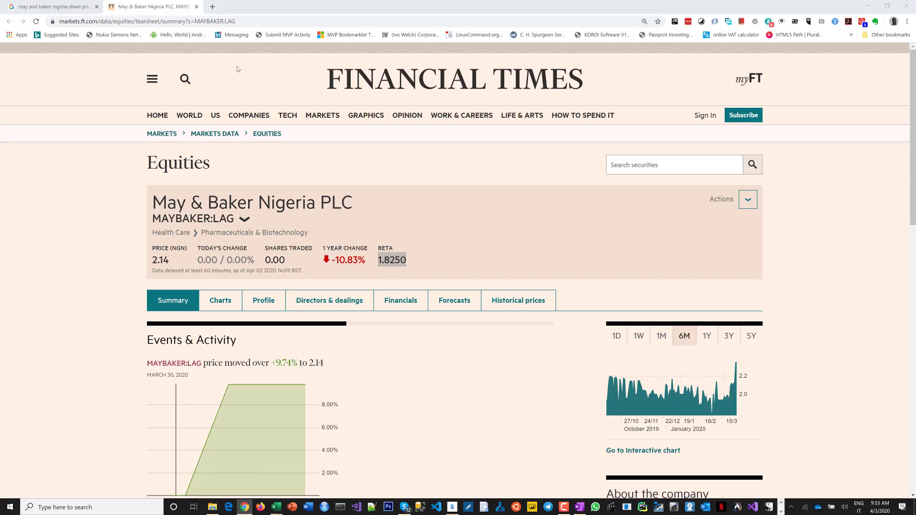
click(213, 7)
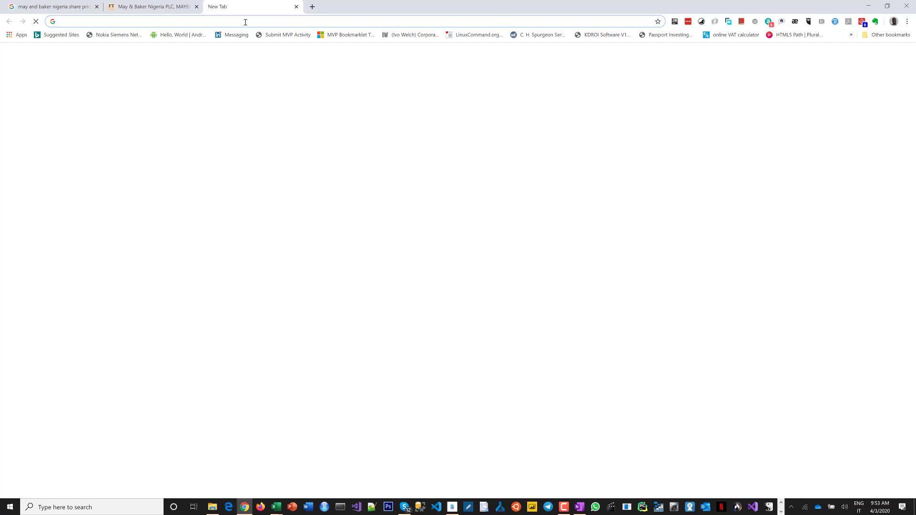
text(vip)
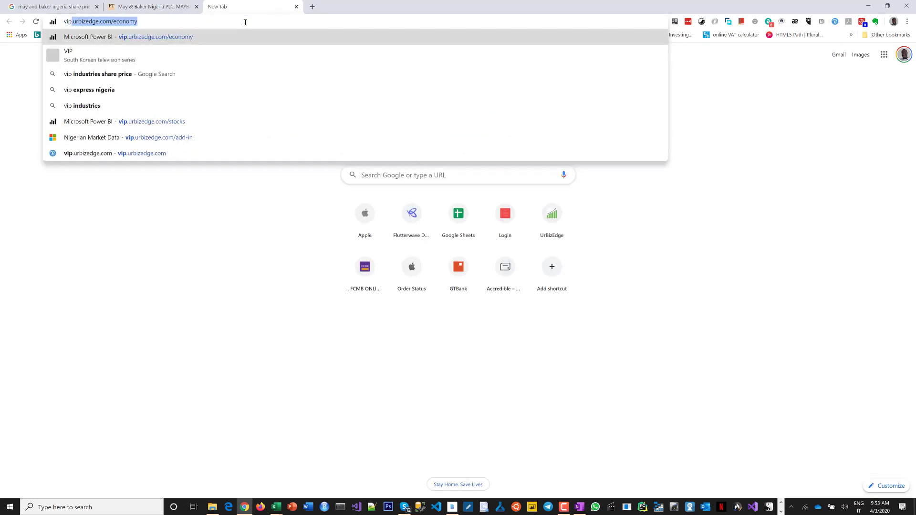
text(.urb)
key(End)
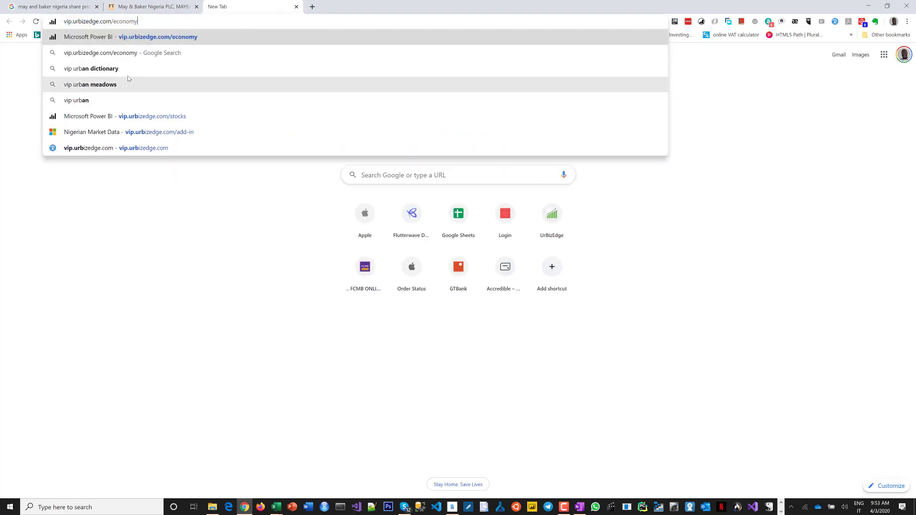
key(Return)
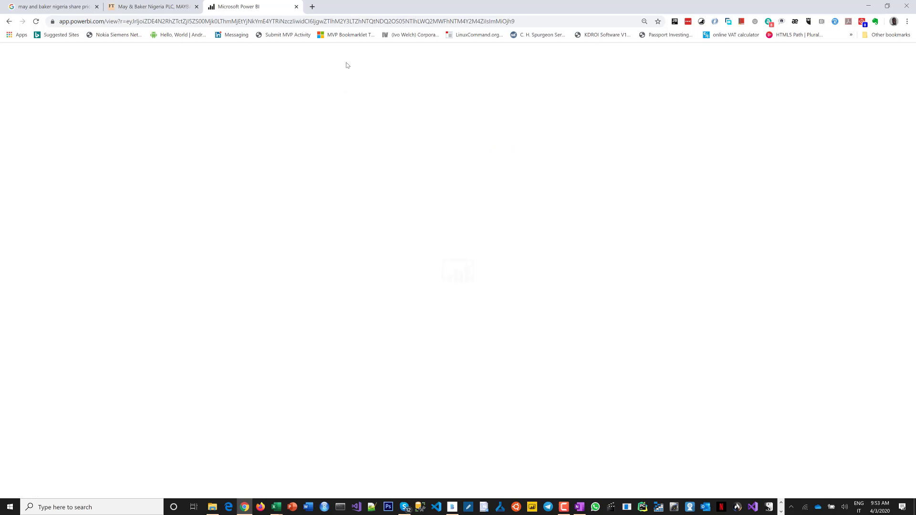
Switch back to Excel and look through the imported stock and bond rows while the Power BI page loads
key(alt+Tab)
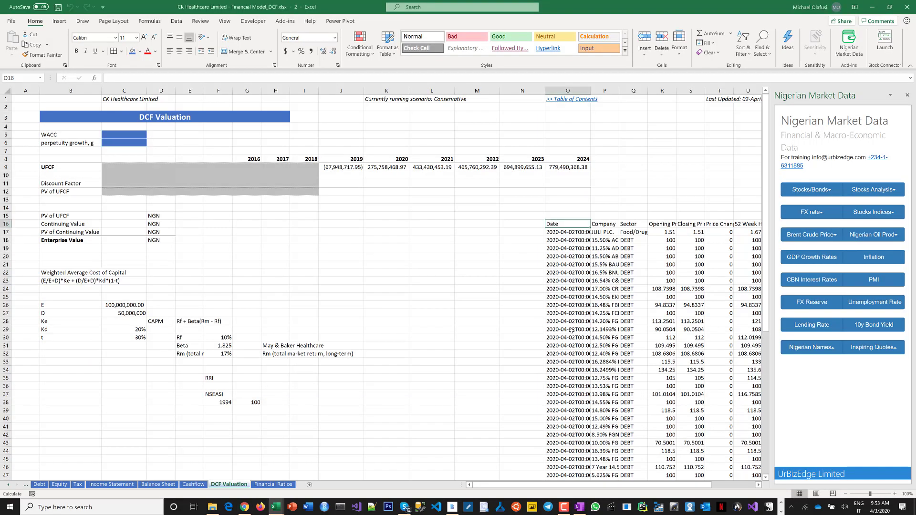
scroll(571, 329, down, 9)
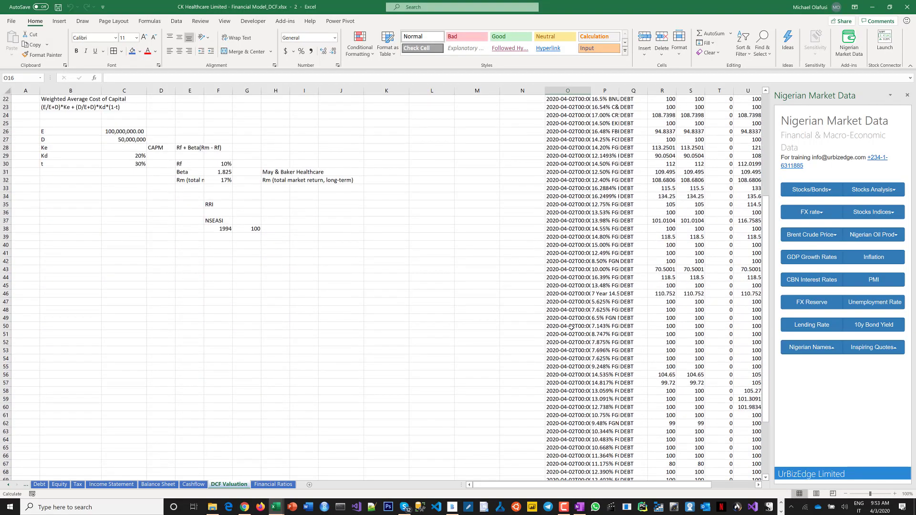
scroll(756, 255, down, 12)
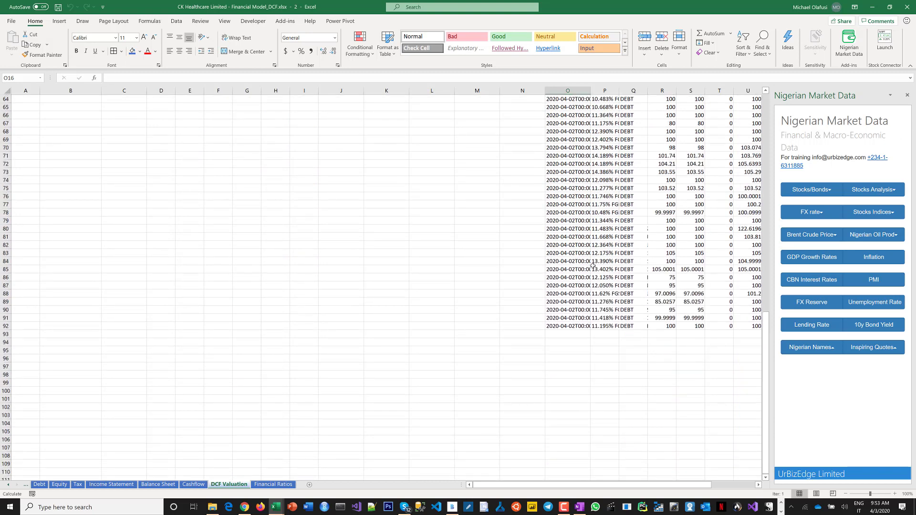
key(alt+Tab)
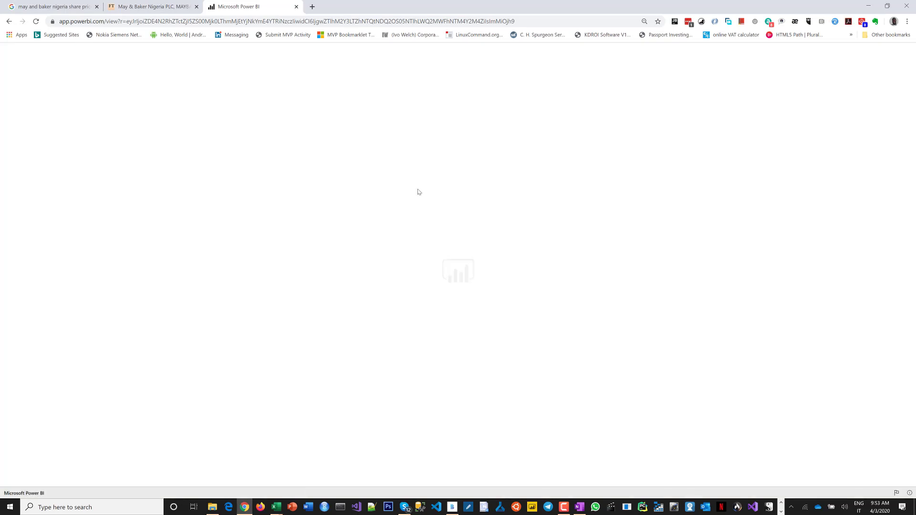
key(alt+Tab)
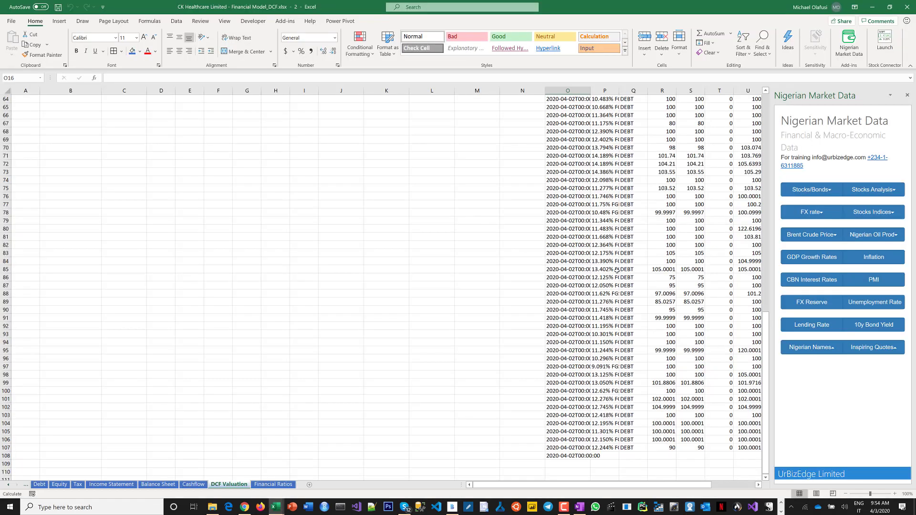
Enter the year 2020 in F39, beneath 1994 in the NSEASI table
click(217, 281)
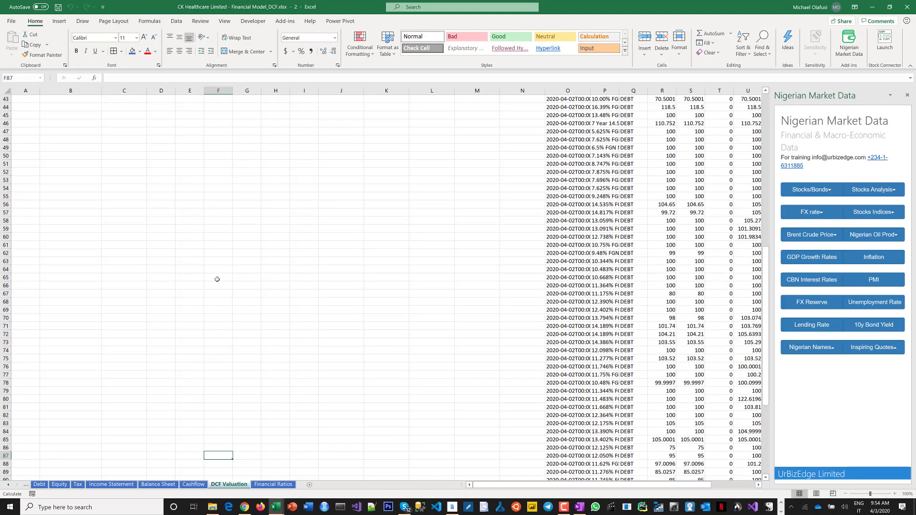
scroll(255, 280, up, 20)
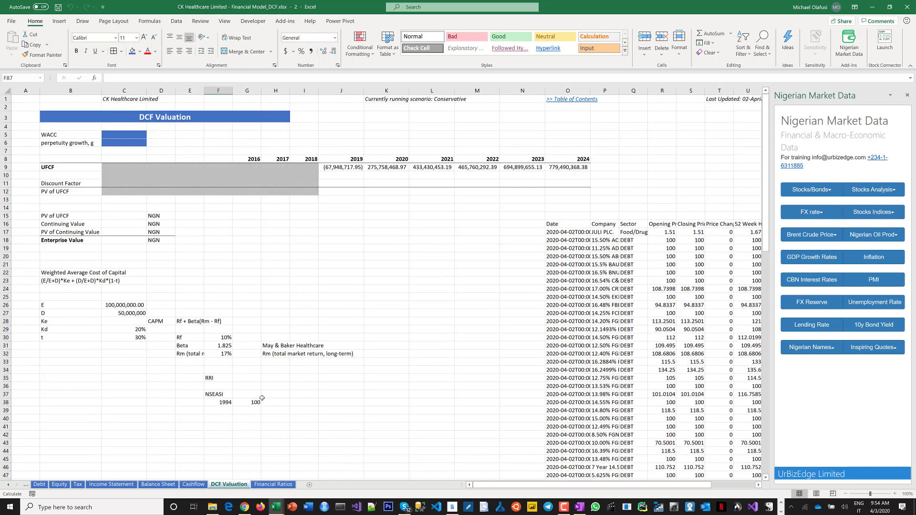
click(221, 411)
text(2020)
key(Return)
click(180, 410)
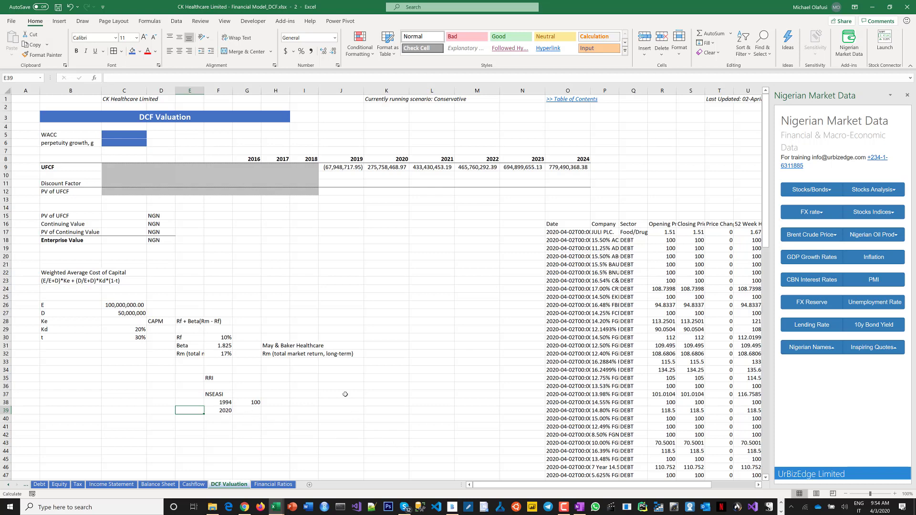
click(301, 313)
click(249, 410)
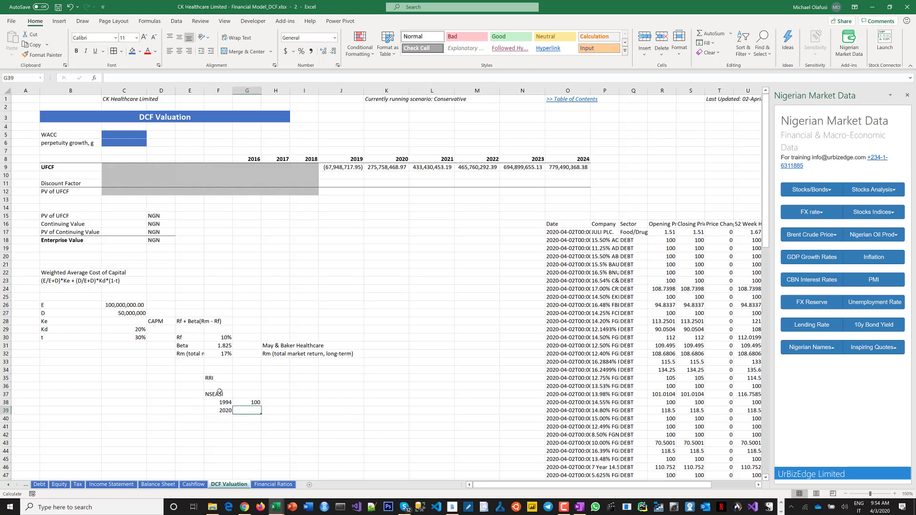
click(209, 378)
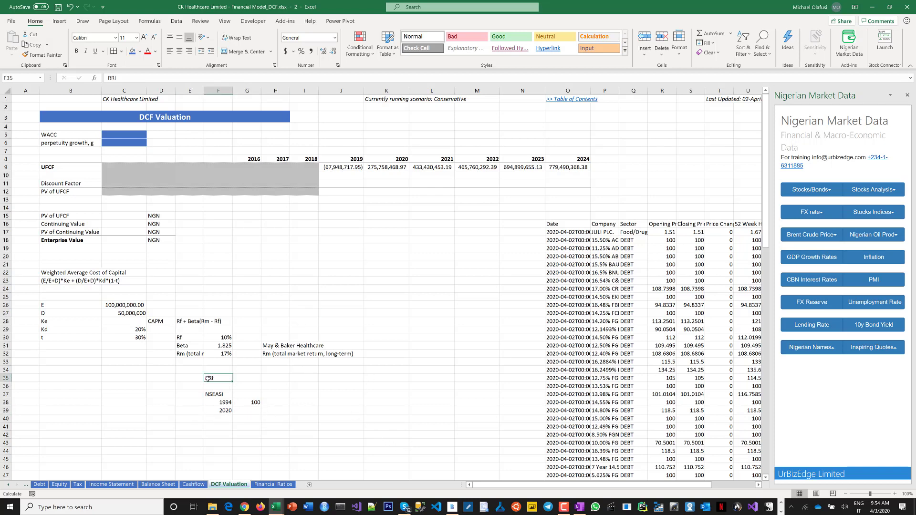
click(186, 353)
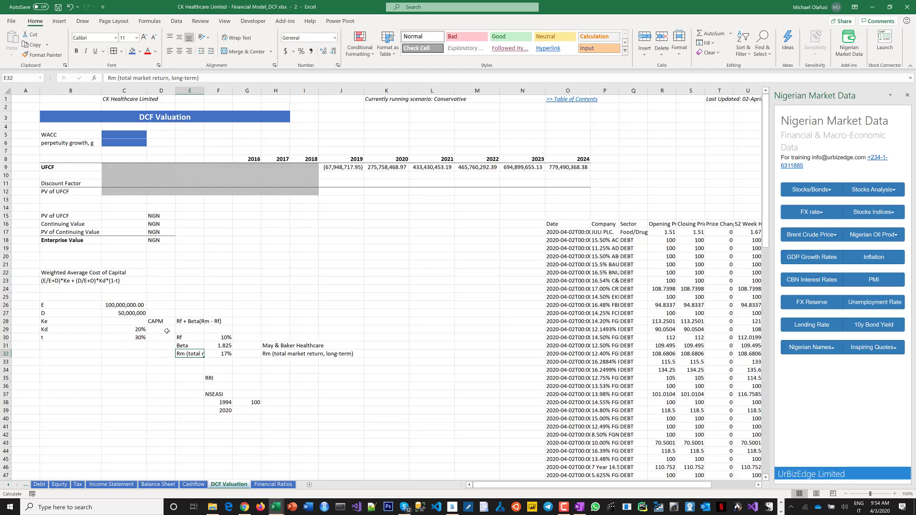
click(225, 339)
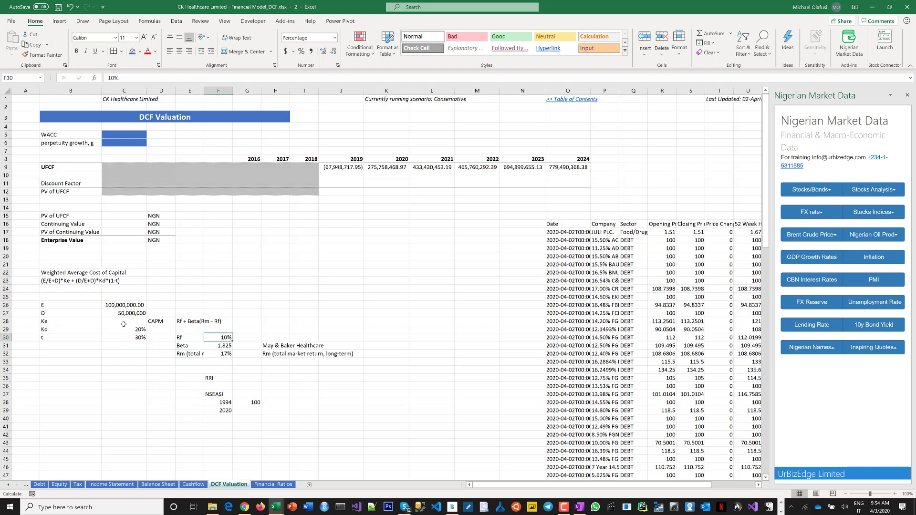
Calculate the cost of equity Ke in C28 with the CAPM formula =F30+F31*(F32-F30)
click(124, 322)
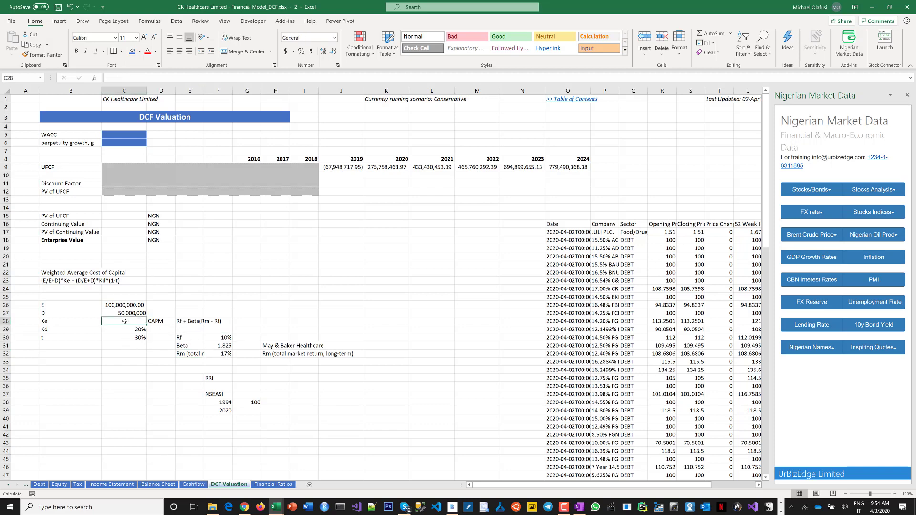
text(=)
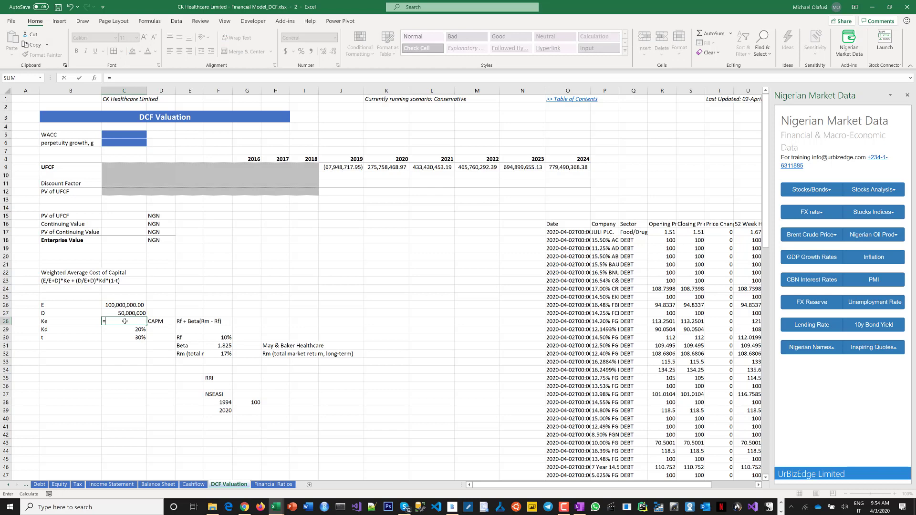
click(222, 339)
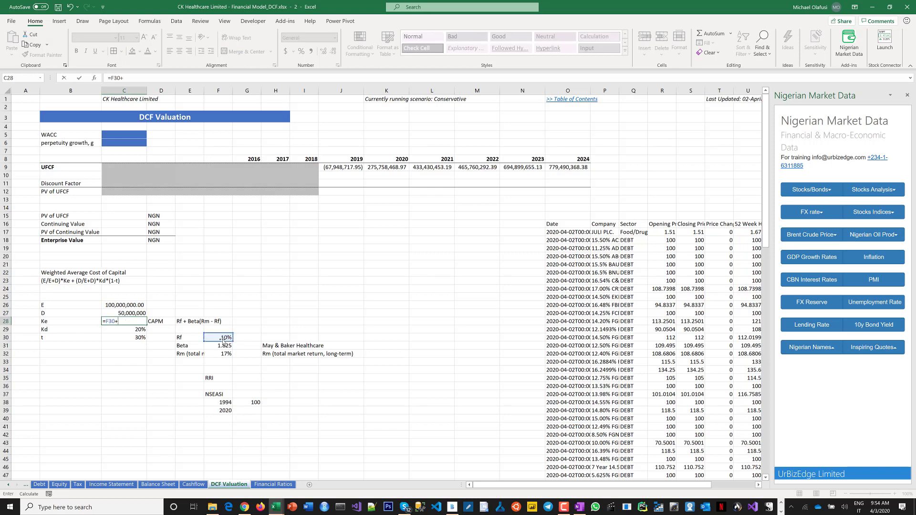
text(+)
click(226, 347)
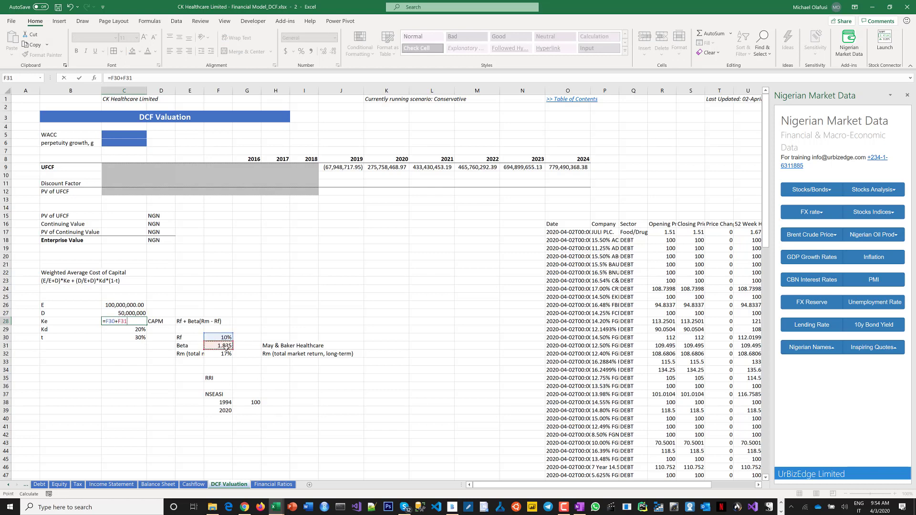
text(*()
click(223, 355)
text(-)
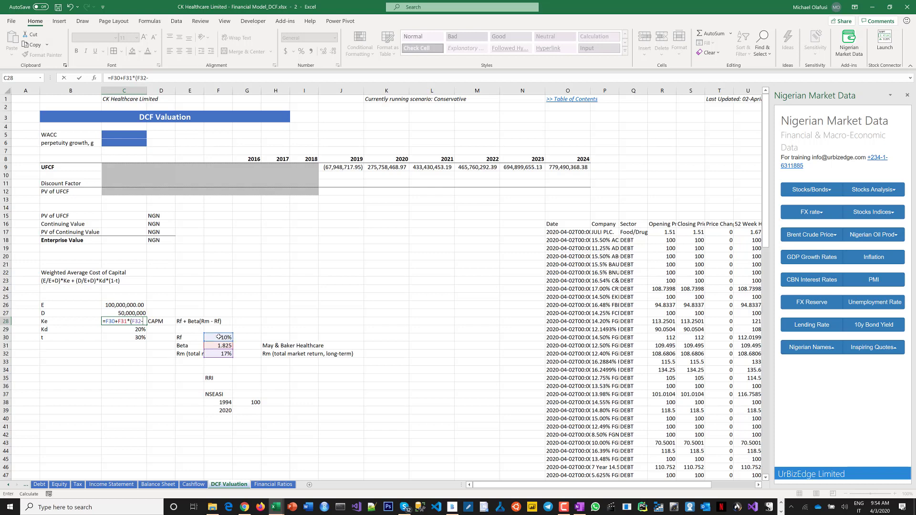
click(219, 337)
text())
key(Return)
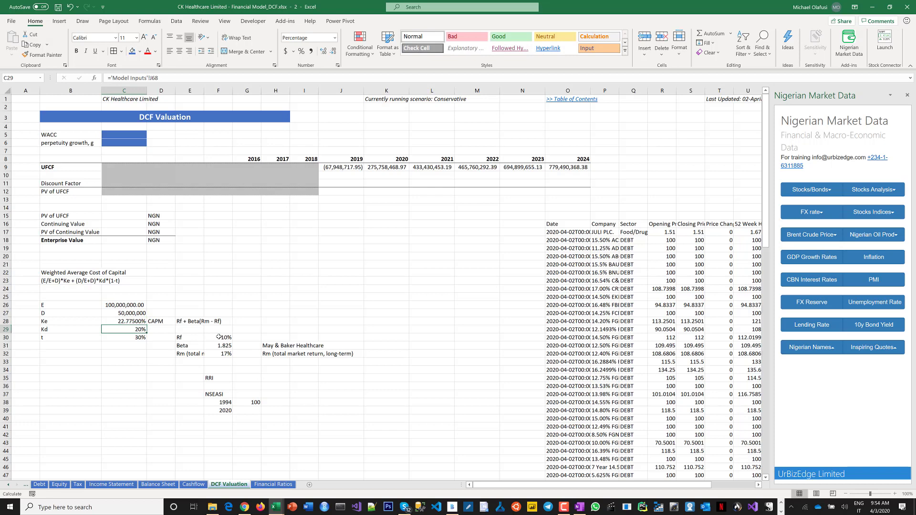
Enter 22.775% as the WACC in C5 and make its font white
click(123, 322)
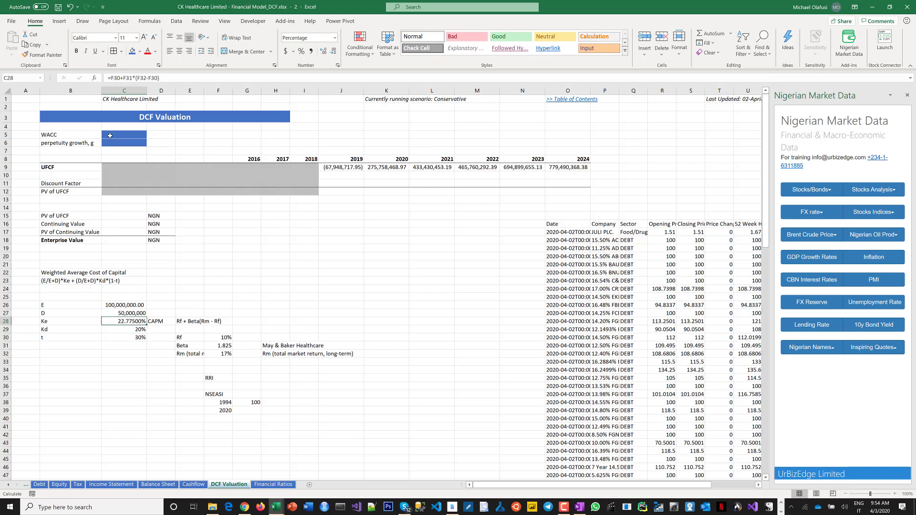
click(112, 135)
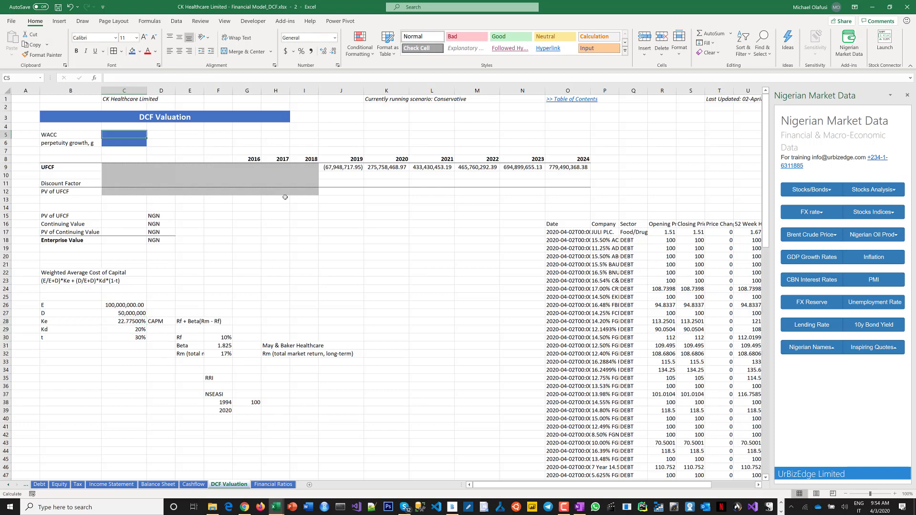
text(22.775)
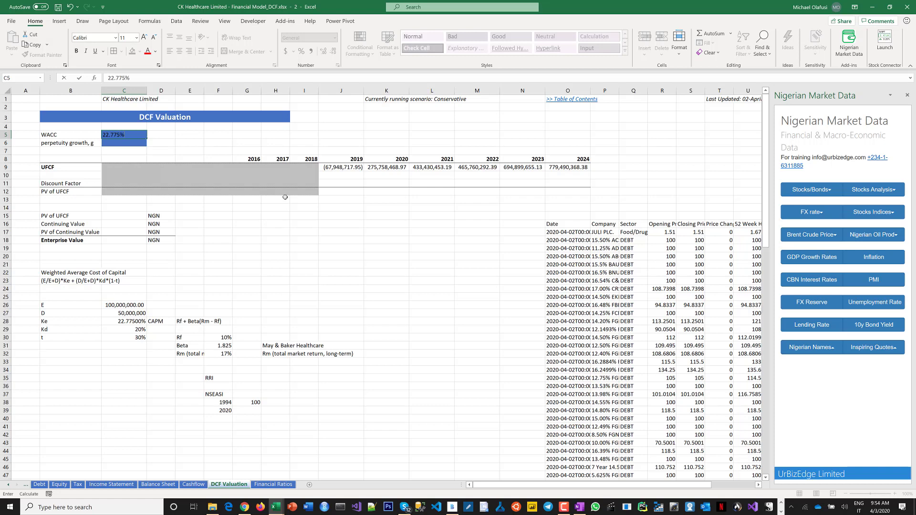
key(ctrl+Return)
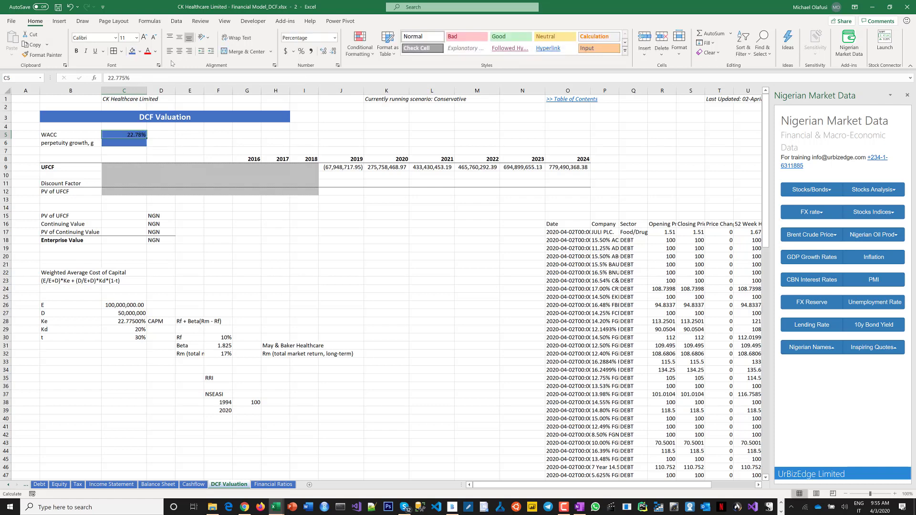
click(155, 51)
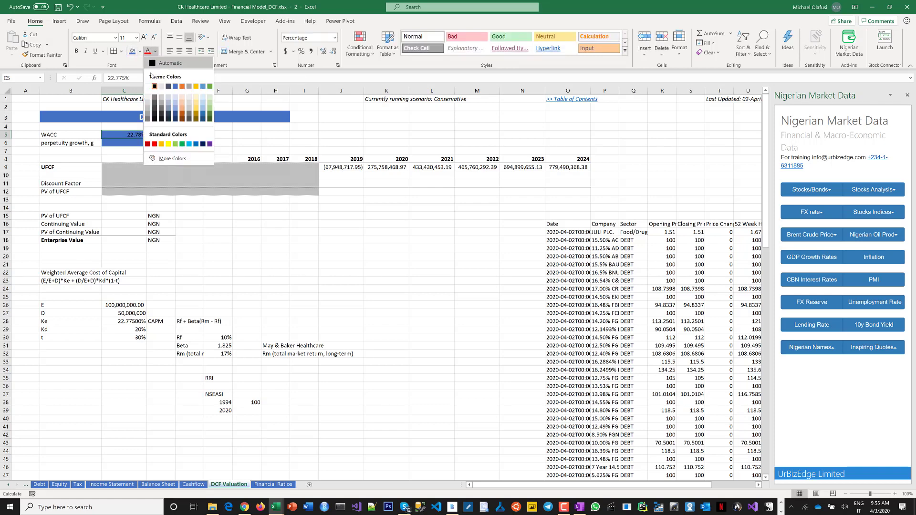
click(148, 87)
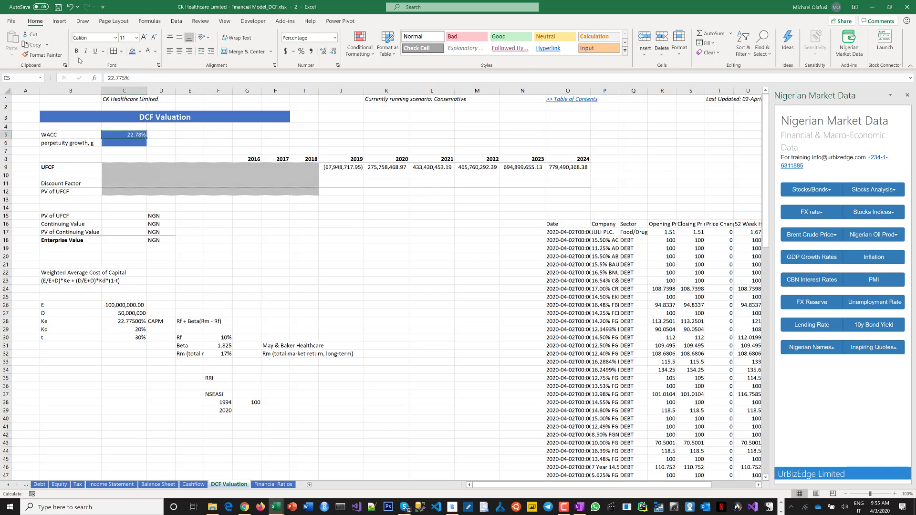
click(204, 143)
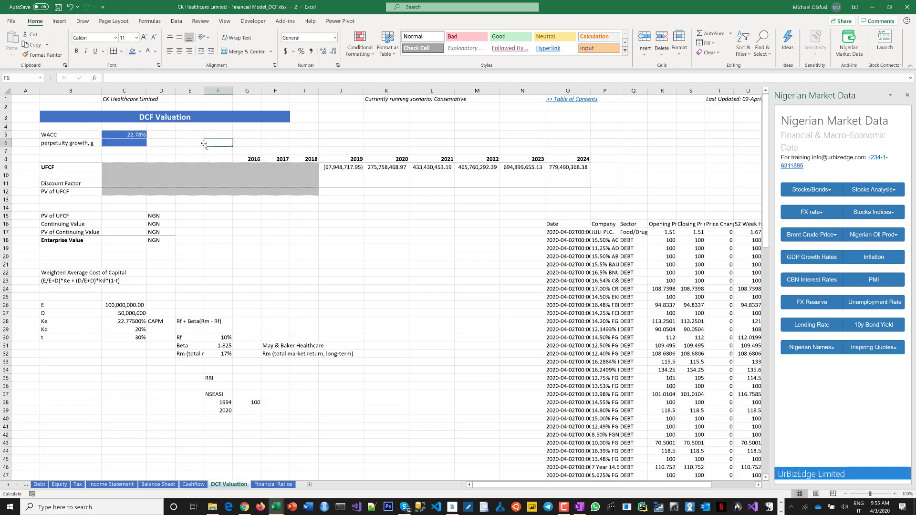
Examine the perpetuity growth cell C6 and the 2019 to 2024 forecast block J8:O12
click(125, 145)
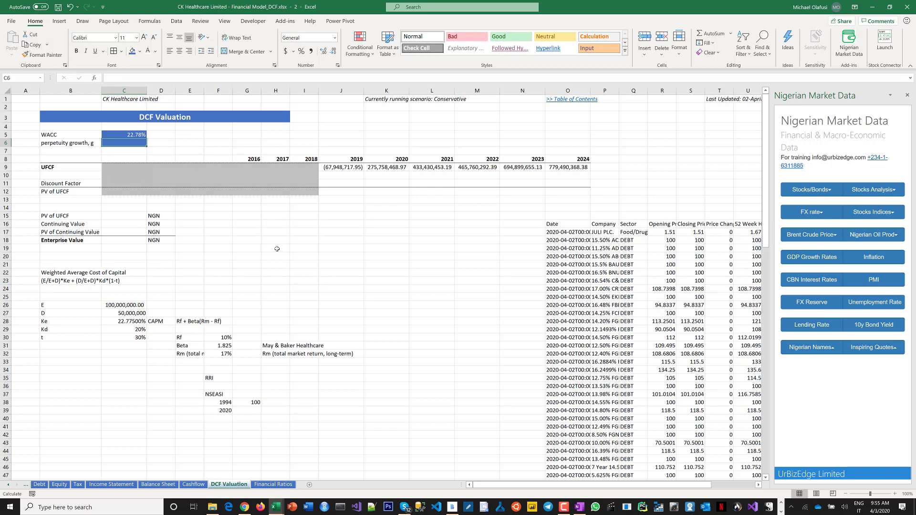
click(318, 247)
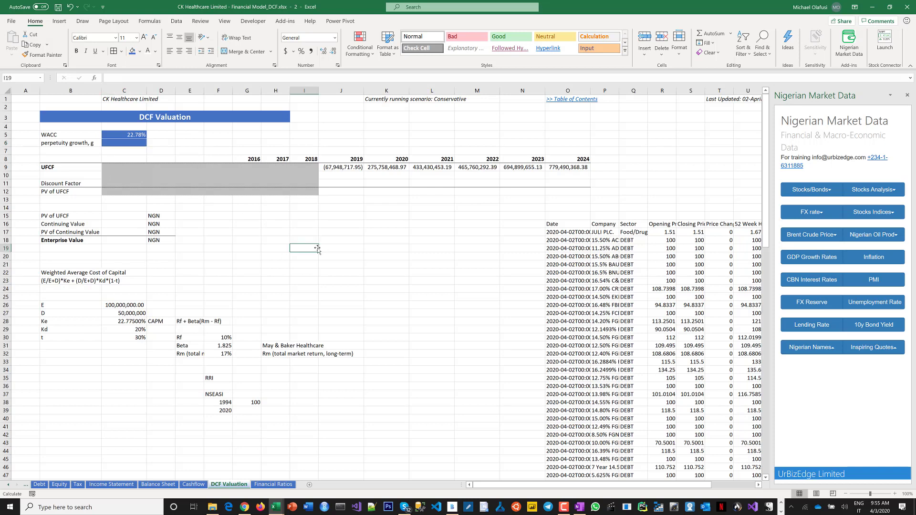
drag(579, 158, 341, 193)
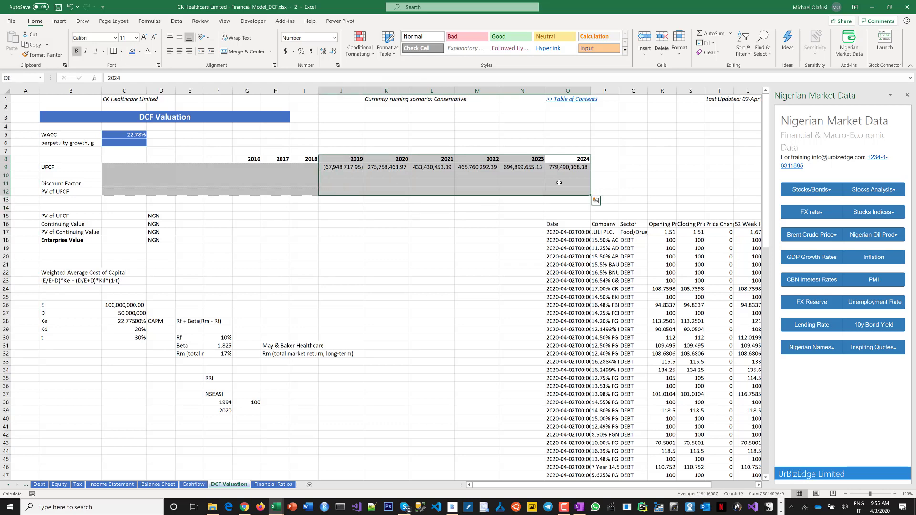
click(596, 159)
Switch to the Bamboo Paper sketch and mark yearly ticks on the cash-flow timeline plus a line along its remaining stretch
key(alt+Tab)
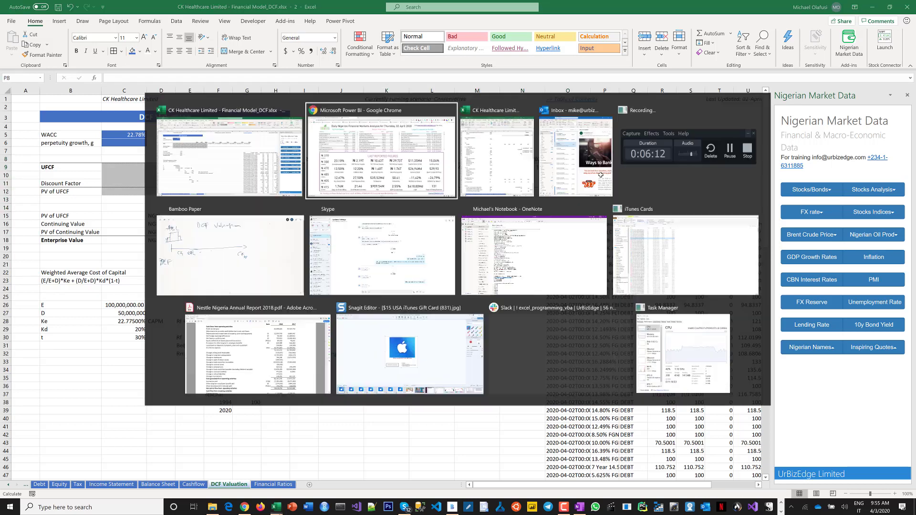
key(alt+Tab)
key(alt+Tab)
key(alt+Tab)
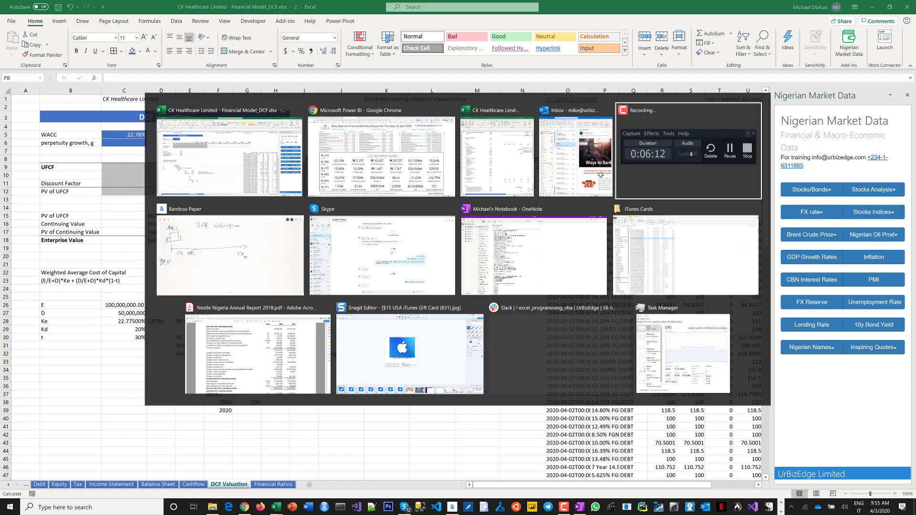
key(alt+Tab)
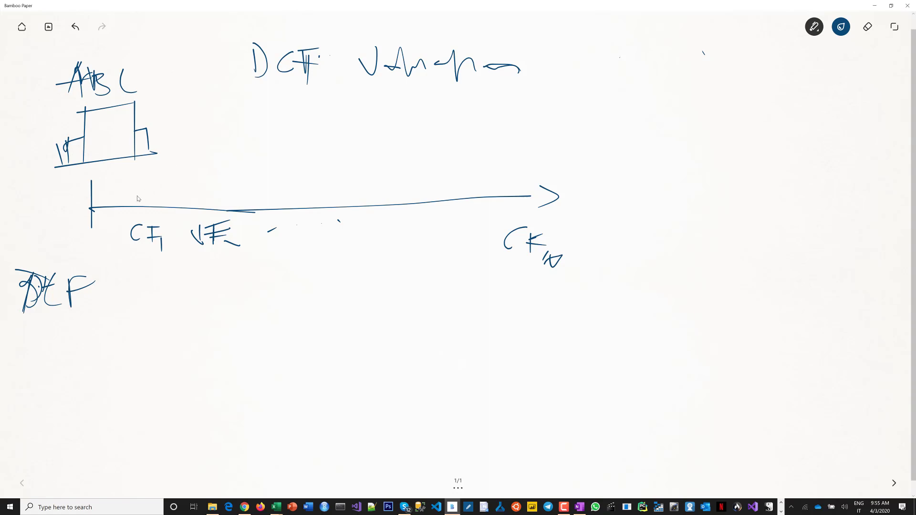
mouse_move(137, 195)
mouse_down()
mouse_move(142, 210)
mouse_move(289, 218)
mouse_move(475, 186)
mouse_up()
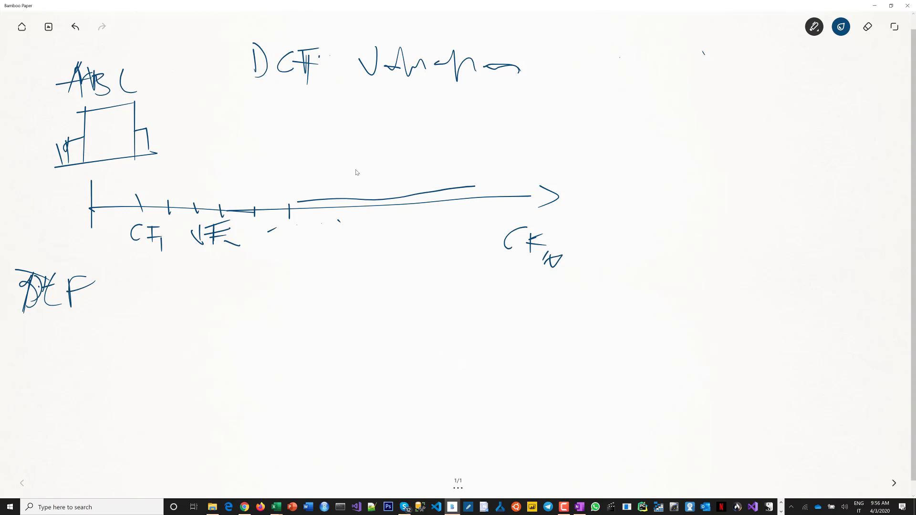
Write "terminal value" above the line over the timeline's far stretch and draw strokes over the yearly ticks
mouse_move(320, 165)
mouse_down()
mouse_move(335, 176)
mouse_move(332, 167)
mouse_move(377, 174)
mouse_move(387, 164)
mouse_move(404, 178)
mouse_move(432, 161)
mouse_move(440, 173)
mouse_move(465, 162)
mouse_up()
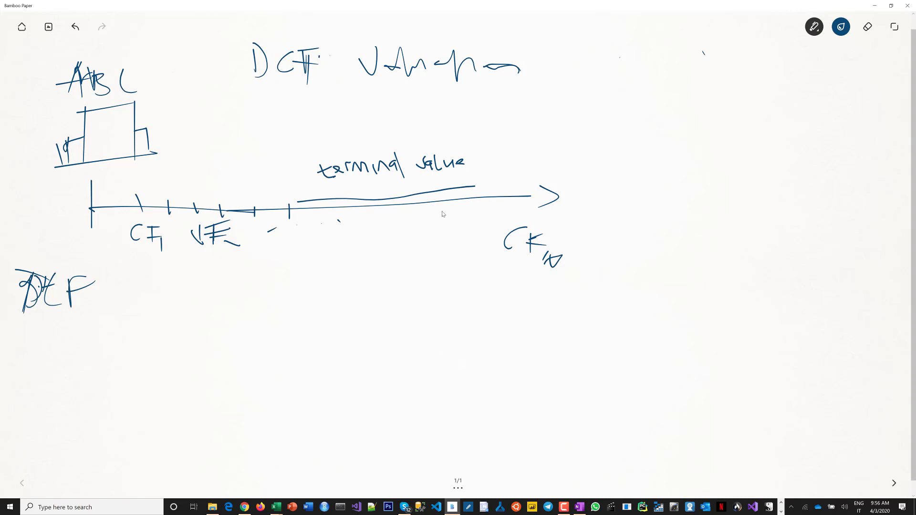
click(131, 183)
drag(131, 182, 169, 195)
mouse_move(174, 192)
mouse_down()
mouse_move(185, 191)
mouse_move(184, 180)
mouse_move(184, 196)
mouse_move(252, 181)
mouse_move(247, 193)
mouse_move(281, 194)
mouse_up()
Switch back to the Excel workbook, enter 5% as the perpetuity growth in C6 and make its font white
key(alt+Tab)
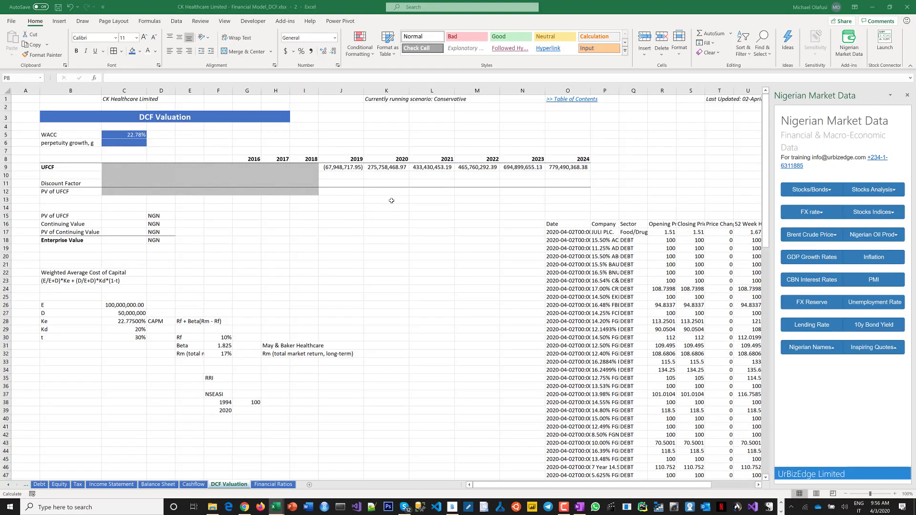
drag(605, 159, 610, 169)
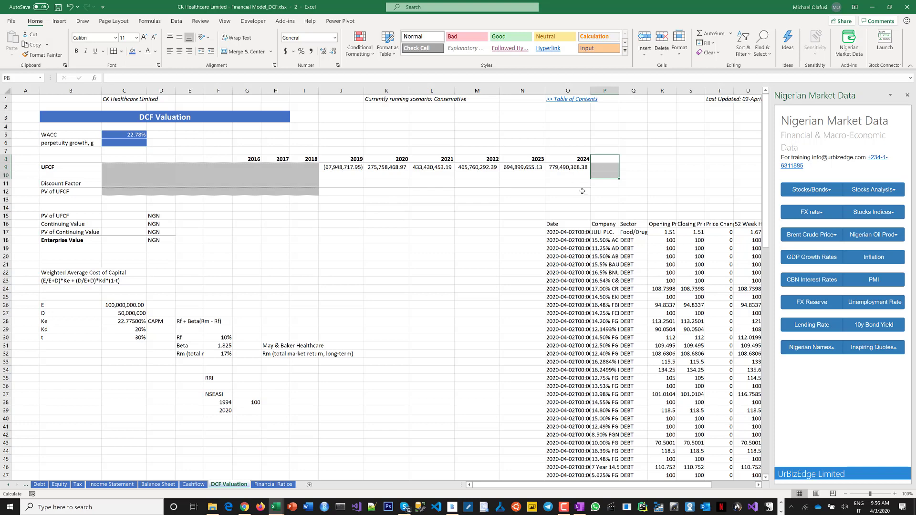
click(112, 146)
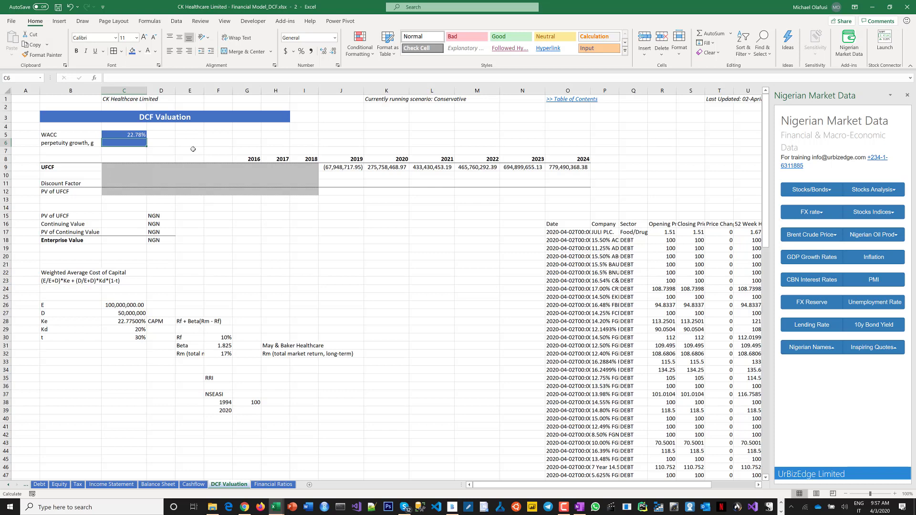
text(5)
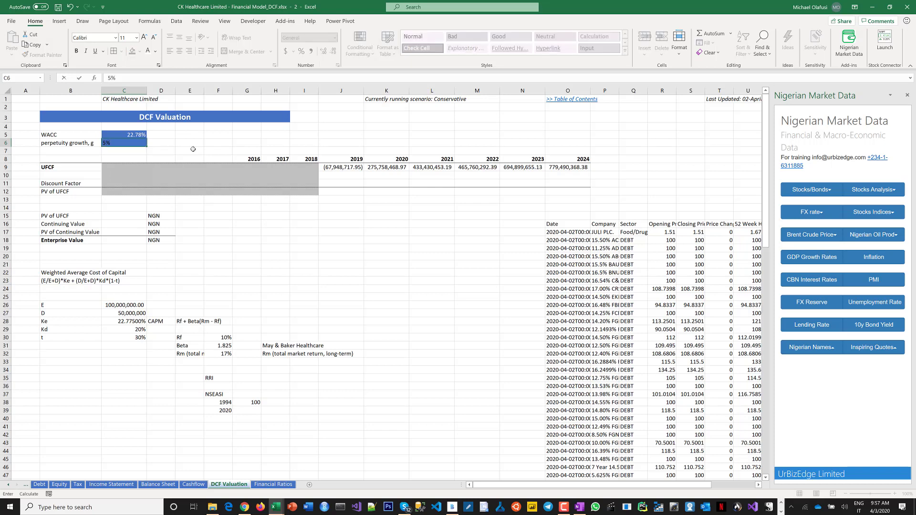
key(Return)
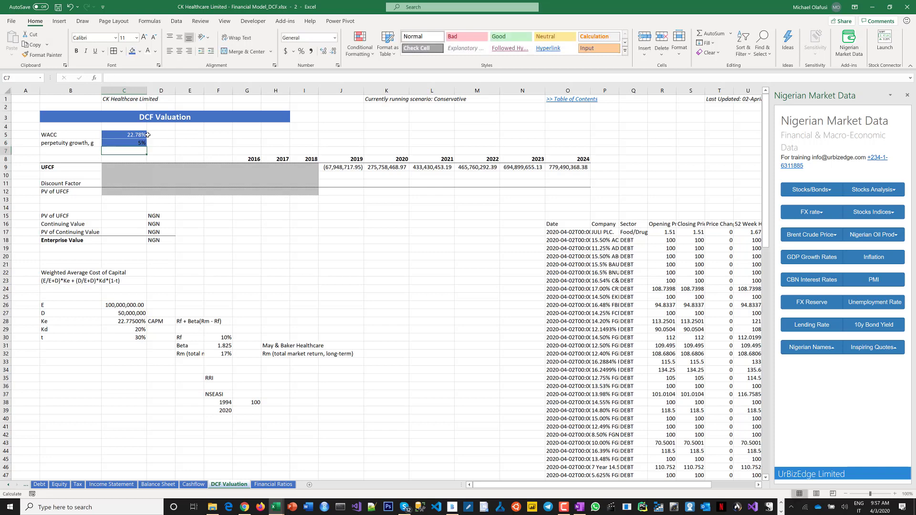
key(Up)
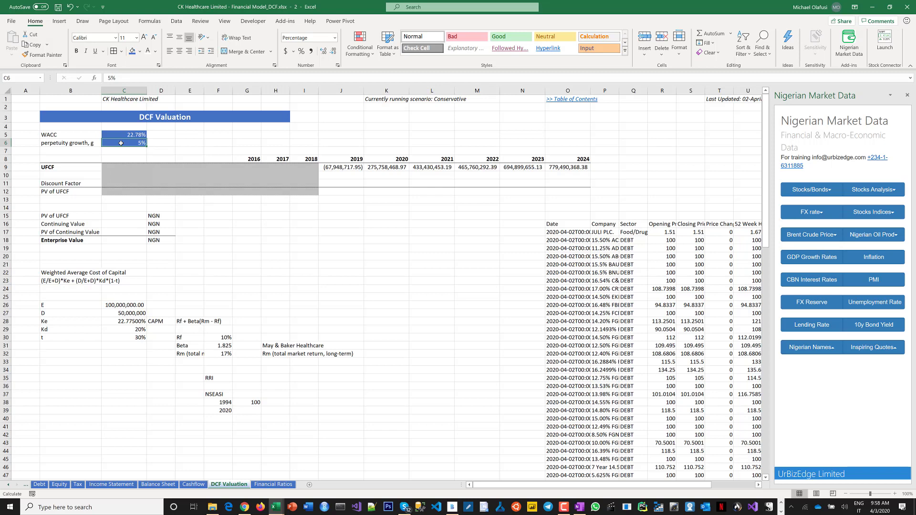
click(334, 123)
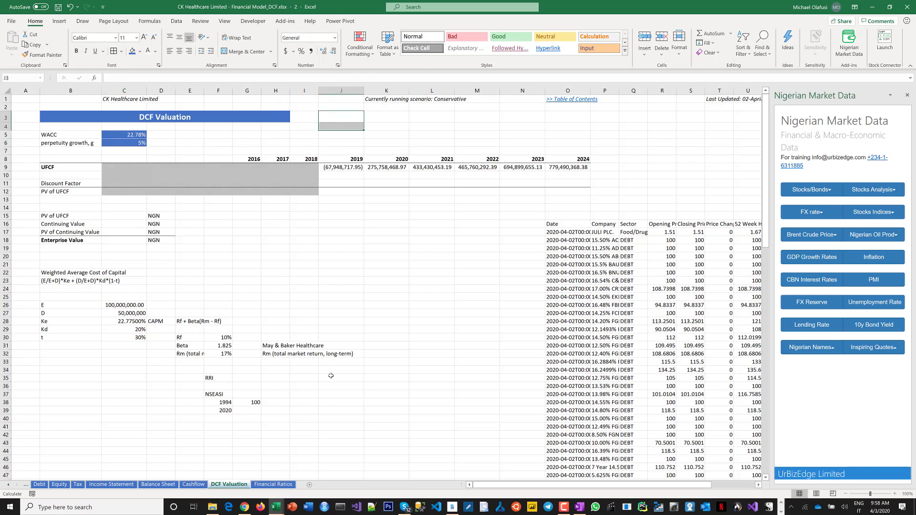
Enter the notes "Long term inflation" in E41 and "Long term GDP growth rate" in E42
click(189, 428)
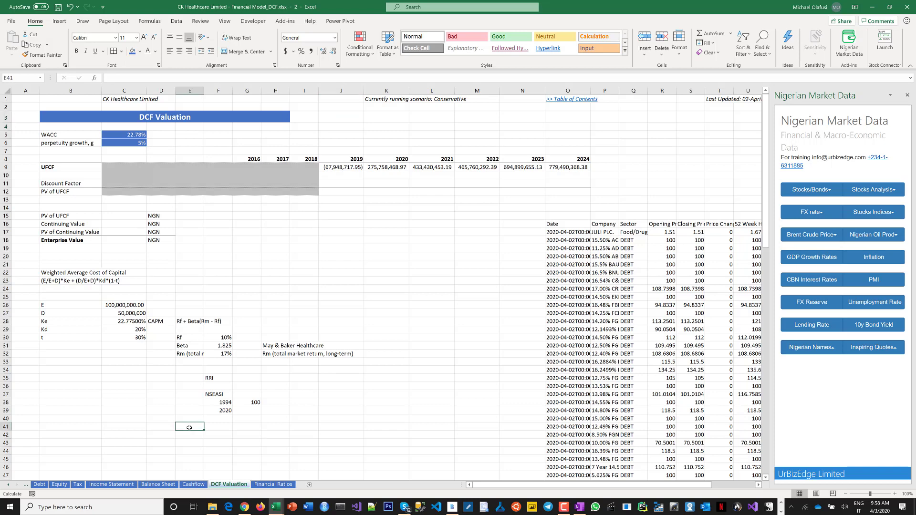
text(Long ter)
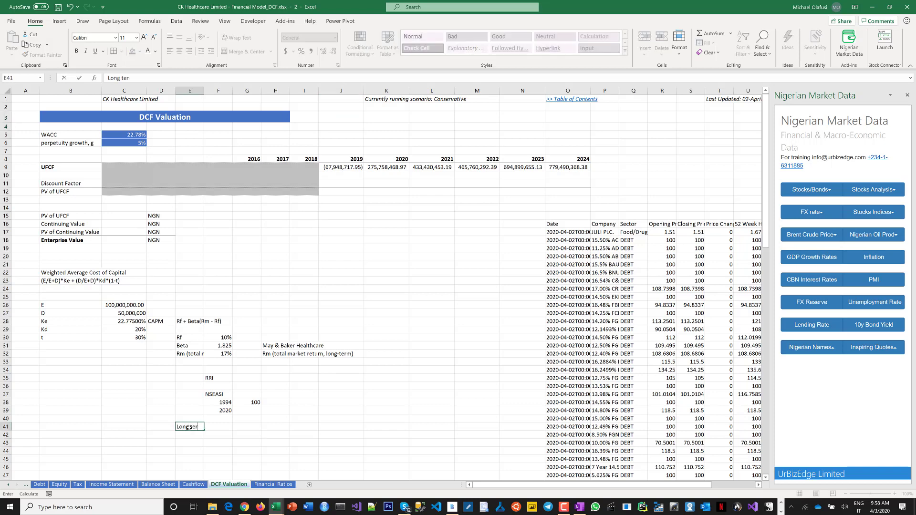
text(m inflation)
key(Return)
text(Long term )
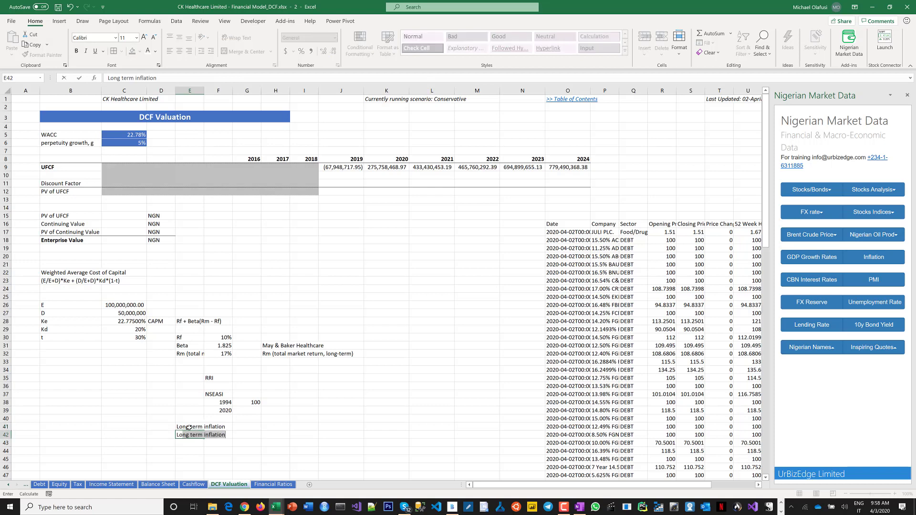
text(GDP growt)
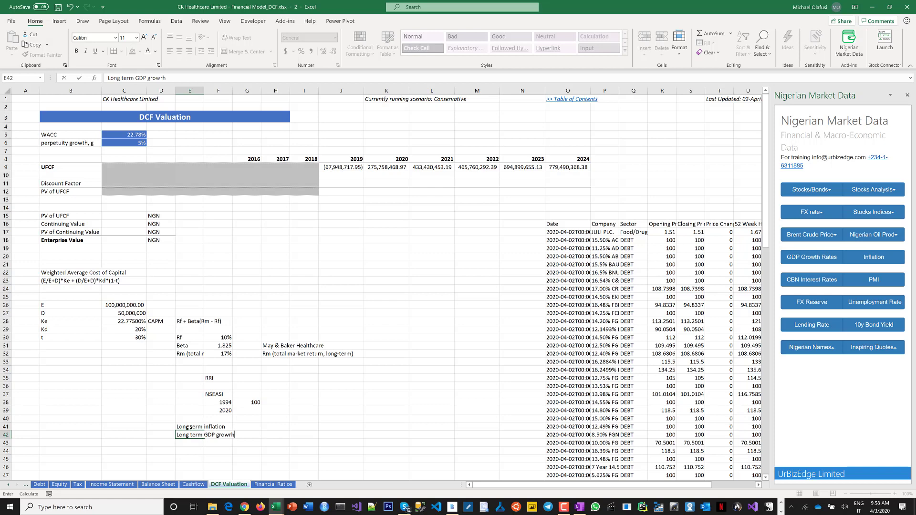
text(th rate)
key(Return)
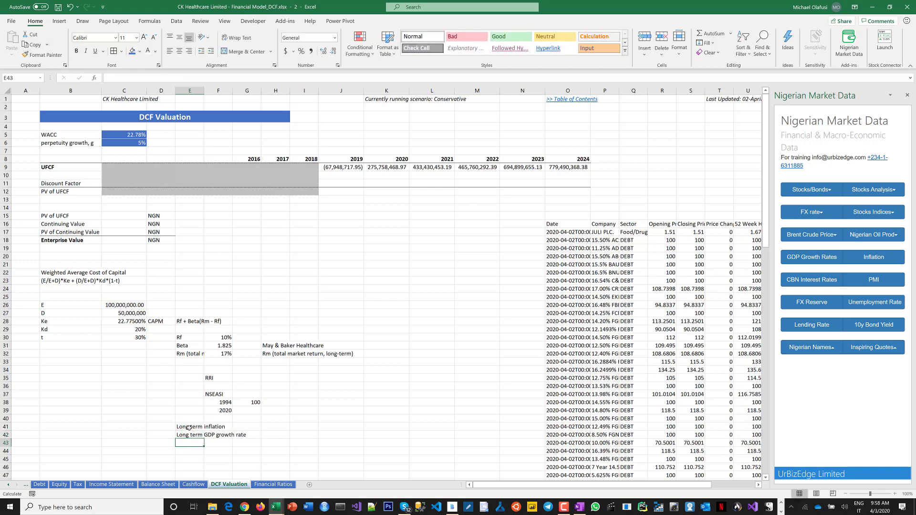
drag(189, 428, 187, 435)
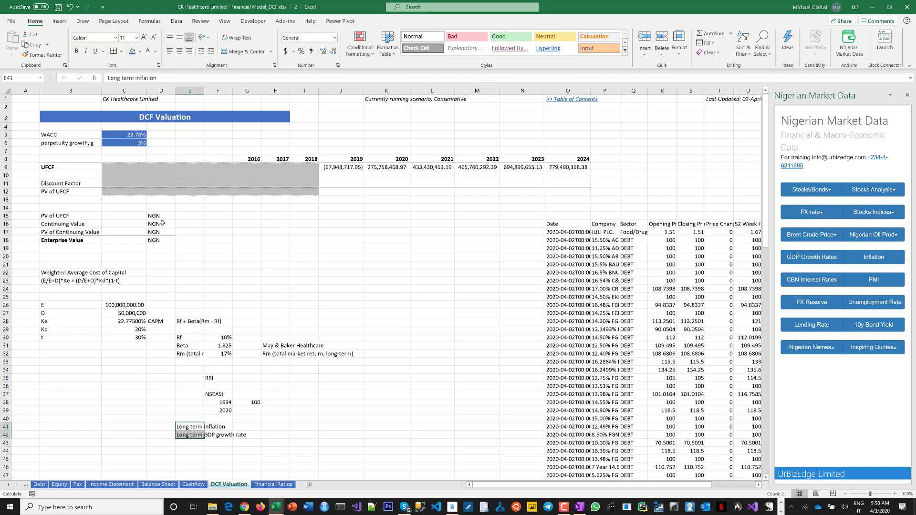
click(333, 182)
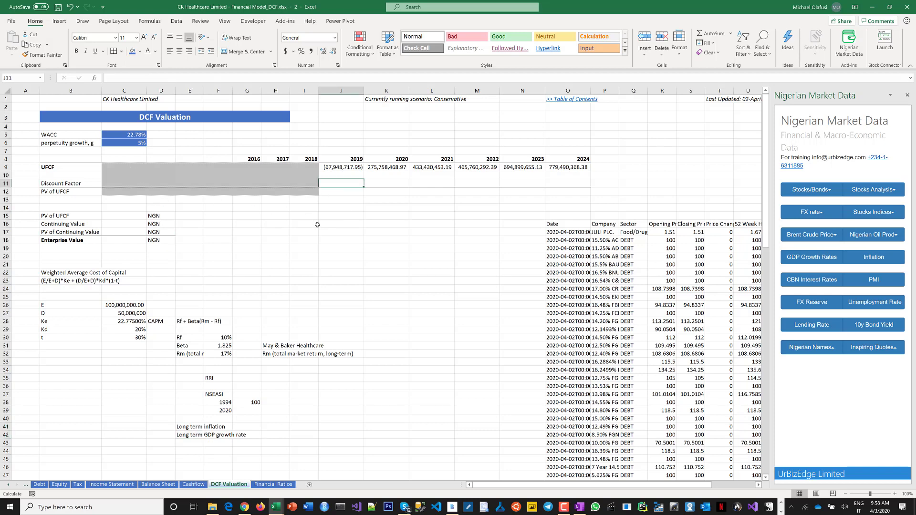
text(=)
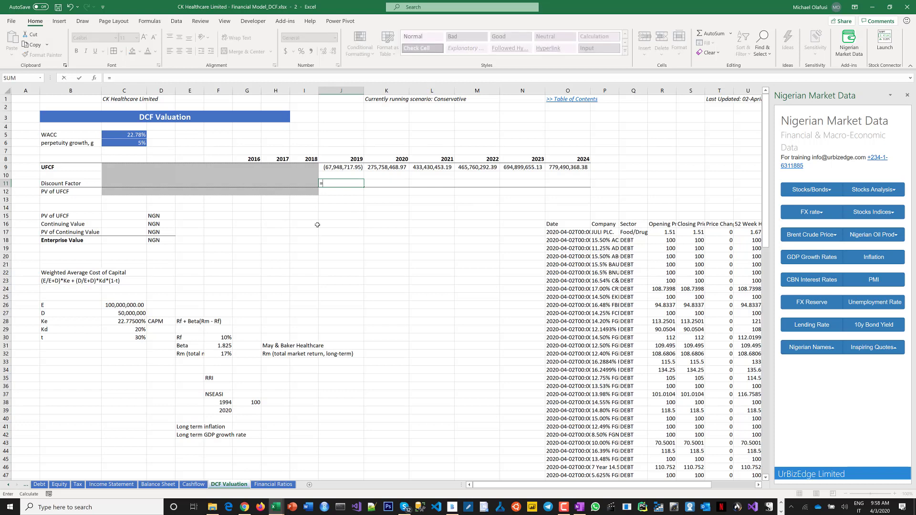
key(Escape)
Number the forecast years 2019 to 2024 from 1 to 6 in J7:O7, above the year headings
click(340, 153)
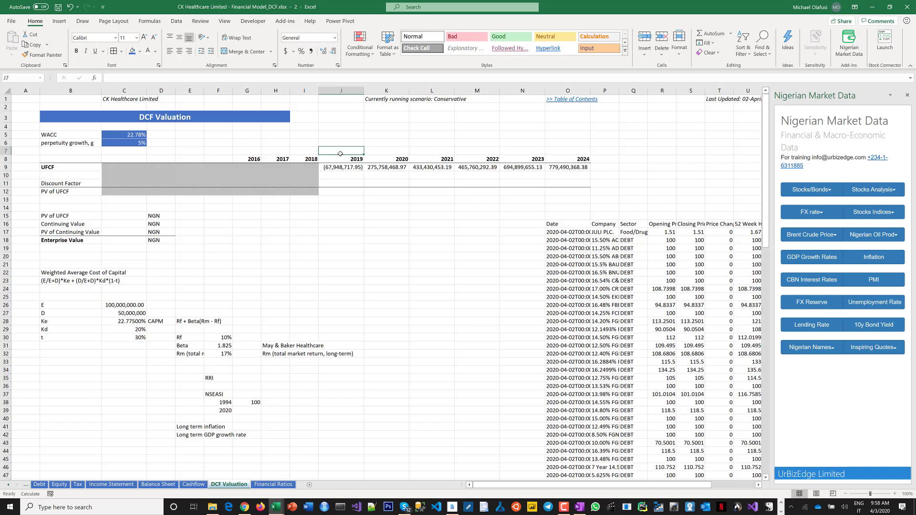
text(1)
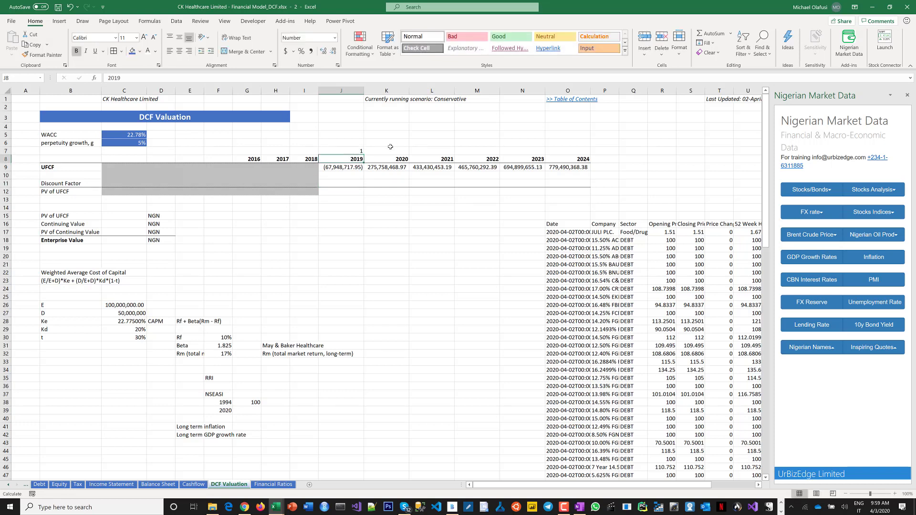
click(390, 150)
text(2)
key(Tab)
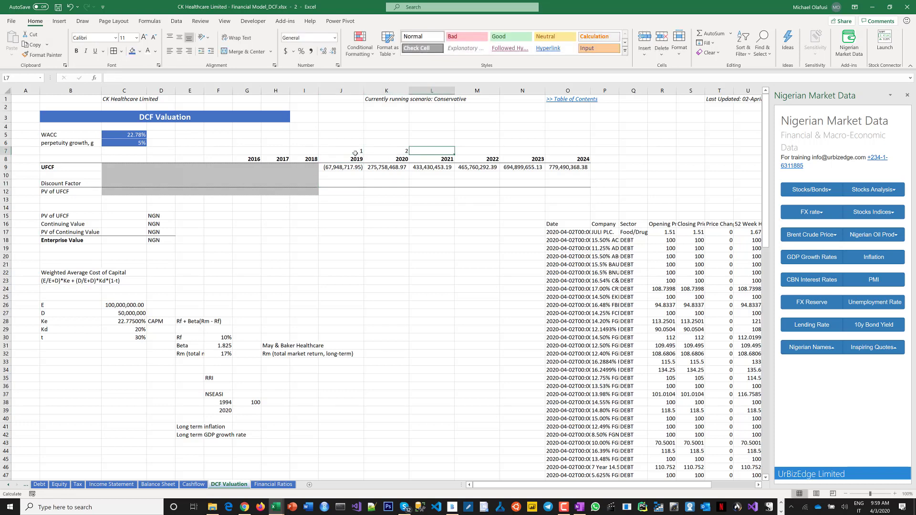
drag(355, 152, 572, 147)
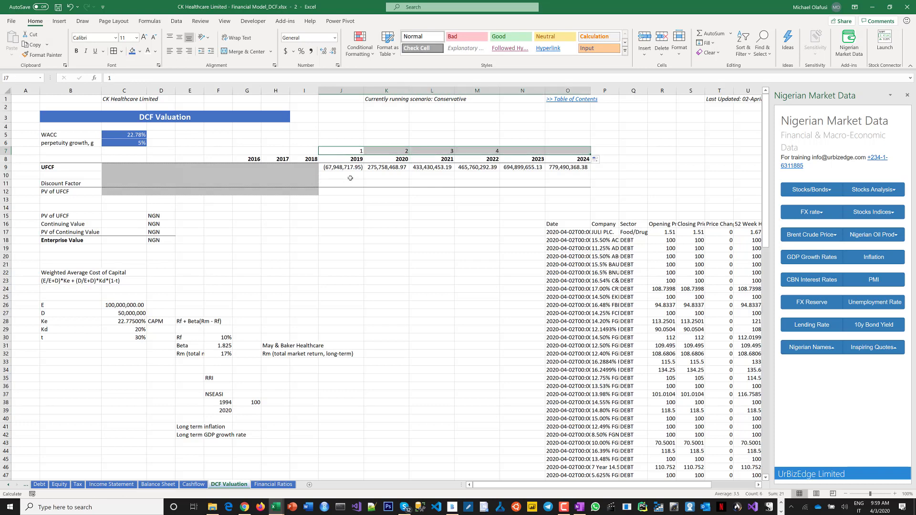
Calculate the discount factor in J11 with =1/(1+$C$5)^J7 and fill the formula across to O11
click(345, 184)
text(=)
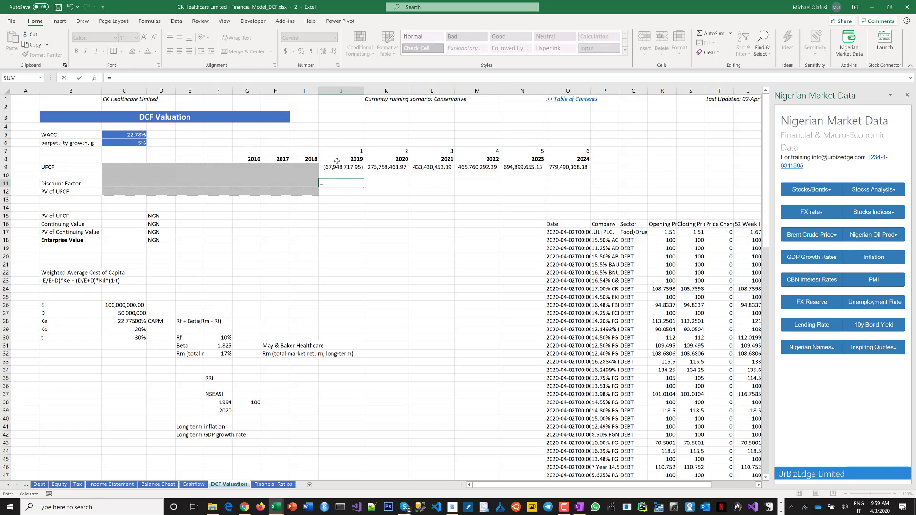
text(1/(1+)
click(134, 135)
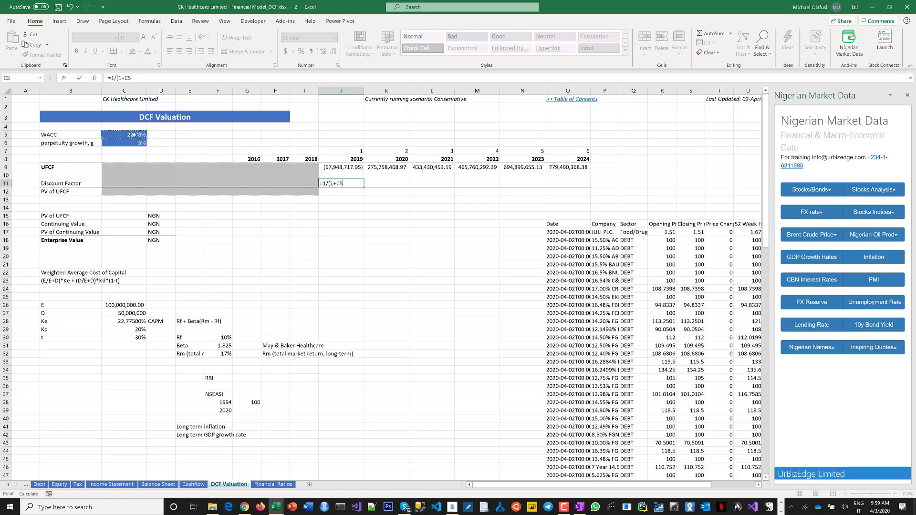
key(F4)
text()^)
click(347, 151)
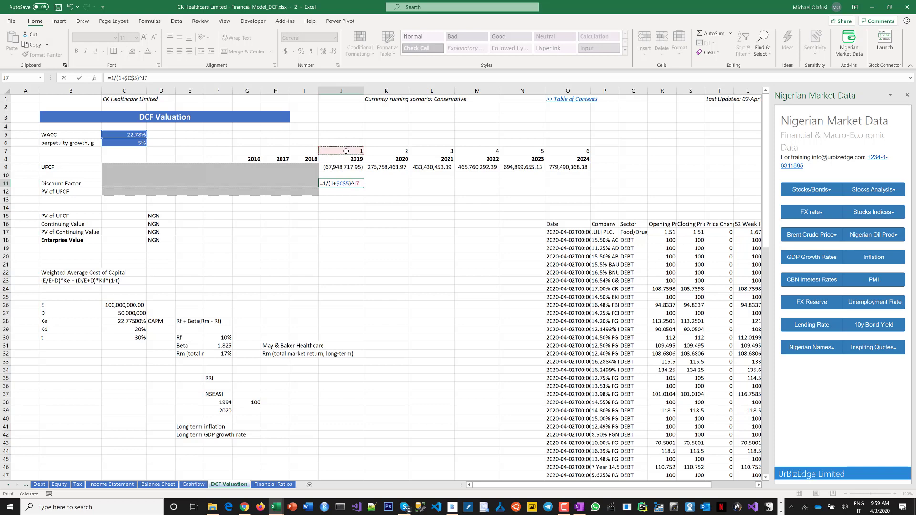
key(Return)
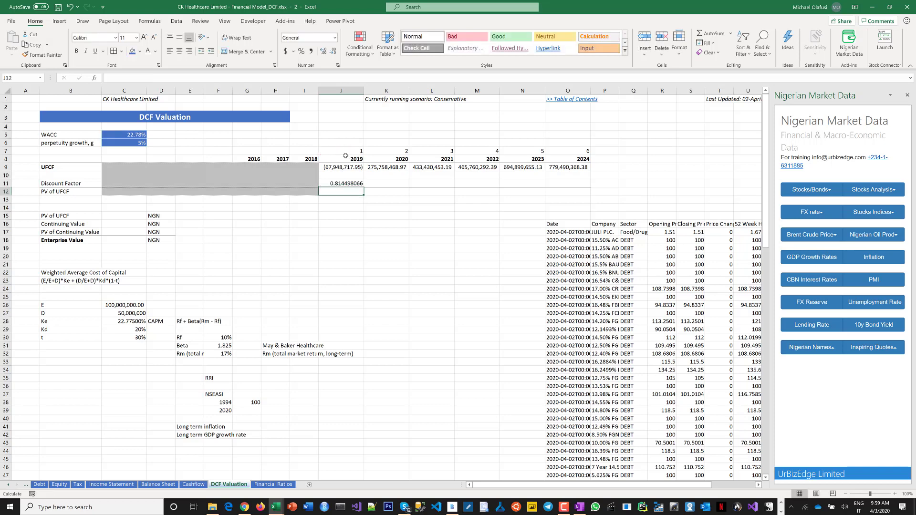
click(345, 182)
drag(365, 184, 458, 205)
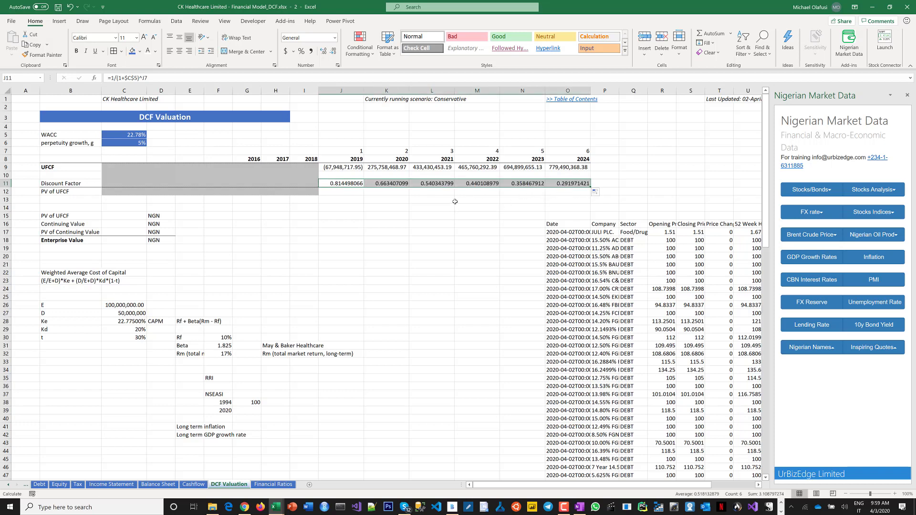
Calculate the PV of UFCF in J12 with =J9*J11 and fill the formula across to O12
click(338, 192)
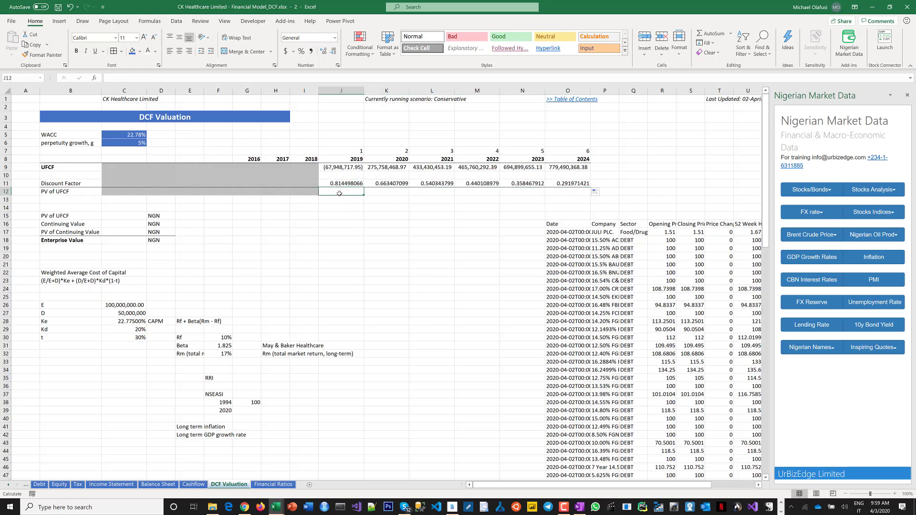
text(=)
click(336, 167)
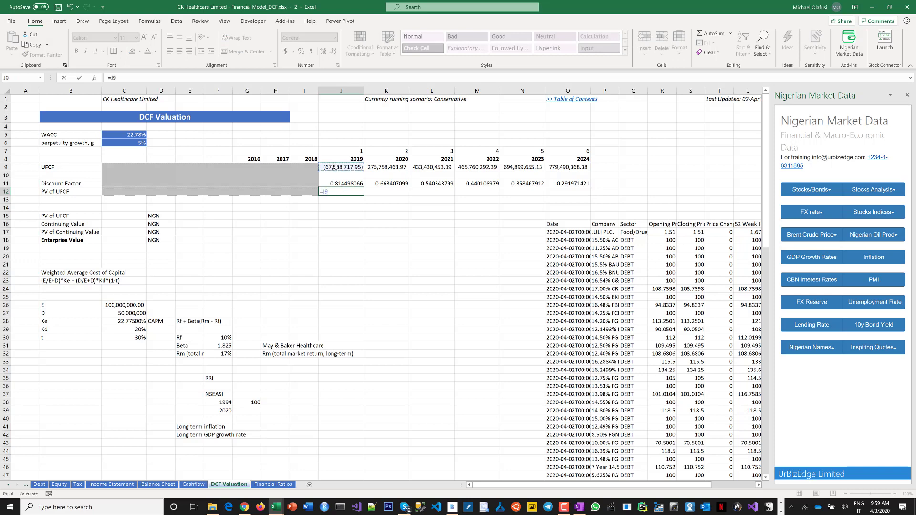
text(*)
click(336, 183)
key(Return)
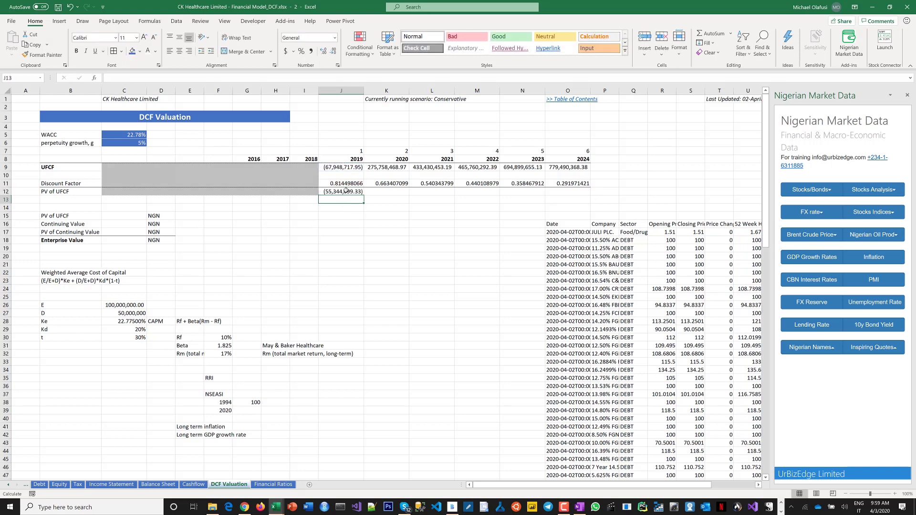
click(340, 192)
drag(365, 195, 589, 194)
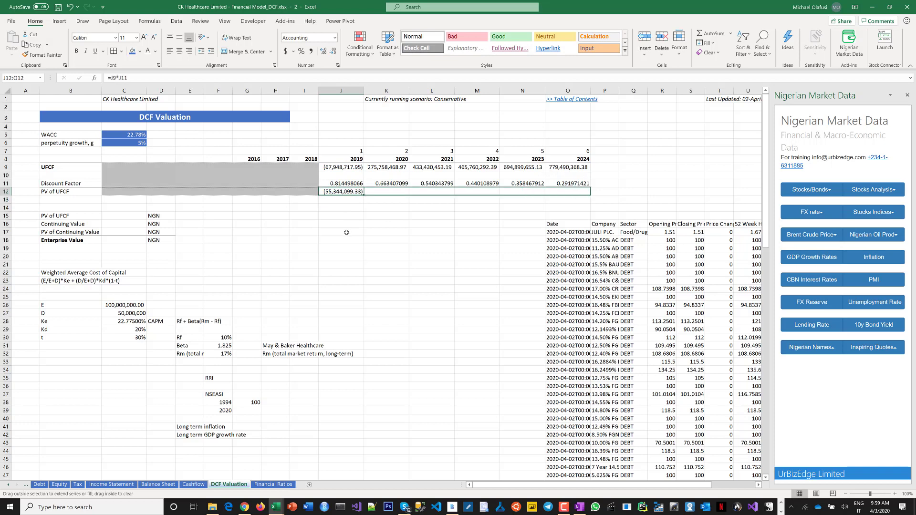
click(442, 225)
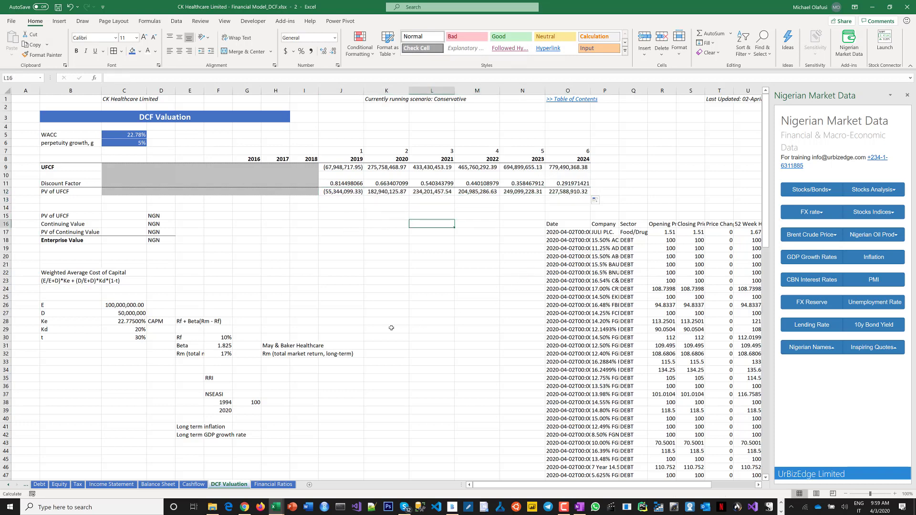
Calculate the total PV of UFCF in C15 with =SUM(J12:O12)
click(184, 216)
click(117, 217)
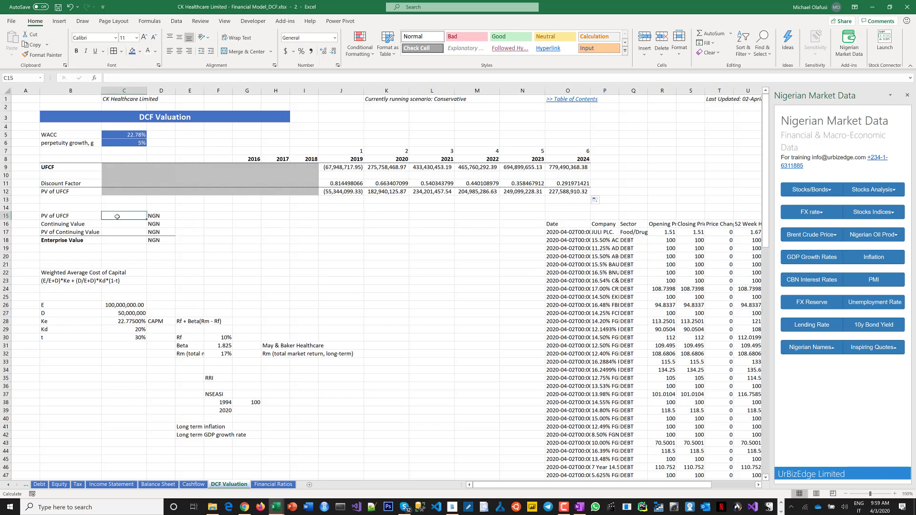
text(=SUM()
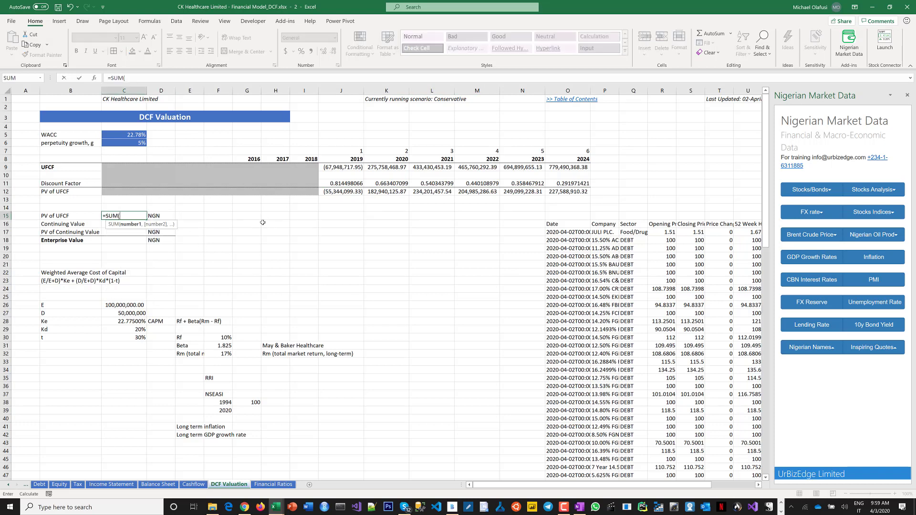
drag(334, 192, 561, 192)
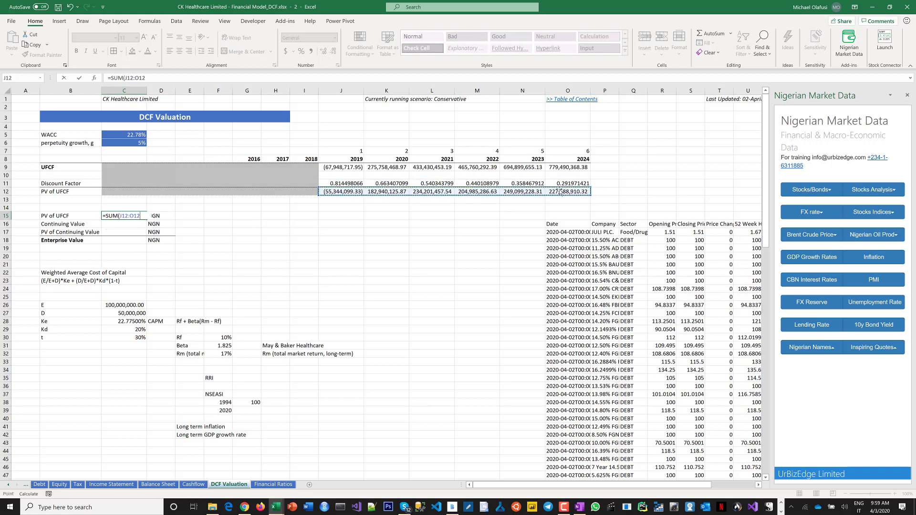
key(Return)
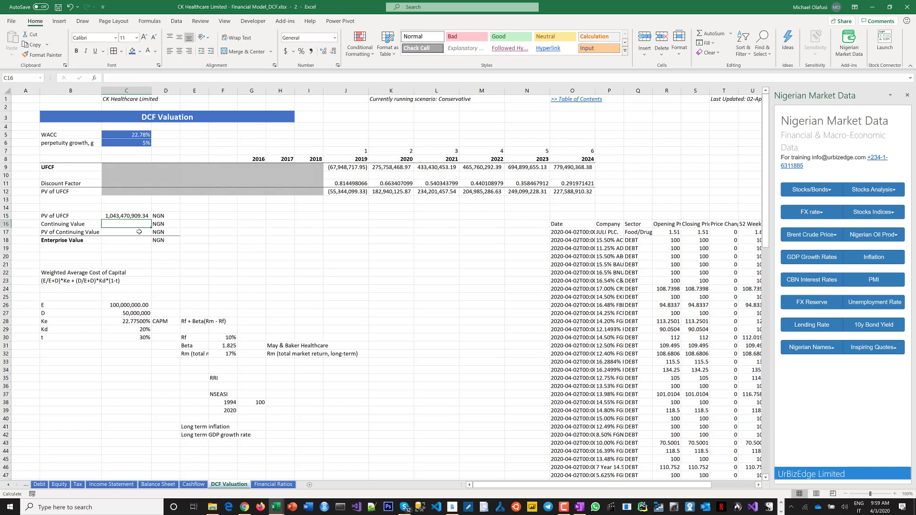
Use the pink pen to draw a forward arrow beyond the 2024 column, labelled with period numbers starting 7, 8
click(306, 240)
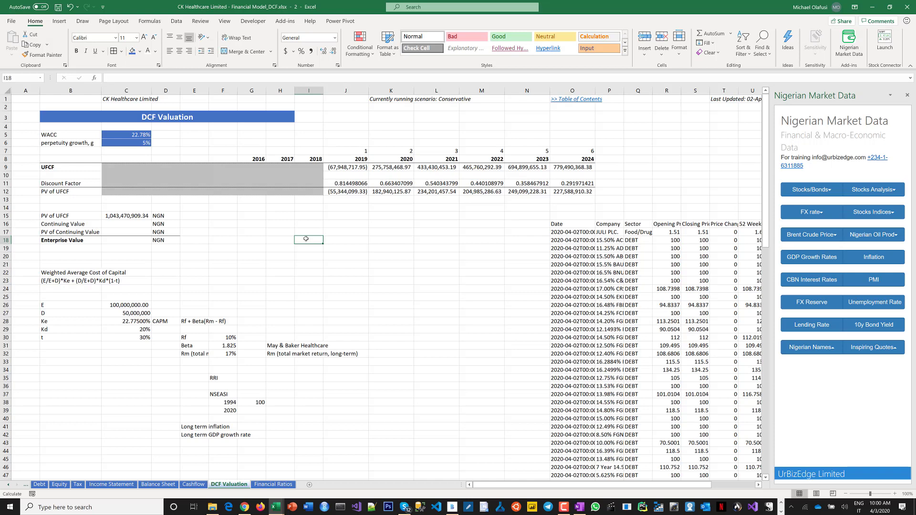
click(177, 21)
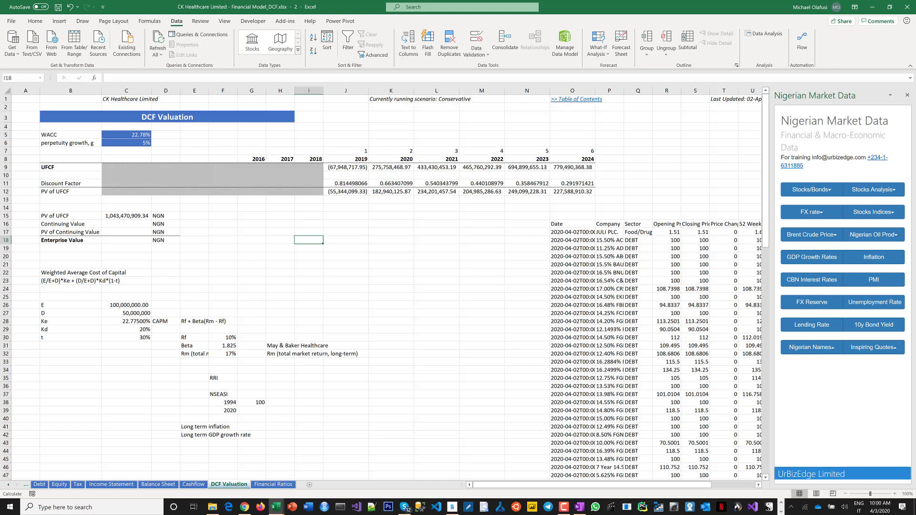
click(83, 21)
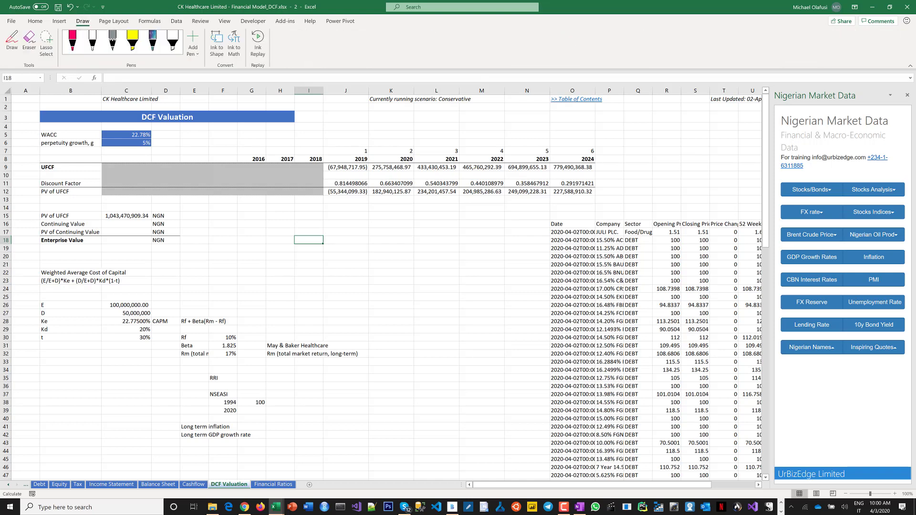
click(72, 41)
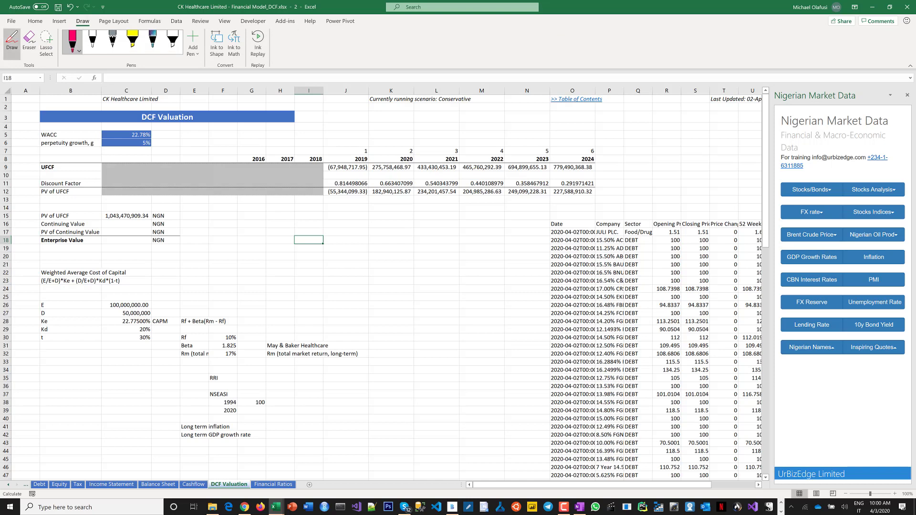
drag(603, 170, 668, 168)
mouse_move(649, 155)
mouse_down()
mouse_move(664, 167)
mouse_move(648, 184)
mouse_up()
mouse_move(618, 142)
mouse_down()
mouse_move(617, 161)
mouse_move(639, 144)
mouse_move(648, 157)
mouse_move(677, 145)
mouse_move(677, 161)
mouse_move(648, 153)
mouse_up()
Handwrite the continuing value numerator FCF6(1+g) below the forecast table and finish the period number 9 above the arrow
drag(256, 230, 254, 257)
mouse_move(253, 223)
mouse_down()
mouse_move(267, 222)
mouse_move(280, 262)
mouse_up()
drag(286, 226, 299, 225)
mouse_move(293, 228)
mouse_down()
mouse_move(292, 258)
mouse_move(305, 241)
mouse_move(306, 271)
mouse_up()
mouse_move(342, 215)
mouse_down()
mouse_move(343, 265)
mouse_move(352, 245)
mouse_move(352, 259)
mouse_up()
mouse_move(359, 243)
mouse_down()
mouse_move(381, 241)
mouse_move(373, 259)
mouse_up()
drag(400, 230, 386, 274)
drag(398, 207, 407, 261)
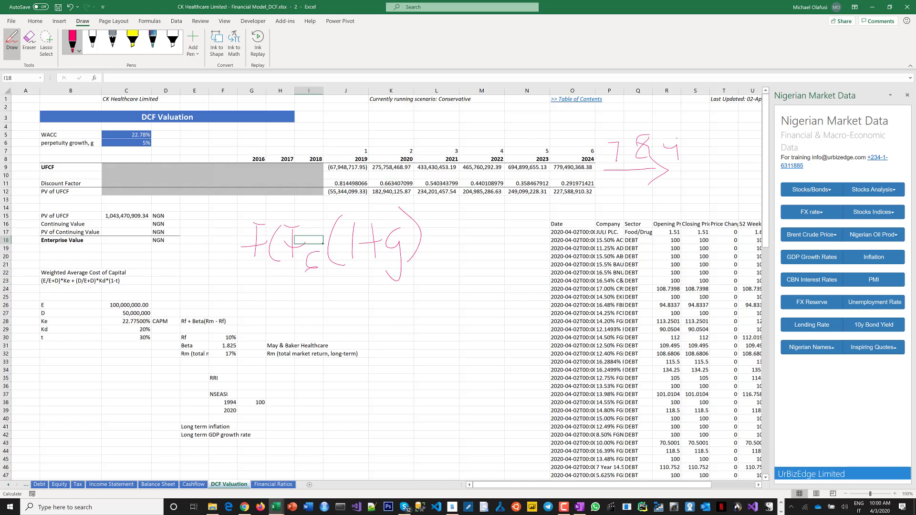
drag(675, 139, 677, 162)
Draw a fraction line under the handwritten numerator and write the denominator WACC - g beneath it
drag(230, 281, 461, 274)
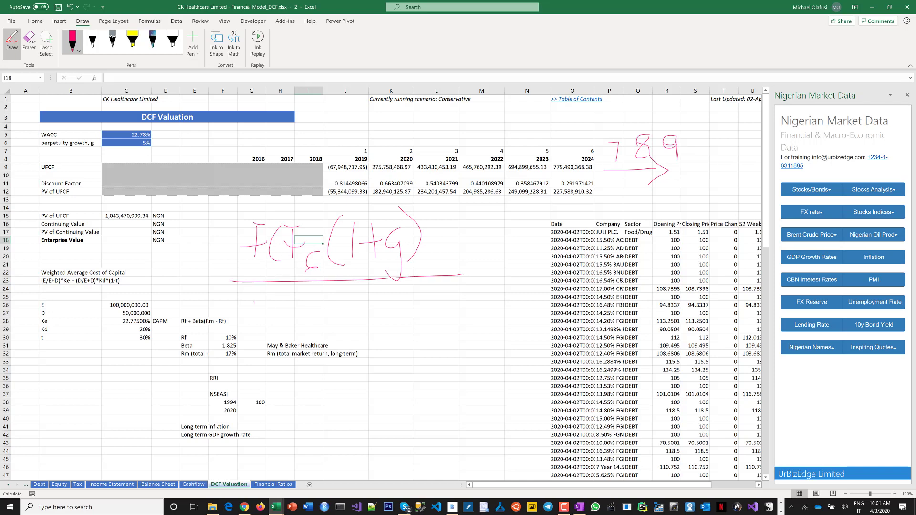
drag(254, 301, 292, 314)
mouse_move(300, 292)
mouse_down()
mouse_move(308, 318)
mouse_move(312, 304)
mouse_up()
drag(327, 292, 333, 312)
drag(347, 292, 356, 315)
drag(399, 294, 387, 334)
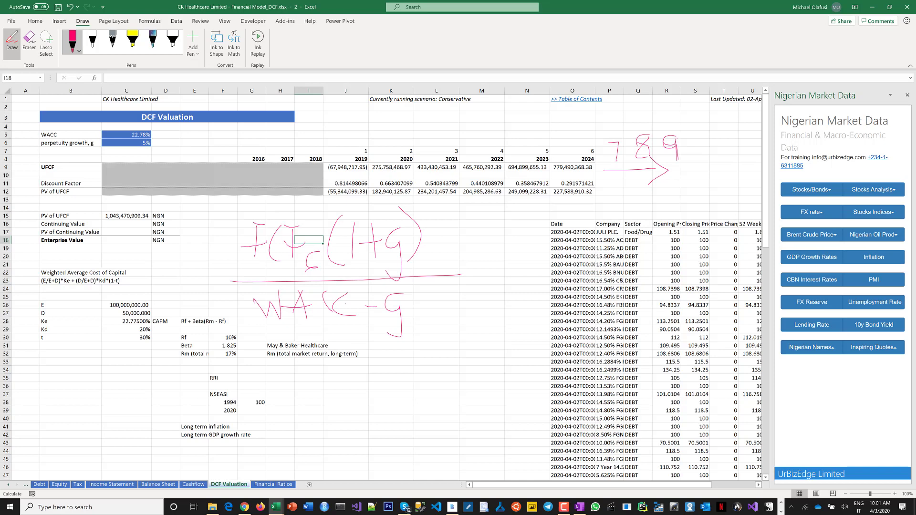
Draw an arrow from the handwritten formula to the Continuing Value row and backward arrows toward 2024, ending pen drawing
drag(177, 225, 242, 258)
drag(186, 223, 182, 233)
mouse_move(603, 212)
mouse_down()
mouse_move(606, 183)
mouse_move(607, 213)
mouse_move(607, 204)
mouse_move(741, 205)
mouse_move(663, 191)
mouse_move(670, 194)
mouse_up()
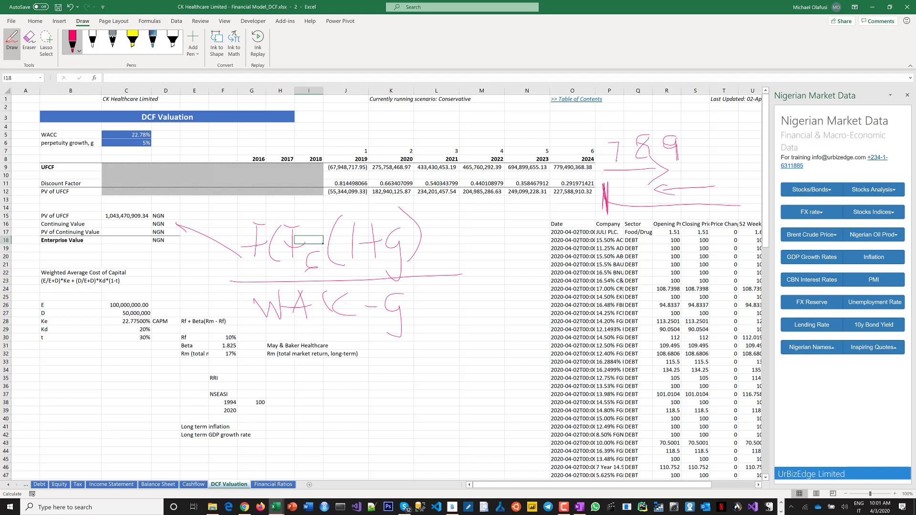
click(12, 42)
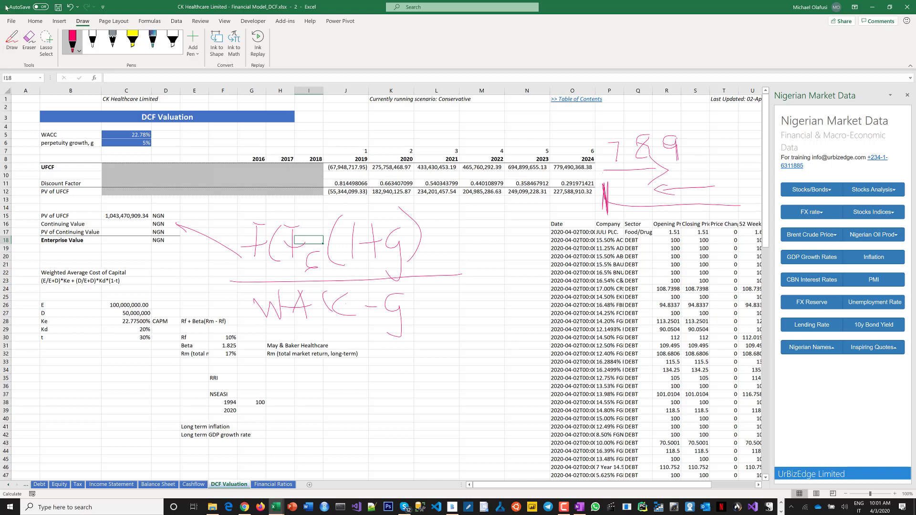
Calculate the Continuing Value in C16 with =O9*(1+C6)/(C5-C6)
click(125, 232)
click(120, 223)
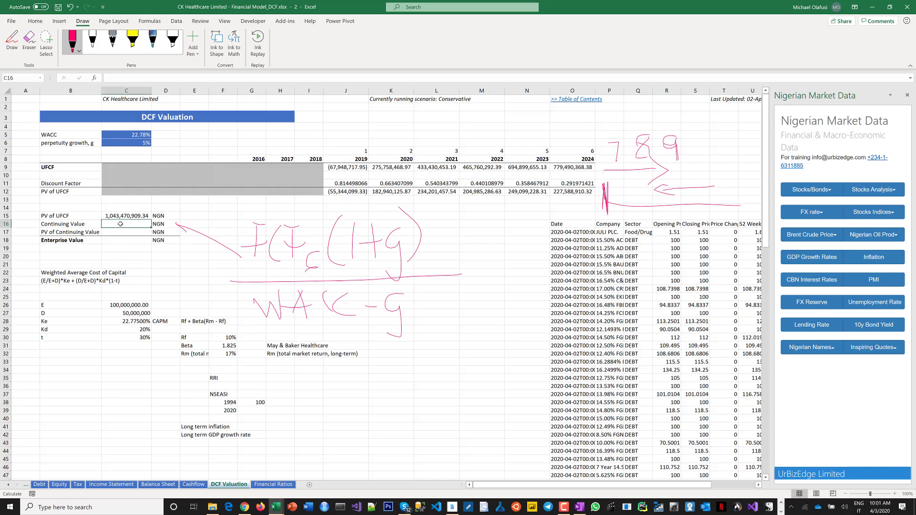
text(=)
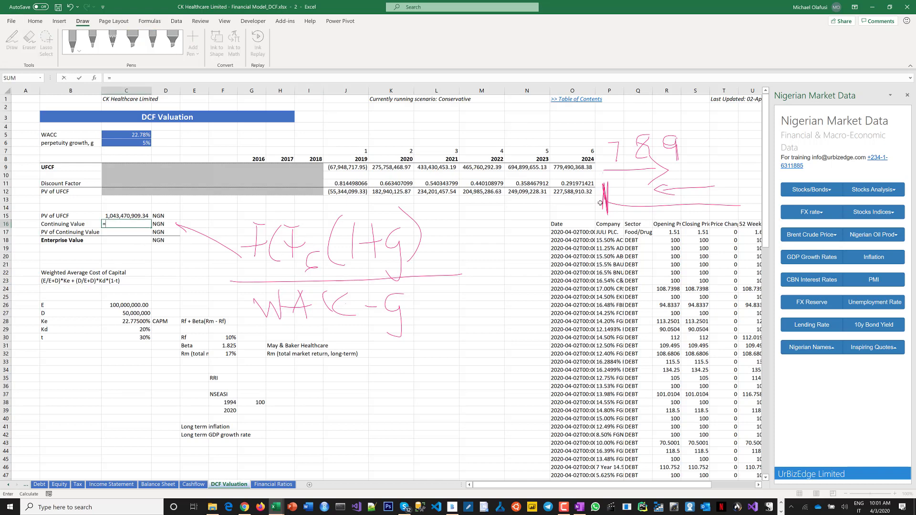
click(567, 192)
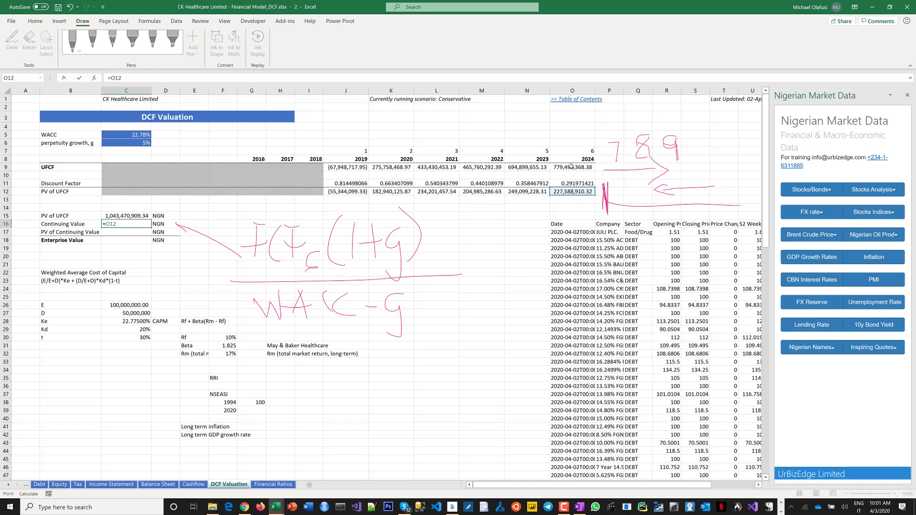
click(571, 168)
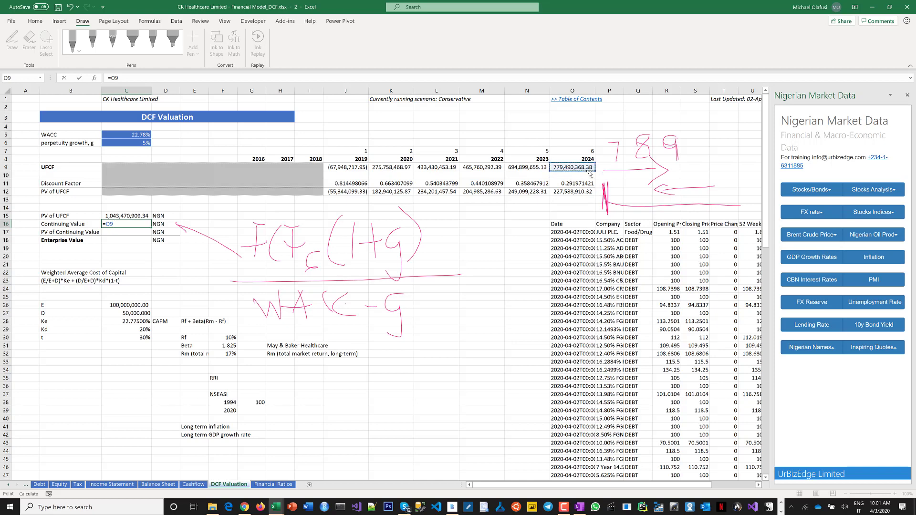
text(*(1+)
click(141, 144)
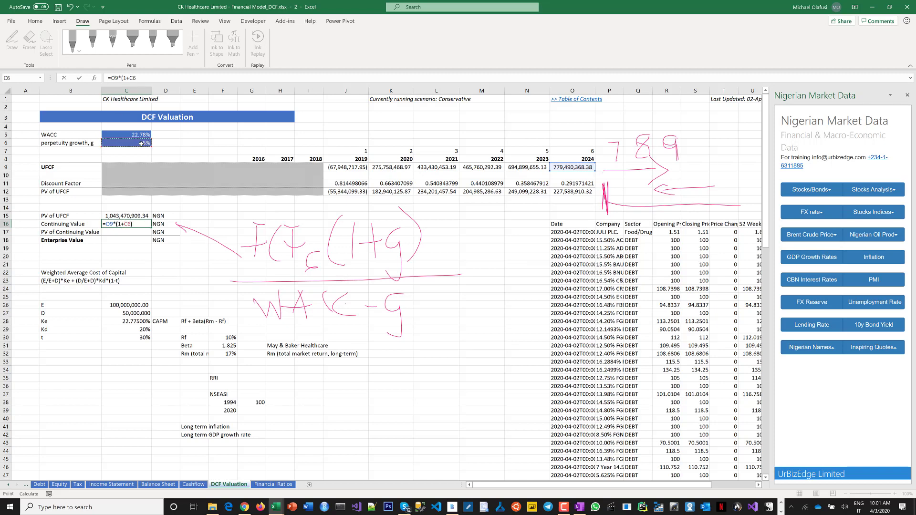
text()/()
click(130, 135)
text(-)
click(125, 143)
text())
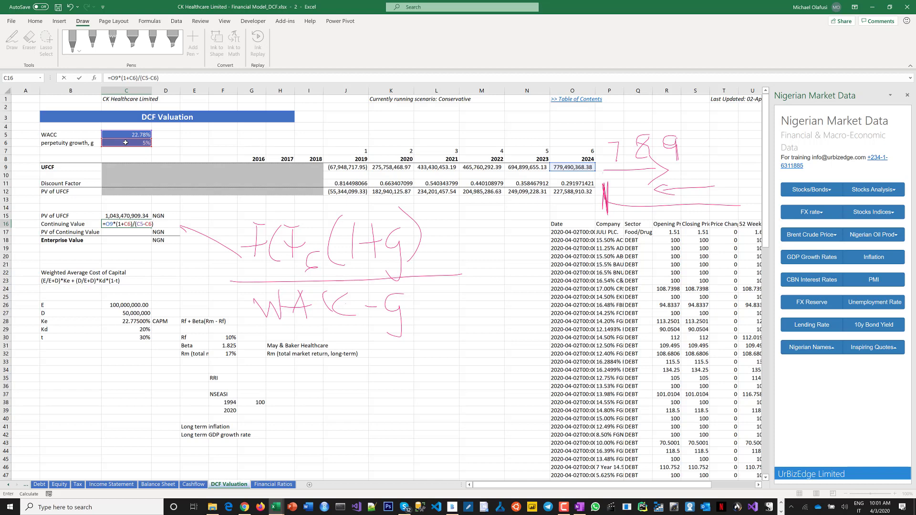
key(Return)
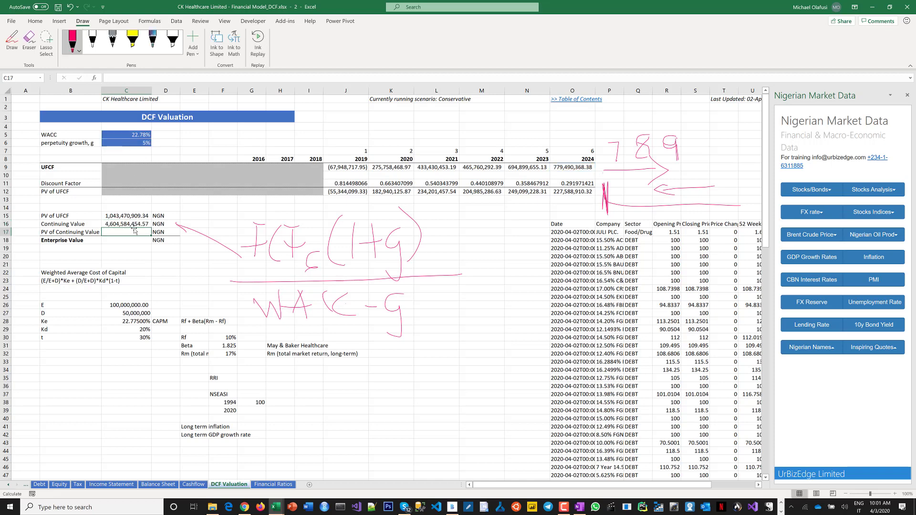
text(=)
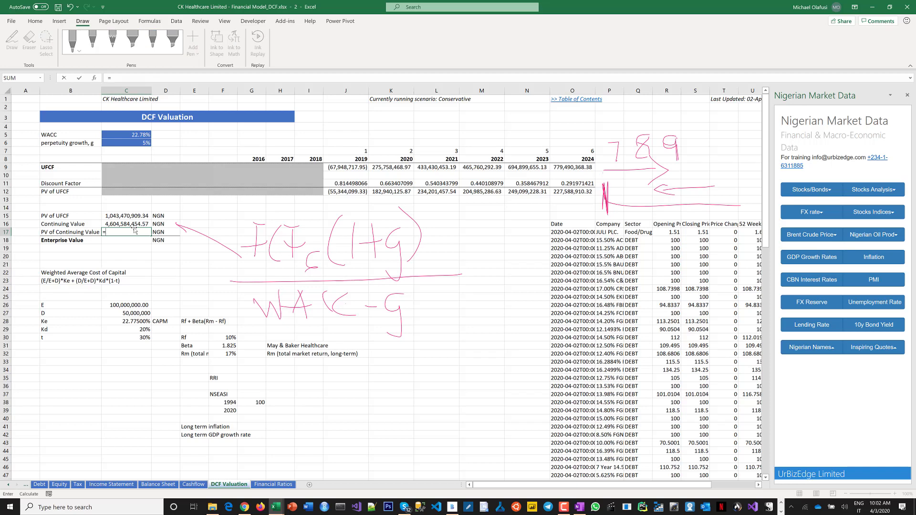
click(436, 256)
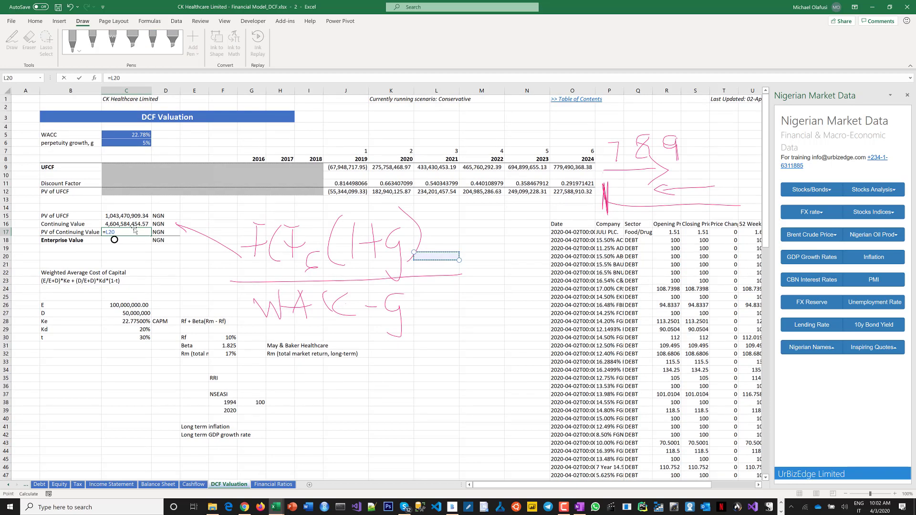
key(Escape)
Handwrite a multiplication sign and an additional factor after the continuing value formula with the pink pen
click(72, 42)
click(72, 42)
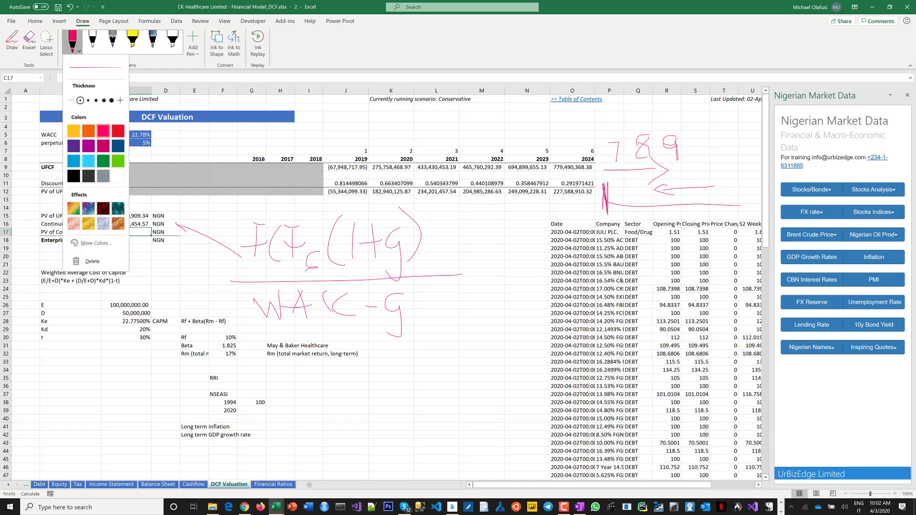
click(12, 42)
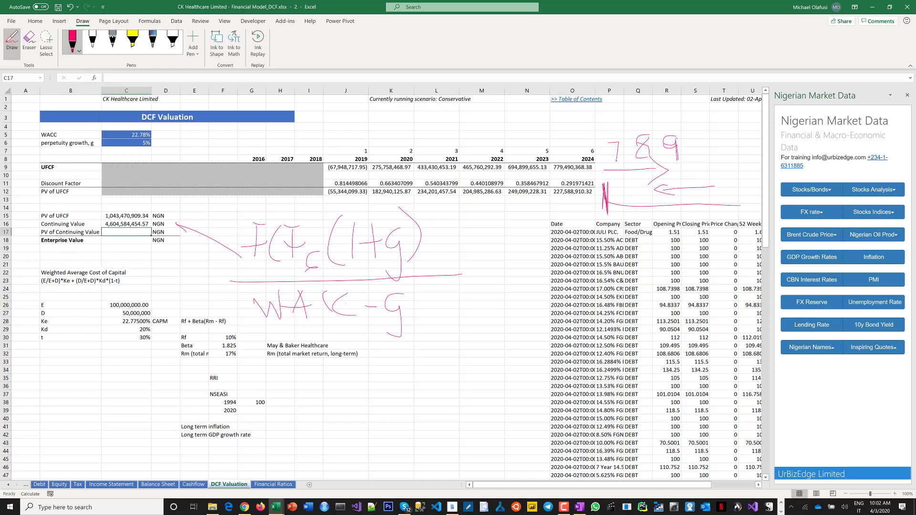
mouse_move(439, 247)
mouse_down()
mouse_move(463, 281)
mouse_move(434, 283)
mouse_up()
drag(477, 238, 480, 271)
drag(493, 263, 492, 283)
mouse_move(519, 239)
mouse_down()
mouse_move(518, 263)
mouse_move(527, 261)
mouse_up()
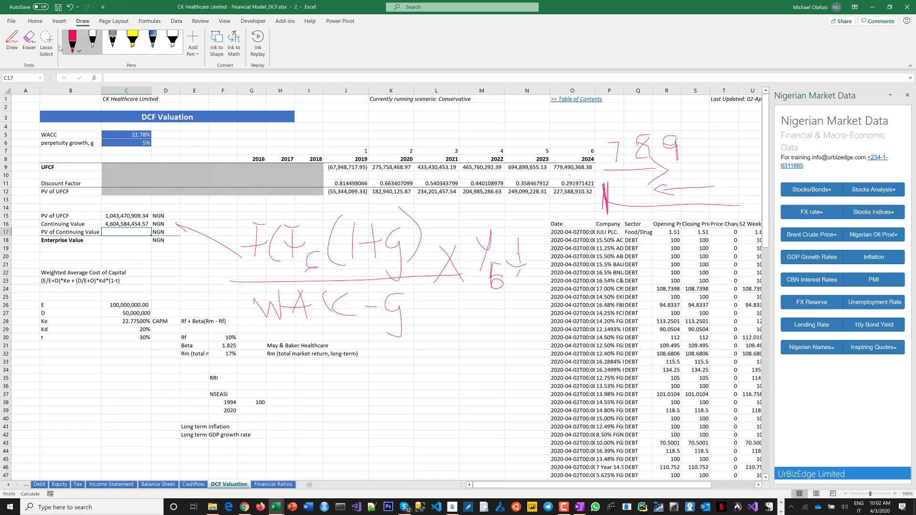
Erase the handwritten multiplication factor and redraw the fraction line between FCF6(1+g) and WACC - g
click(29, 43)
click(29, 43)
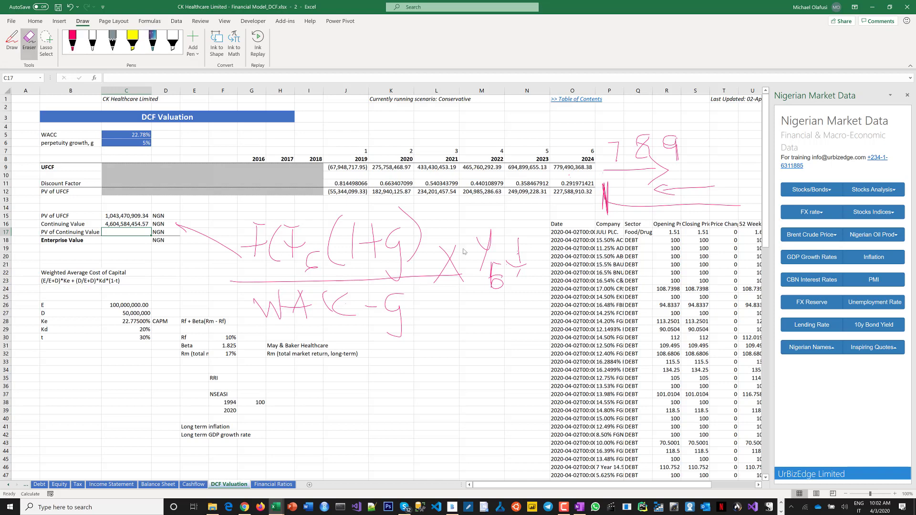
mouse_move(499, 270)
mouse_down()
mouse_move(524, 255)
mouse_move(510, 286)
mouse_up()
mouse_move(446, 247)
mouse_down()
mouse_move(496, 278)
mouse_move(517, 250)
mouse_up()
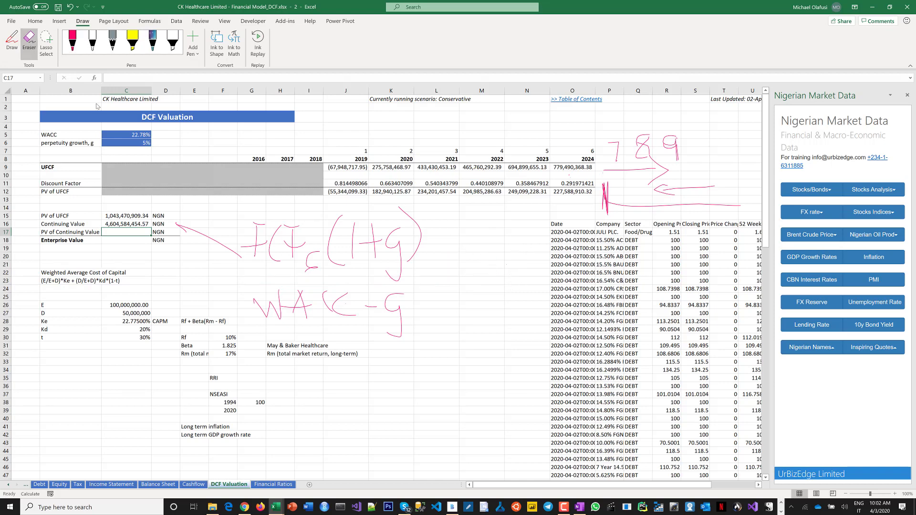
click(72, 48)
mouse_move(234, 282)
mouse_down()
mouse_move(331, 271)
mouse_move(429, 282)
mouse_up()
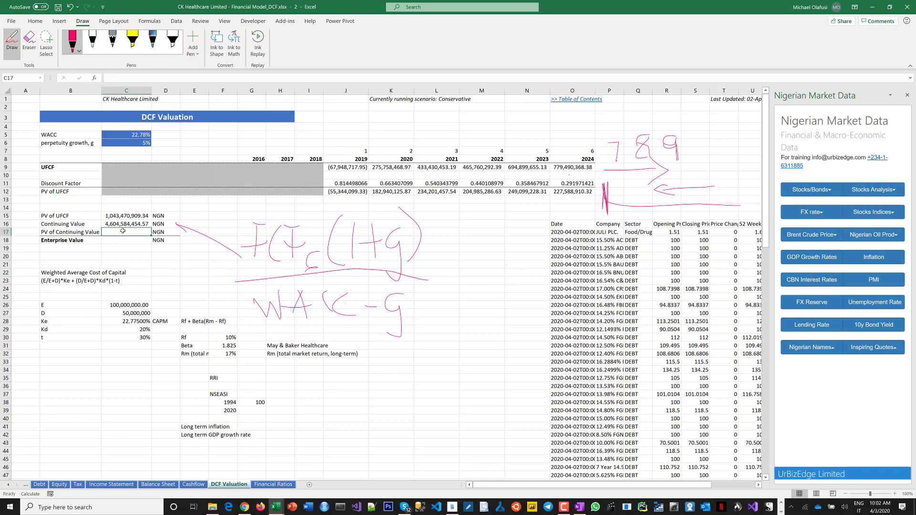
Calculate the PV of Continuing Value in C17 with =C16*O11
key(Escape)
text(0)
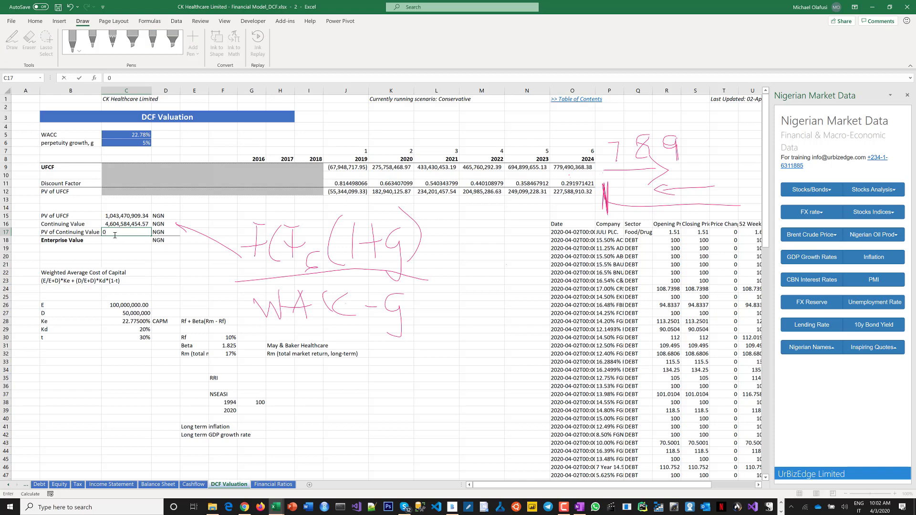
key(BackSpace)
text(=)
click(115, 224)
text(*)
click(575, 184)
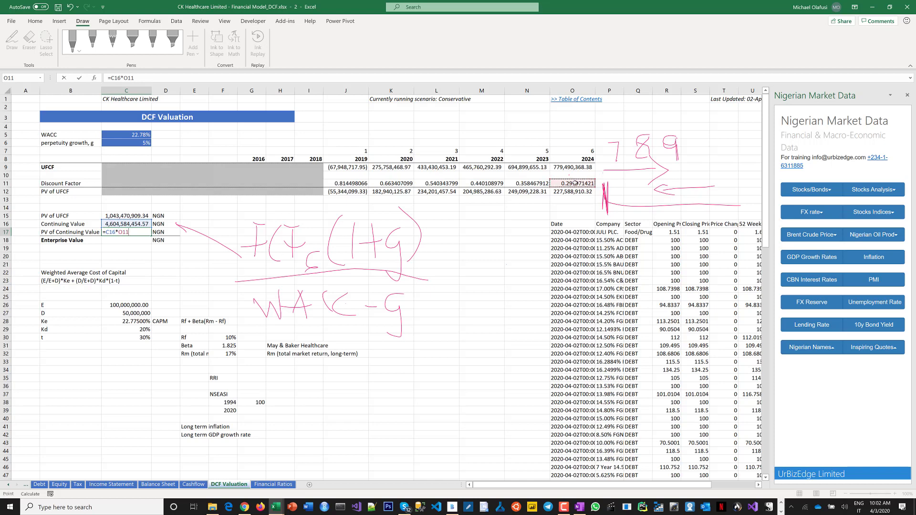
key(Return)
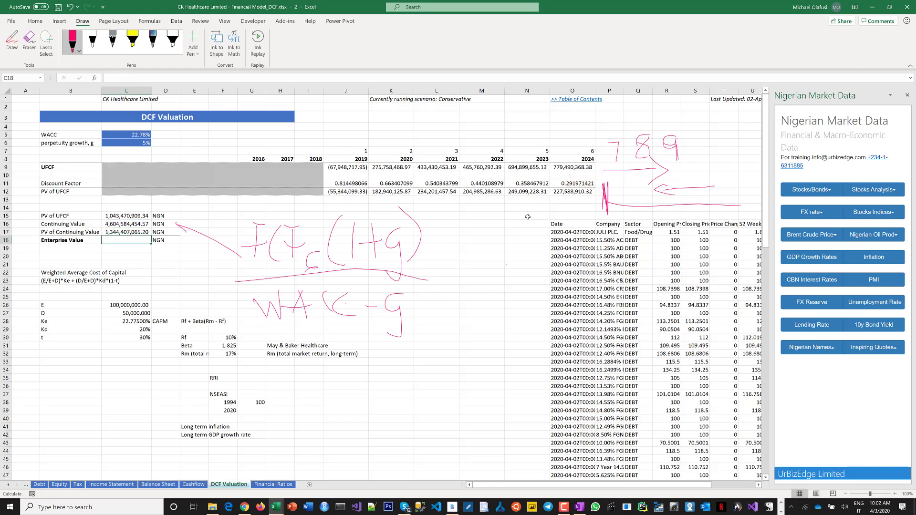
Calculate the Enterprise Value in C18 with =C15+C17 and make the result bold
text(=)
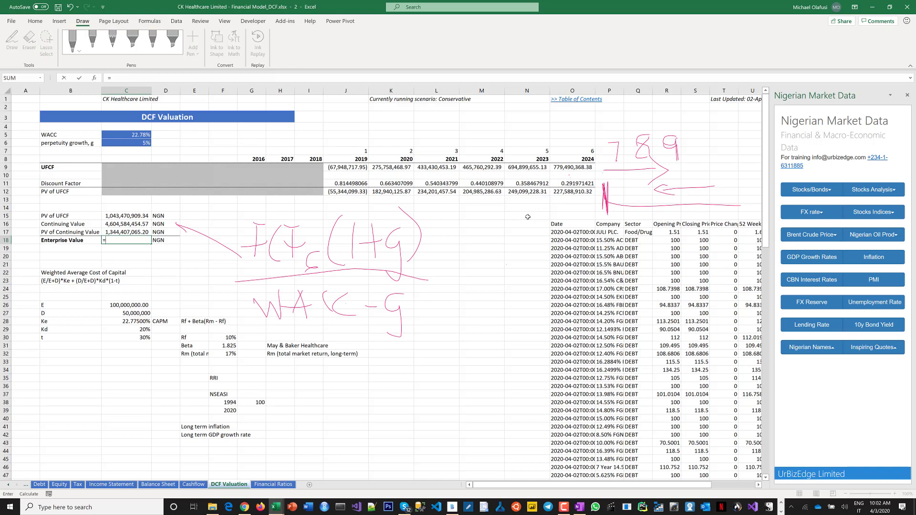
click(134, 218)
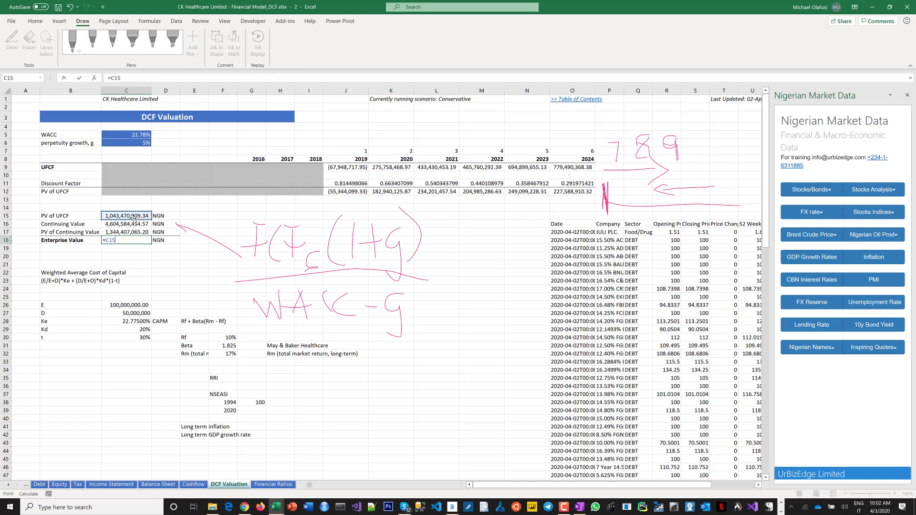
text(+)
click(123, 232)
key(Return)
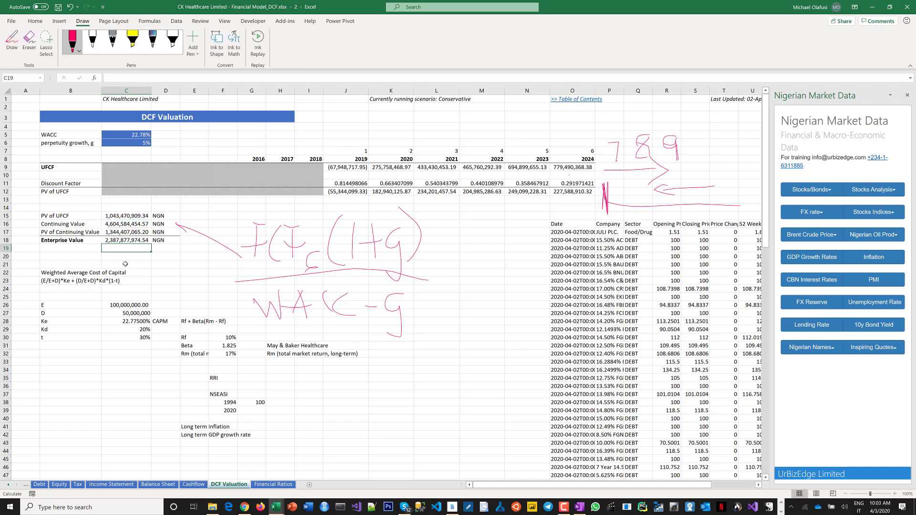
click(120, 237)
key(ctrl+b)
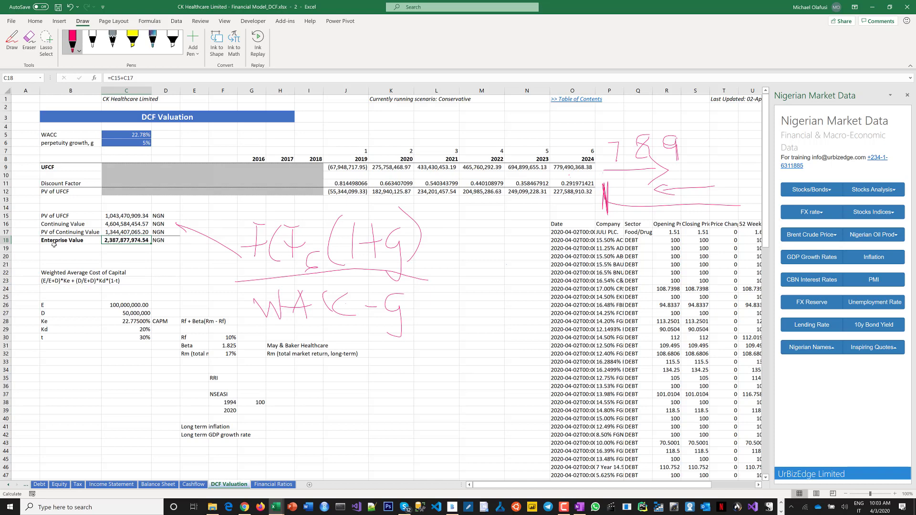
click(169, 257)
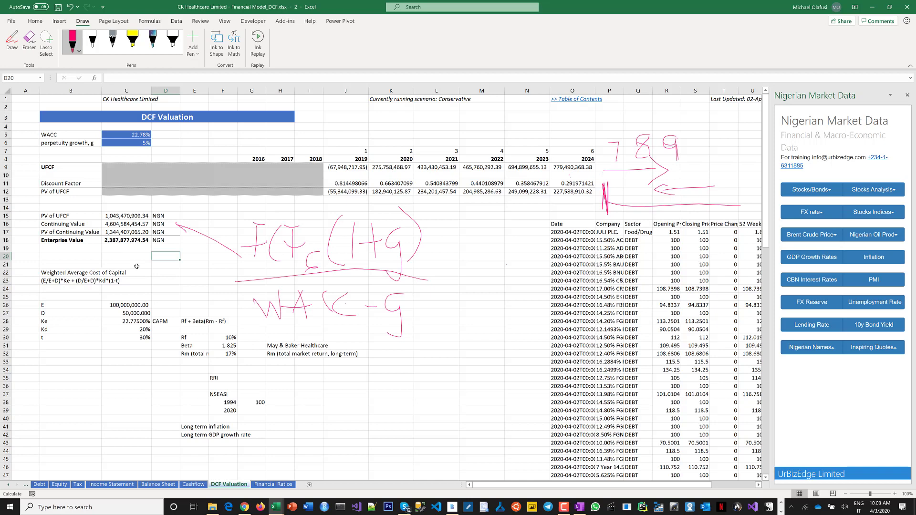
click(411, 389)
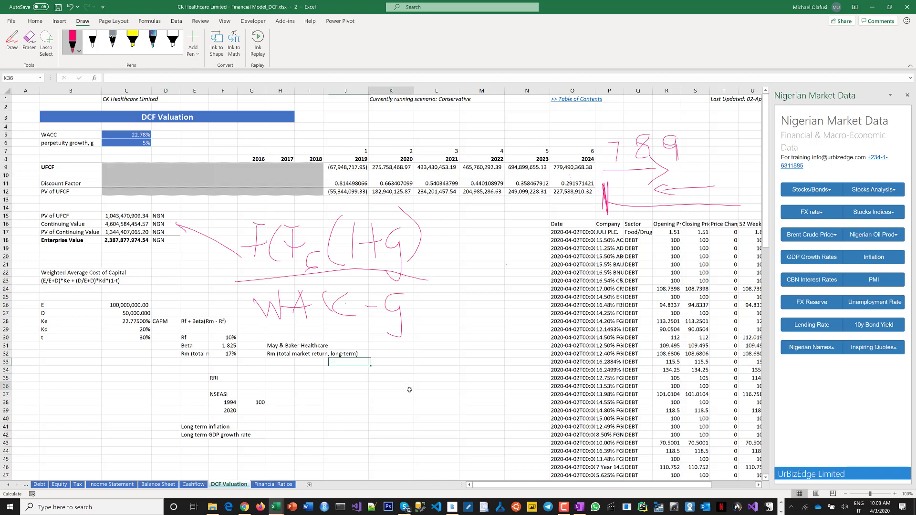
Add filters to the header row of the stock data table that starts at O16
click(566, 315)
scroll(576, 330, down, 14)
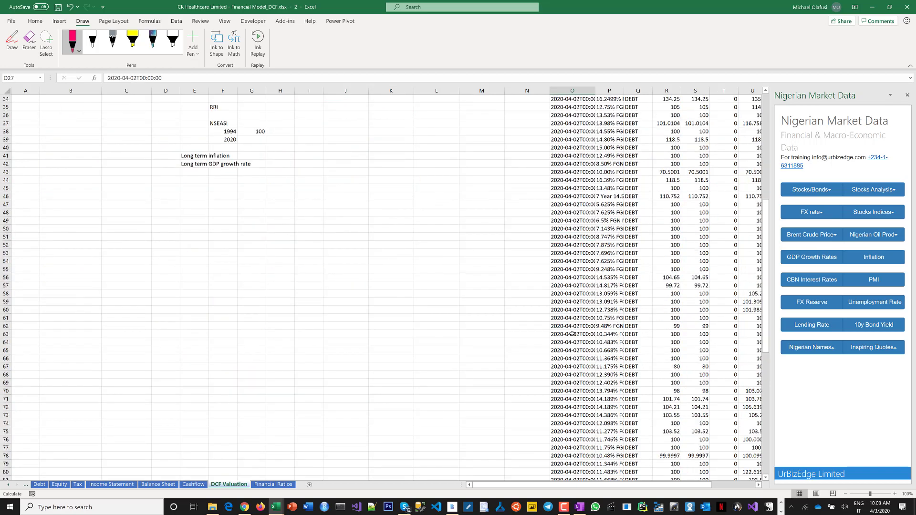
scroll(572, 333, up, 12)
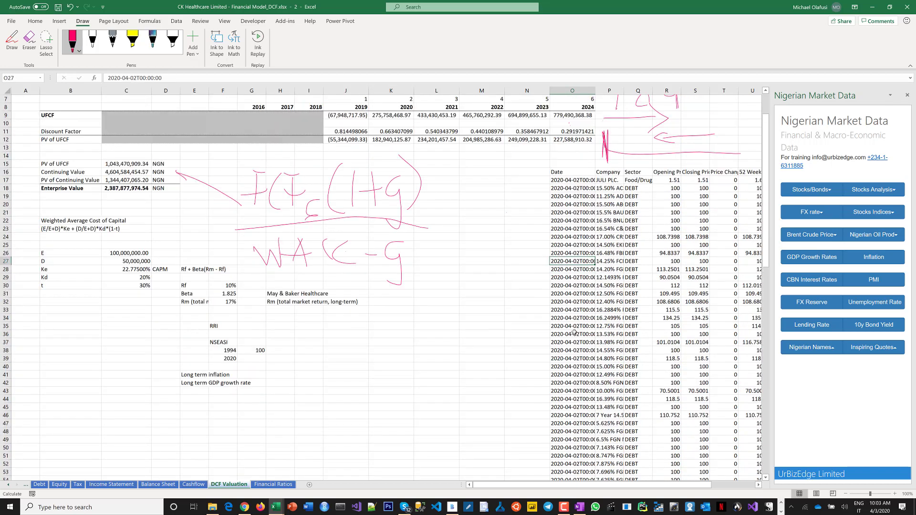
click(607, 173)
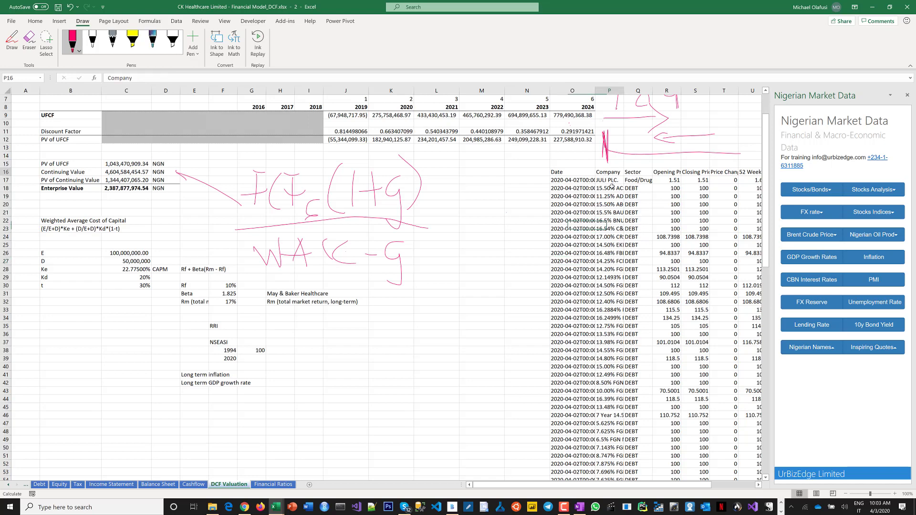
click(36, 21)
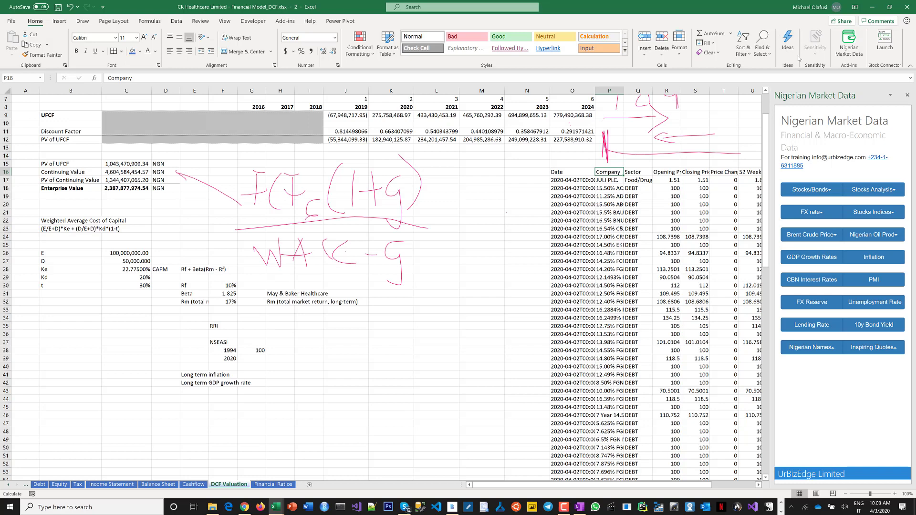
click(746, 56)
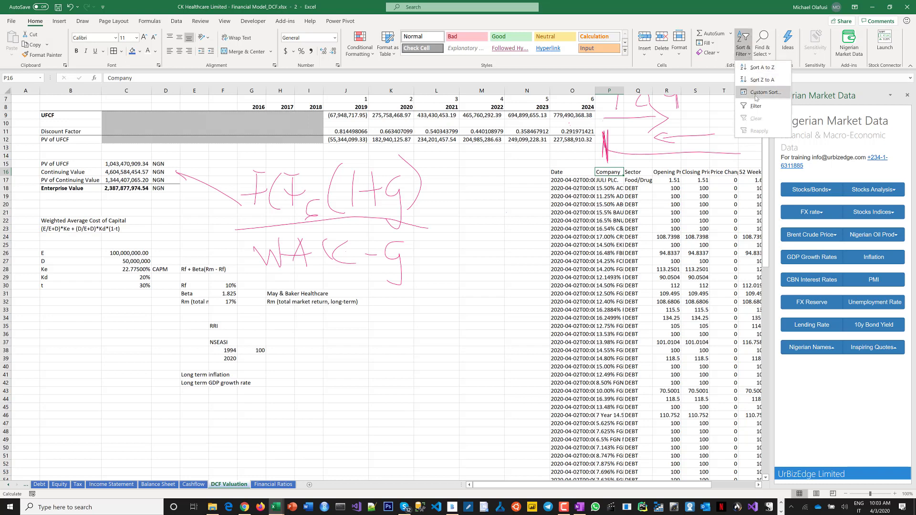
click(725, 124)
scroll(726, 124, right, 2)
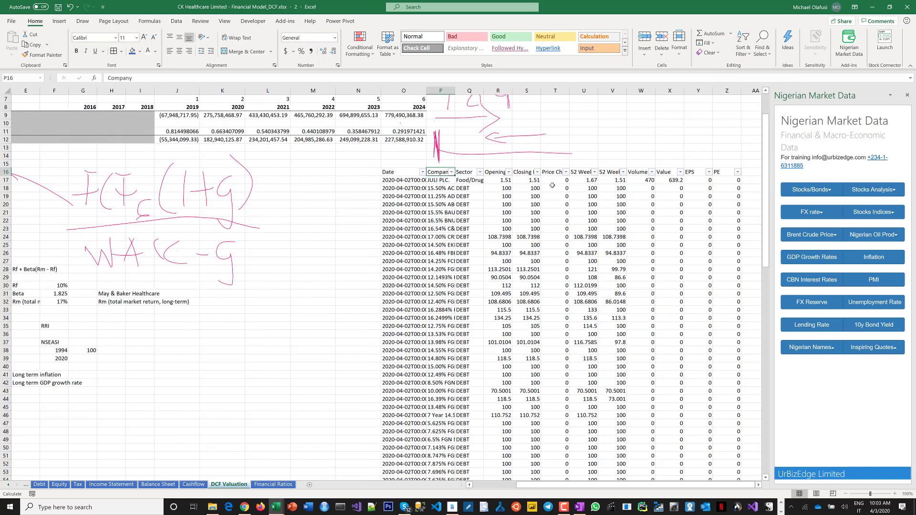
Examine the Company filter's entries and the last rows of the stock data table
click(451, 171)
scroll(400, 333, down, 10)
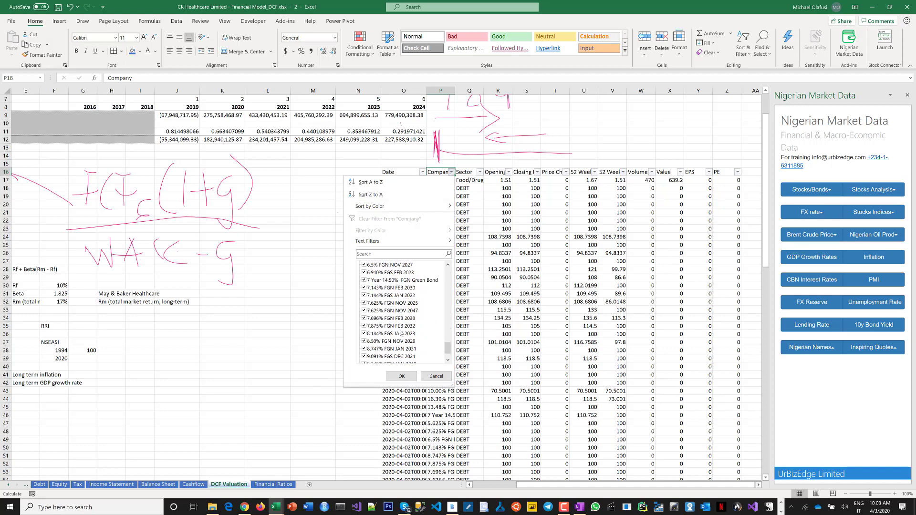
scroll(400, 333, up, 10)
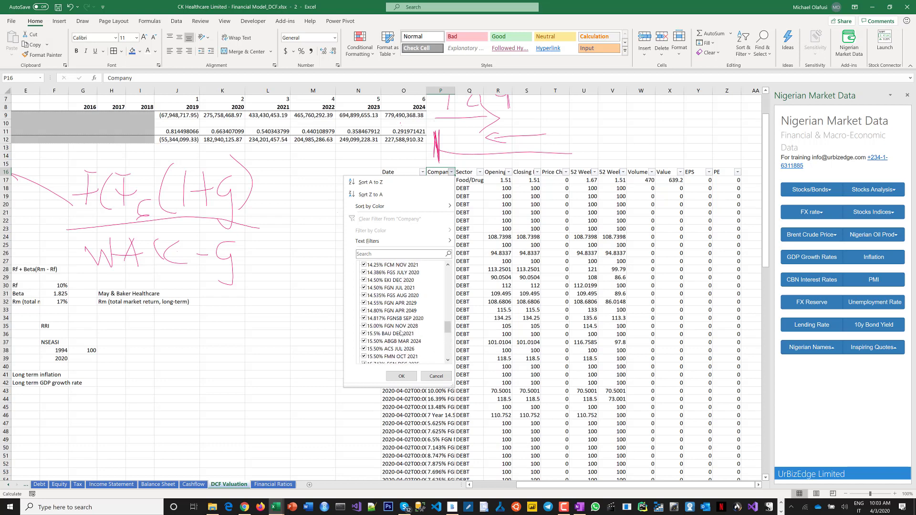
click(436, 376)
click(403, 366)
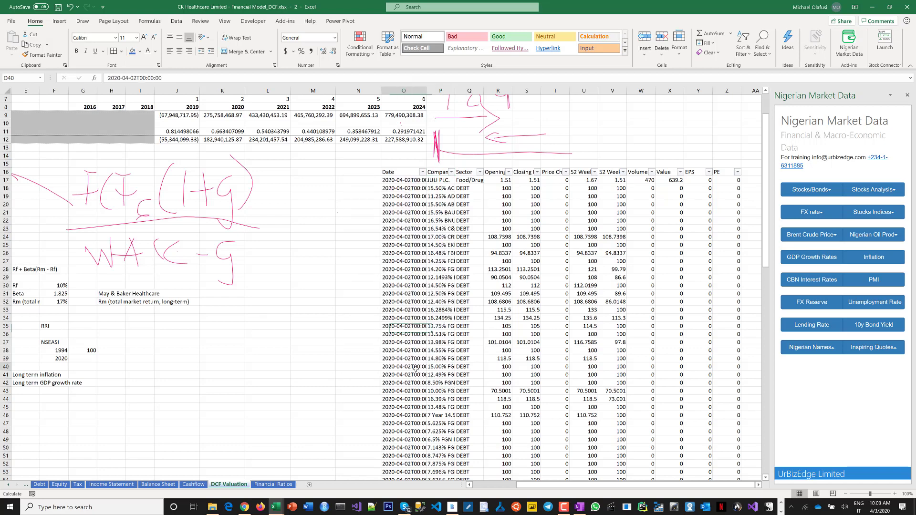
key(ctrl+Down)
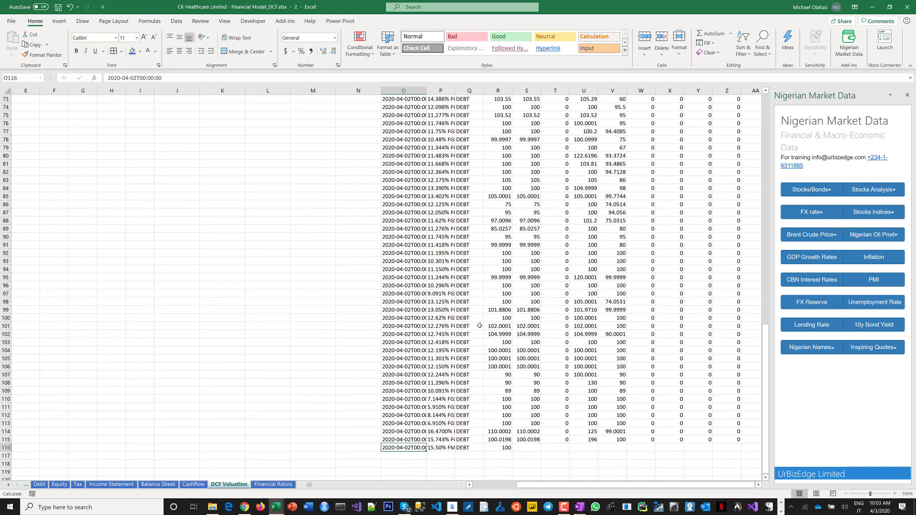
scroll(480, 326, down, 3)
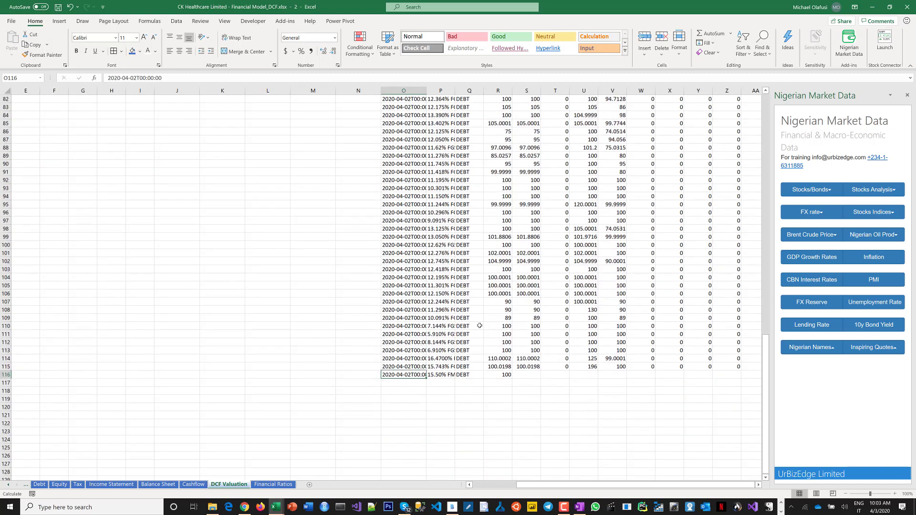
scroll(479, 326, up, 7)
scroll(479, 325, up, 20)
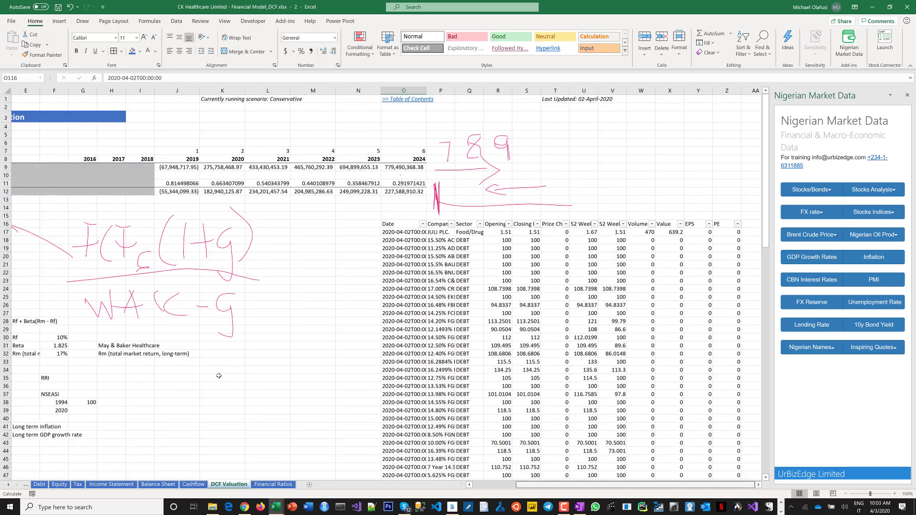
scroll(219, 375, left, 2)
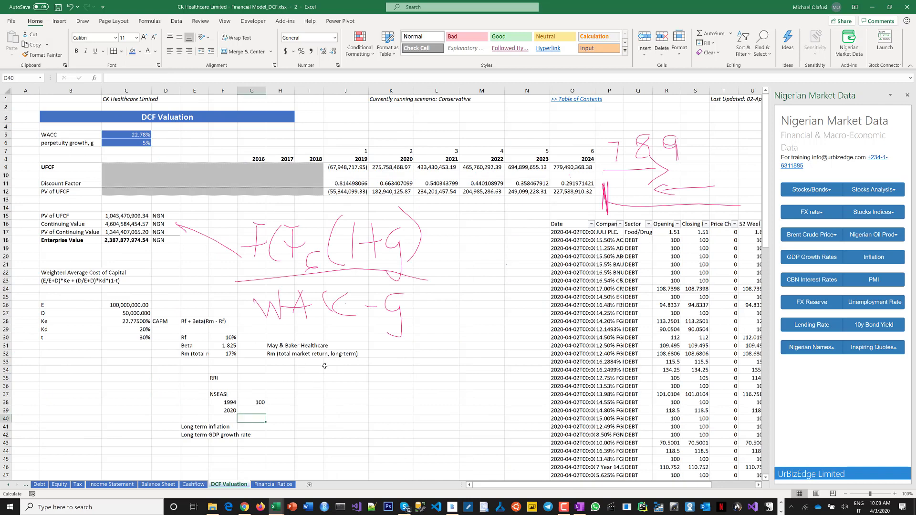
Switch to the Power BI report in the browser, show the daily share price chart for ASI and read its latest index value
key(alt+Tab)
key(alt+Tab)
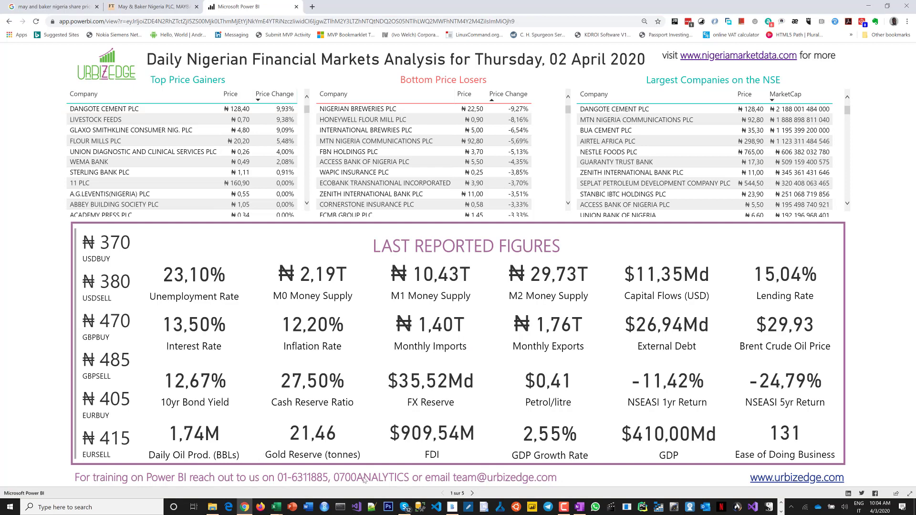
click(472, 493)
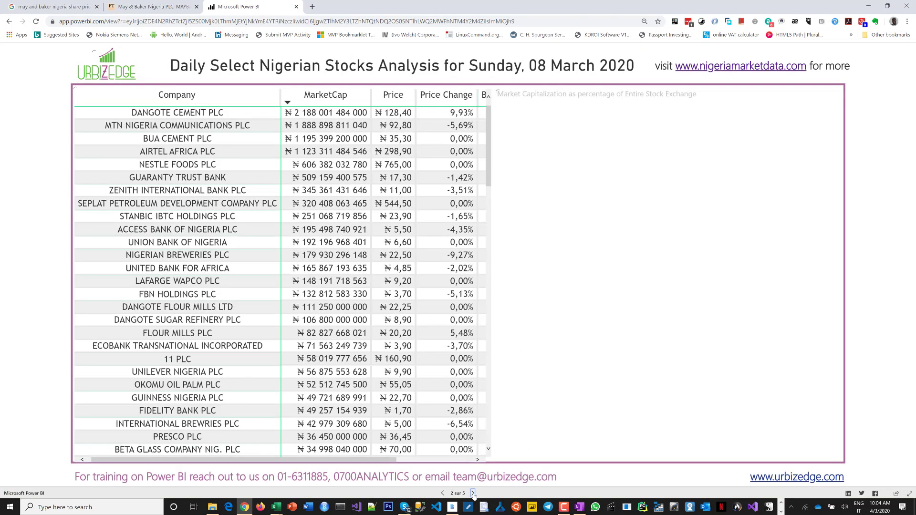
click(473, 493)
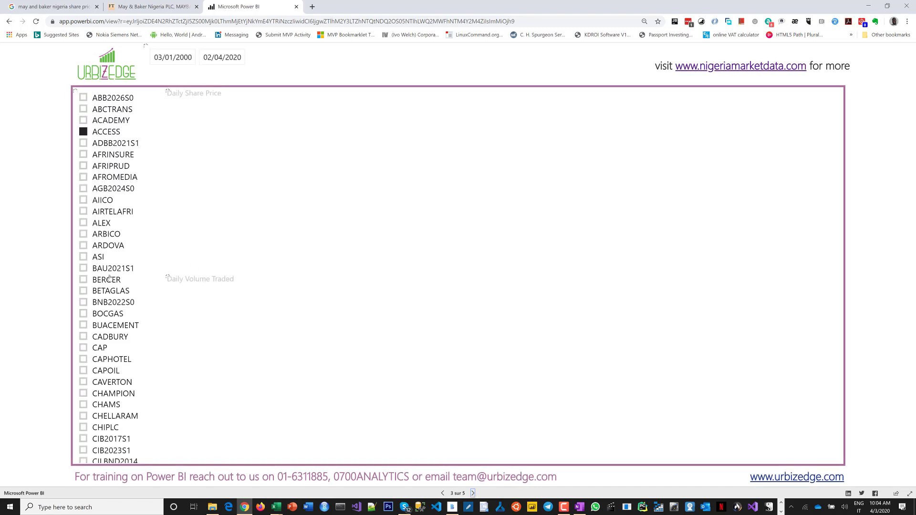
click(84, 258)
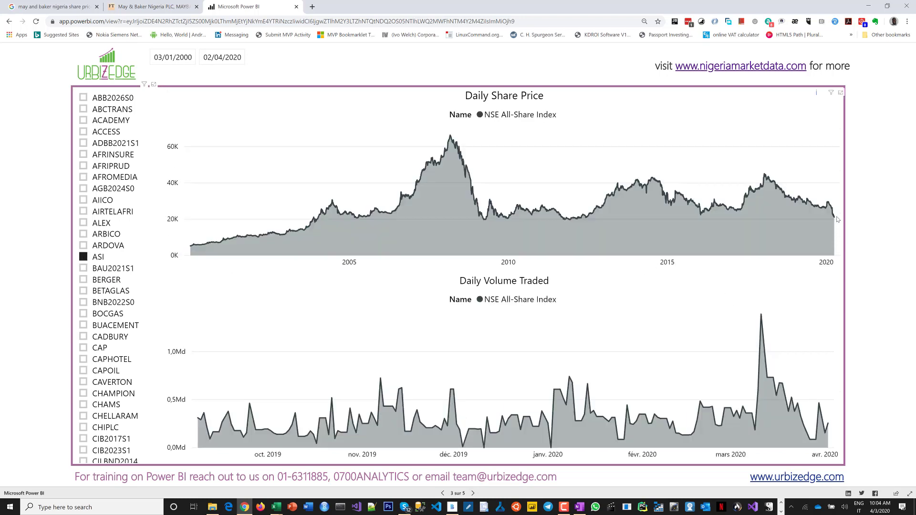
mouse_move(836, 220)
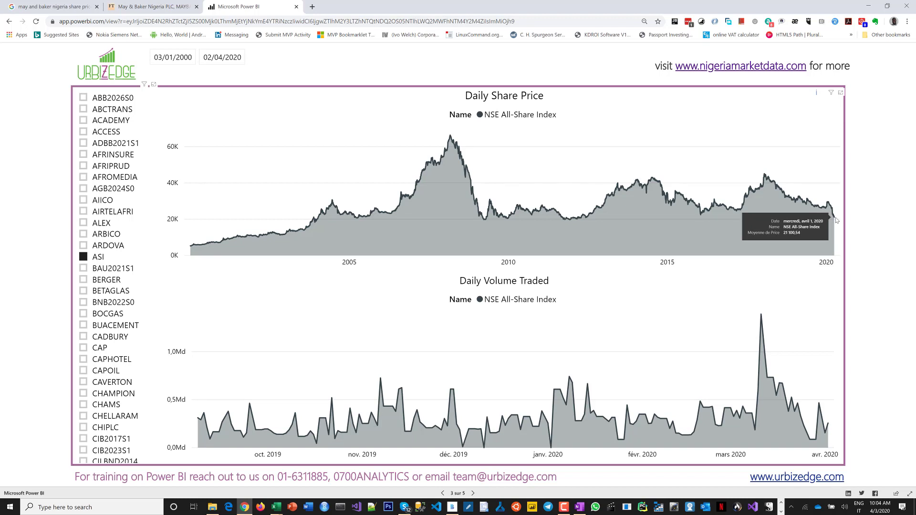
Return to the Excel workbook and enter 21,100 as the 2020 NSEASI value in G39
click(868, 6)
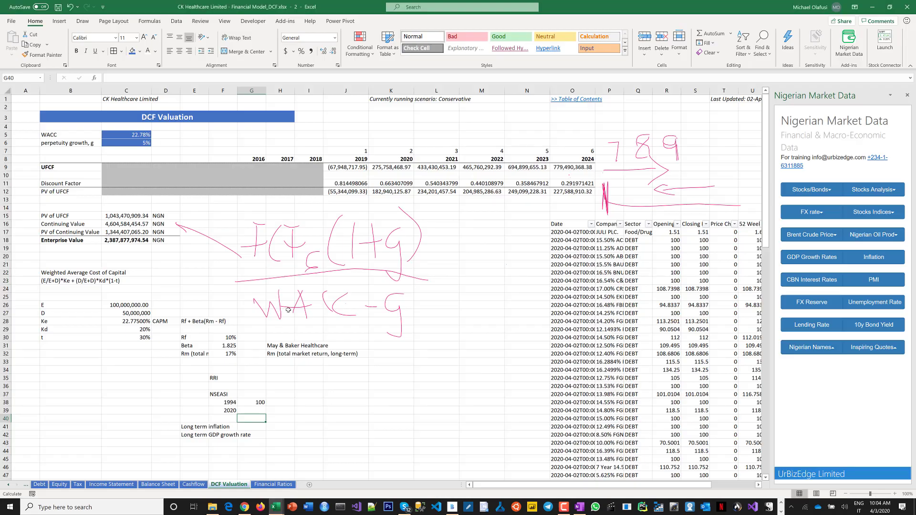
click(258, 408)
text(21)
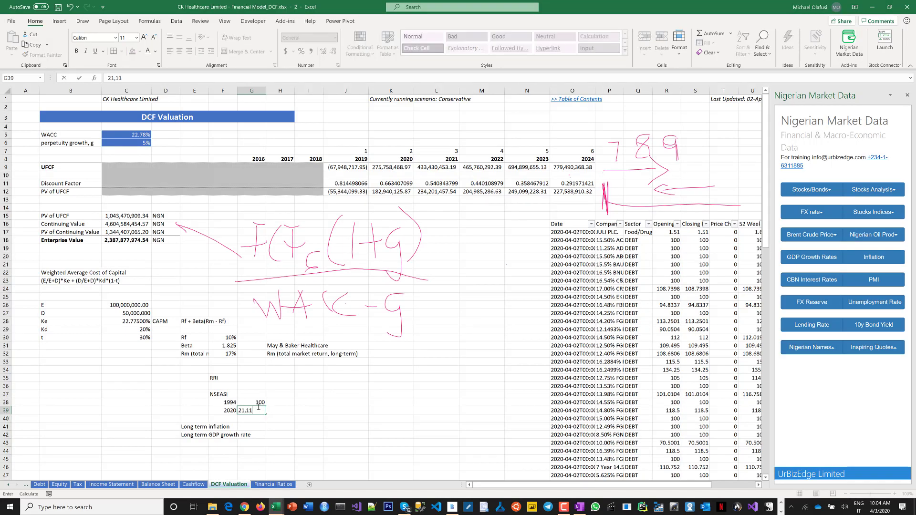
text(,100)
key(Return)
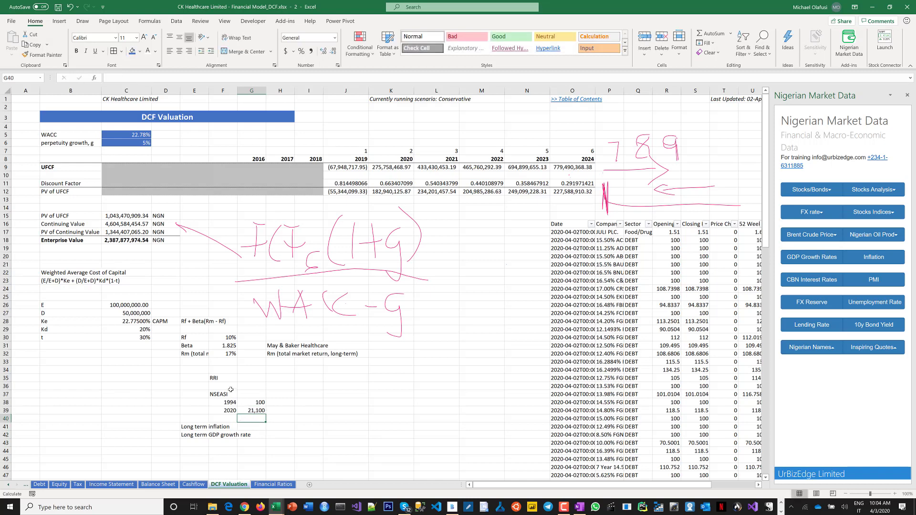
Enter the label Rm in I36, beside the NSEASI figures
click(248, 377)
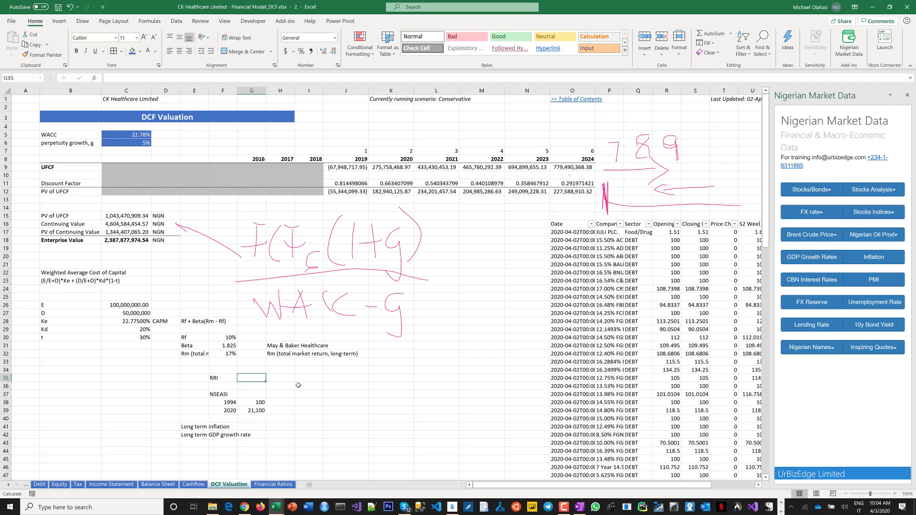
click(300, 385)
text(Rm)
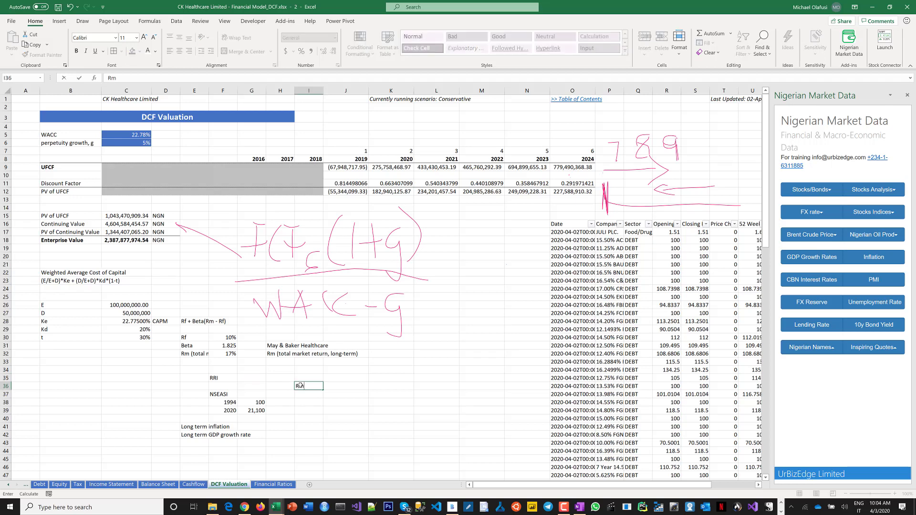
key(Tab)
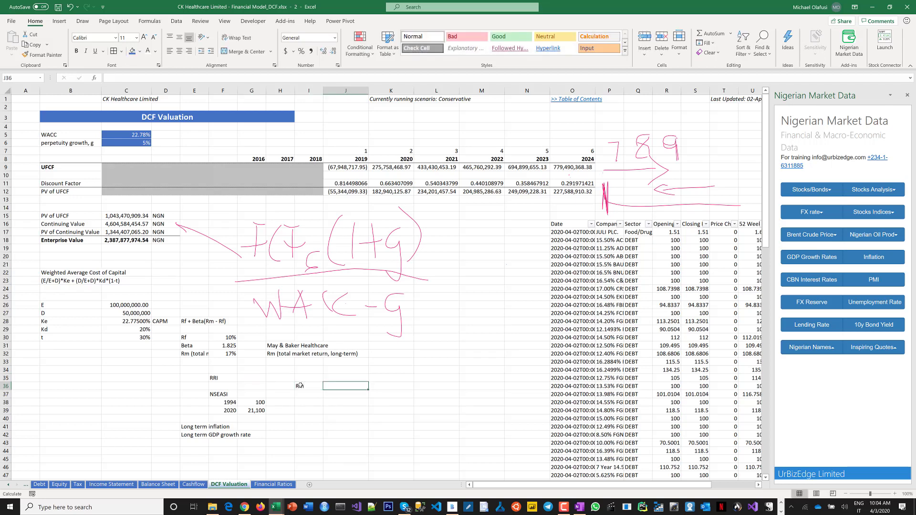
Calculate Rm in J36 with =RRI(F39-F38,G38,G39) and format it as a percentage
text(?)
text(=)
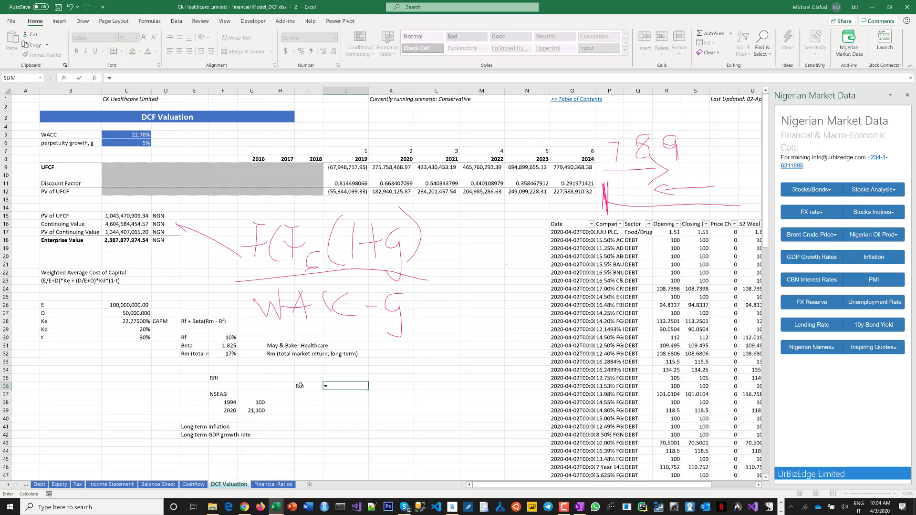
text(RRI)
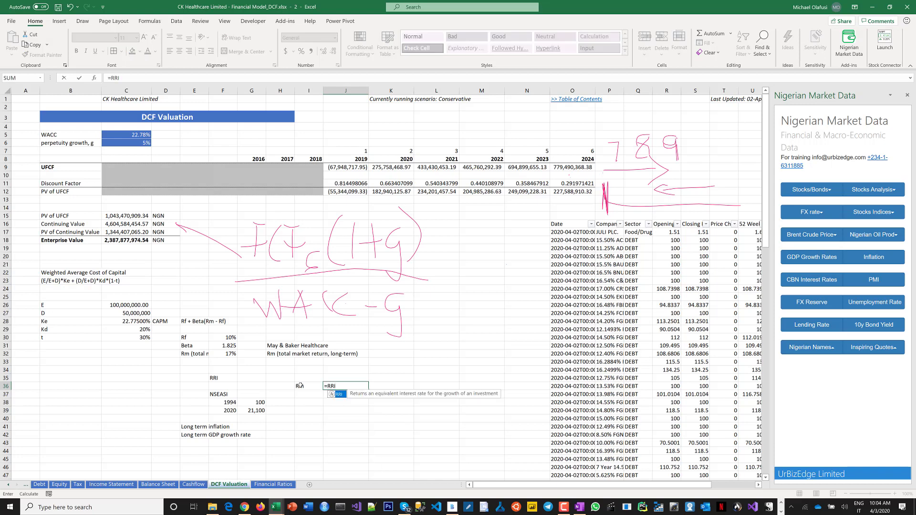
text(()
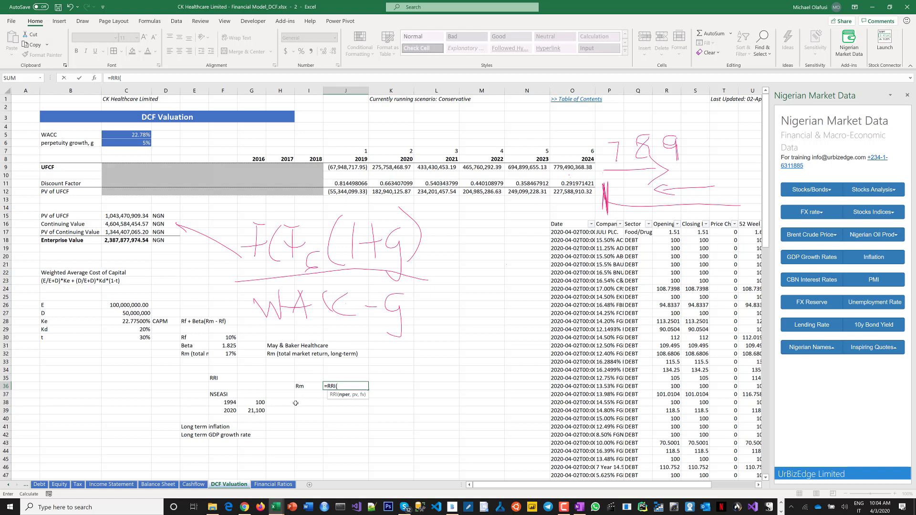
click(226, 411)
text(-)
click(230, 403)
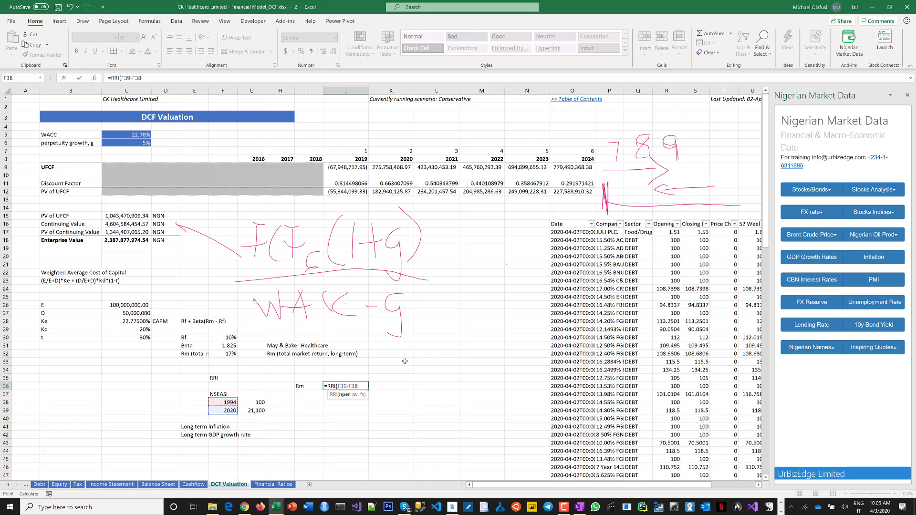
text(,)
click(250, 403)
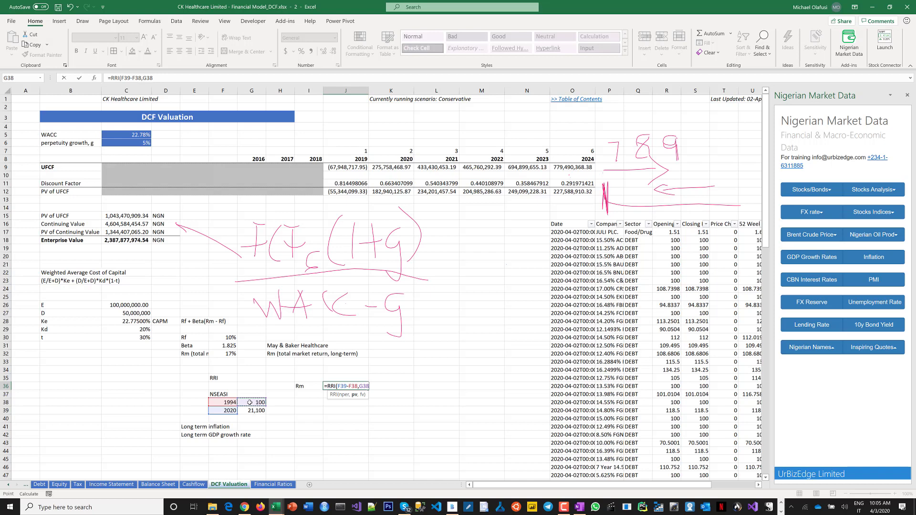
text(,)
click(245, 410)
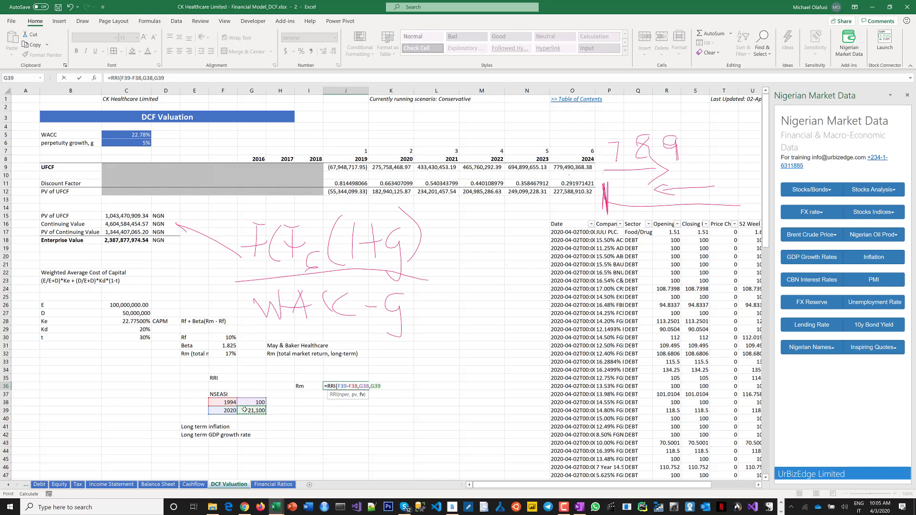
text())
click(306, 395)
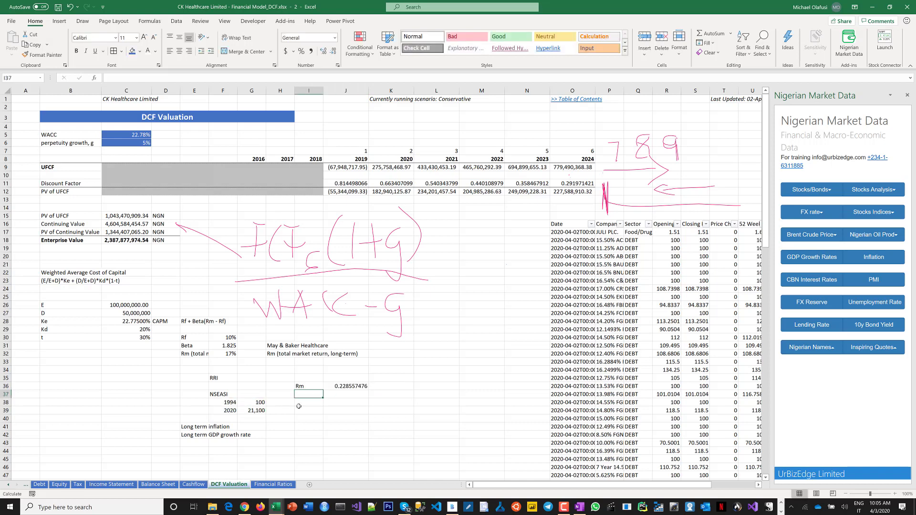
click(347, 385)
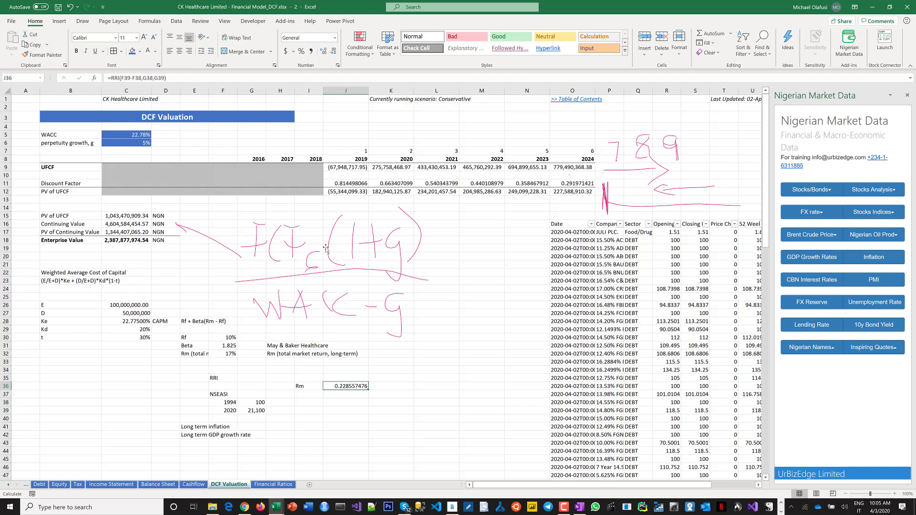
click(301, 51)
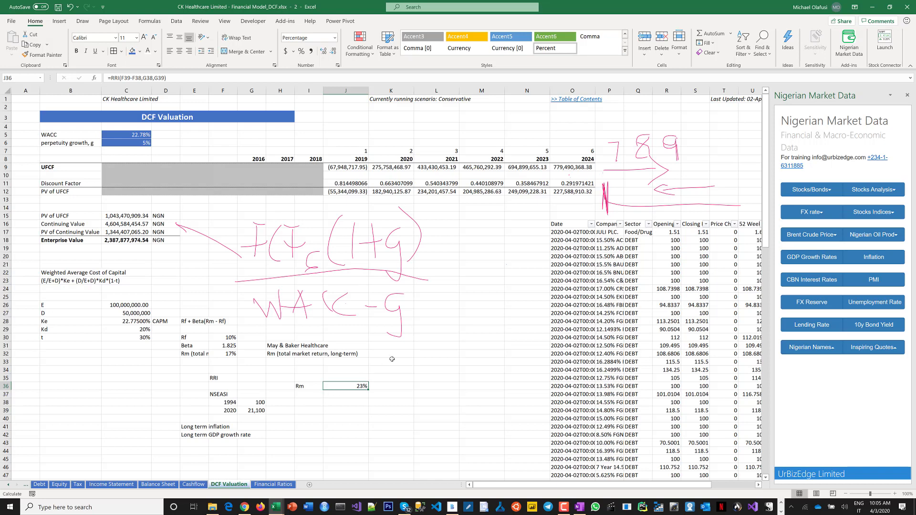
Switch to the Chrome browser and search Wikipedia in a new tab for "nse all share index begin"
click(345, 394)
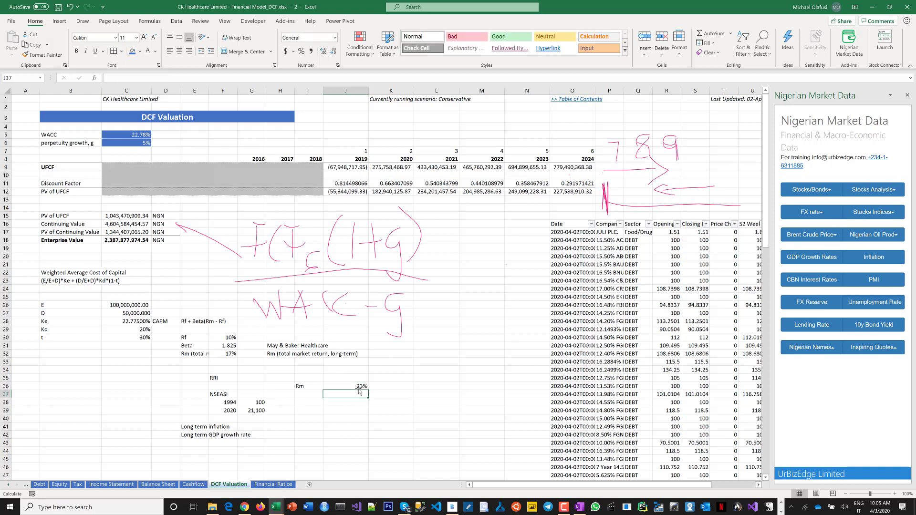
click(228, 402)
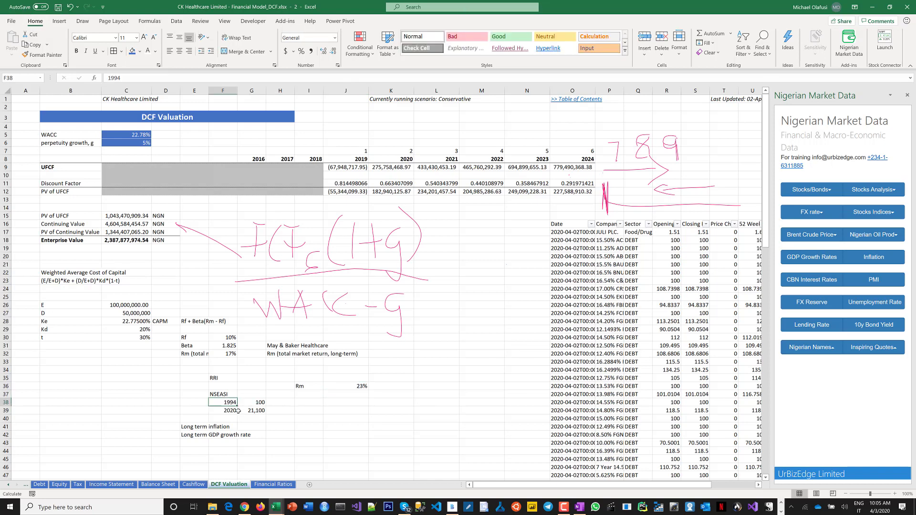
key(alt+Tab)
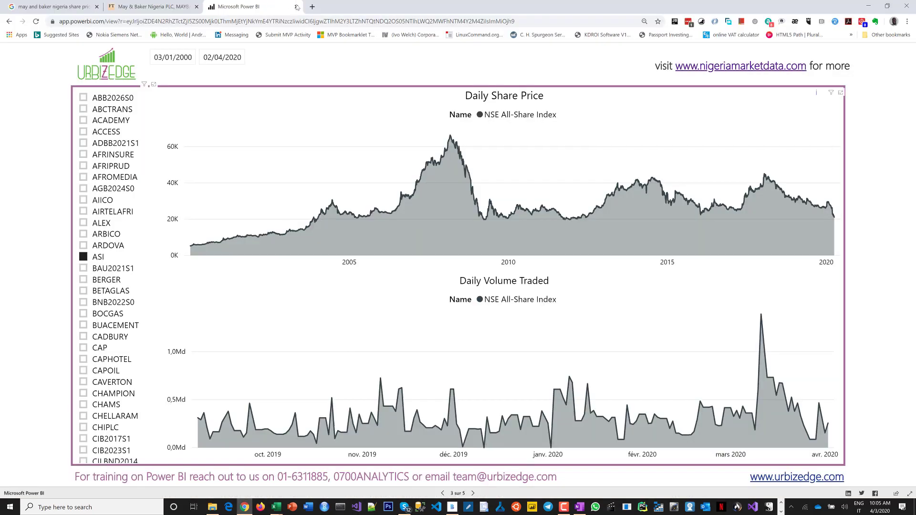
click(310, 10)
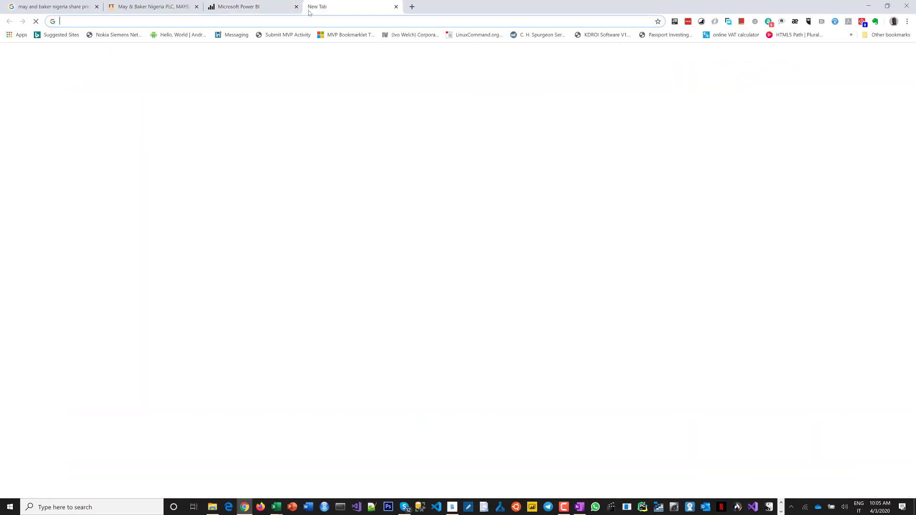
text(wiki)
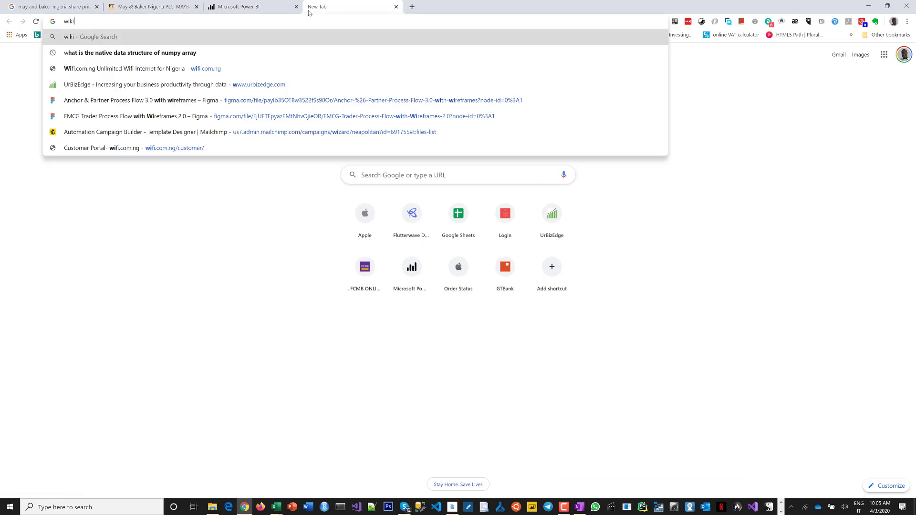
text(pedia)
key(Tab)
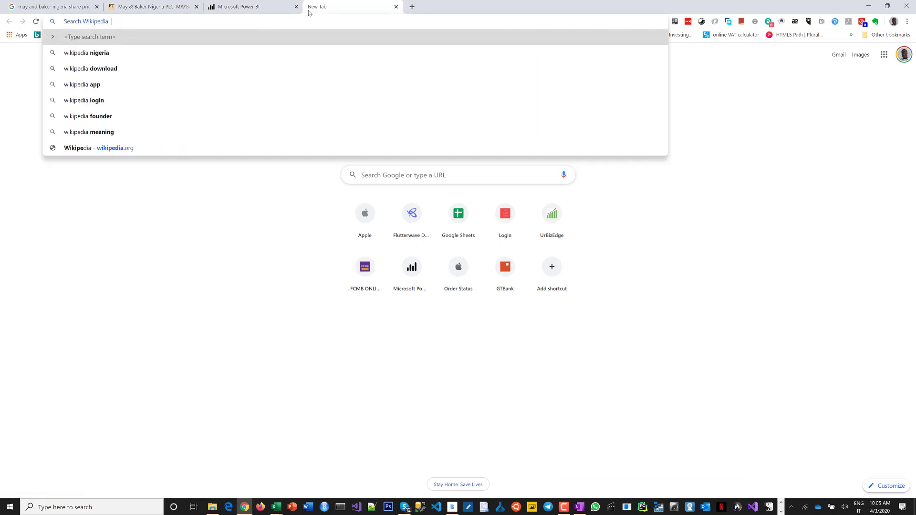
text(nse)
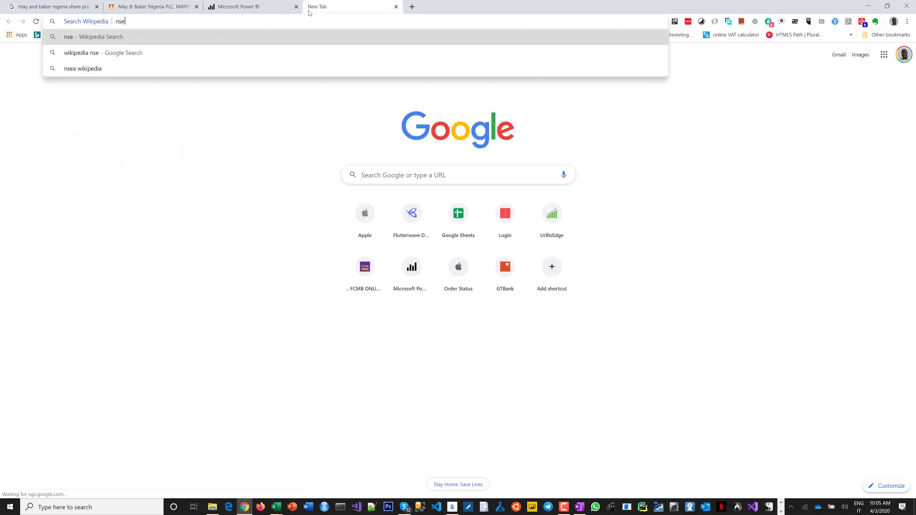
text( all s)
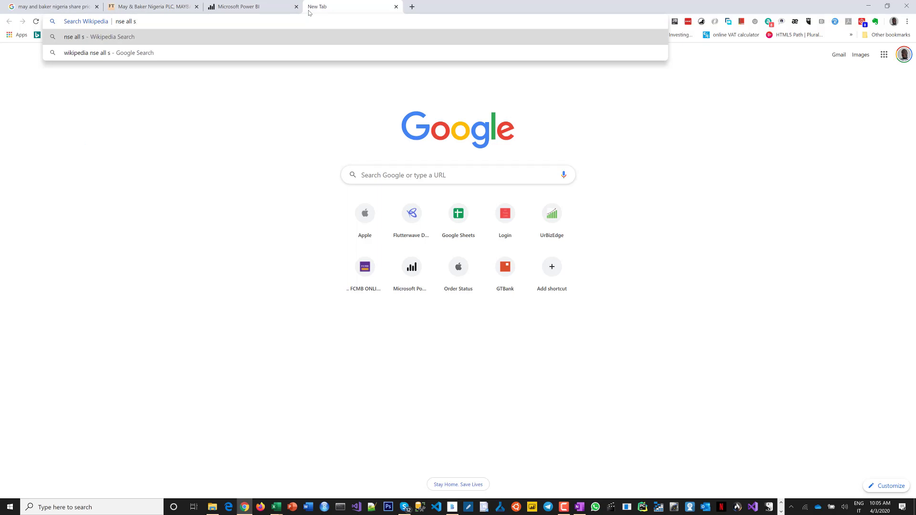
text(hare ind)
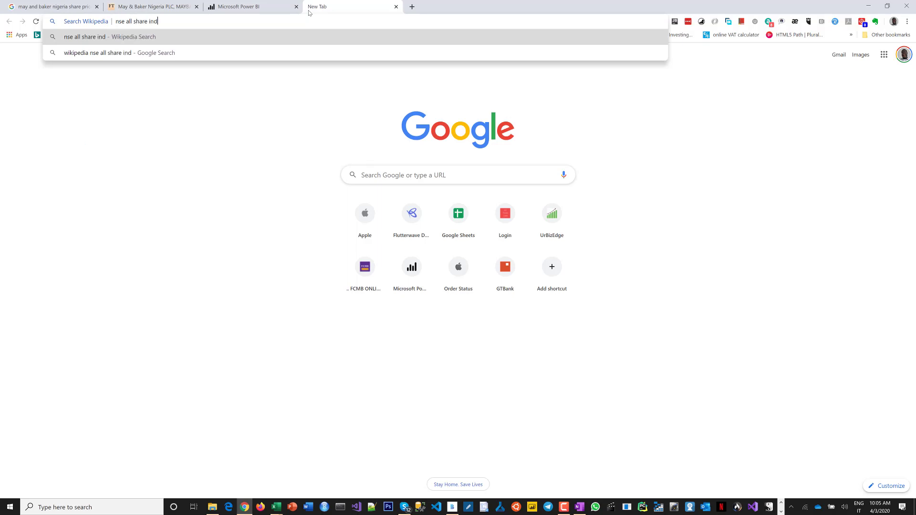
text(ex begi)
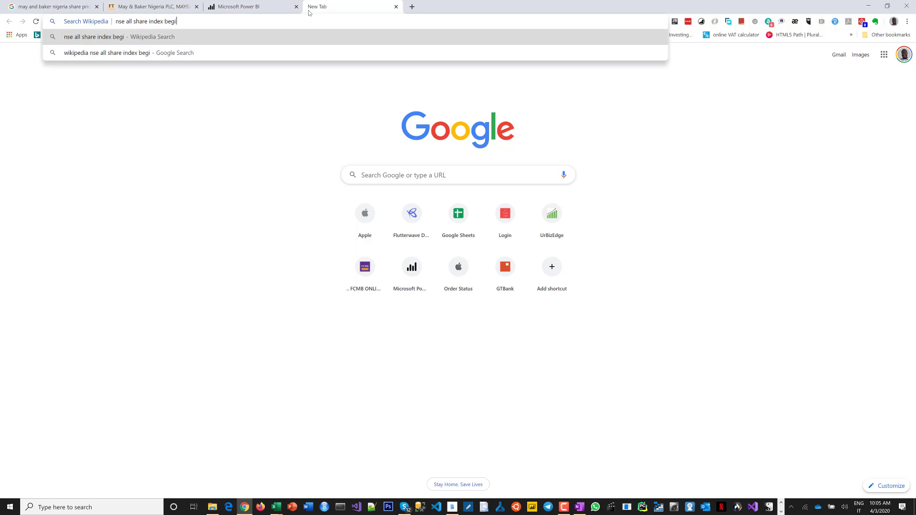
text(n)
key(Return)
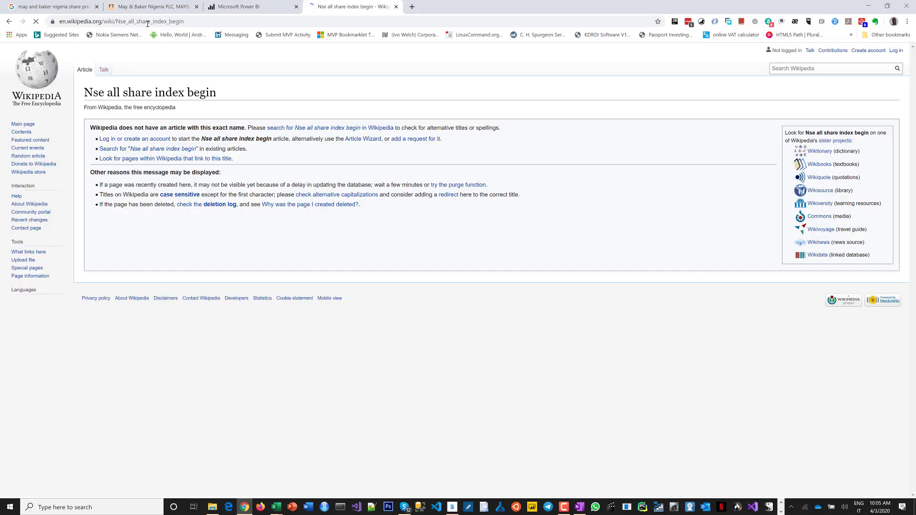
Search Google for "nigeria stock exchange index begin" to find the index's base year
click(9, 22)
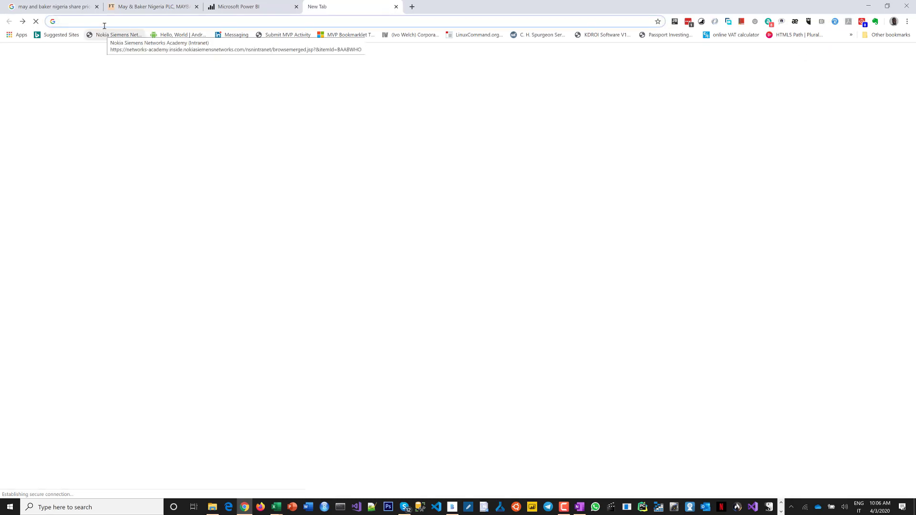
click(104, 24)
text(nig)
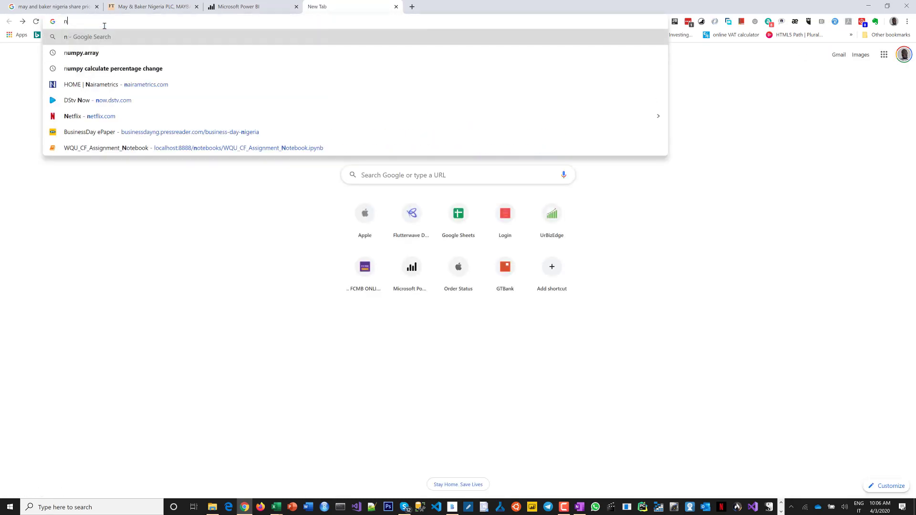
text(eria s)
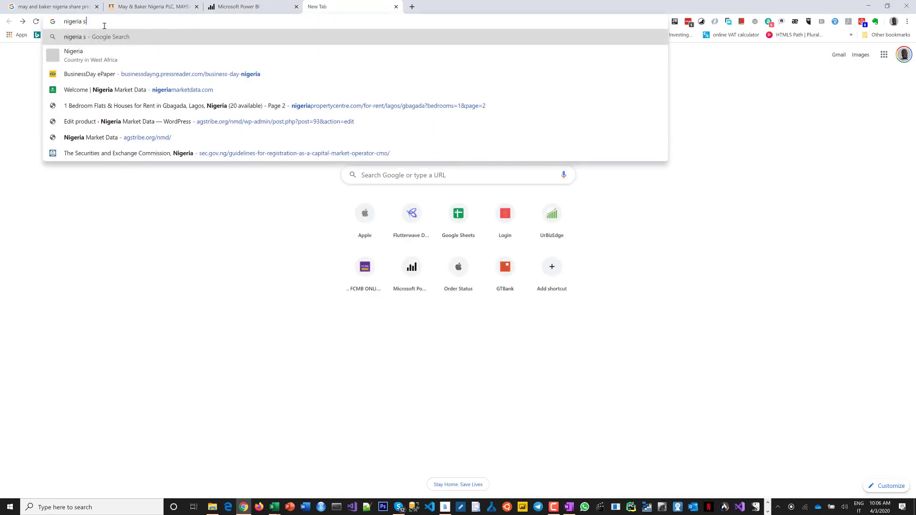
text(tock exch)
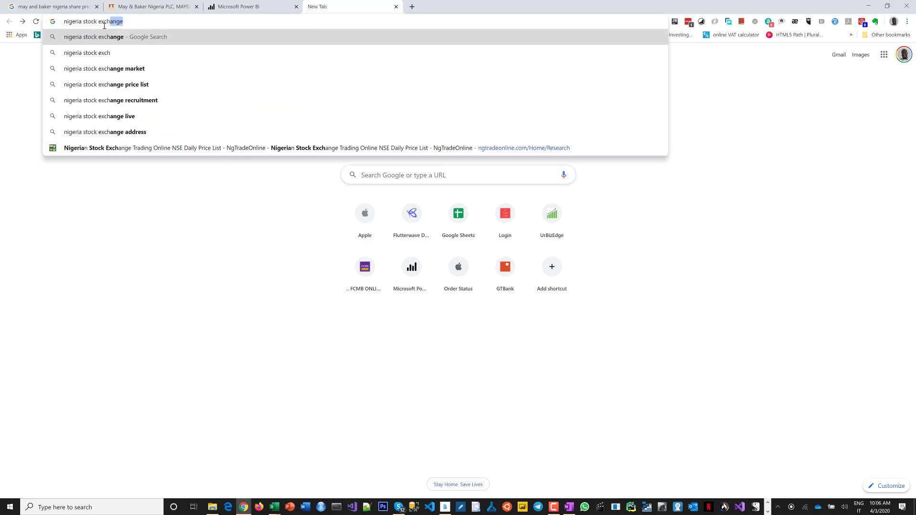
text(ange index begin)
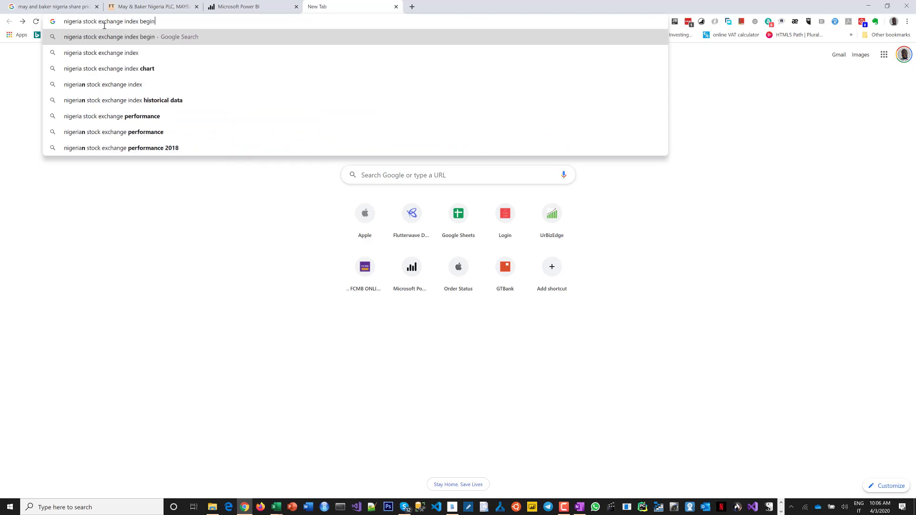
key(Return)
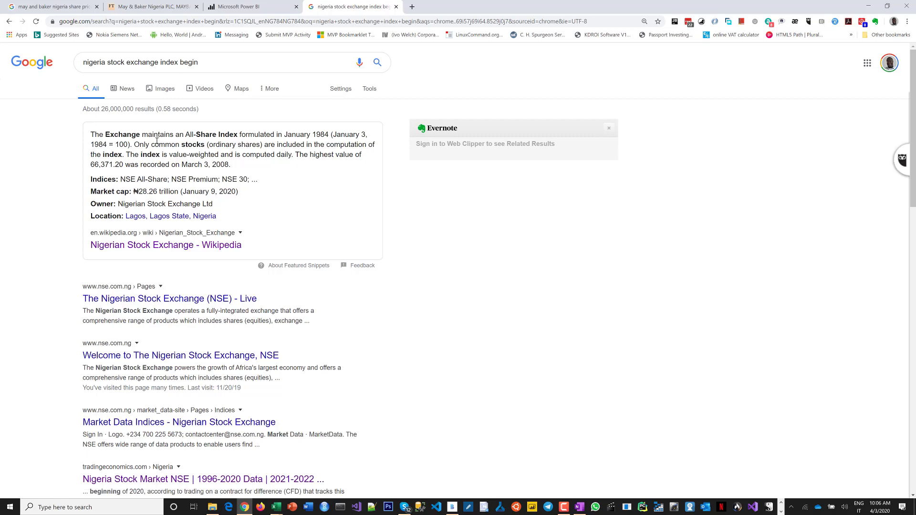
Return to the Excel workbook and correct the NSEASI start year in F38 to 1984
key(alt+Tab)
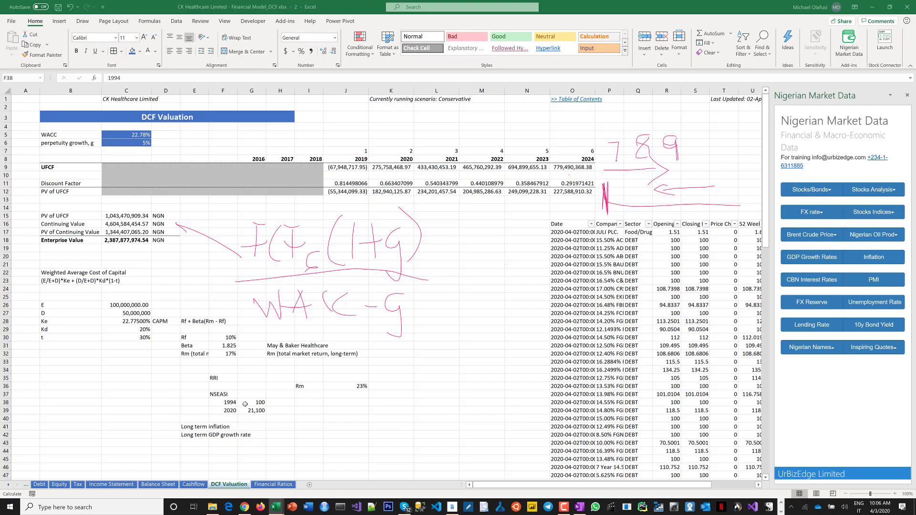
click(230, 403)
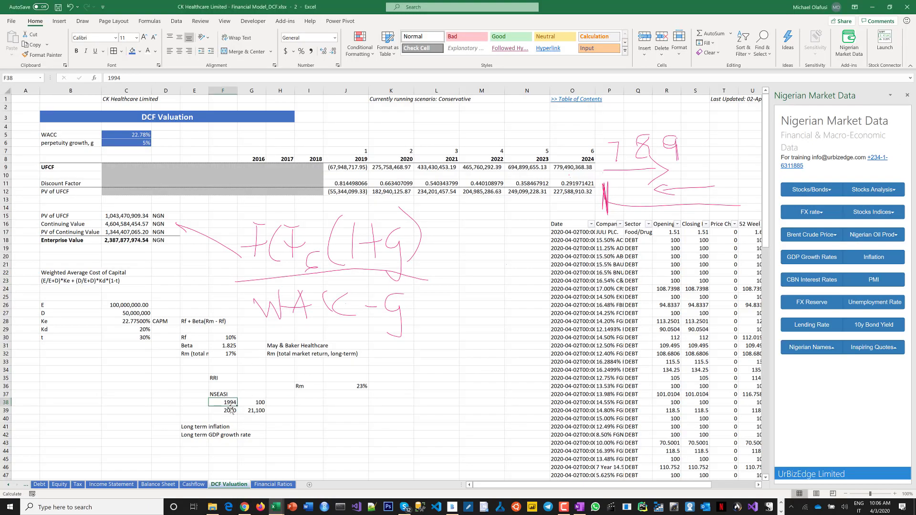
click(120, 79)
key(BackSpace)
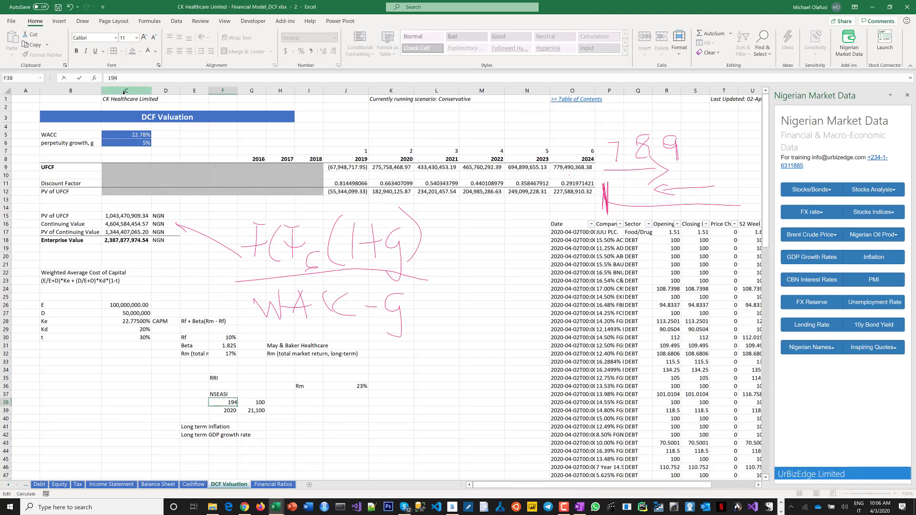
text(8)
key(Return)
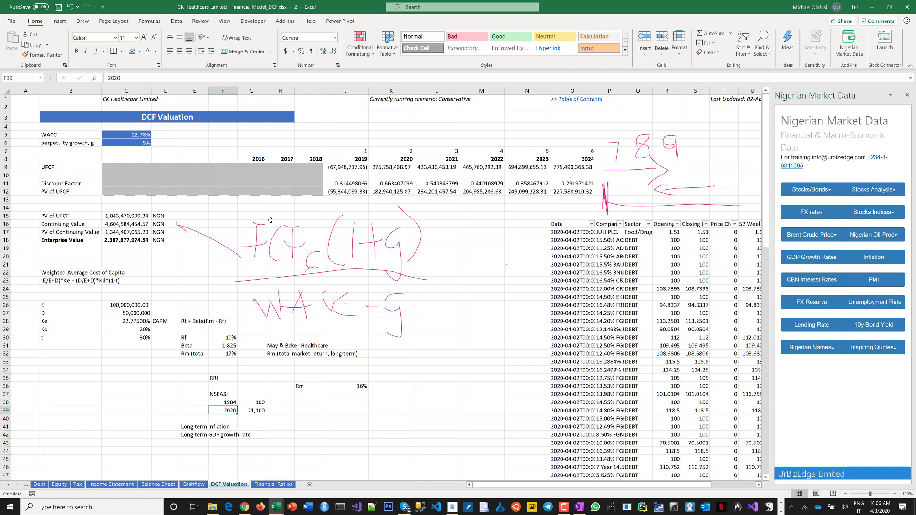
click(355, 386)
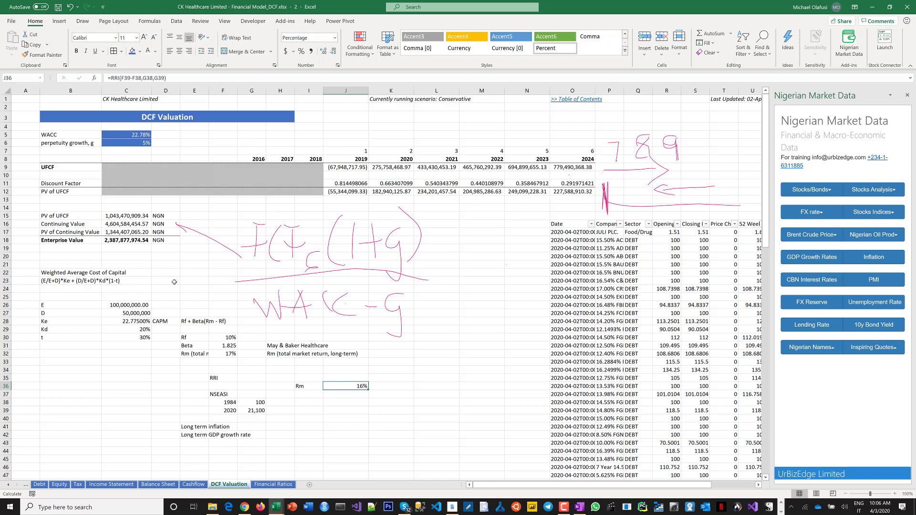
click(227, 354)
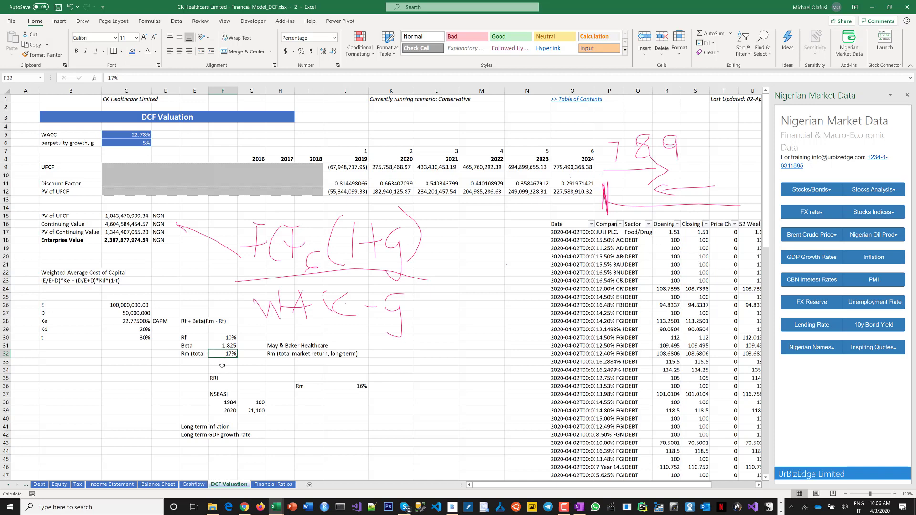
drag(229, 404, 247, 401)
click(227, 395)
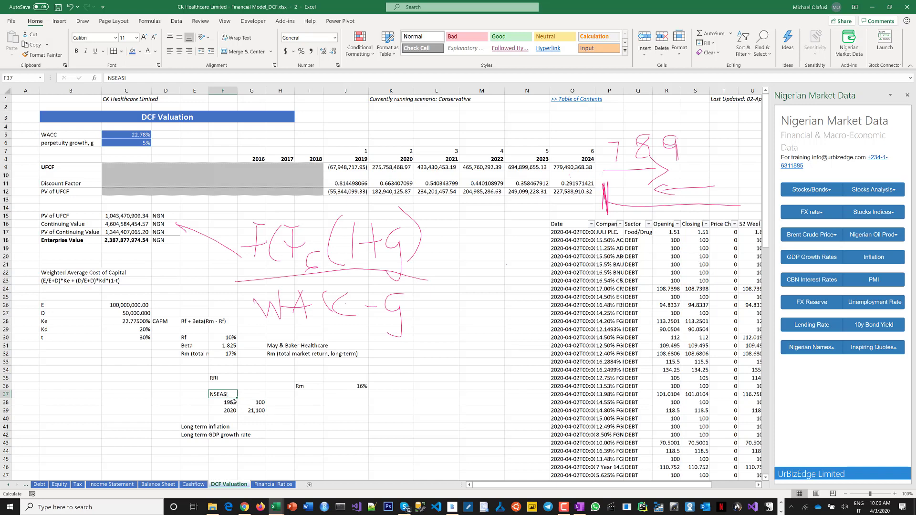
drag(233, 402, 252, 402)
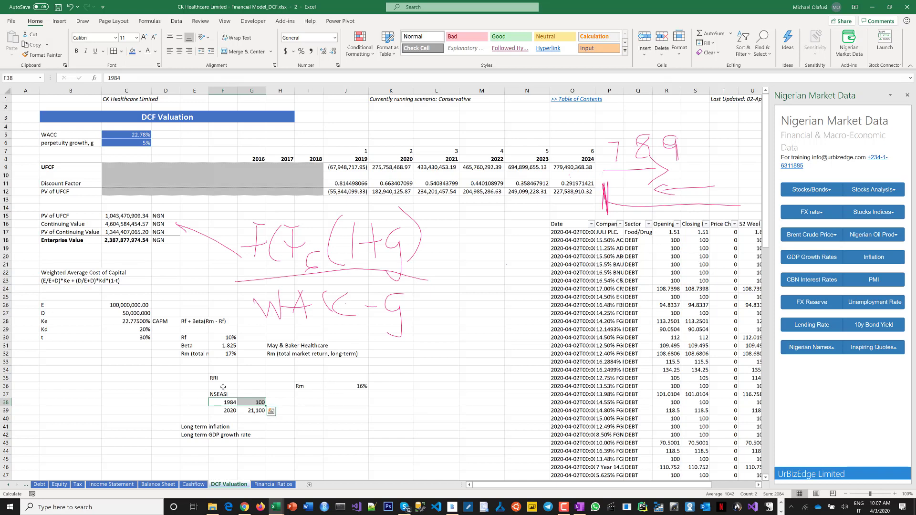
Move the RRI label from F35 to J35, directly above the calculated Rm
click(222, 378)
drag(228, 382, 355, 380)
click(348, 400)
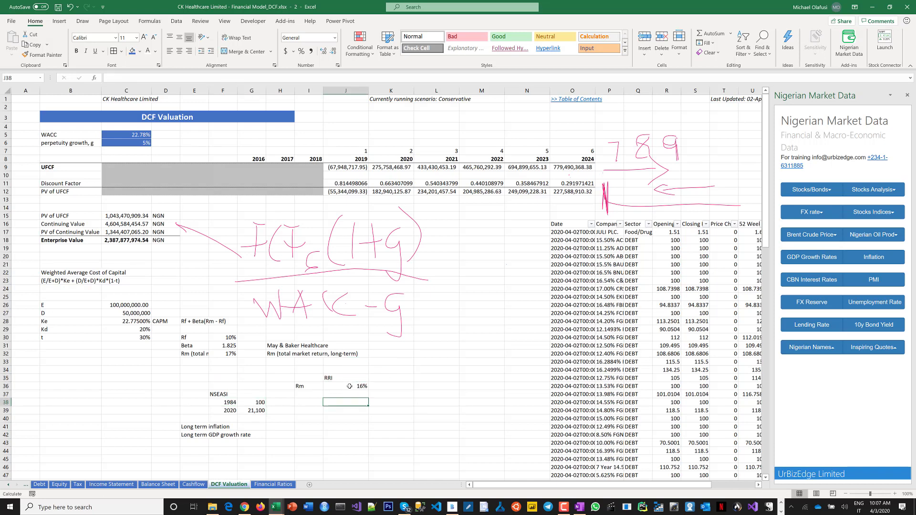
click(350, 386)
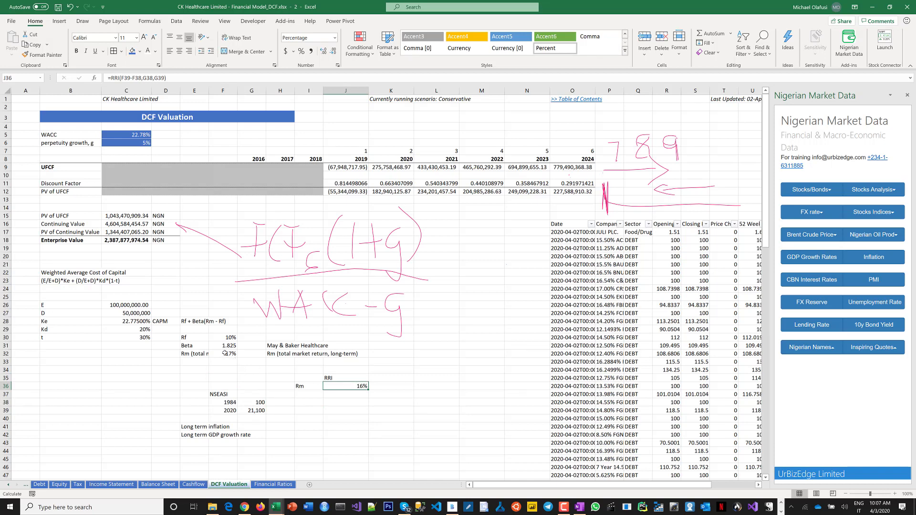
click(225, 347)
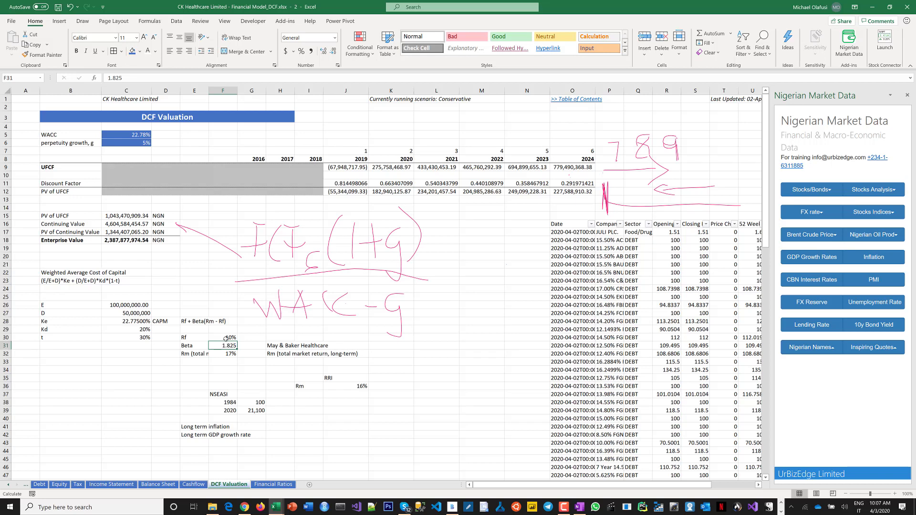
click(226, 341)
Close the Nigerian Market Data pane and clear all contents and formatting of the imported stock price table starting at O16
click(907, 95)
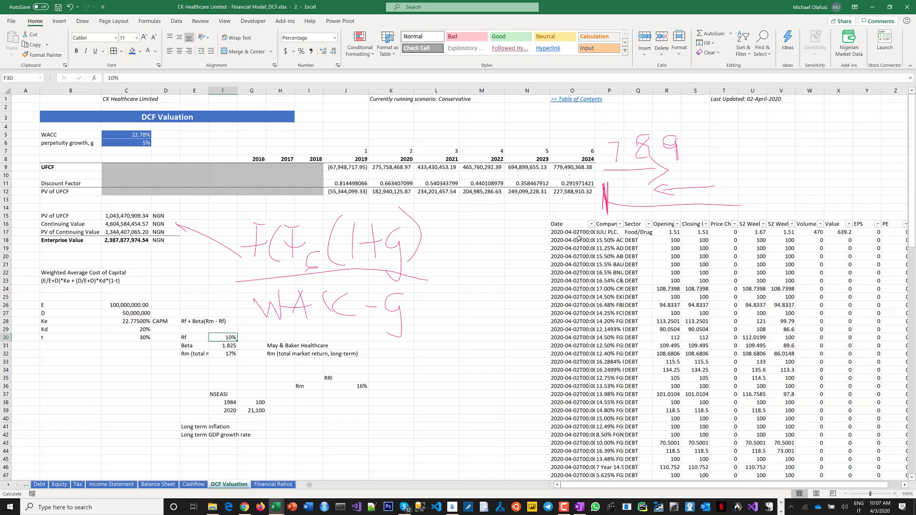
drag(577, 224, 813, 329)
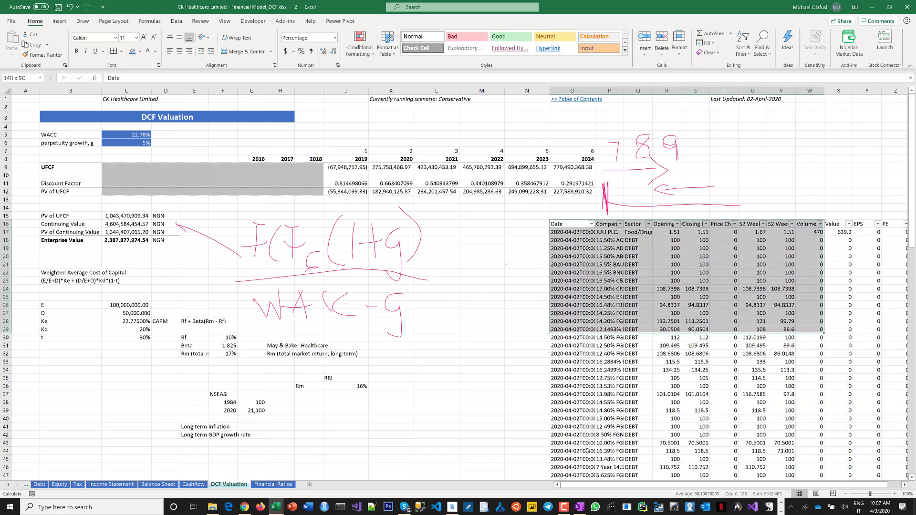
key(ctrl+shift+End)
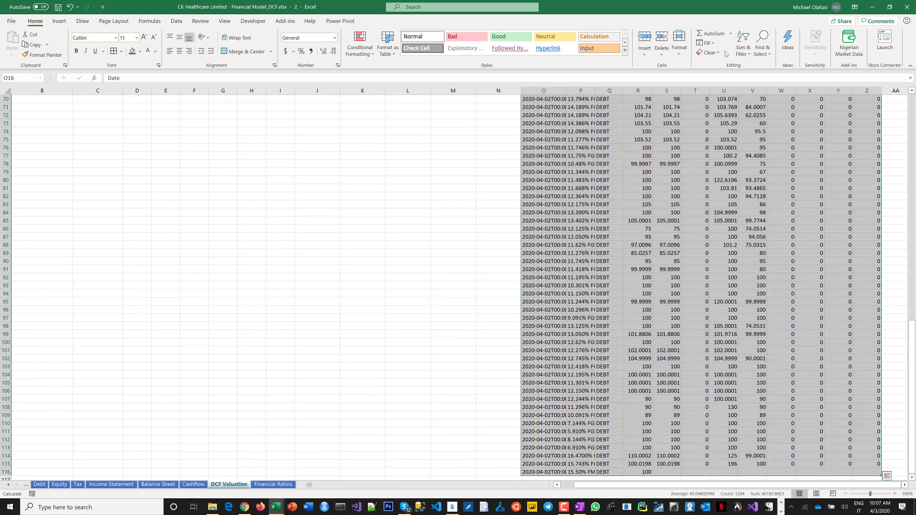
click(709, 52)
click(719, 64)
scroll(375, 223, up, 20)
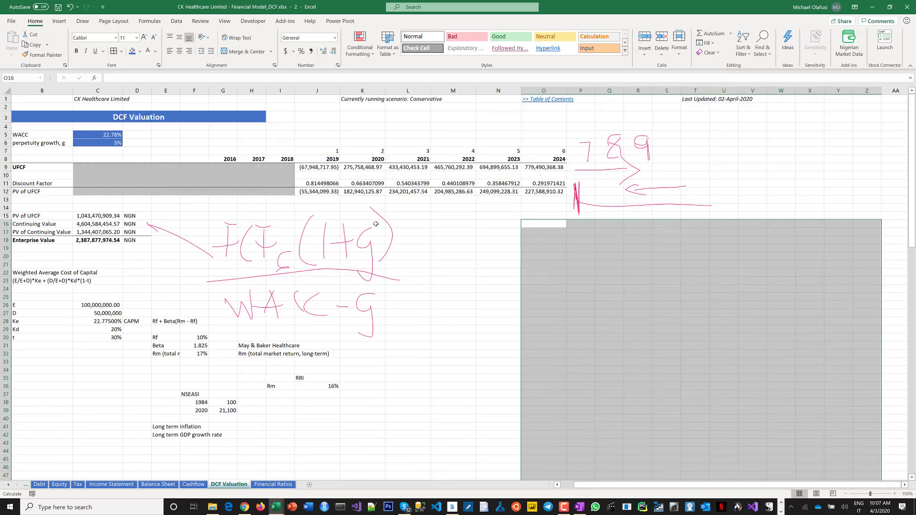
click(427, 255)
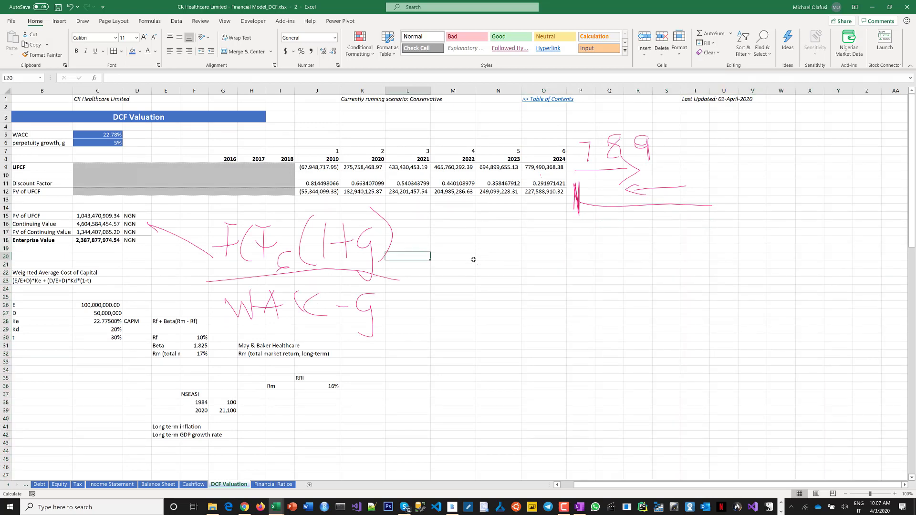
Close the CK Healthcare financial model workbook
click(448, 344)
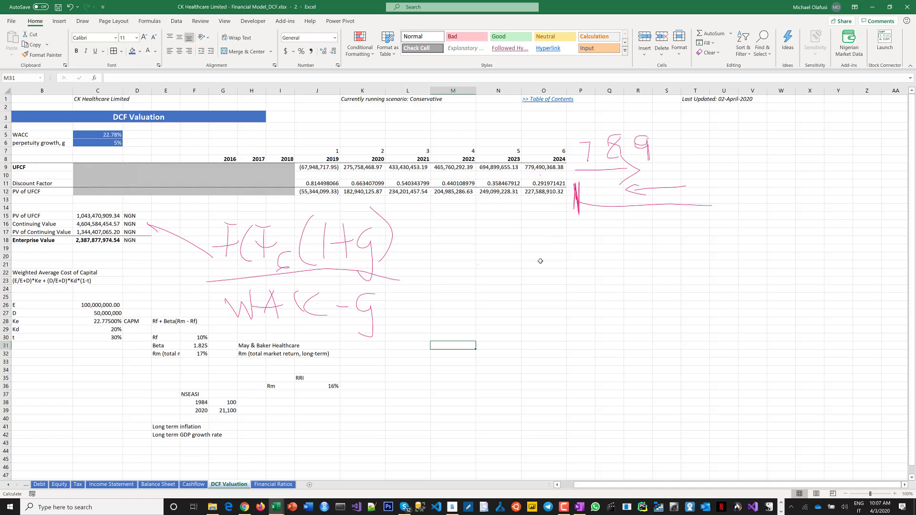
click(906, 7)
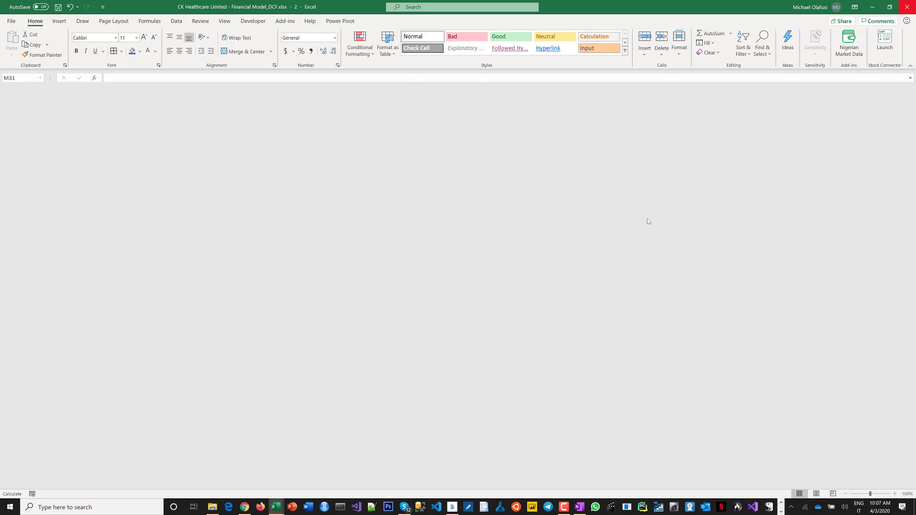
In the remaining workbook window, view the DCF Valuation and Cashflow sheets, then return to DCF Valuation
click(438, 8)
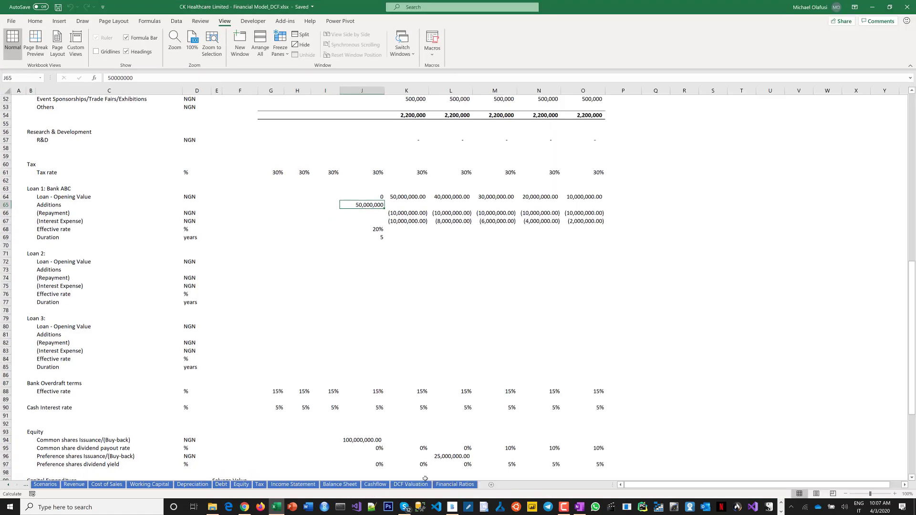
click(411, 484)
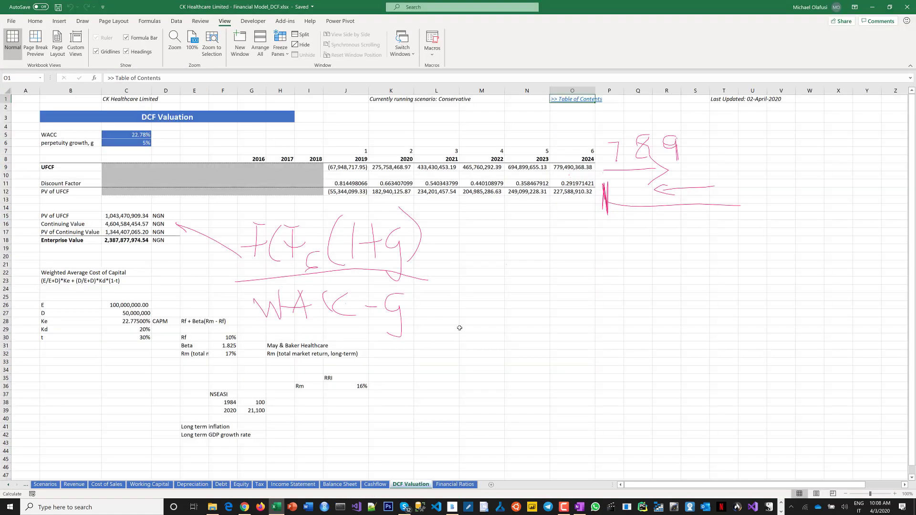
click(375, 484)
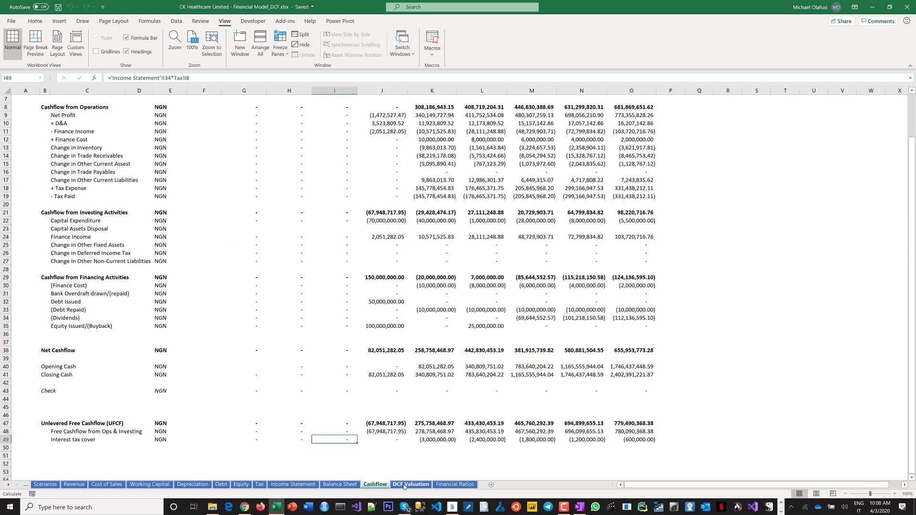
click(404, 484)
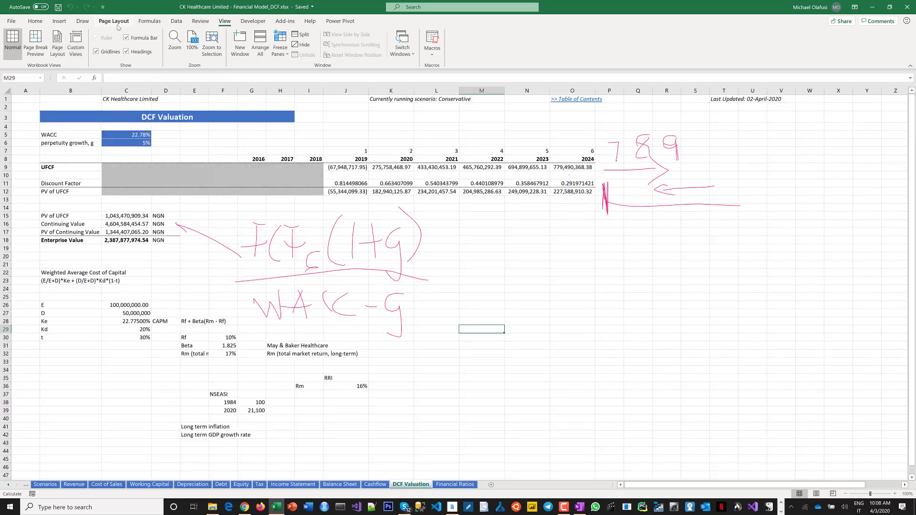
Hide the gridlines on the DCF Valuation sheet and save the workbook
click(111, 52)
click(530, 281)
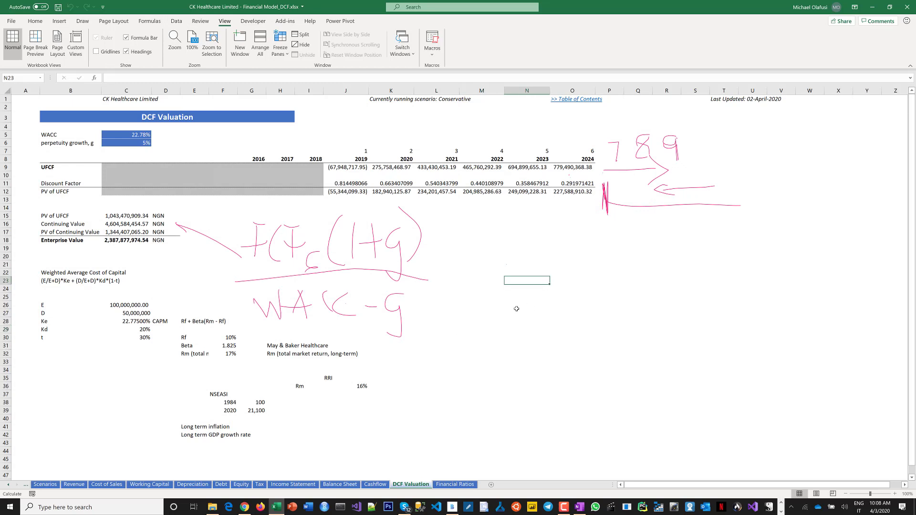
key(ctrl+s)
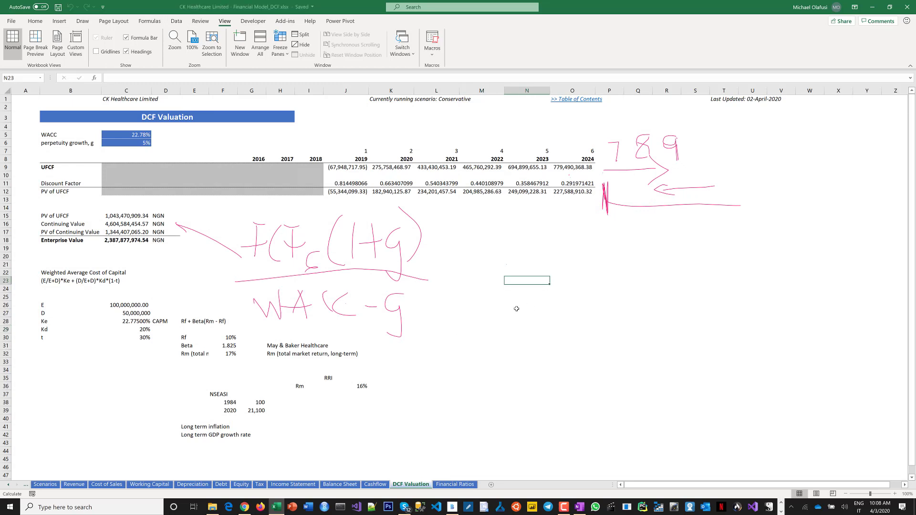